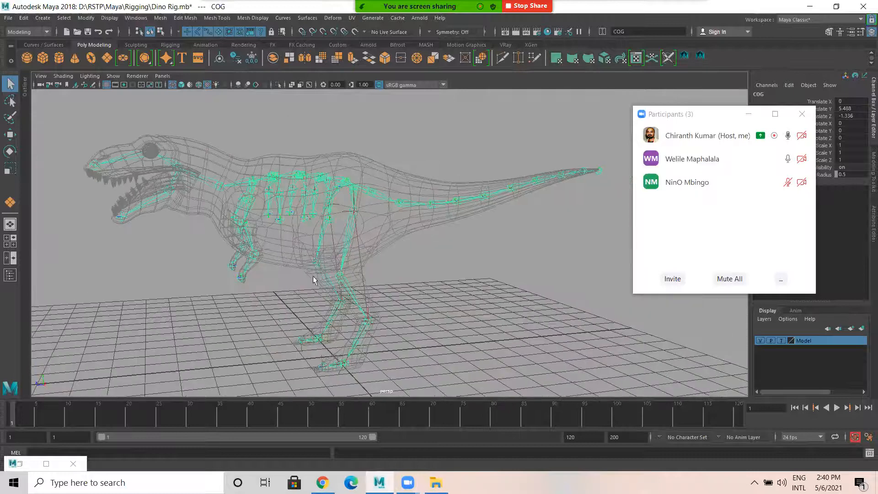
- Select the IK handle of the dinosaur's left leg and examine its joint chain from hip to toes
alt+right_drag(260, 235, 329, 263)
alt+drag(332, 293, 413, 315)
alt+right_drag(347, 215, 377, 227)
alt+middle_drag(377, 226, 362, 157)
click(379, 194)
alt+right_drag(381, 196, 346, 236)
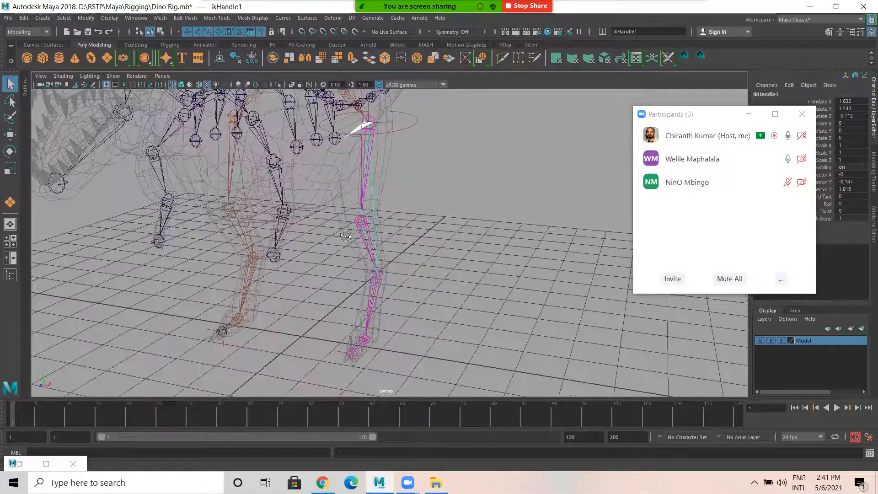
alt+drag(338, 237, 315, 144)
alt+drag(373, 272, 379, 227)
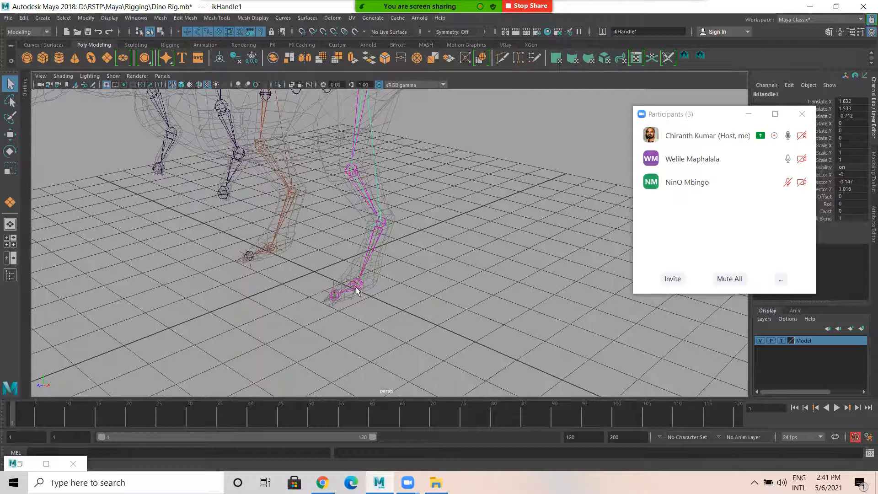
scroll(311, 208, down, 3)
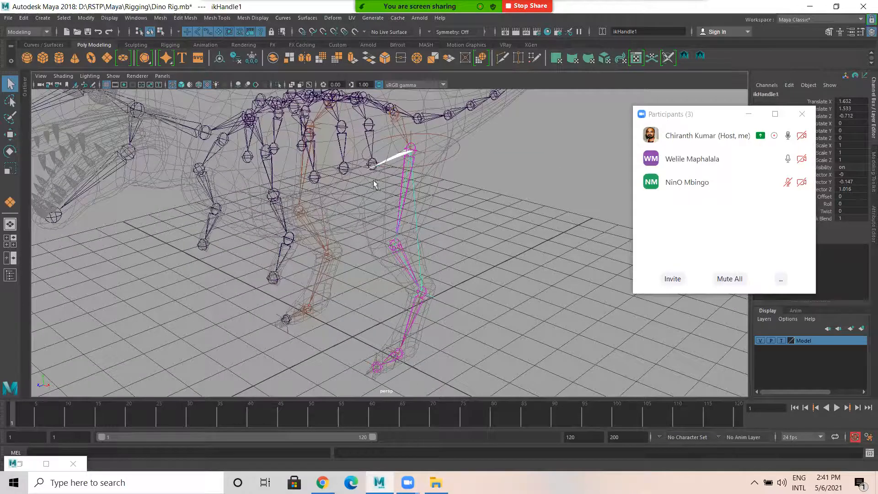
alt+drag(392, 221, 482, 235)
scroll(407, 238, up, 4)
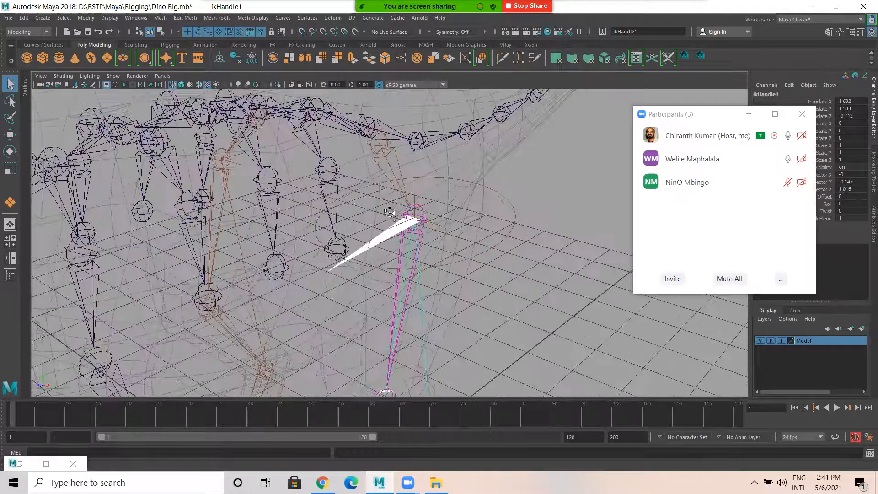
- Select the left leg clavicle, move the IK handle at the left hip, and clear the selection
click(400, 176)
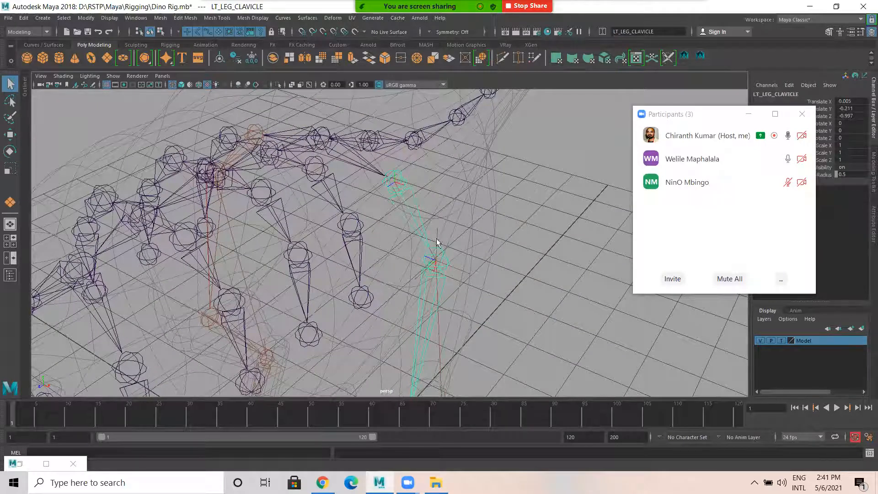
click(436, 257)
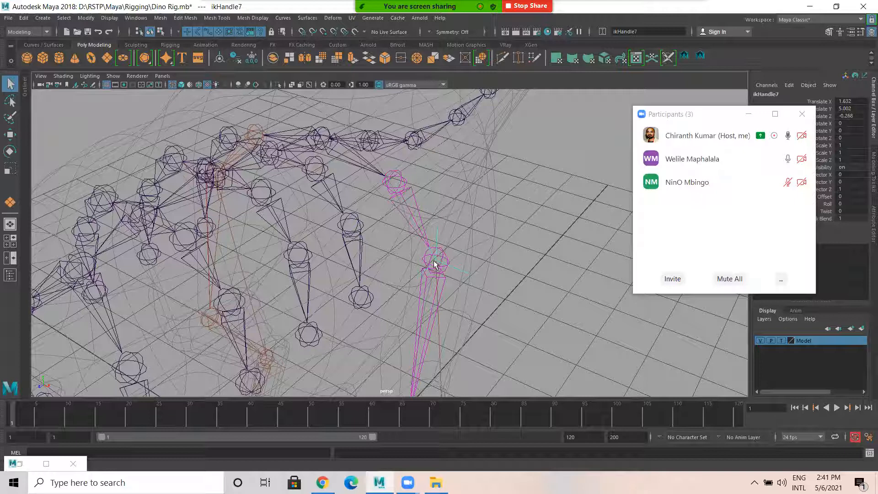
key(w)
drag(435, 254, 398, 259)
click(491, 239)
scroll(448, 275, down, 8)
scroll(398, 258, down, 1)
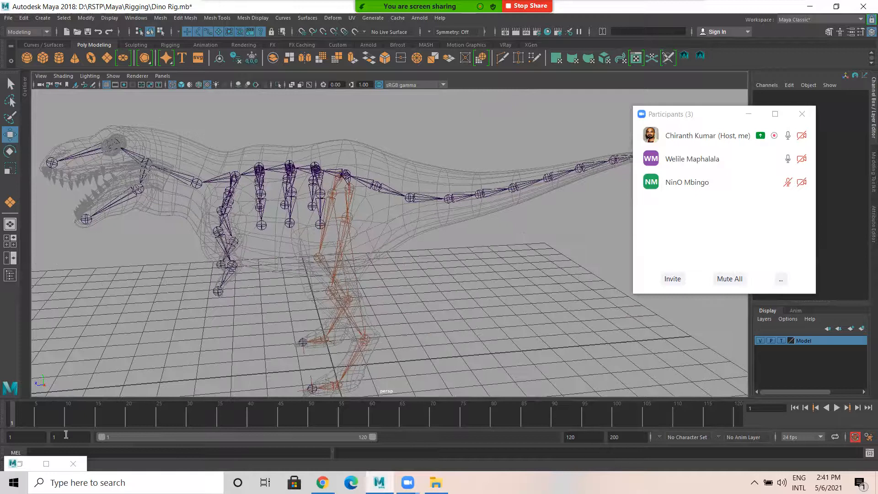
- Restore the minimized Render Settings window and close it
double_click(21, 462)
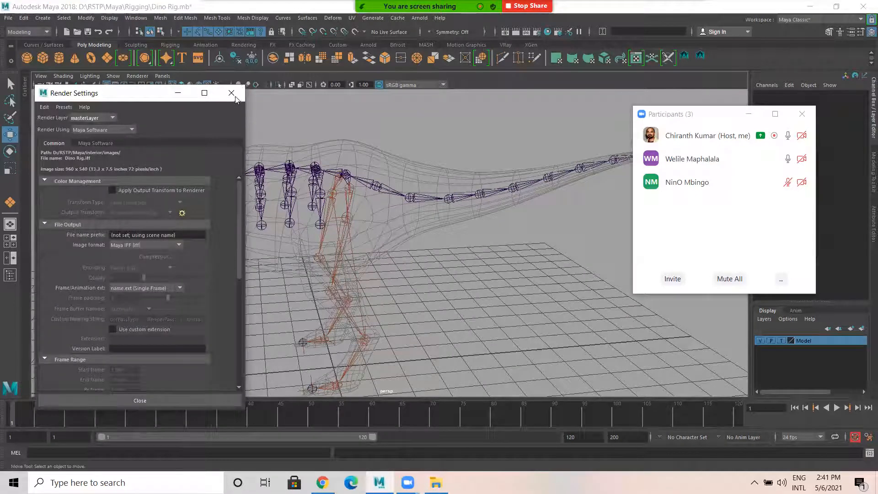
click(236, 92)
- Save the scene as a new file named Dino Rig_Controllers.mb in the Rigging folder
scroll(397, 235, down, 4)
alt+middle_drag(397, 235, 423, 219)
scroll(391, 164, up, 4)
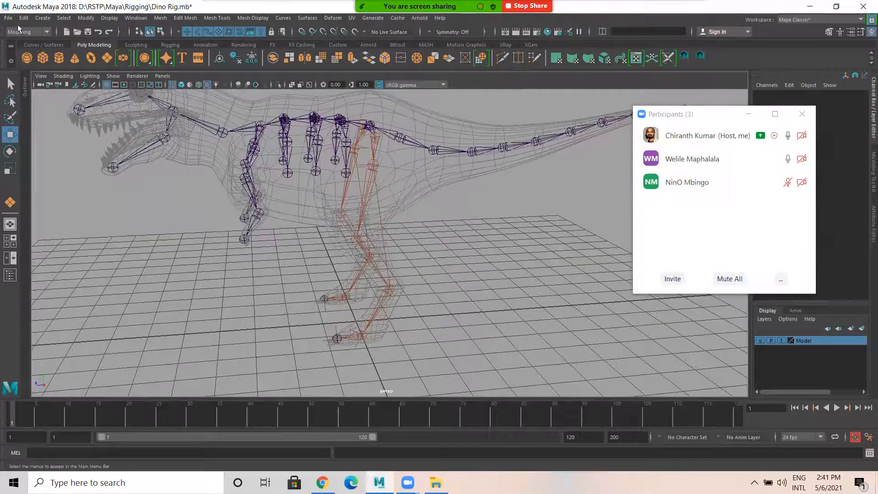
click(8, 17)
click(36, 63)
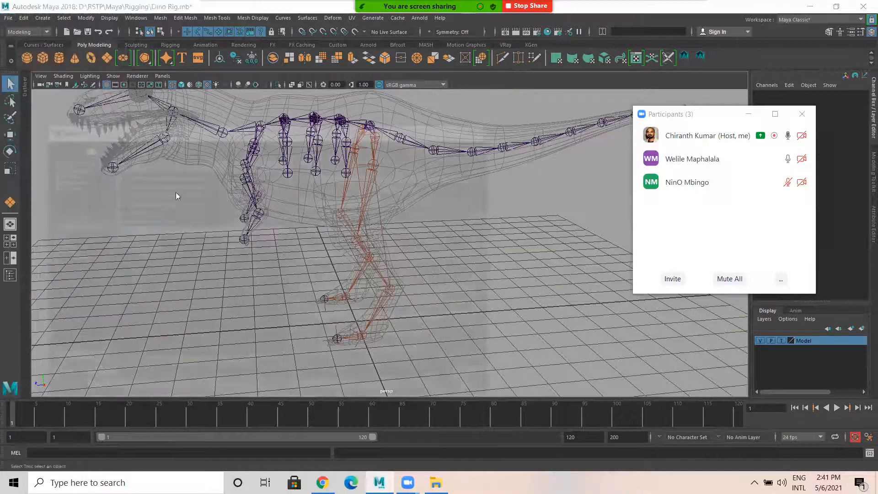
click(100, 377)
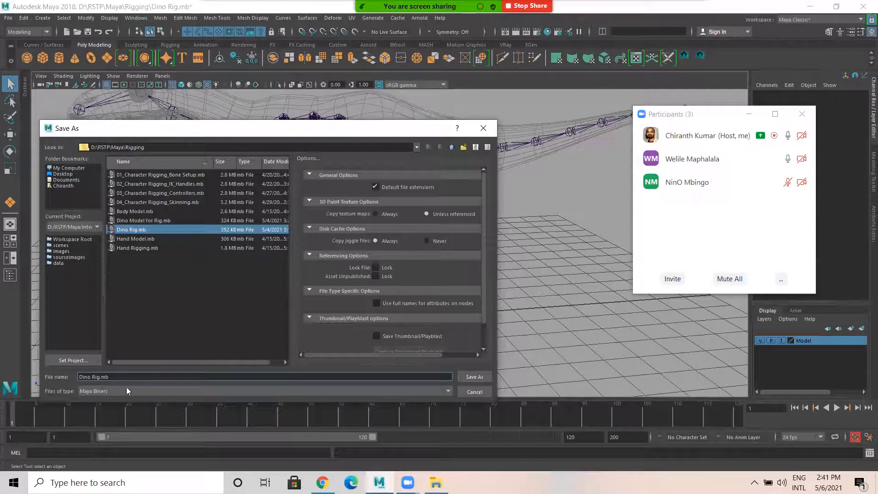
text(_)
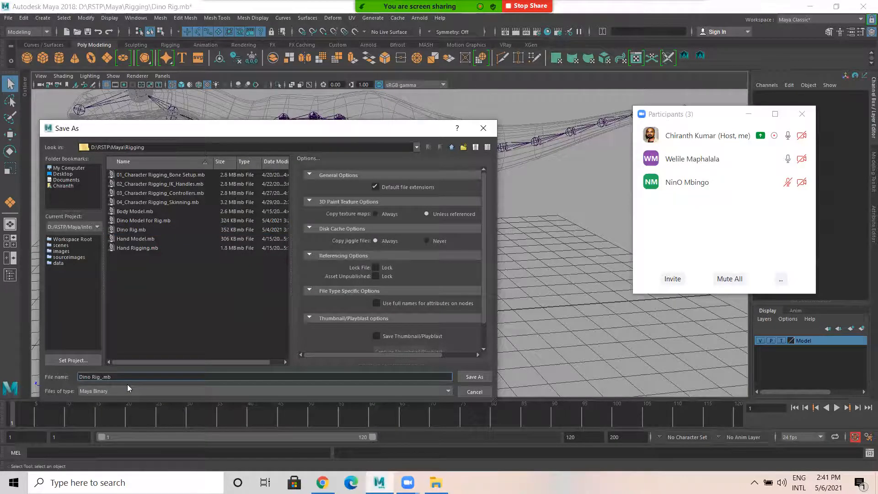
text(Controllers)
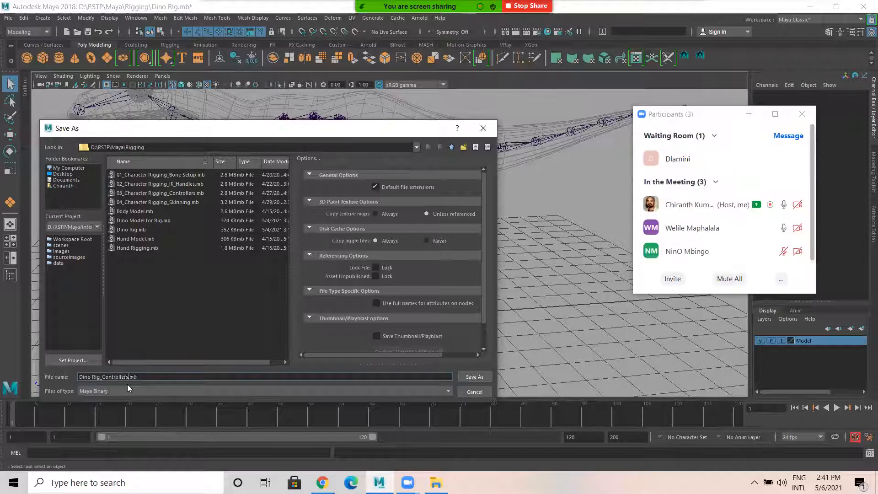
key(Return)
- Admit the participant in the waiting room to the meeting and return to the scene
key(w)
click(743, 159)
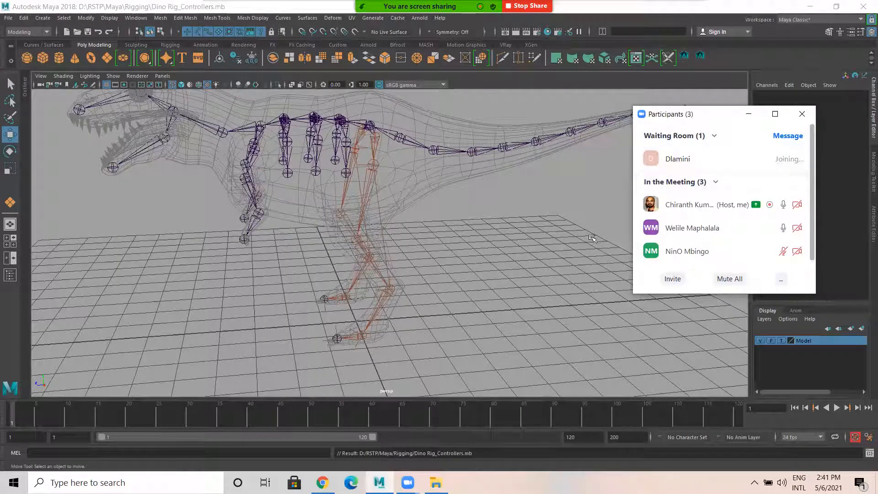
click(503, 252)
- Examine the dinosaur's full skeleton, including the legs, spine, neck and tail, from several angles
alt+drag(430, 280, 416, 258)
alt+drag(336, 241, 410, 237)
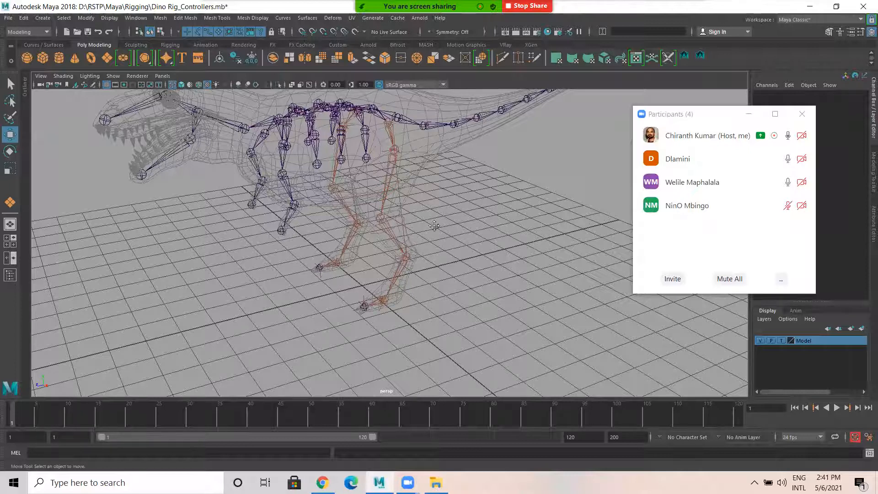
alt+middle_drag(410, 192, 409, 273)
alt+drag(409, 273, 414, 274)
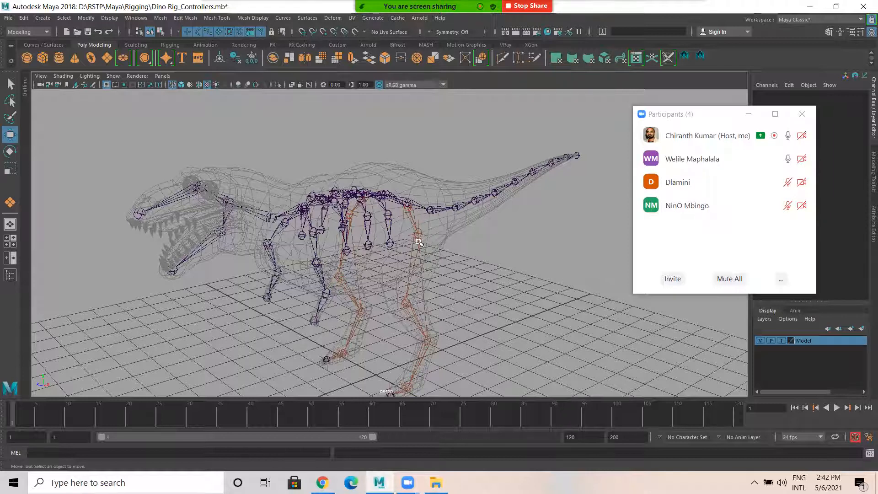
alt+drag(462, 246, 450, 230)
alt+middle_drag(457, 225, 354, 197)
alt+drag(307, 215, 298, 191)
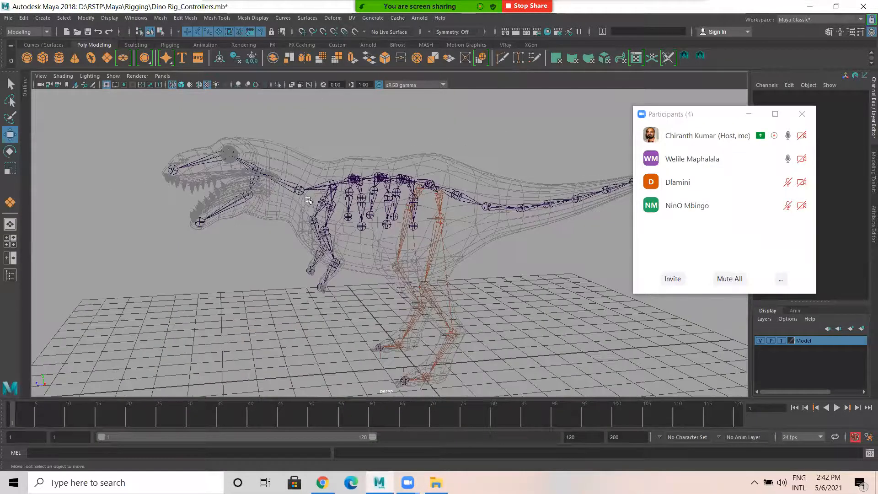
alt+middle_drag(408, 240, 344, 205)
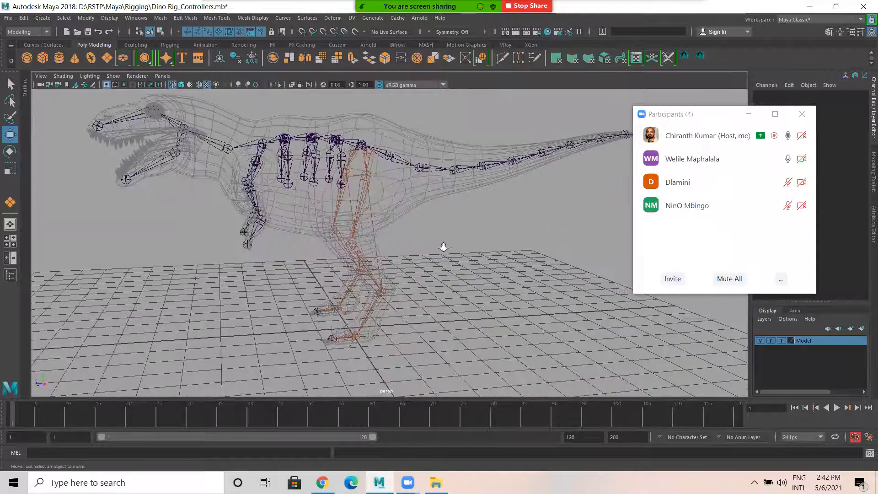
- Create a NURBS circle at the origin, scale it uniformly to about 6.075 around both feet, and deselect it
alt+right_drag(443, 247, 398, 228)
click(41, 45)
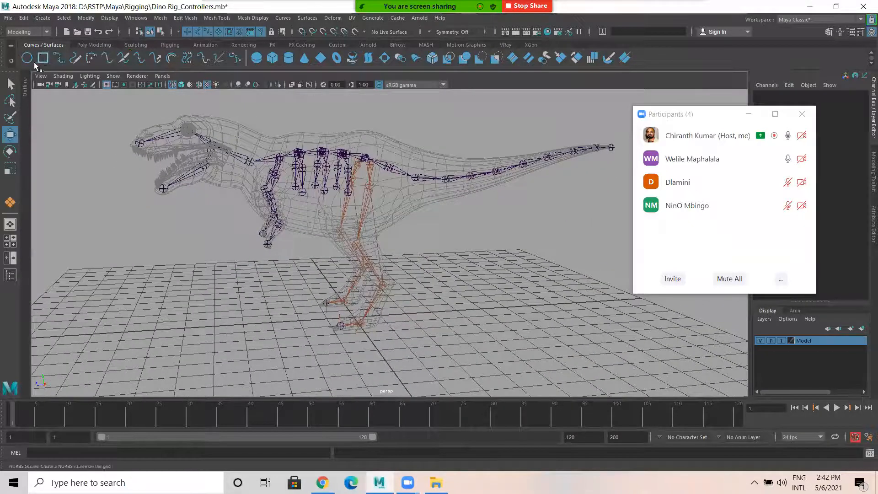
click(27, 58)
alt+drag(304, 252, 378, 289)
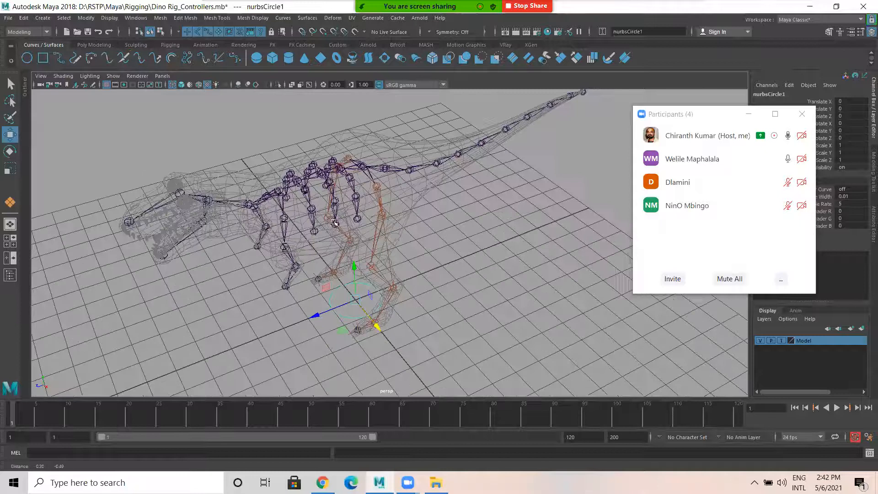
alt+middle_drag(379, 289, 333, 220)
key(r)
drag(314, 236, 521, 289)
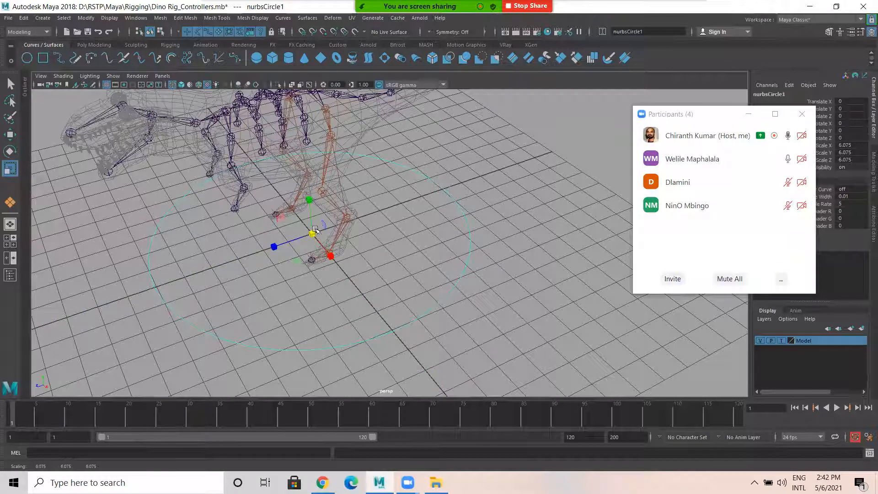
click(474, 167)
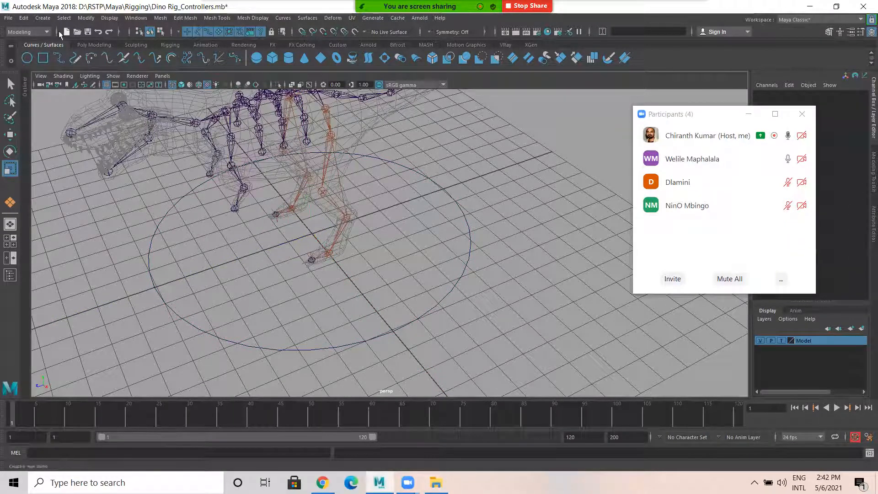
click(42, 18)
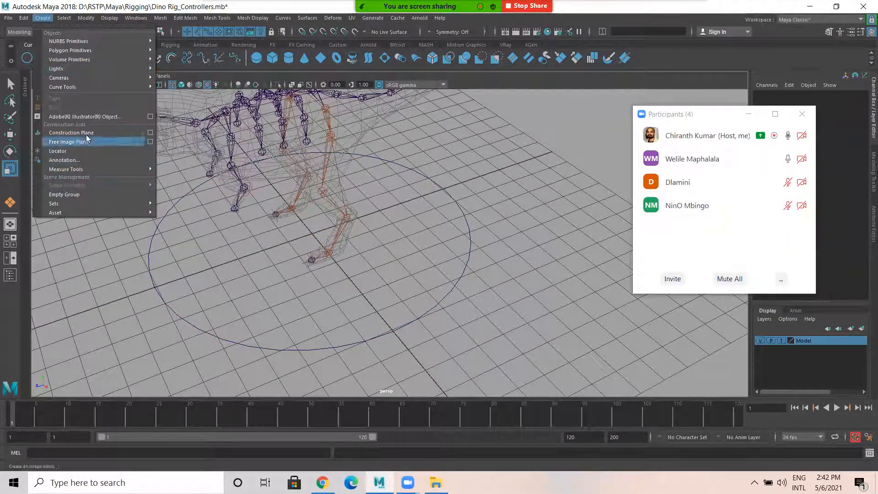
mouse_move(107, 75)
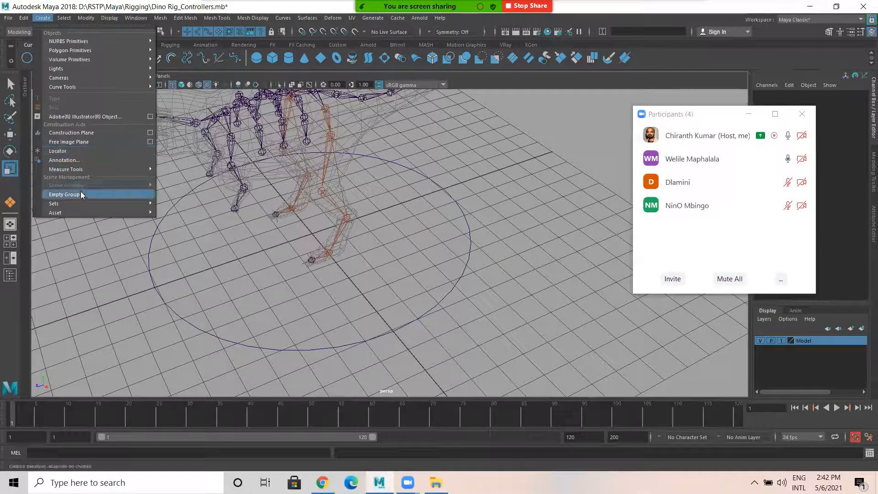
click(193, 249)
click(42, 17)
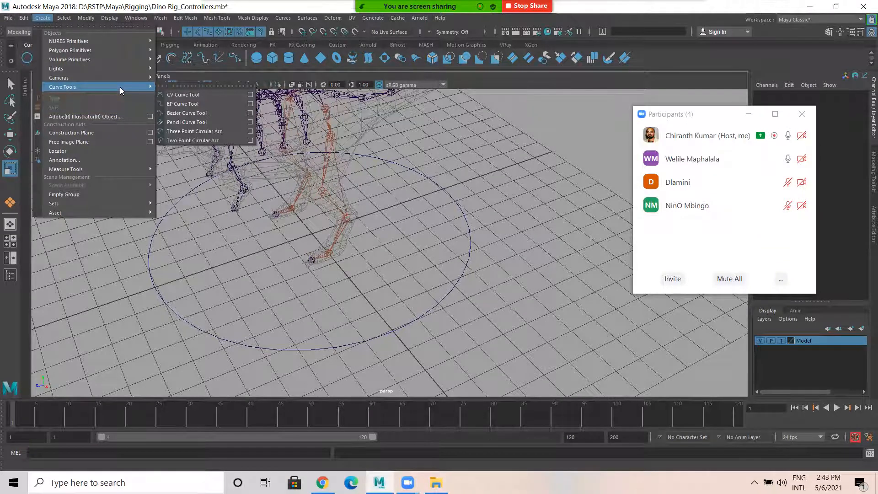
click(128, 277)
scroll(137, 270, down, 5)
alt+drag(189, 227, 208, 222)
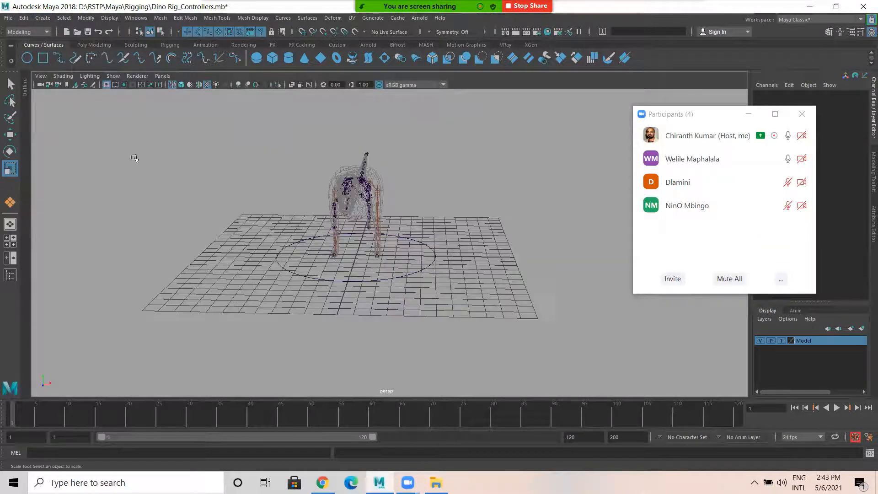
click(94, 44)
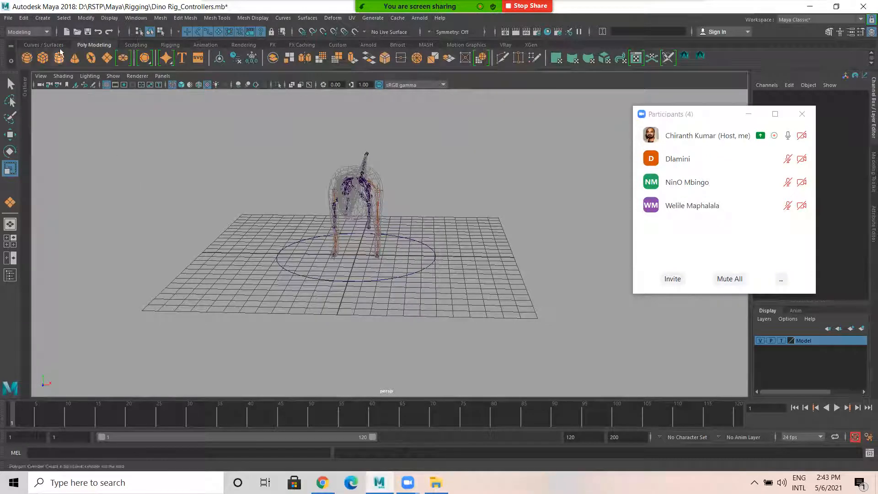
click(43, 17)
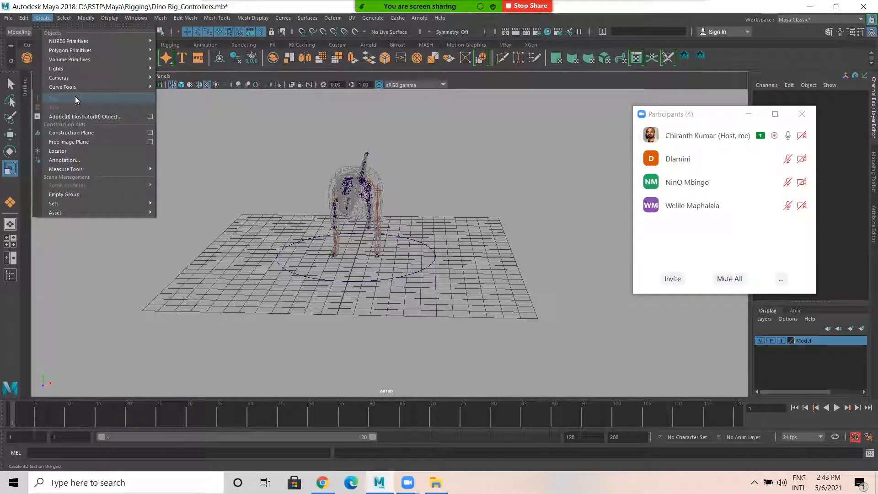
- Try the Modeling - Standard workspace and return to the Maya Classic workspace
click(852, 18)
click(851, 19)
click(822, 37)
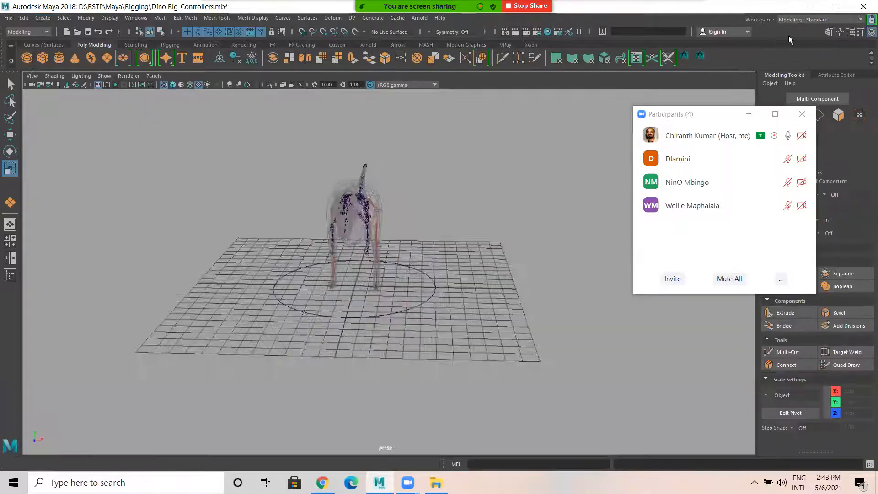
click(51, 18)
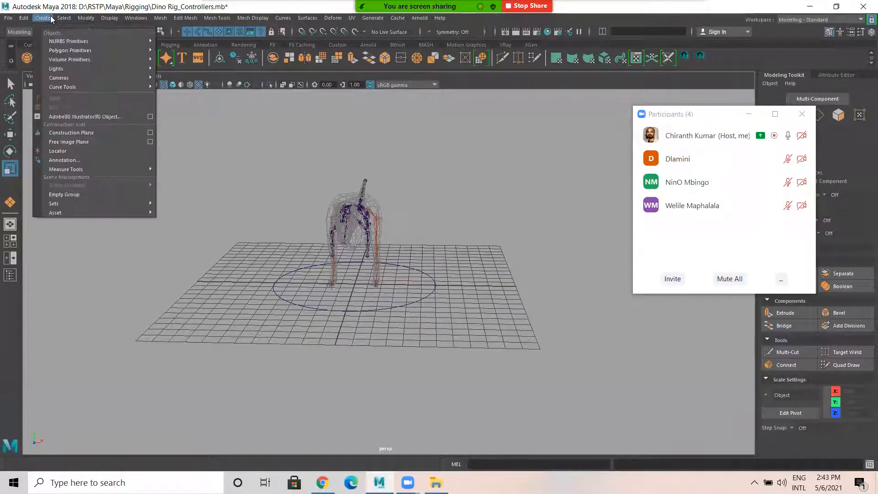
click(827, 17)
click(826, 18)
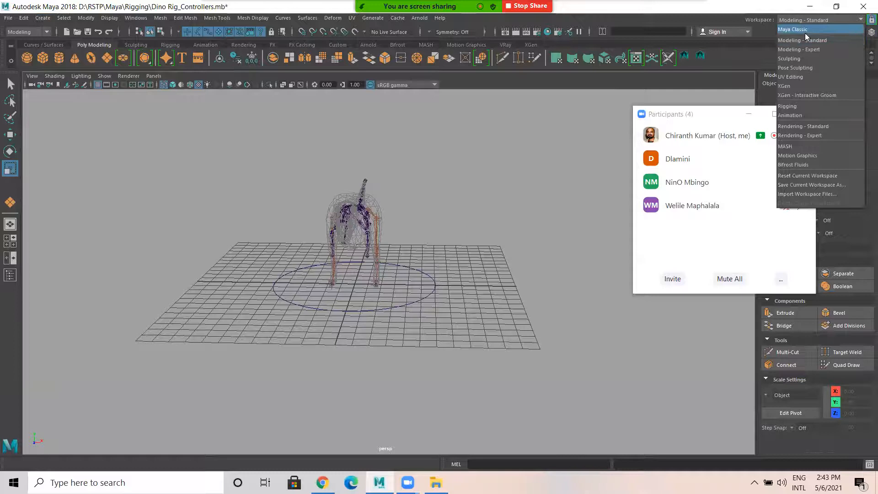
click(817, 31)
- Create a second NURBS circle for a foot controller at the grid origin
alt+drag(467, 181, 365, 206)
alt+right_drag(366, 206, 478, 236)
alt+drag(409, 222, 265, 185)
alt+right_drag(265, 185, 374, 189)
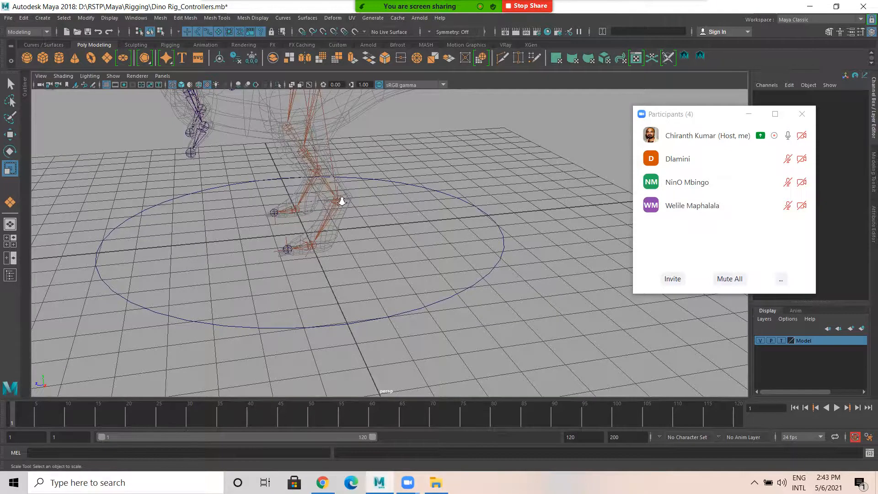
alt+right_drag(409, 194, 343, 197)
alt+drag(343, 197, 370, 210)
alt+right_drag(370, 210, 248, 179)
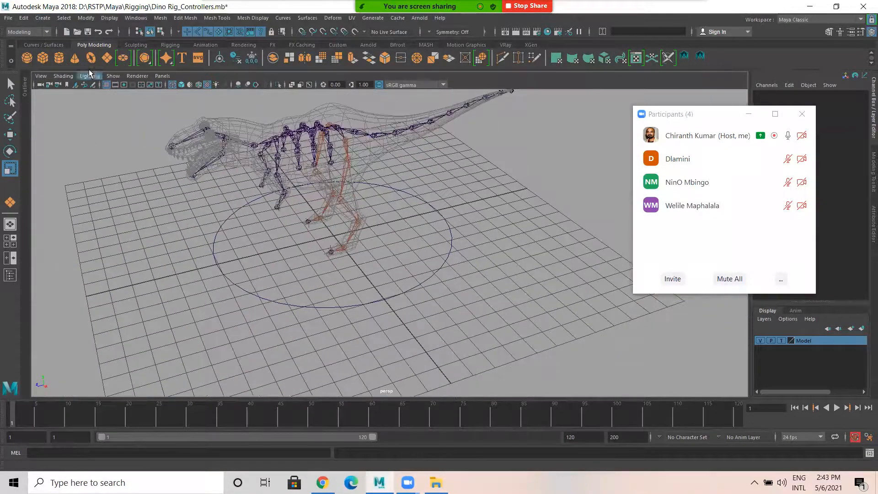
click(44, 45)
click(27, 58)
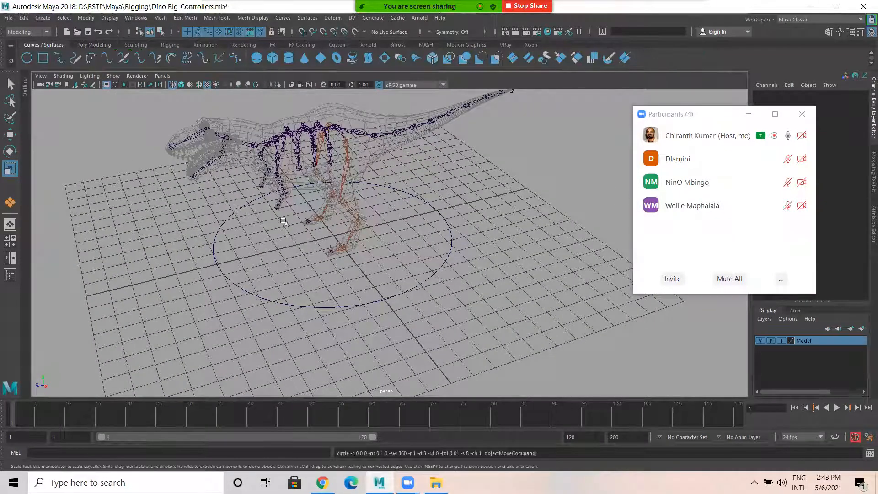
- Move the new circle around the dinosaur's left foot, to about 1.701 in X and 0.096 in Z
alt+drag(346, 257, 414, 238)
alt+right_drag(414, 238, 566, 315)
alt+middle_drag(429, 297, 371, 269)
drag(325, 270, 311, 317)
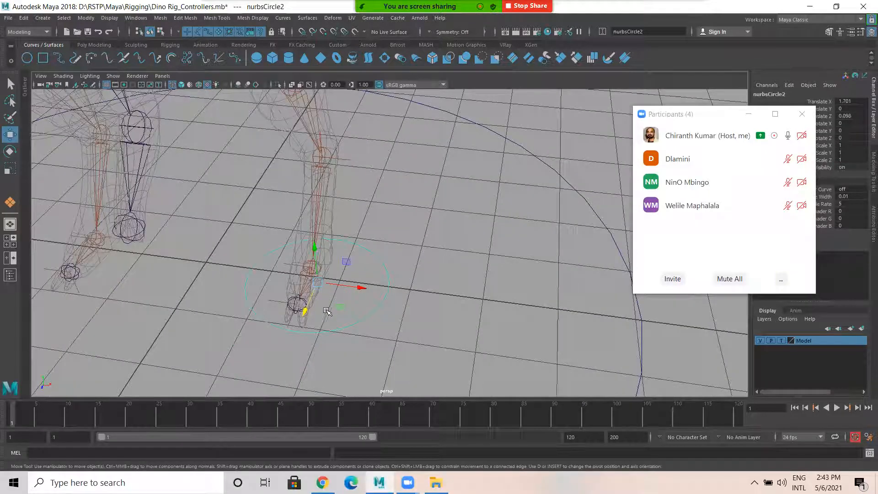
- Snap the left foot circle to the ankle joint and place a duplicate on the opposite foot's ankle joint
drag(317, 282, 312, 268)
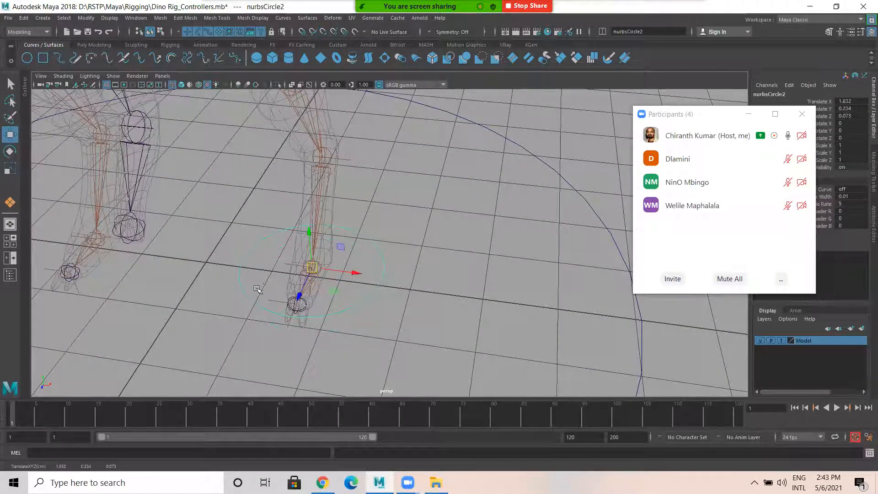
key(ctrl+d)
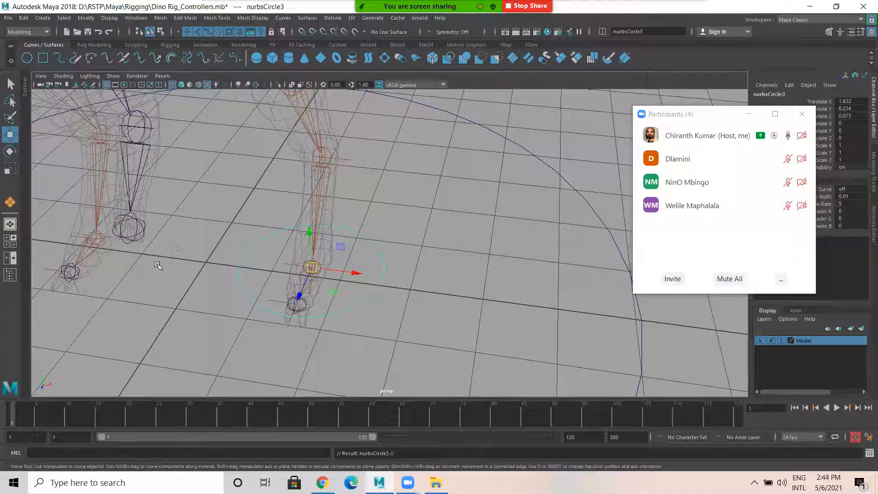
key(d)
middle_drag(100, 243, 92, 238)
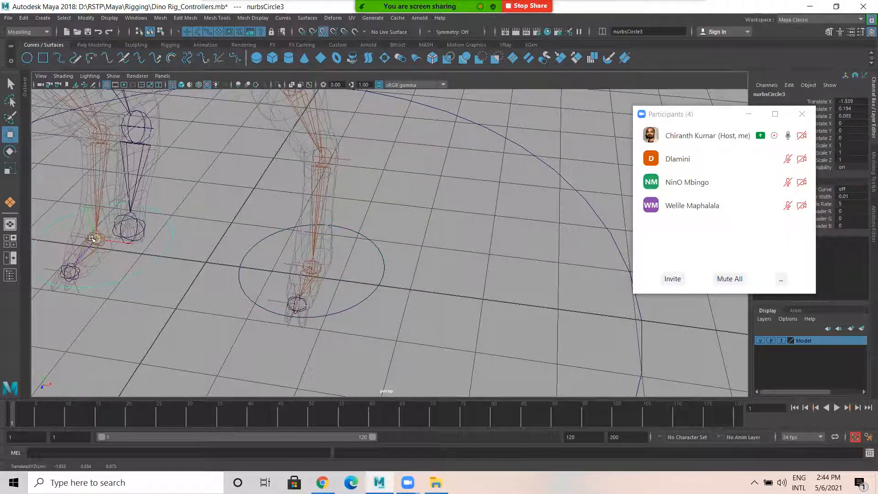
- Move both foot circles forward to about 0.373 in Z, scale them uniformly to about 1.117, and deselect them
shift+click(248, 280)
middle_drag(297, 304, 283, 338)
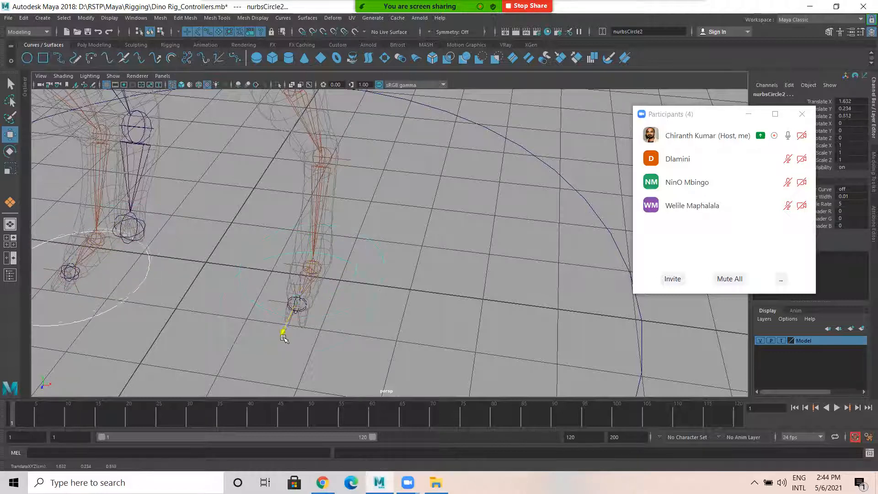
alt+drag(283, 337, 263, 199)
key(r)
key(w)
drag(205, 200, 204, 201)
alt+drag(285, 272, 334, 272)
alt+drag(206, 283, 347, 284)
alt+drag(371, 328, 333, 260)
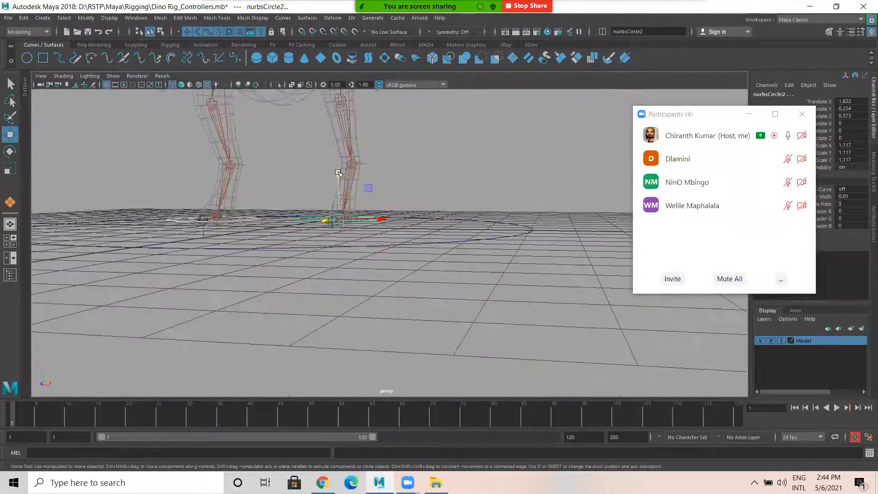
click(339, 185)
alt+drag(338, 185, 301, 224)
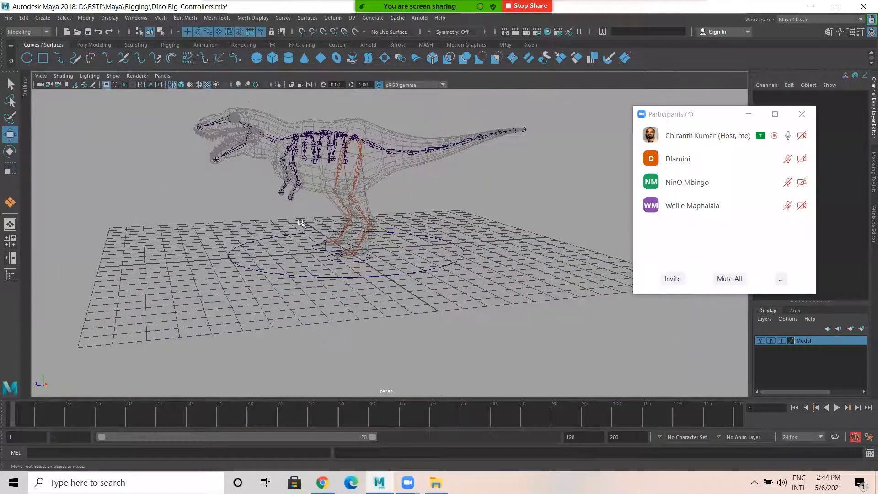
- Create a NURBS circle for the tail and move it above the tail, to about 6.303 in Y and -5.296 in Z
click(30, 61)
alt+middle_drag(406, 186, 365, 247)
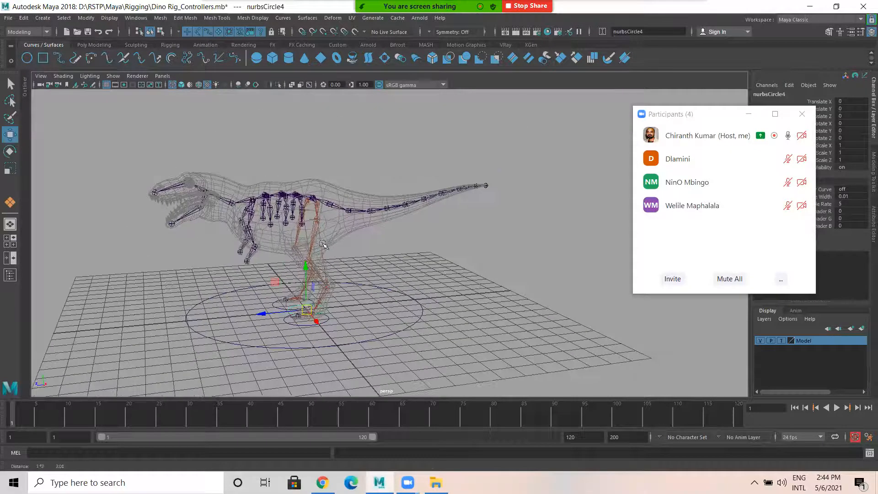
drag(307, 265, 329, 156)
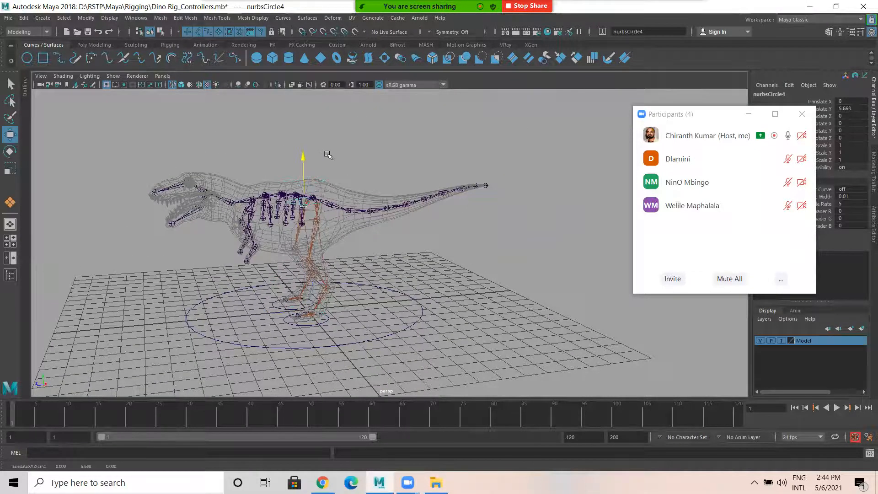
scroll(277, 185, up, 3)
drag(226, 181, 371, 192)
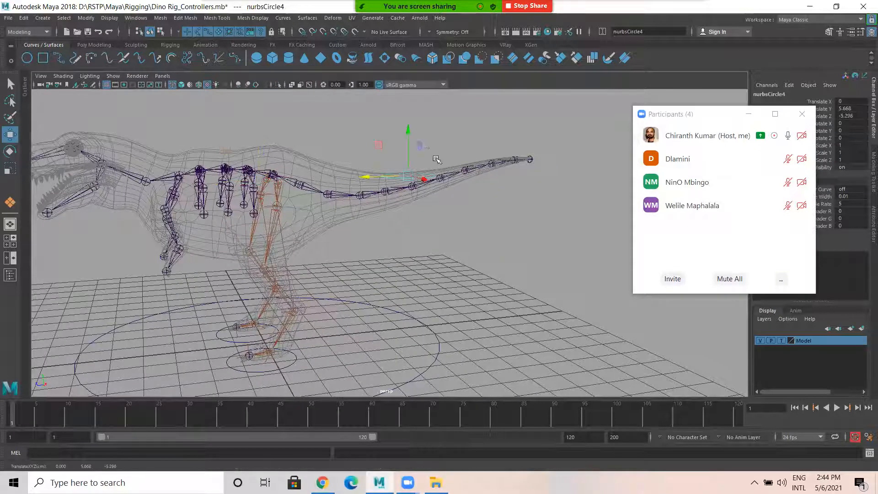
drag(413, 128, 461, 215)
- In the side view, stretch the tail circle to about 2.511 in Z and move it to about 6.978 in Y and -7.142 in Z
key(space)
key(space)
scroll(457, 229, down, 3)
alt+drag(425, 239, 429, 225)
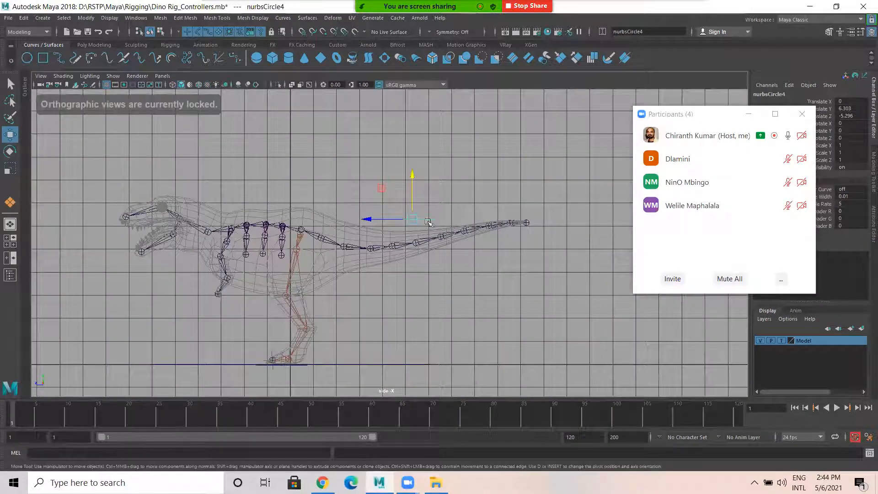
key(r)
drag(375, 221, 316, 220)
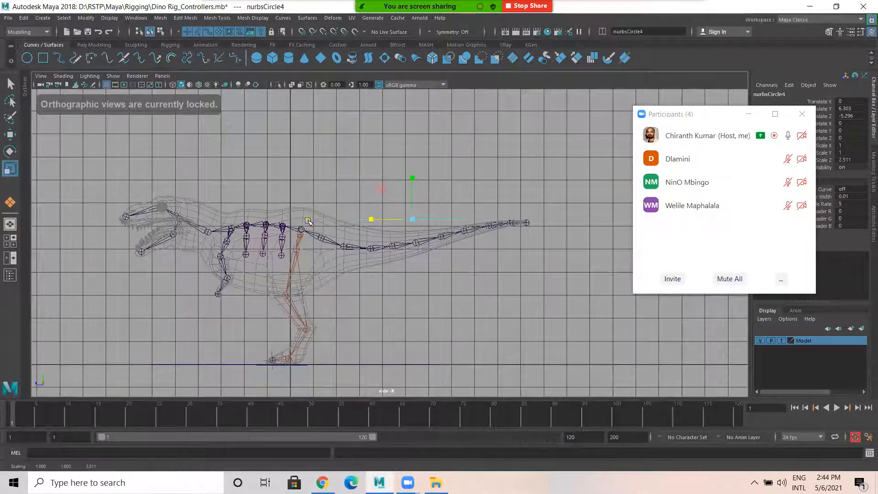
key(w)
drag(414, 170, 406, 178)
drag(368, 204, 410, 202)
- Edit the tail circle's control vertices, lowering the front ones and pulling the rear ones back over the tail tip
click(418, 179)
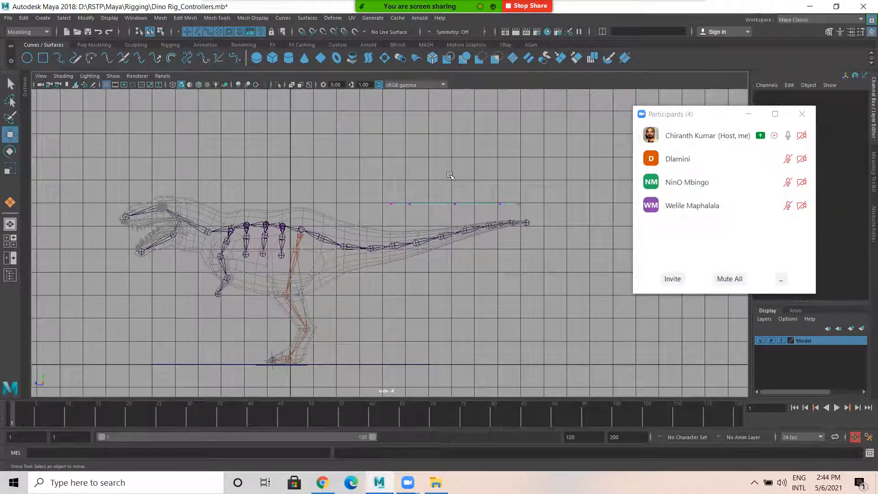
drag(418, 218, 417, 216)
drag(398, 172, 399, 192)
drag(462, 206, 464, 208)
drag(455, 161, 524, 214)
drag(464, 204, 480, 204)
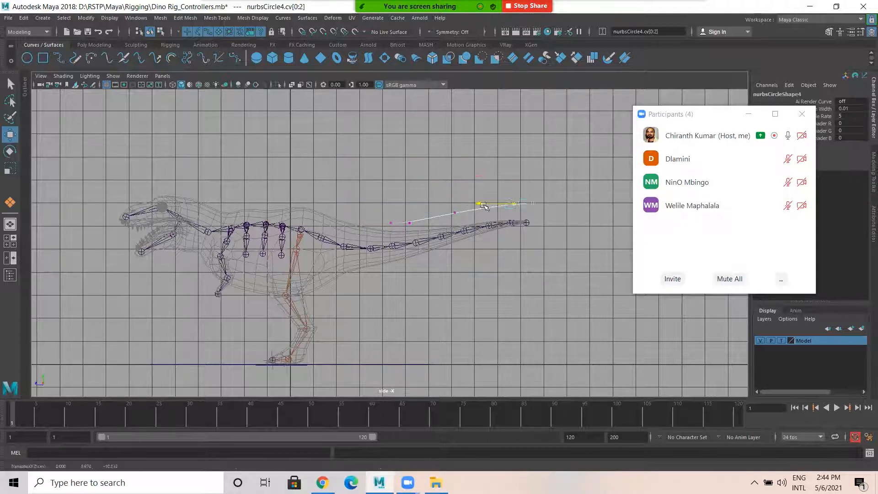
drag(525, 163, 525, 168)
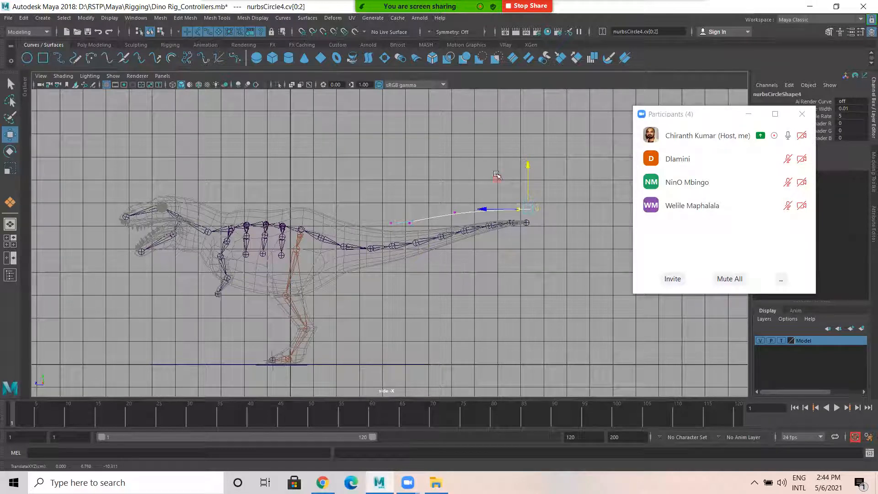
- Pull the tail curve's foremost control vertex toward the hips, adjust the remaining vertices to follow the tail, and return to object mode
drag(373, 208, 345, 212)
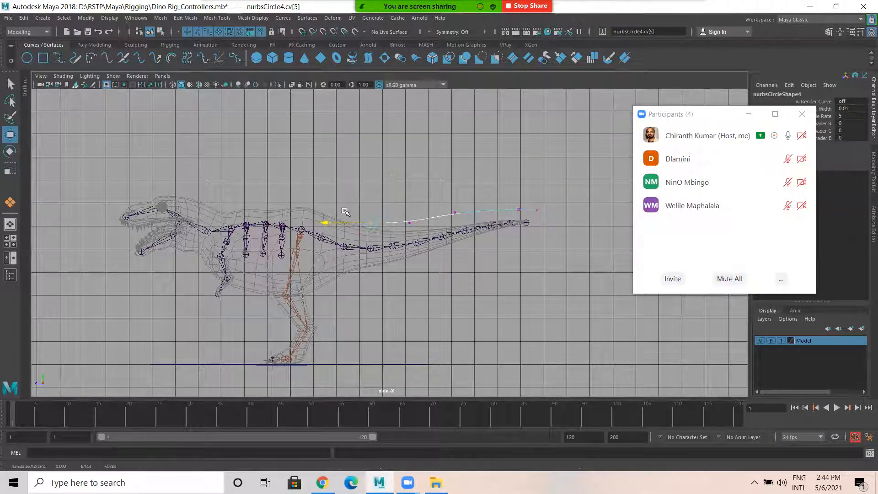
drag(388, 179, 390, 176)
drag(526, 201, 518, 180)
drag(431, 192, 463, 217)
click(385, 218)
right_drag(482, 208, 531, 194)
- Examine the curved tail controller from several angles in the perspective view
key(space)
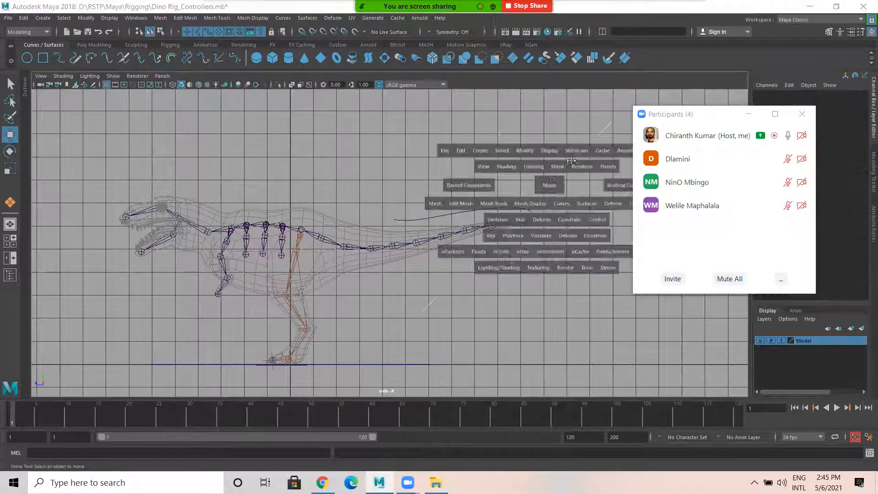
key(space)
click(485, 123)
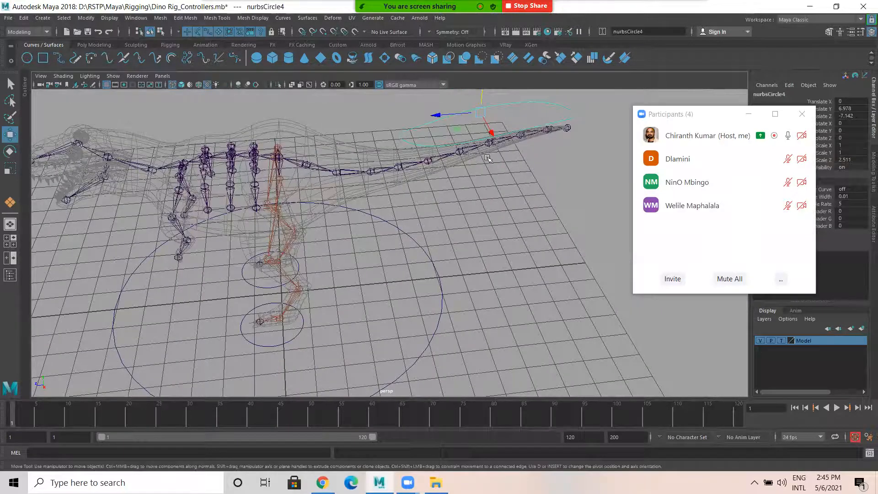
alt+drag(485, 123, 458, 118)
key(r)
alt+drag(427, 199, 353, 187)
click(463, 216)
alt+drag(455, 241, 295, 233)
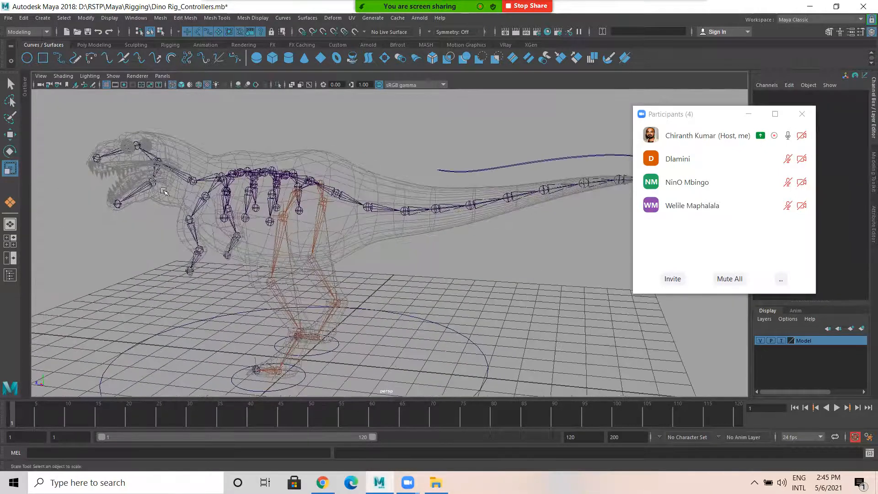
- Create a NURBS circle at the first joint behind the hips, about 5.488 in Y and -1.336 in Z, rotated 90 in X
click(27, 58)
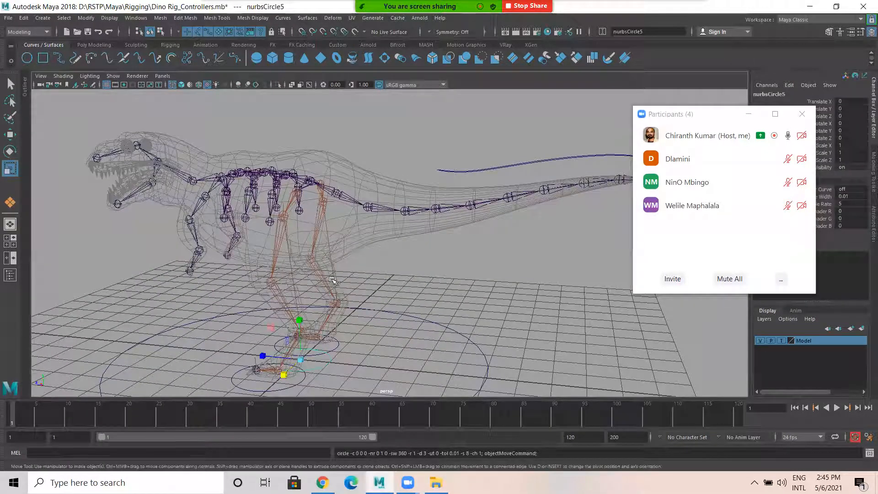
key(w)
drag(299, 317, 694, 136)
key(e)
click(856, 122)
text(90)
key(Return)
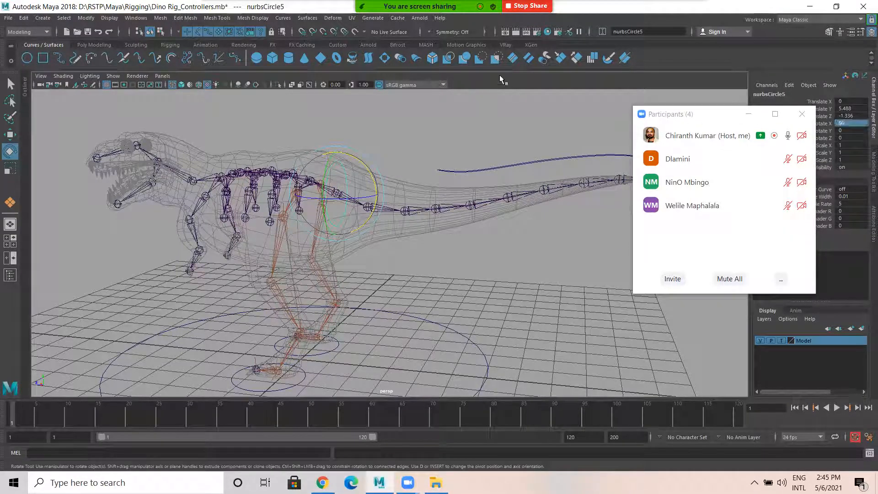
- Scale the circle behind the hips uniformly to about 2.573 so it surrounds the body, and deselect it
key(r)
drag(335, 192, 415, 261)
key(w)
alt+drag(383, 232, 453, 224)
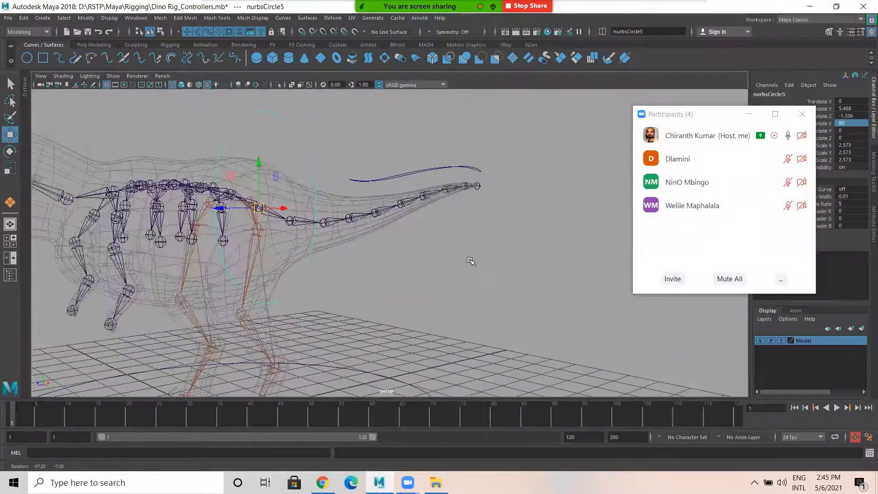
click(475, 253)
alt+drag(407, 240, 470, 265)
alt+middle_drag(208, 182, 306, 182)
alt+right_drag(230, 201, 316, 208)
alt+middle_drag(335, 214, 362, 228)
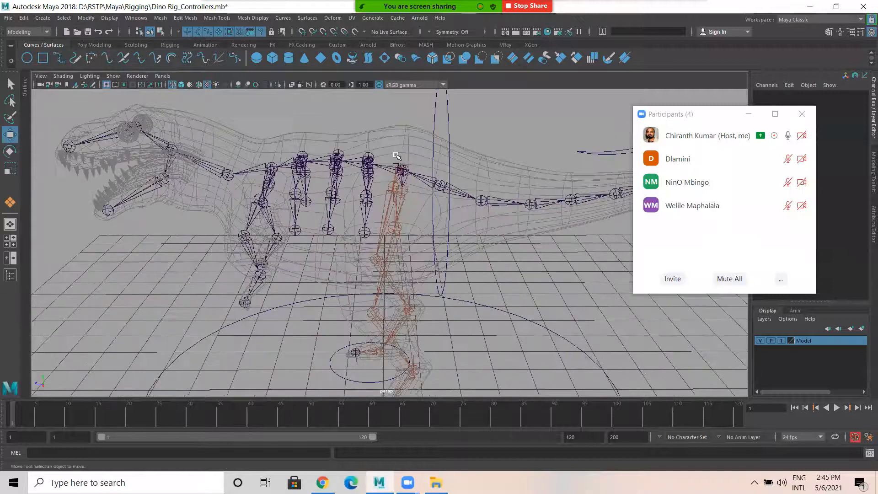
- Duplicate the circle onto the hip joint at about 5.855 in Y and -0.477 in Z, scaling the copy uniformly to about 2.057
click(437, 104)
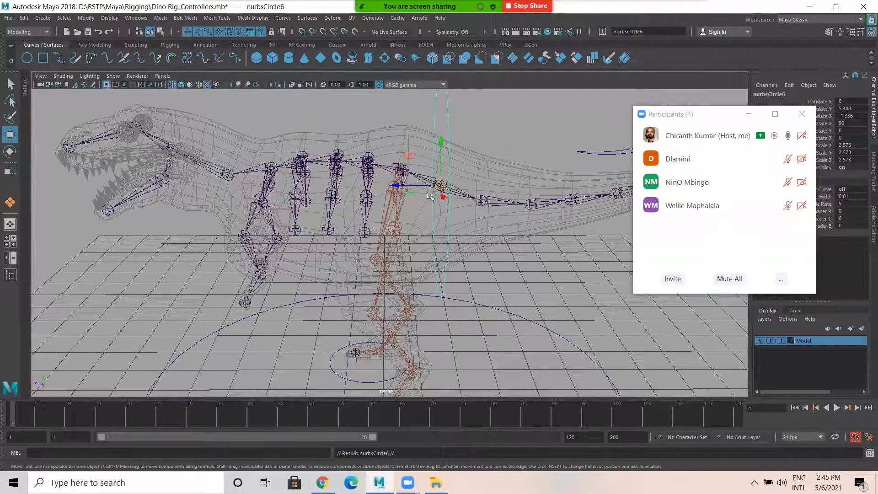
drag(440, 187, 466, 185)
key(r)
alt+drag(329, 186, 387, 198)
alt+drag(310, 193, 183, 224)
drag(296, 163, 287, 164)
alt+drag(330, 199, 190, 137)
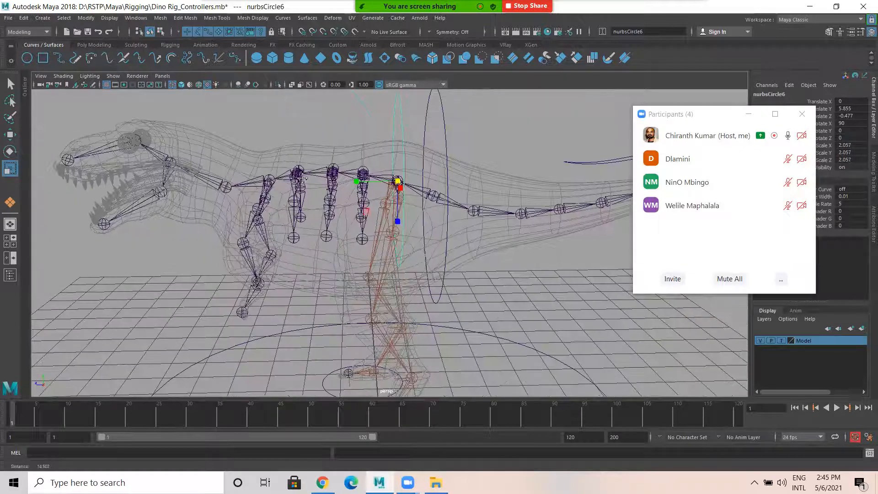
- Duplicate the hip circle and snap the copy to the next spine joint, at about 6.013 in Y and 0.341 in Z
alt+middle_drag(303, 179, 331, 202)
scroll(332, 208, down, 2)
key(w)
key(ctrl+d)
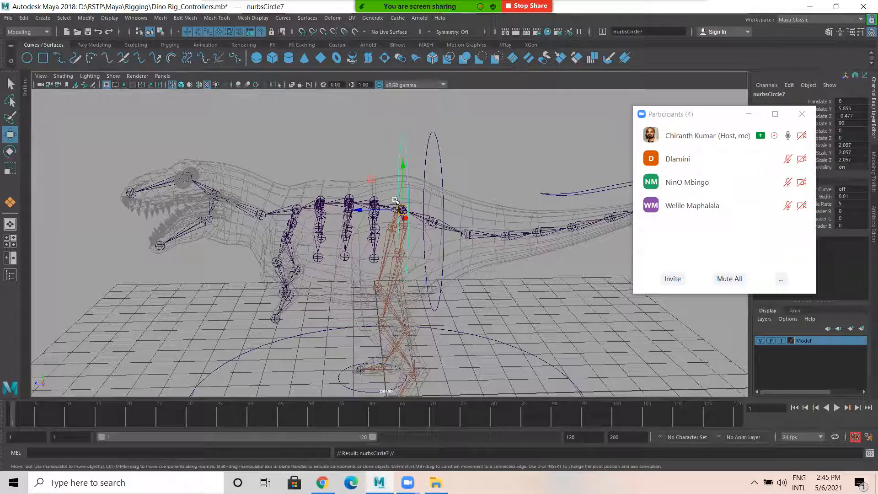
key(v)
drag(402, 210, 333, 236)
key(v)
drag(272, 242, 301, 261)
- Duplicate the spine circle onto the next two spine joints forward, at about 1.059 and 1.893 in Z
key(ctrl+d)
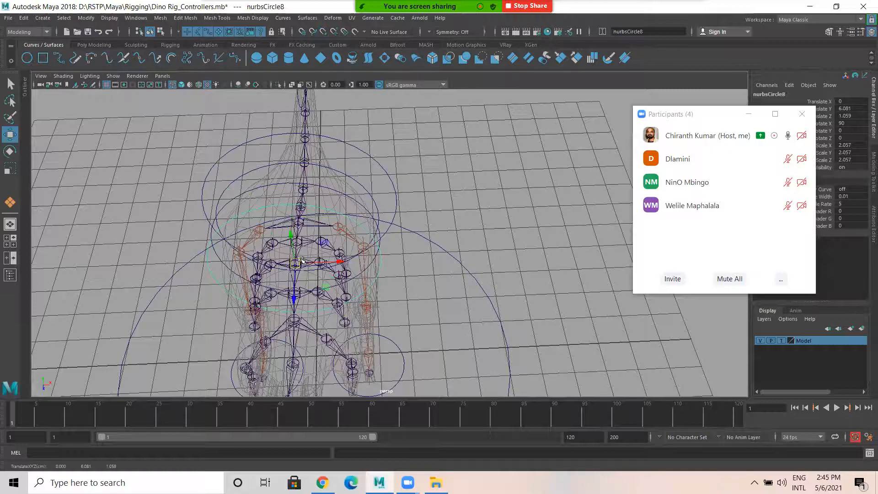
key(ctrl+d)
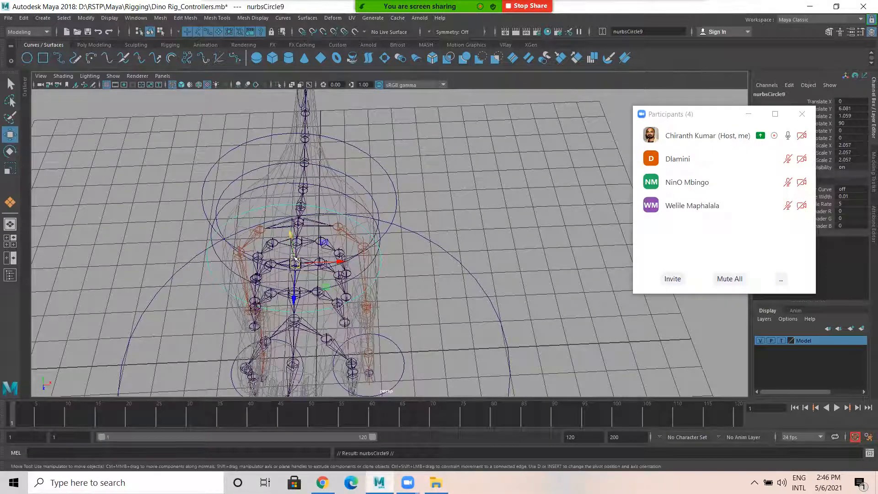
drag(294, 259, 294, 290)
alt+drag(384, 281, 251, 229)
alt+middle_drag(280, 236, 310, 227)
alt+drag(310, 226, 376, 236)
alt+drag(379, 144, 404, 165)
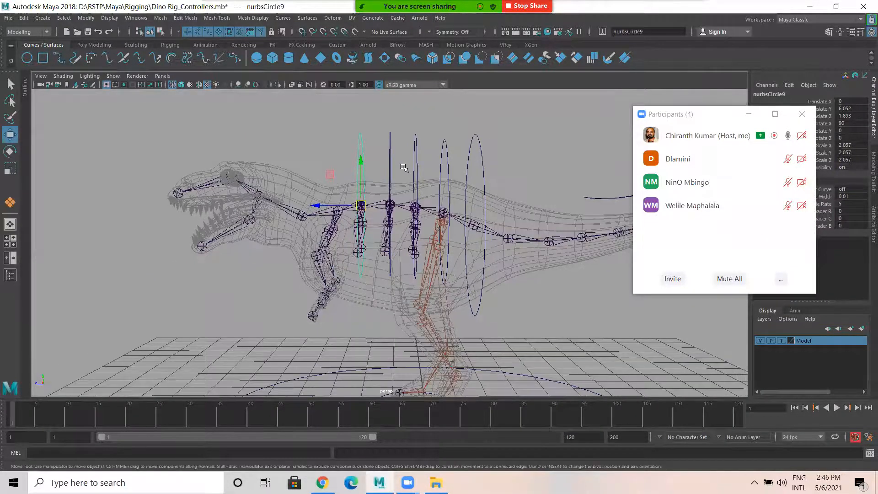
- Try deleting the middle one of the three spine circles
click(390, 141)
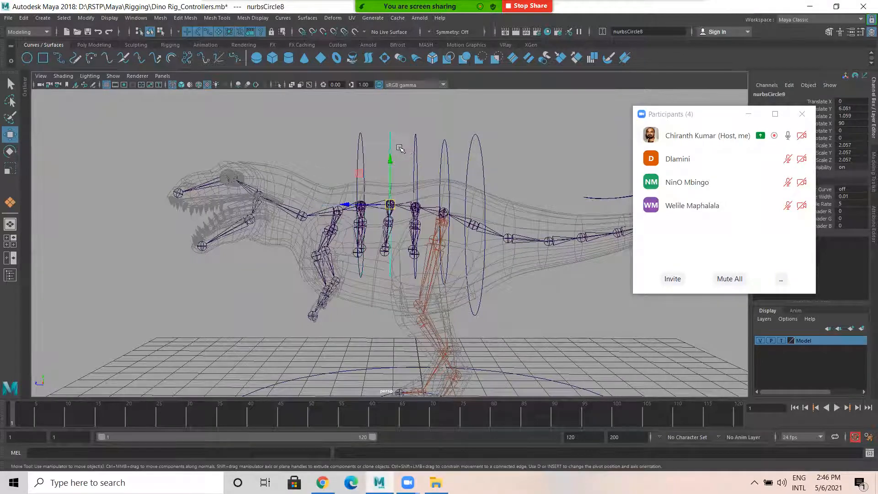
click(404, 139)
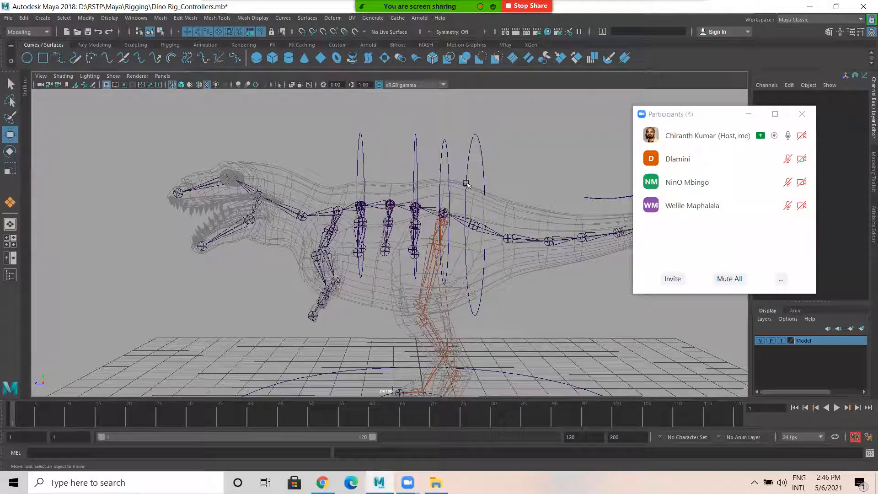
alt+drag(348, 182, 397, 176)
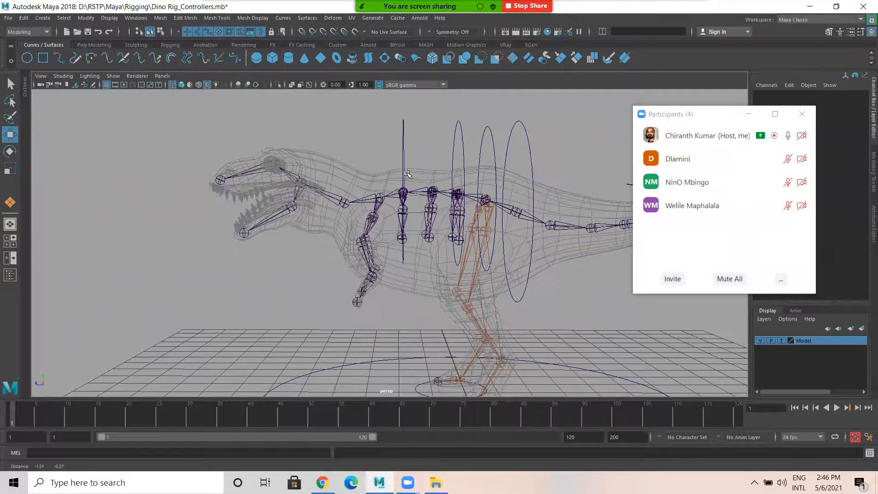
- Delete the spine circle directly in front of the hip circle, keeping the middle spine circle
click(463, 154)
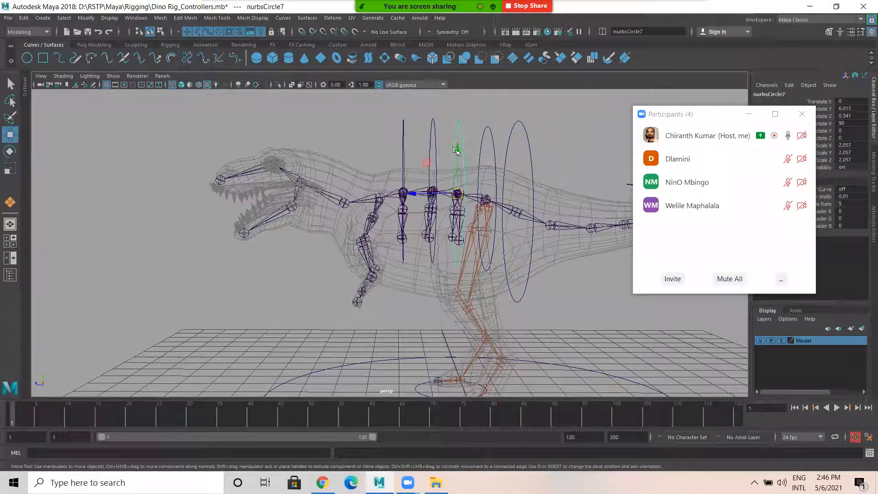
click(368, 148)
key(Delete)
- Move the frontmost spine circle onto the shoulder joint, at about 5.906 in Y and 2.543 in Z
drag(408, 154, 447, 166)
scroll(415, 213, up, 2)
alt+drag(413, 213, 417, 216)
key(ctrl+d)
key(v)
alt+drag(389, 182, 419, 217)
alt+drag(341, 213, 348, 217)
key(v)
drag(334, 117, 291, 178)
alt+drag(373, 208, 383, 150)
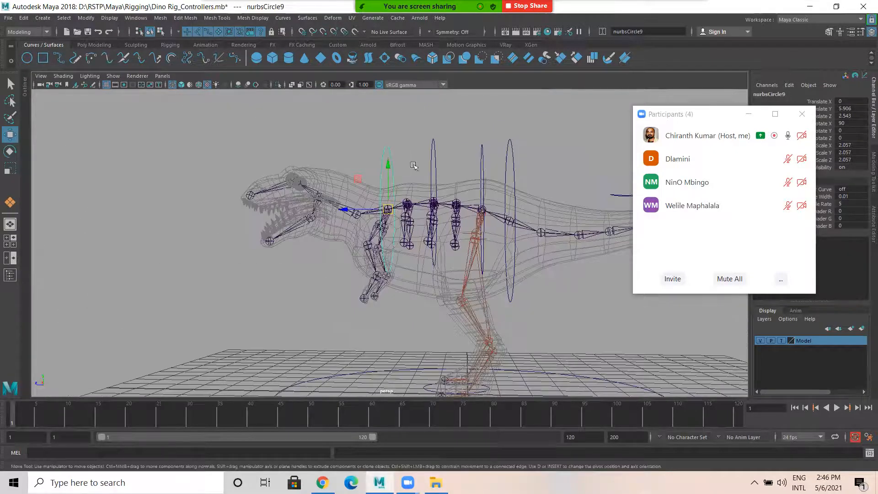
alt+drag(482, 158, 345, 200)
- Duplicate the shoulder circle onto the neck joint at about 3.572 in Z, scaled to about 1.522 and tilted to about 76.782 in X
key(ctrl+d)
middle_click(335, 190)
key(e)
drag(355, 152, 415, 214)
key(r)
alt+drag(357, 224, 359, 203)
key(e)
drag(378, 171, 372, 167)
key(w)
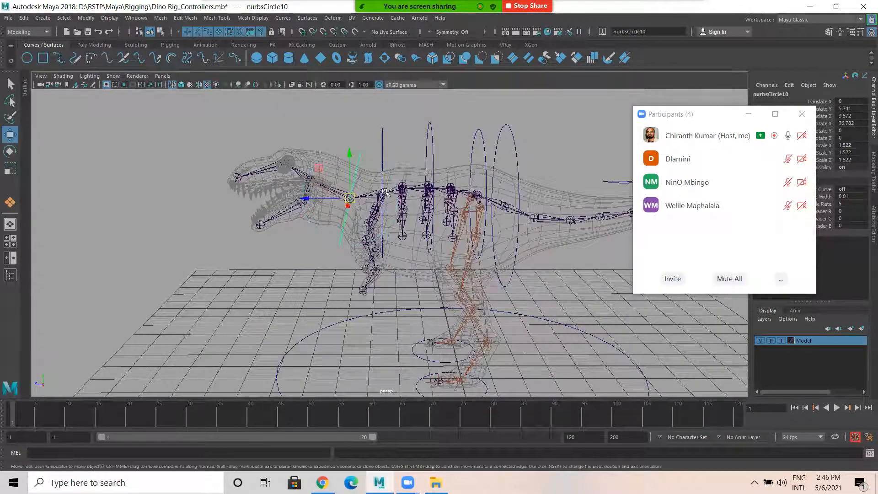
alt+right_drag(342, 201, 423, 218)
alt+middle_drag(349, 205, 427, 217)
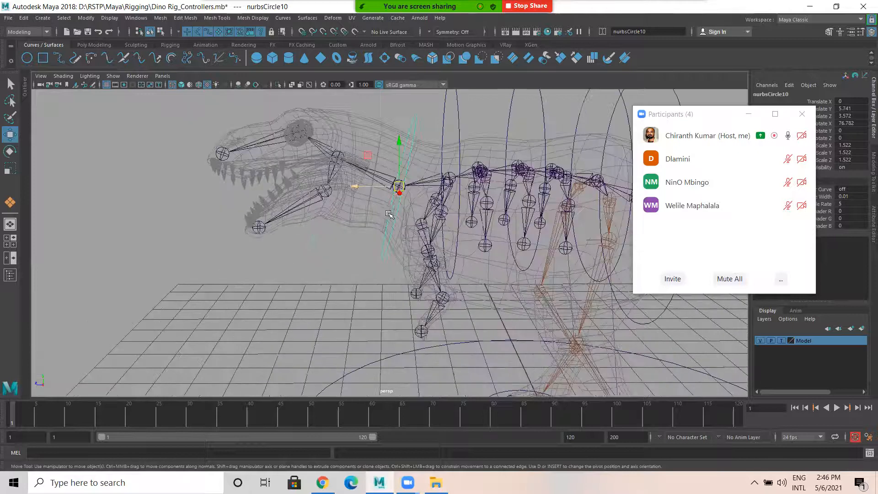
- Duplicate the neck circle onto the lower jaw's tip joint at about 4.887 in Y and 6.468 in Z, tilted to about 18.526 in X
key(ctrl+d)
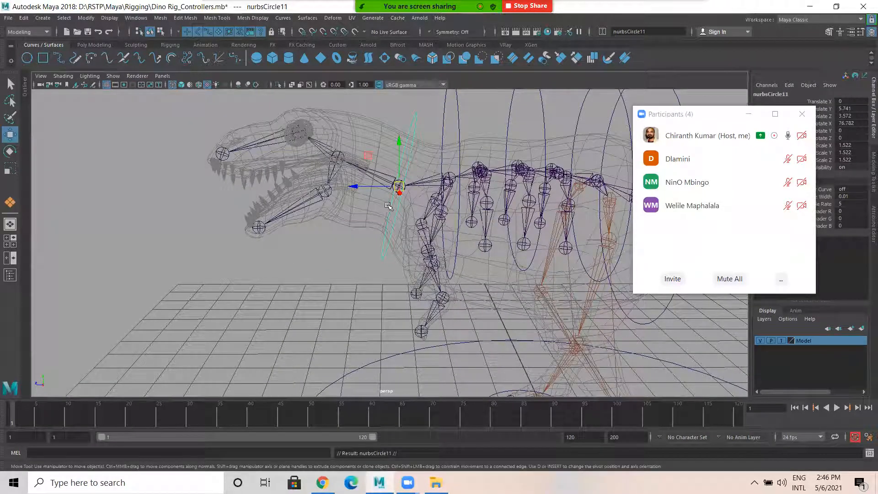
key(v)
middle_drag(259, 227, 259, 228)
key(e)
drag(293, 203, 303, 240)
- Lower the jaw circle to about 4.59 in Y and scale it to about 1.331 in X and Y and 1.186 in Z
alt+drag(461, 256, 475, 250)
key(space)
key(space)
alt+middle_drag(352, 271, 522, 265)
alt+right_drag(522, 265, 613, 320)
key(w)
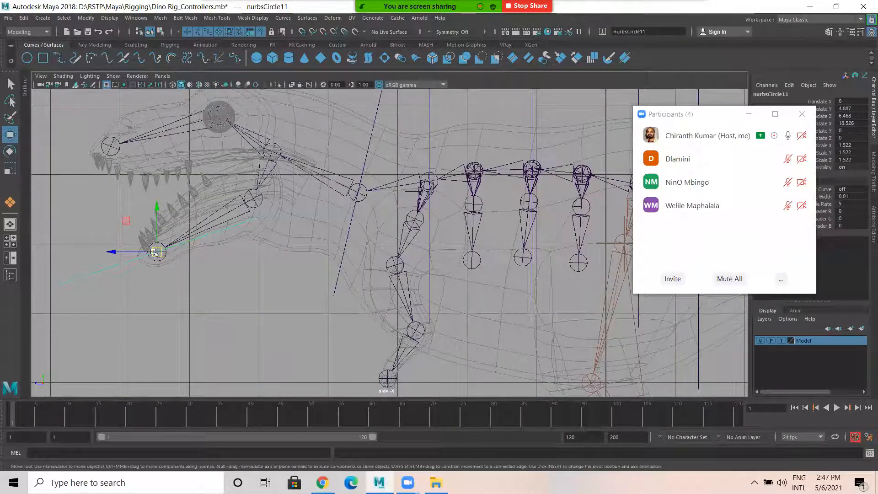
drag(156, 252, 140, 264)
key(r)
key(w)
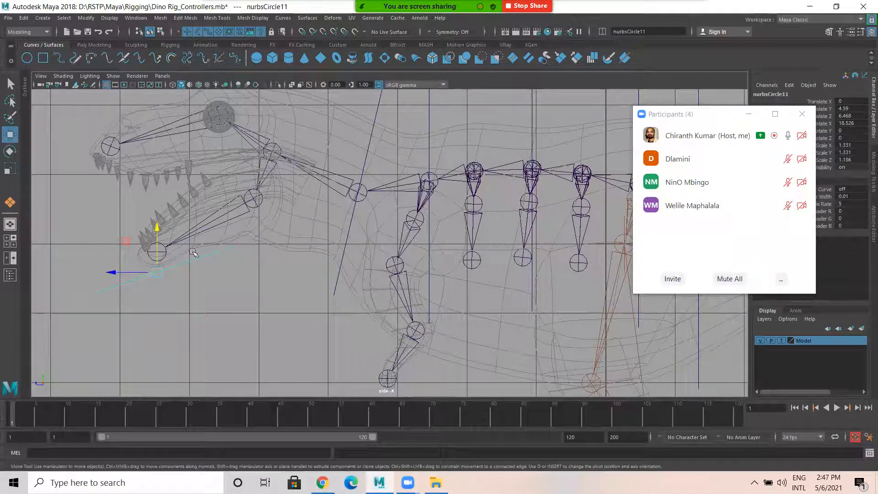
- Reshape the jaw circle in the side view by moving its control vertices into an S-curve that follows the underside of the jaw
right_drag(195, 258, 142, 259)
drag(277, 282, 268, 232)
drag(263, 199, 268, 221)
drag(209, 240, 245, 253)
drag(237, 211, 237, 205)
click(154, 275)
drag(121, 273, 165, 273)
drag(197, 234, 194, 216)
drag(64, 280, 109, 288)
drag(144, 253, 143, 239)
drag(114, 277, 143, 314)
drag(131, 260, 149, 255)
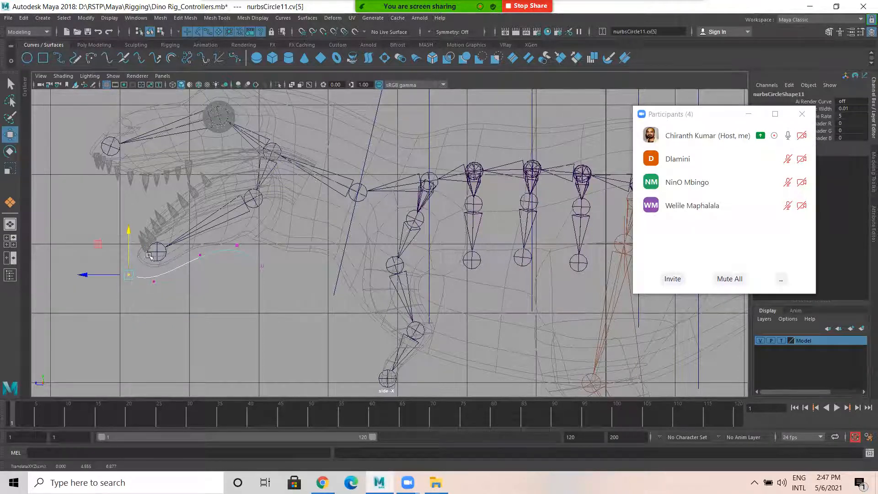
click(155, 284)
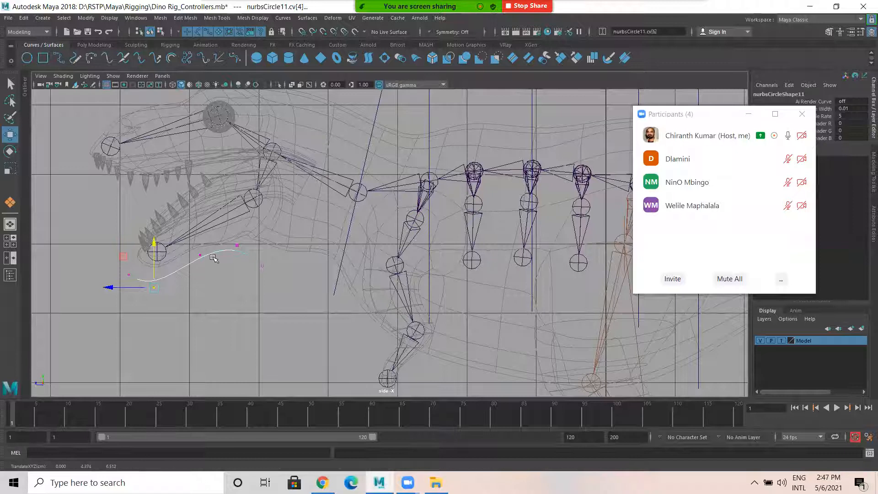
right_drag(213, 259, 247, 256)
- Narrow the jaw controller to about 0.325 in X scale
key(space)
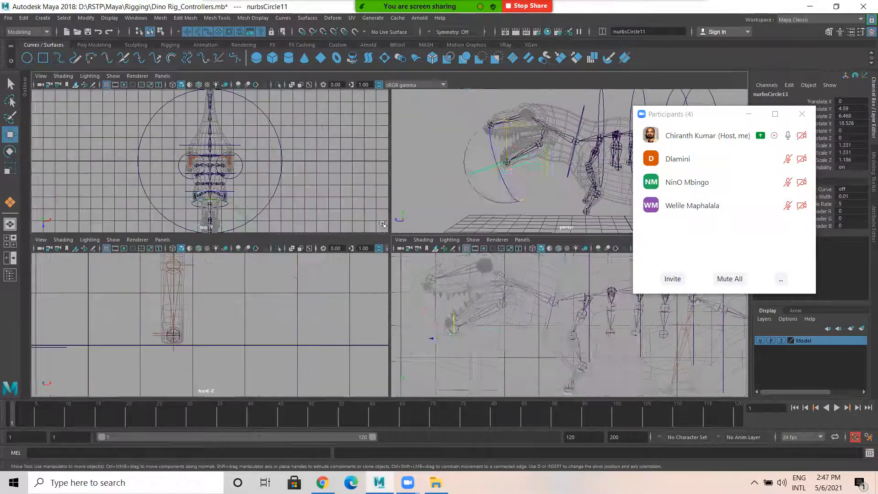
key(space)
alt+drag(383, 224, 306, 209)
key(r)
drag(254, 167, 272, 259)
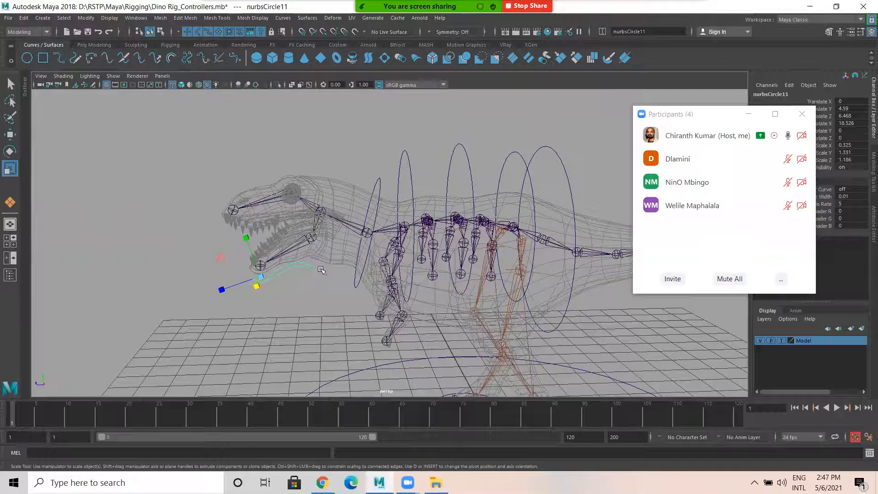
alt+drag(375, 269, 374, 276)
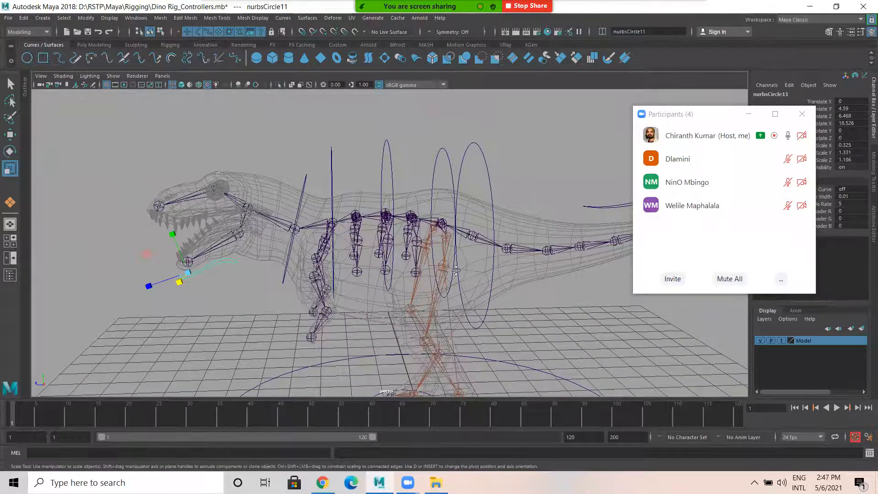
- Duplicate the shoulder circle, lower the copy to about 2.559 in Y and scale it uniformly to about 0.691
key(space)
key(space)
scroll(412, 282, down, 3)
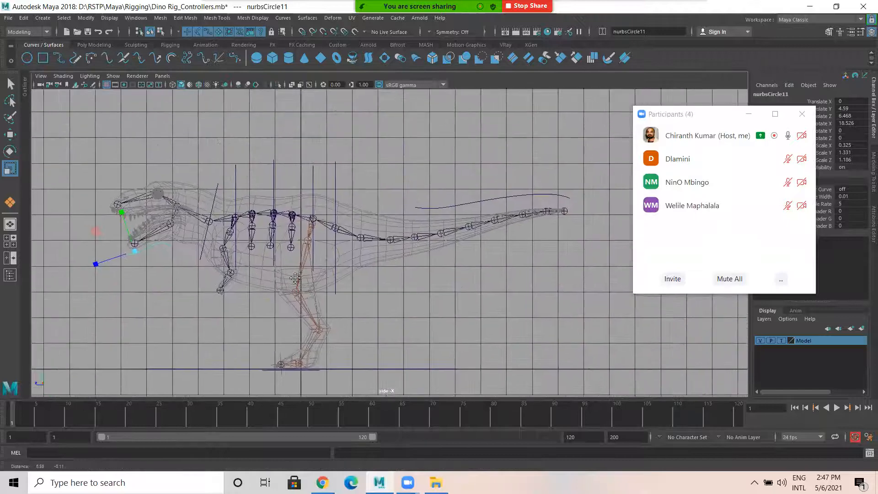
key(space)
alt+middle_drag(450, 233, 406, 115)
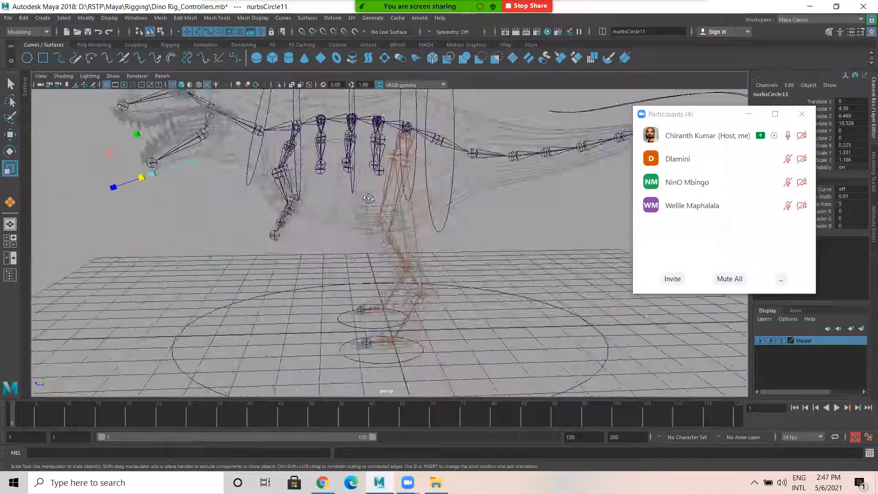
alt+drag(369, 199, 417, 191)
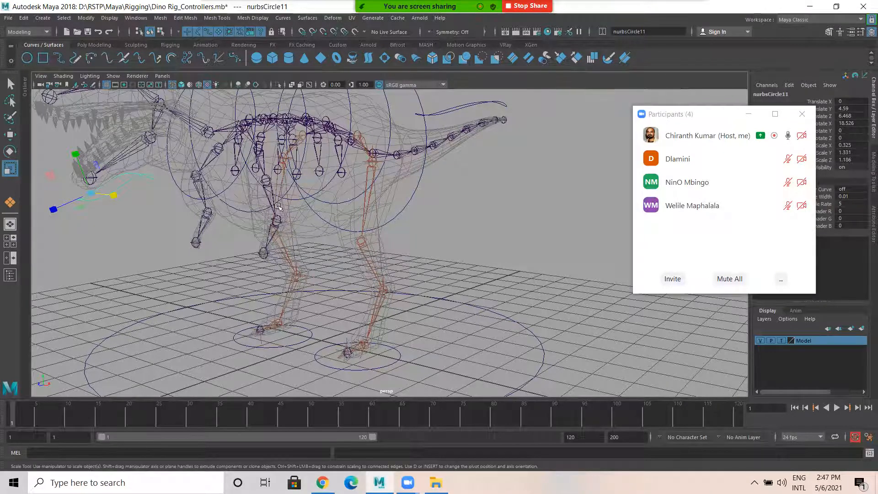
click(290, 194)
key(ctrl+d)
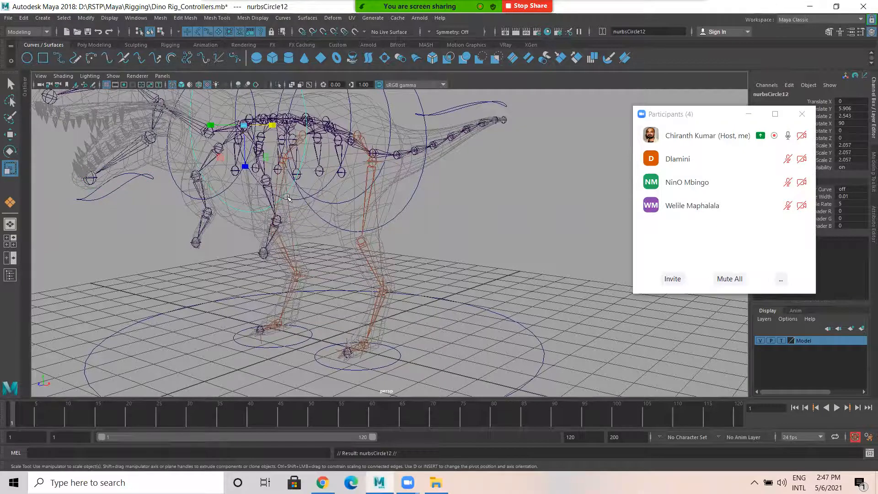
key(w)
drag(245, 102, 162, 263)
key(r)
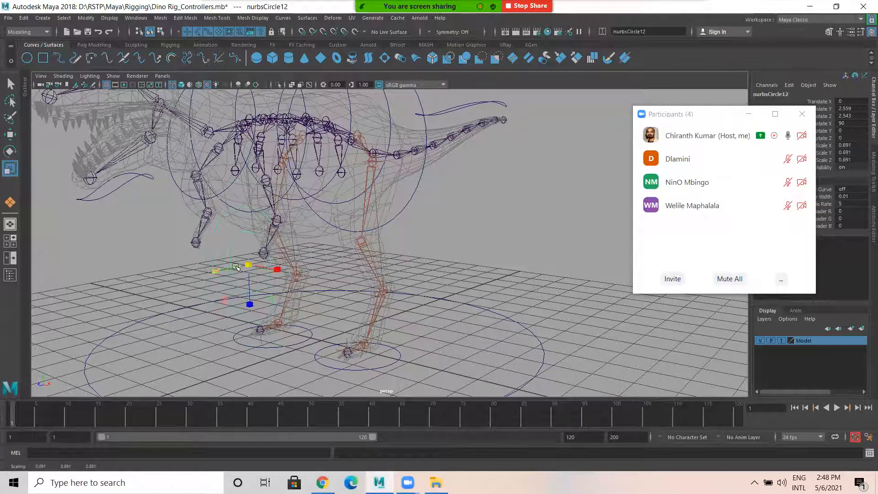
key(w)
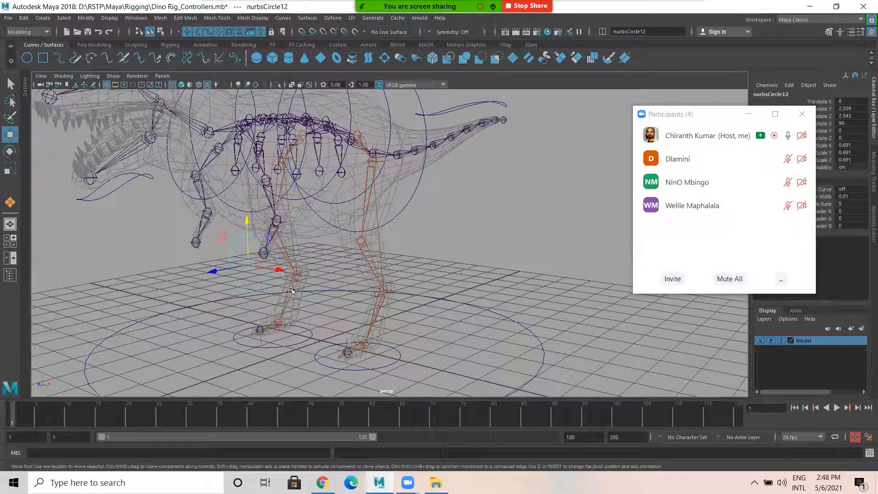
key(v)
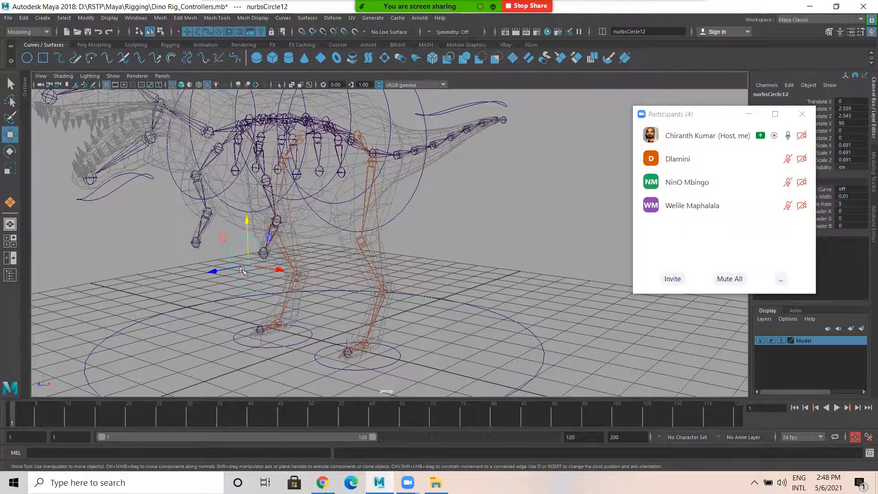
- Scale the lowered circle's four diagonal control vertices together and pull them forward to form a pointed, star-shaped curve
alt+drag(286, 279, 372, 278)
scroll(372, 279, up, 3)
right_drag(333, 235, 280, 239)
alt+drag(281, 240, 164, 224)
click(163, 224)
shift+drag(245, 305, 262, 325)
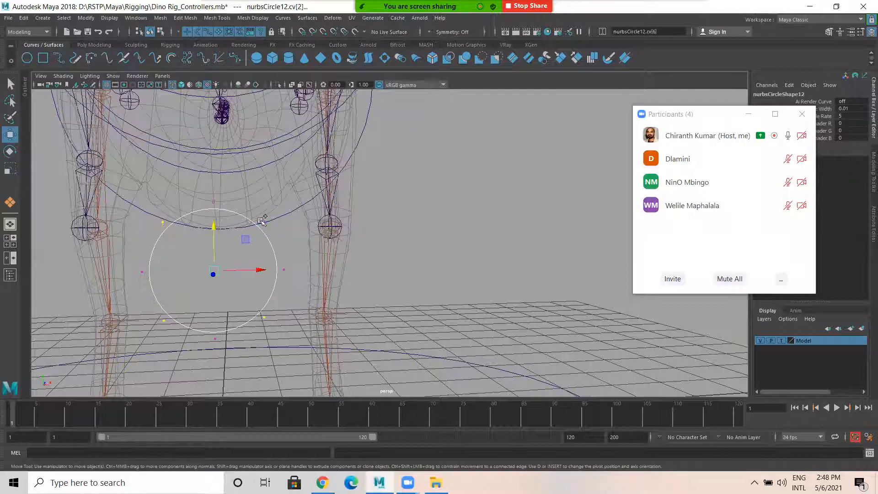
key(r)
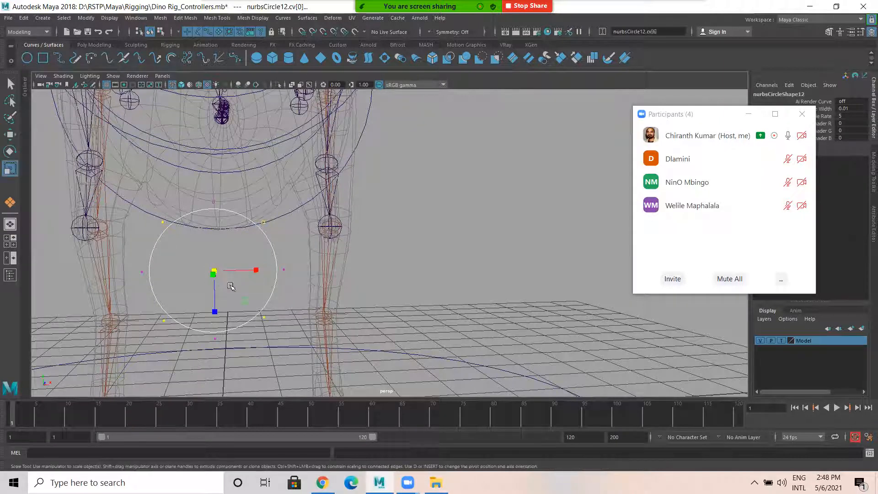
alt+drag(230, 286, 206, 289)
alt+middle_drag(236, 277, 241, 270)
drag(236, 270, 76, 259)
key(w)
alt+middle_drag(185, 292, 195, 293)
key(r)
mouse_move(134, 248)
mouse_down()
mouse_move(149, 245)
mouse_move(131, 249)
mouse_up()
key(w)
right_drag(190, 245, 173, 253)
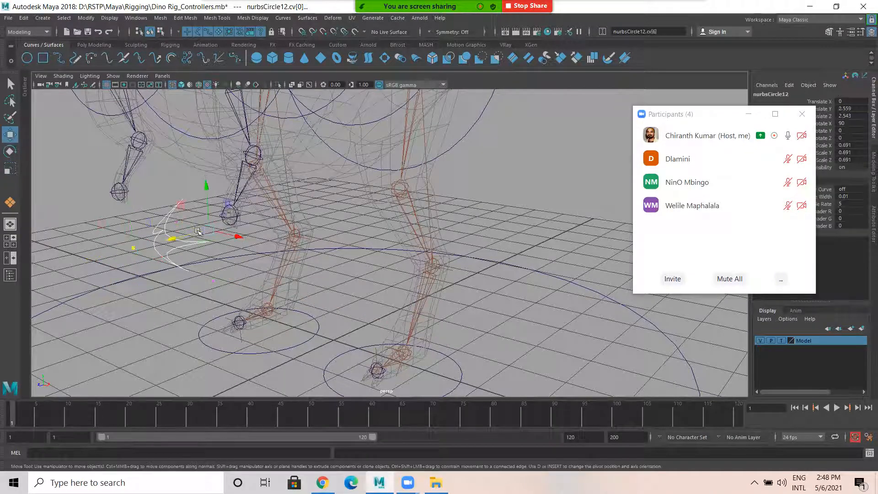
click(170, 262)
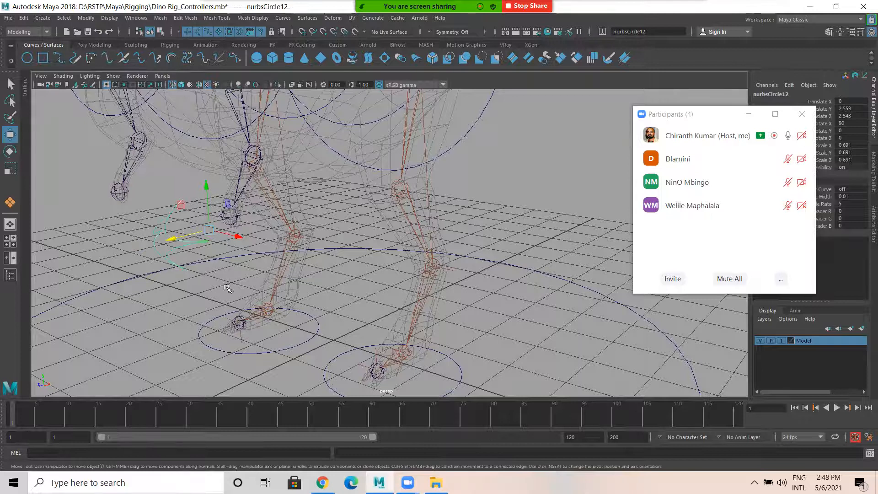
- Center the star-shaped curve's pivot and snap it onto the nearer knee joint at 1.632 in X, 2.995 in Y and -0.399 in Z
alt+right_drag(214, 273, 177, 261)
alt+drag(177, 262, 157, 249)
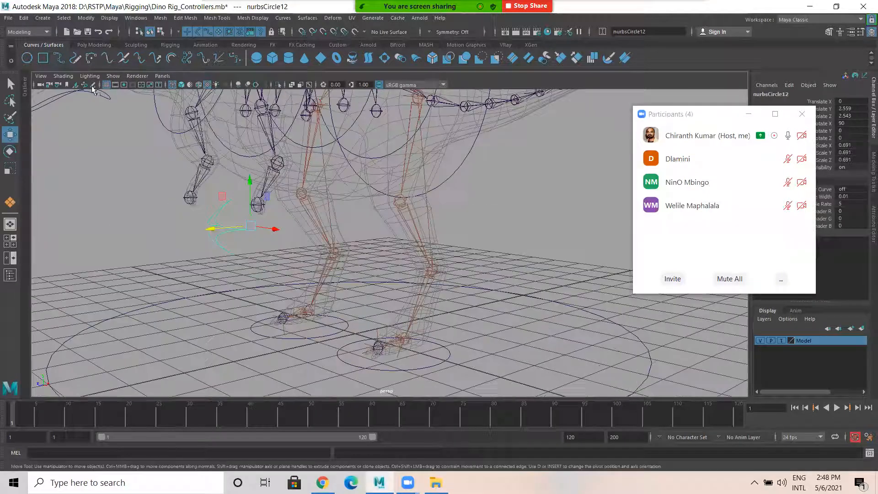
click(89, 19)
click(117, 86)
key(v)
mouse_move(400, 200)
middle_down()
mouse_move(344, 215)
mouse_move(398, 200)
middle_up()
- Duplicate the knee controller and snap the copy onto the opposite knee joint at -1.632 in X
key(ctrl+d)
key(v)
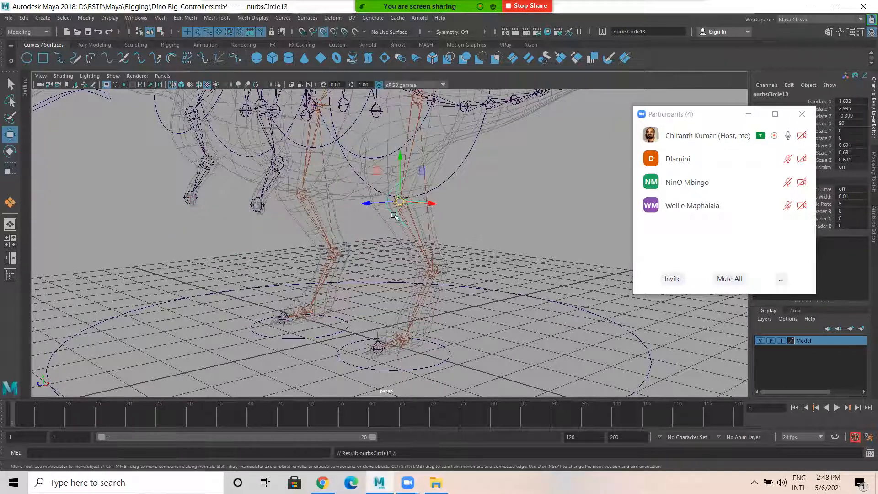
drag(399, 201, 302, 195)
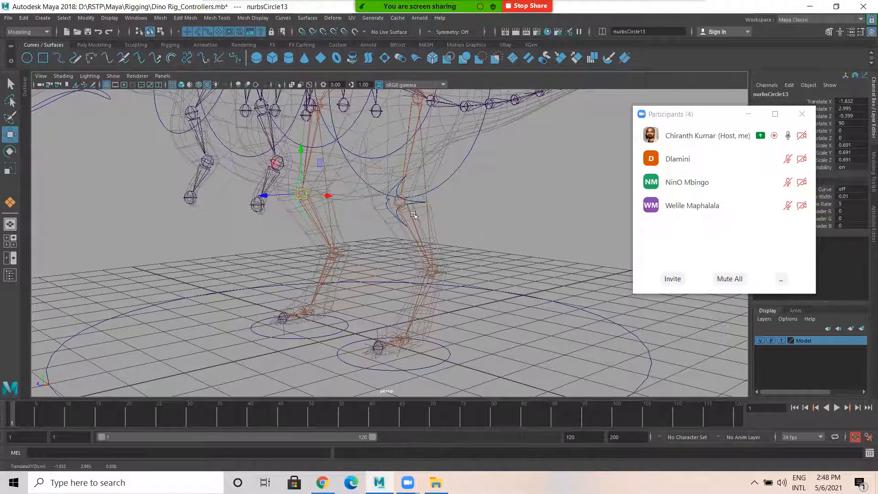
- Scale both knee controllers to about 0.357 and move them in front of the legs to about 3.719 in Z
shift+click(422, 203)
alt+drag(425, 210, 202, 227)
key(r)
key(w)
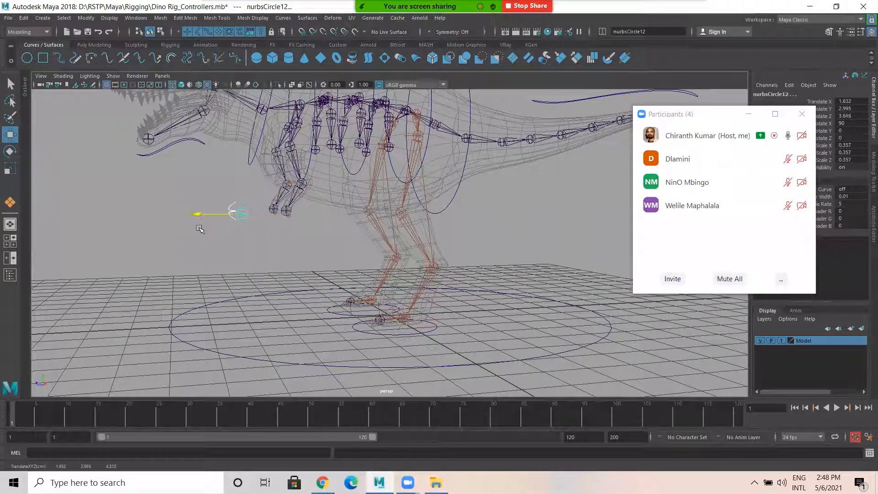
- Examine the two knee controllers and the front arms from several angles
alt+drag(304, 245, 269, 247)
alt+middle_drag(412, 228, 311, 239)
mouse_move(311, 238)
alt+mouse_down()
mouse_move(264, 236)
mouse_move(327, 242)
alt+mouse_up()
alt+middle_drag(240, 212, 249, 205)
mouse_move(249, 206)
alt+mouse_down()
mouse_move(291, 208)
mouse_move(258, 219)
alt+mouse_up()
alt+drag(191, 217, 222, 226)
alt+right_drag(261, 186, 285, 167)
alt+drag(359, 248, 304, 214)
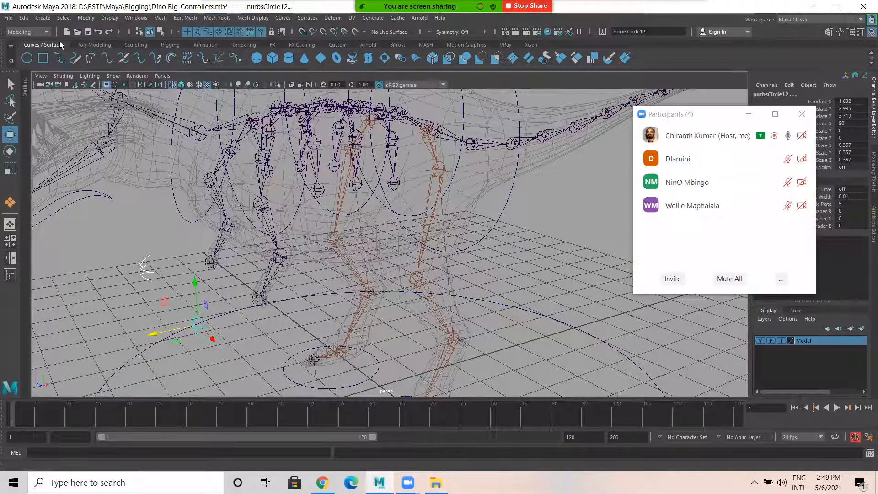
- Switch to the Rigging menu set and configure the IK Handle tool with the Rotate-Plane Solver
click(27, 31)
click(22, 46)
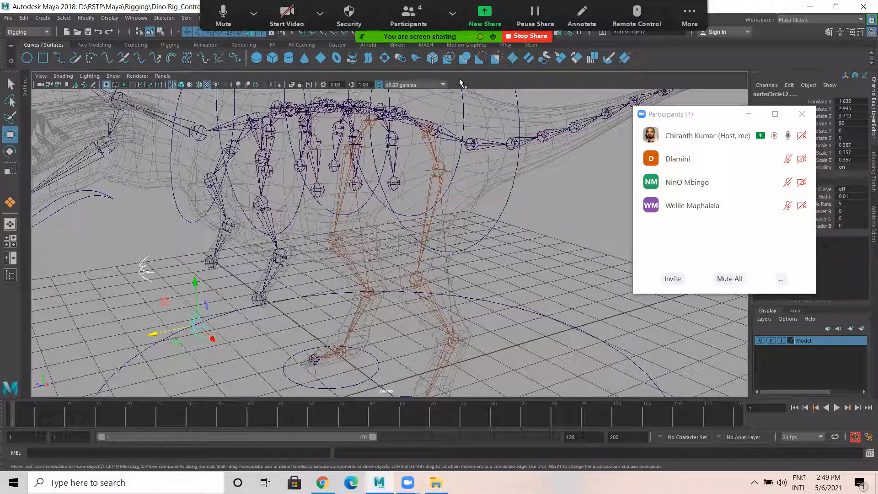
click(170, 18)
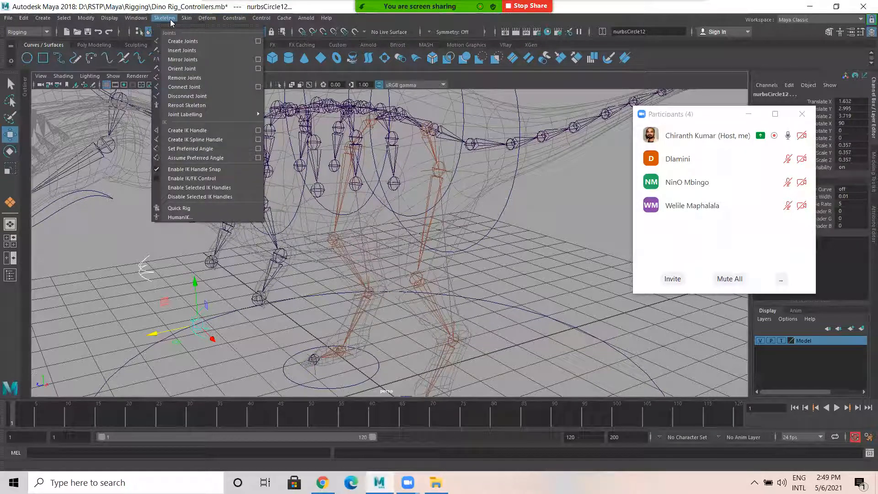
click(258, 130)
click(691, 120)
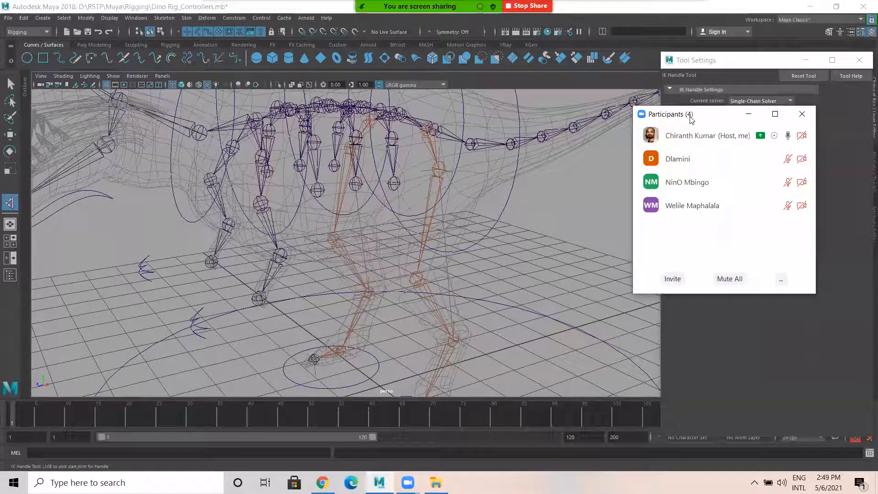
drag(691, 119, 714, 233)
click(784, 100)
click(763, 115)
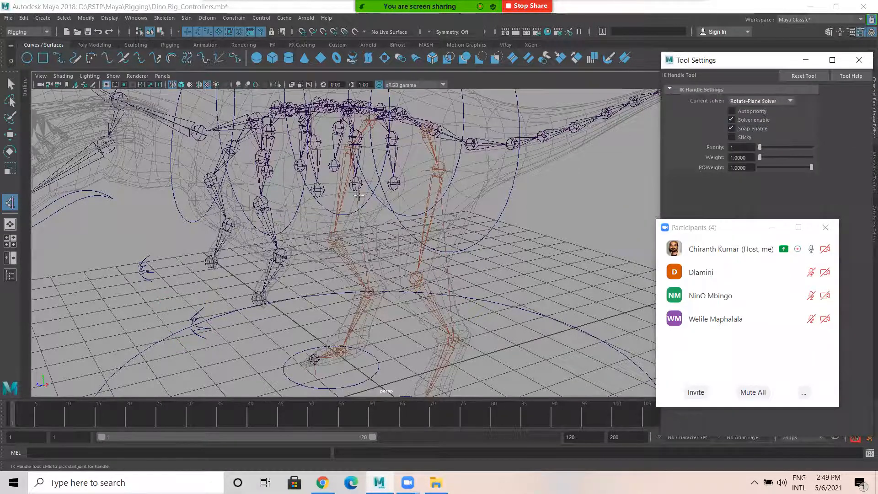
- Create an IK handle on the nearer front arm, from the upper-arm joint to the hand joint
scroll(359, 196, up, 2)
click(306, 182)
click(302, 284)
key(w)
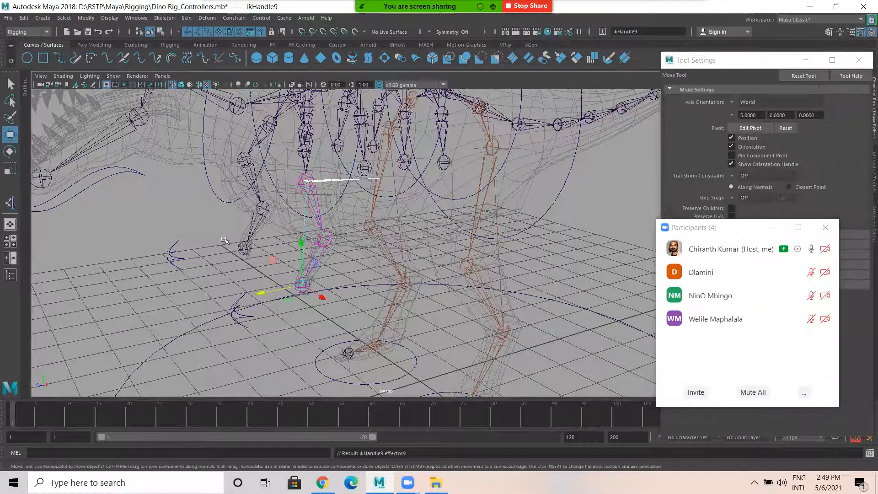
- Create a matching IK handle on the farther front arm, from the upper-arm joint to the hand joint
click(9, 202)
click(244, 158)
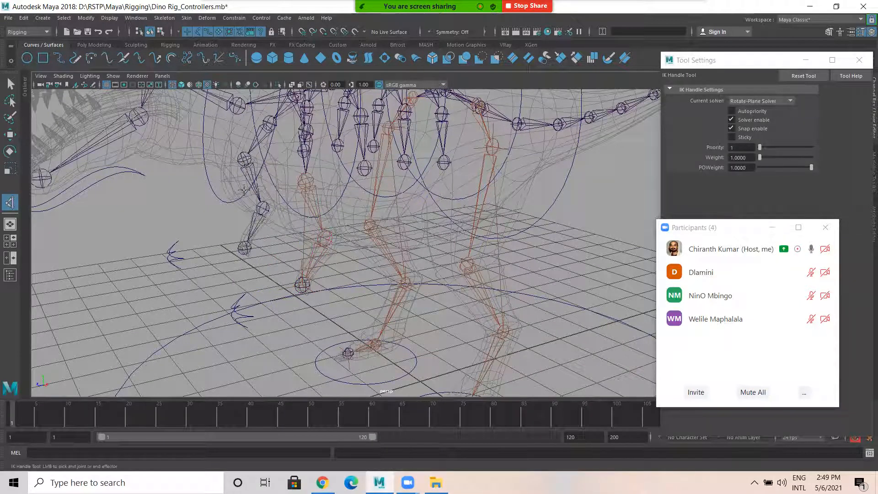
click(244, 248)
key(w)
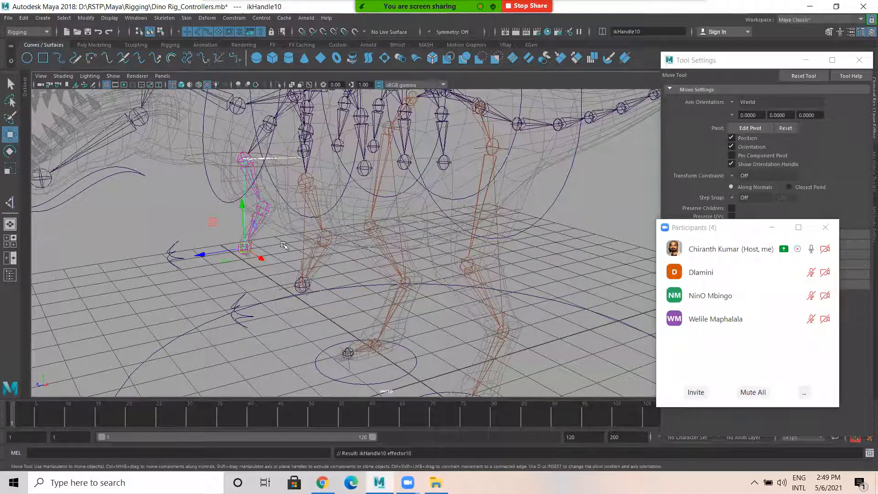
- Test the nearer front arm's IK handle by moving it, and undo the move
alt+drag(301, 273, 271, 249)
click(288, 283)
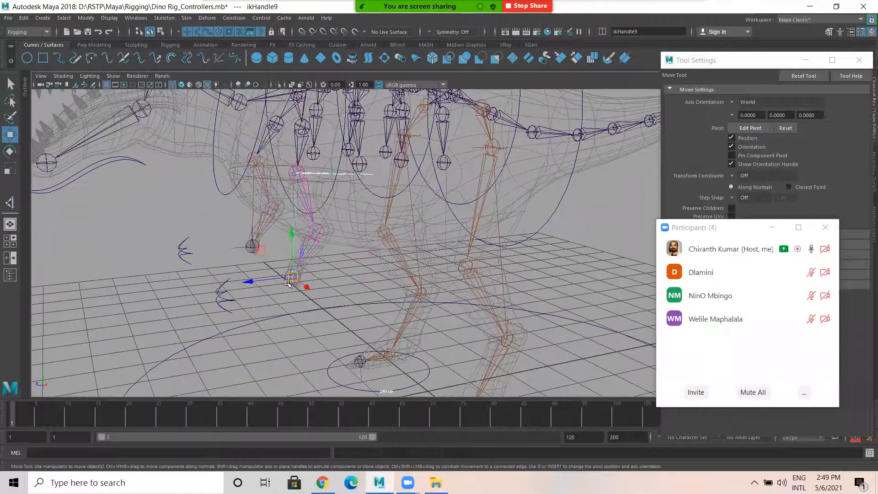
drag(295, 277, 317, 264)
key(ctrl+z)
click(314, 282)
- Duplicate the foot controller circle, snap the copy to the nearer front hand joint, and scale it down to fit the hand
alt+drag(365, 375, 363, 367)
click(351, 376)
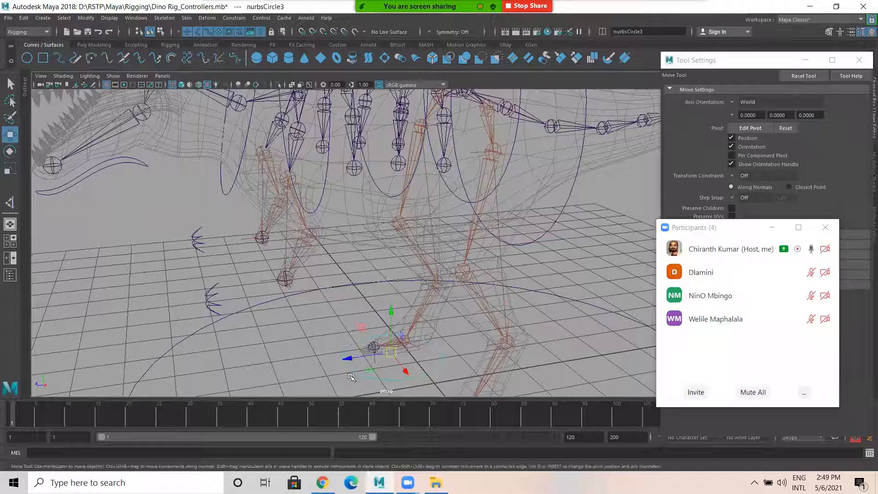
key(ctrl+d)
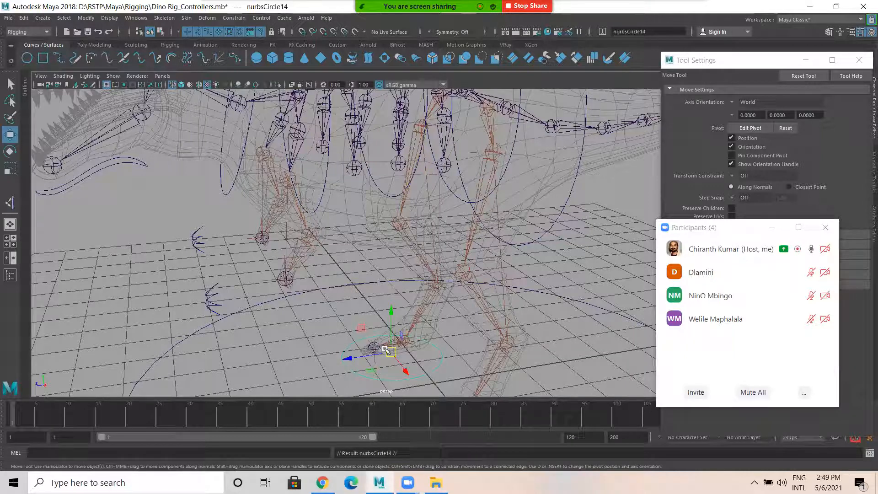
drag(390, 311, 365, 269)
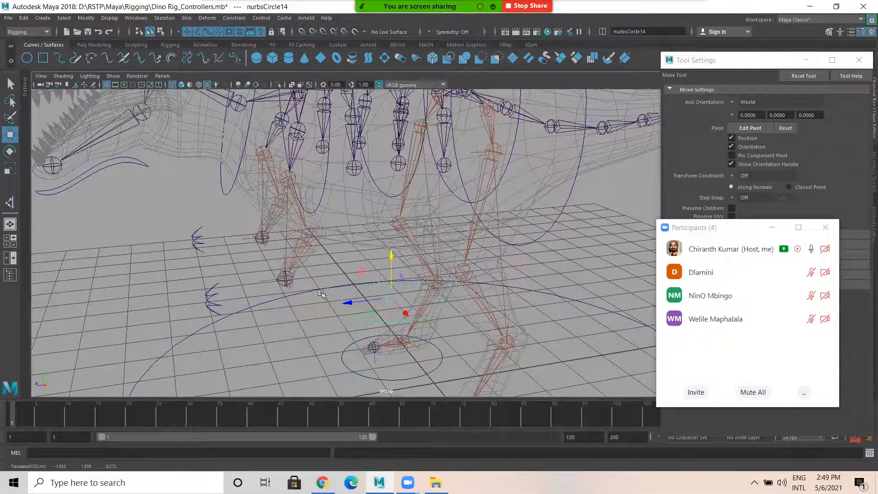
key(v)
drag(392, 298, 225, 264)
key(r)
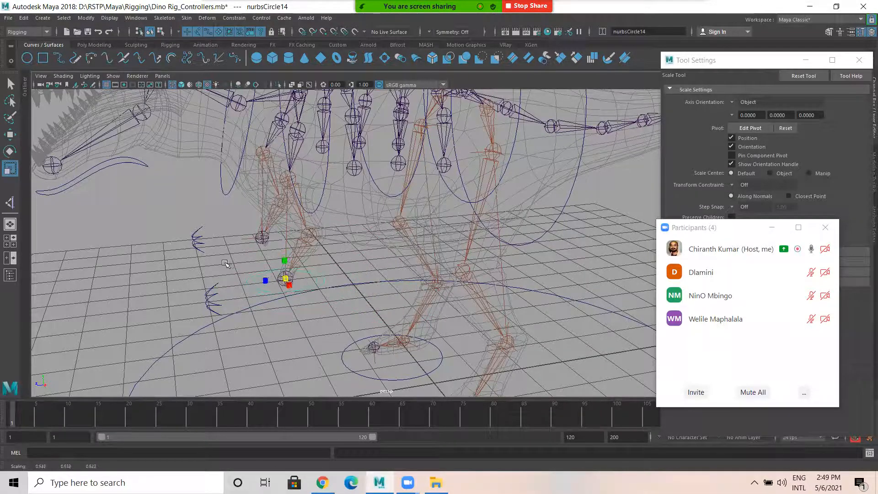
- Duplicate the nearer hand's controller circle and snap the copy to the farther front hand joint
key(w)
alt+drag(282, 274, 238, 252)
key(ctrl+d)
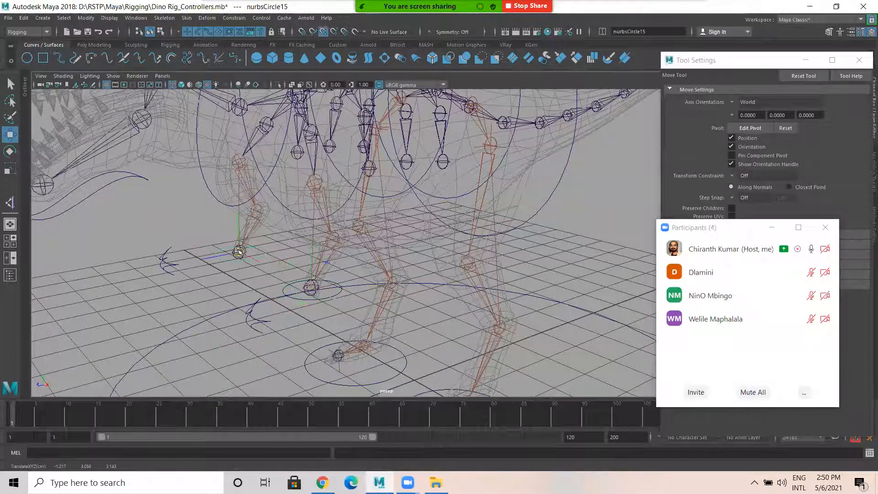
- Lower both hand controller circles slightly below their hand joints and clear the selection
click(297, 296)
click(310, 258)
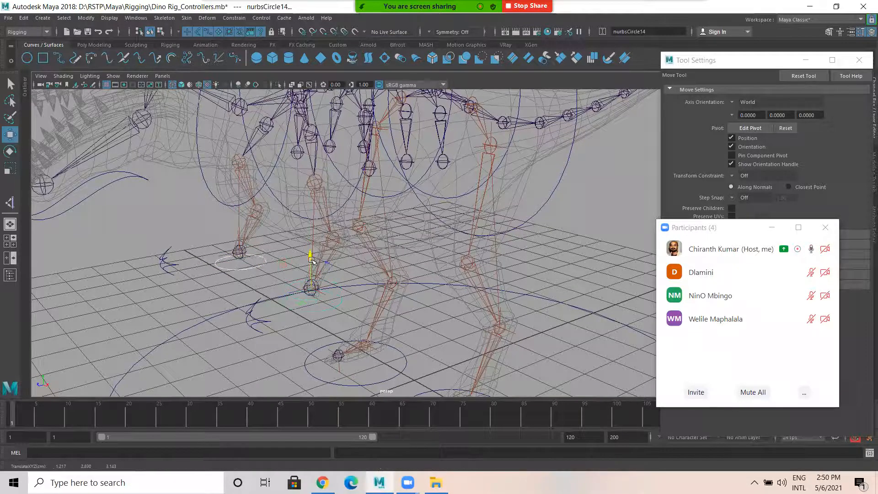
alt+drag(362, 291, 387, 294)
click(202, 289)
- Hide polygons, joints and IK handles in the perspective viewport, leaving only the controller curves displayed
alt+right_drag(300, 316, 255, 316)
alt+drag(418, 306, 342, 302)
alt+right_drag(326, 291, 293, 290)
alt+drag(311, 291, 337, 288)
alt+drag(425, 265, 388, 218)
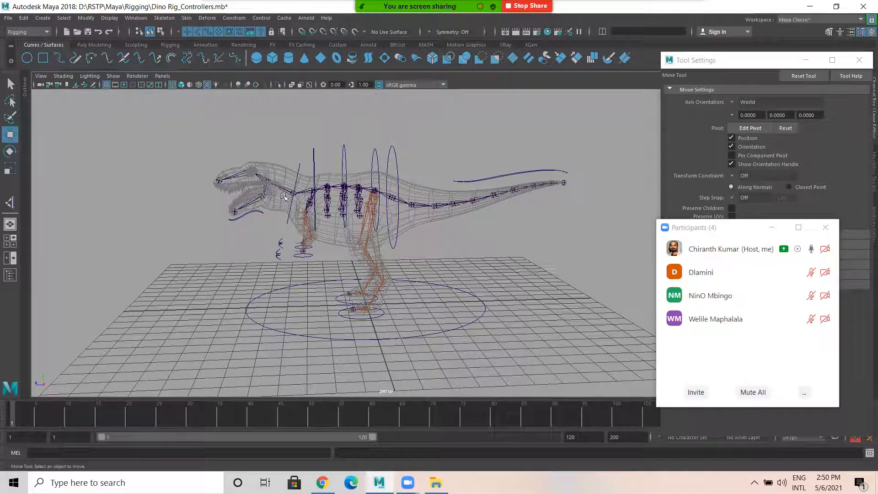
alt+drag(307, 244, 222, 133)
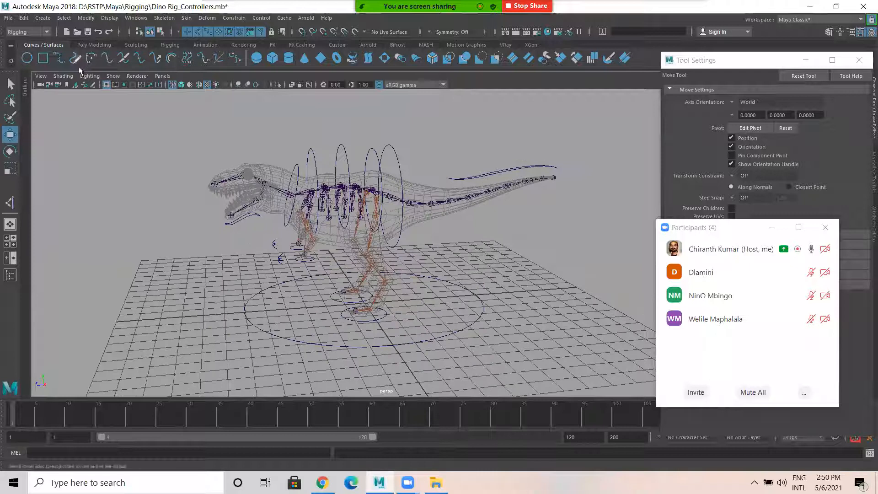
click(111, 76)
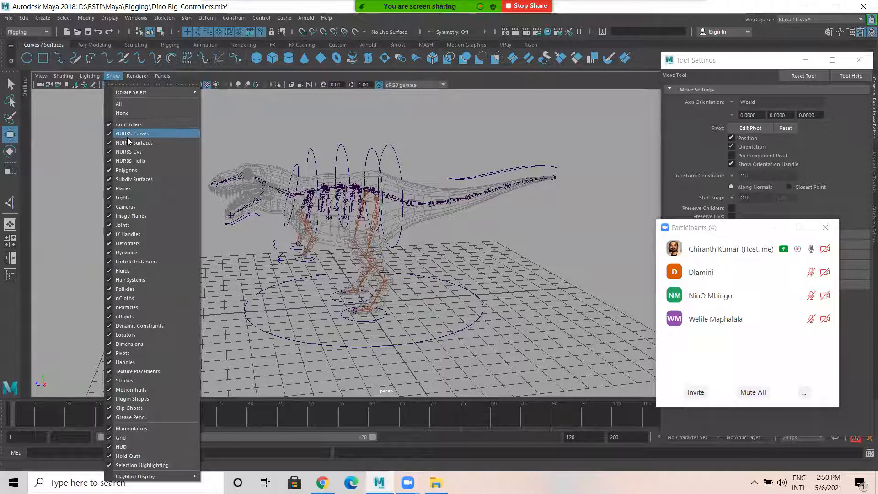
click(124, 170)
click(113, 76)
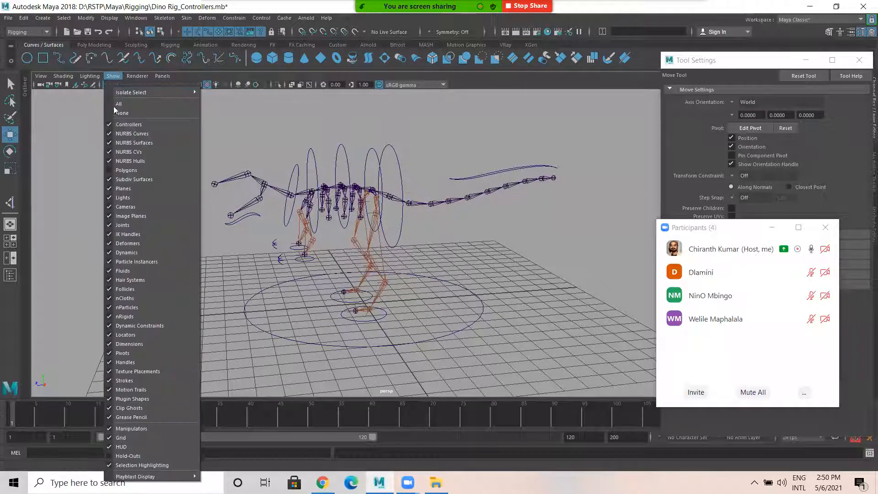
click(130, 224)
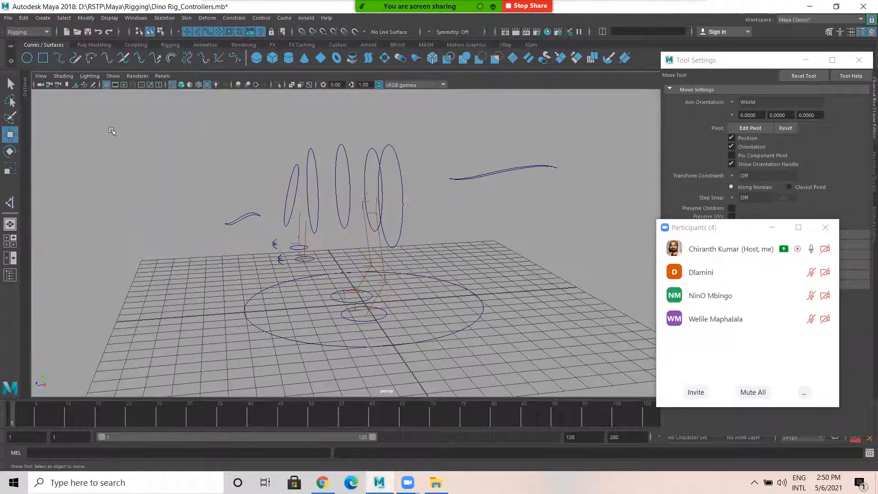
click(113, 76)
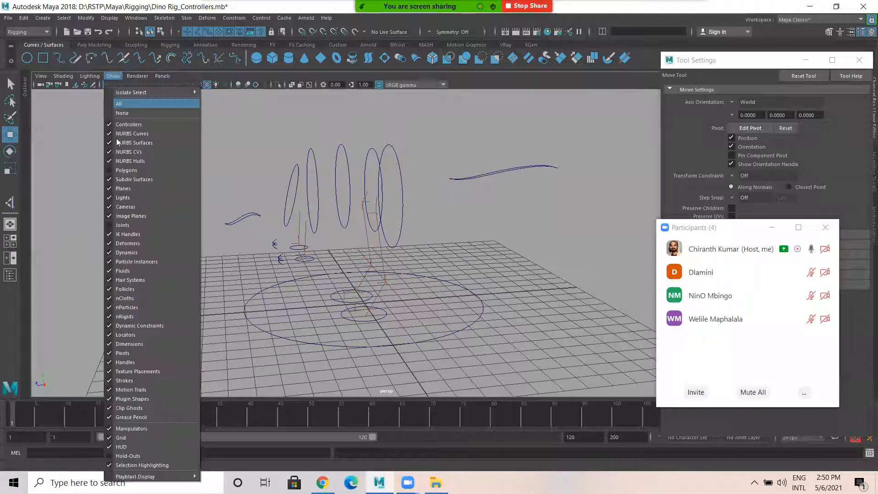
click(124, 234)
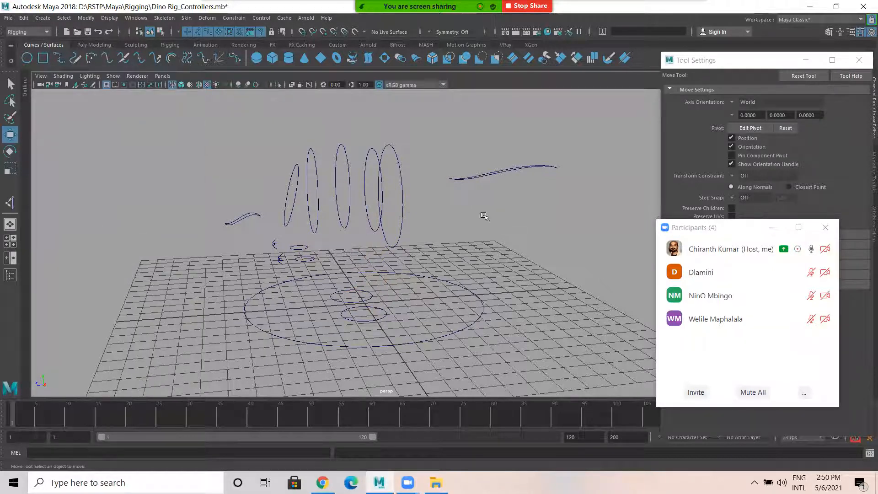
- Select all the controller curves together and delete their construction history
click(230, 224)
click(175, 129)
drag(165, 122, 544, 376)
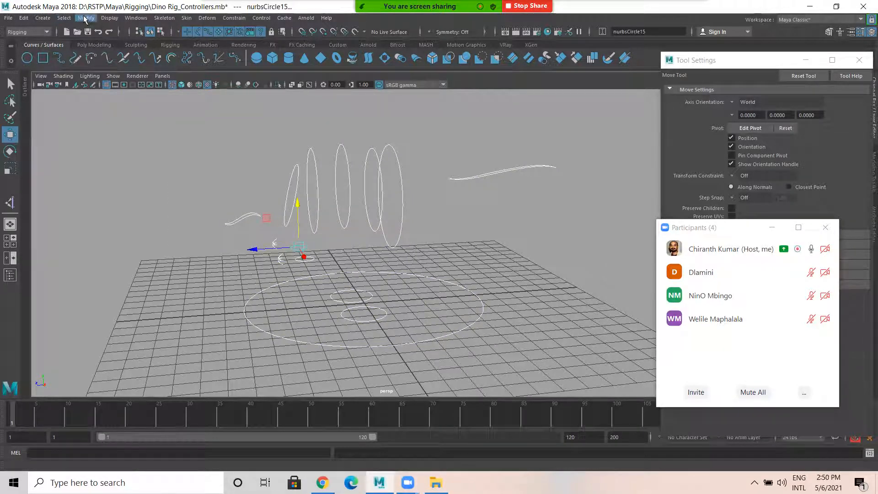
click(23, 18)
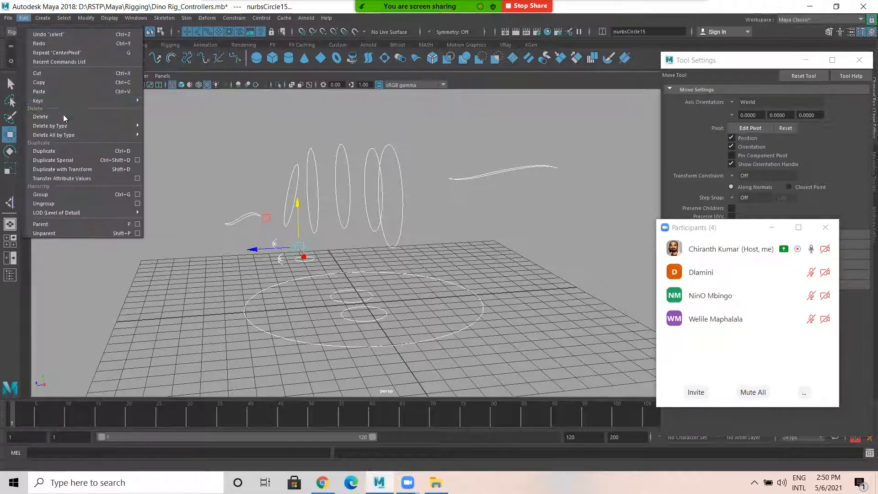
mouse_move(97, 131)
click(171, 134)
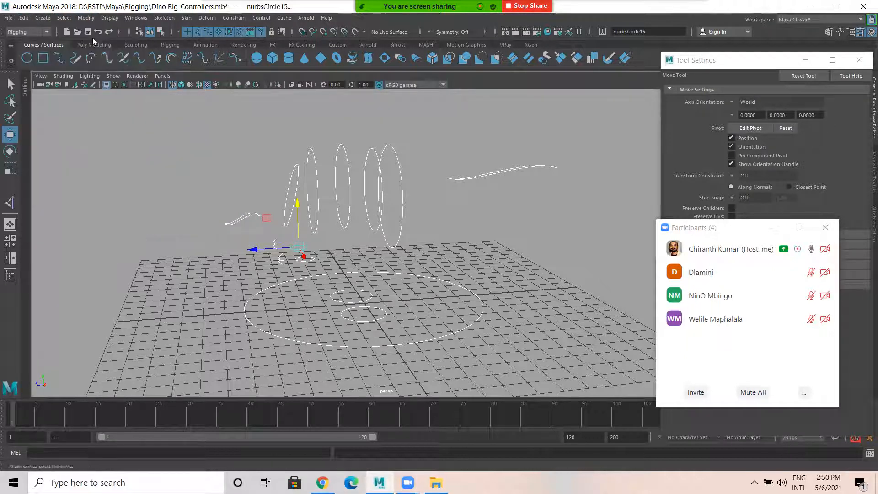
- Center the pivots of all selected controller curves and freeze their transformations
click(86, 18)
click(112, 58)
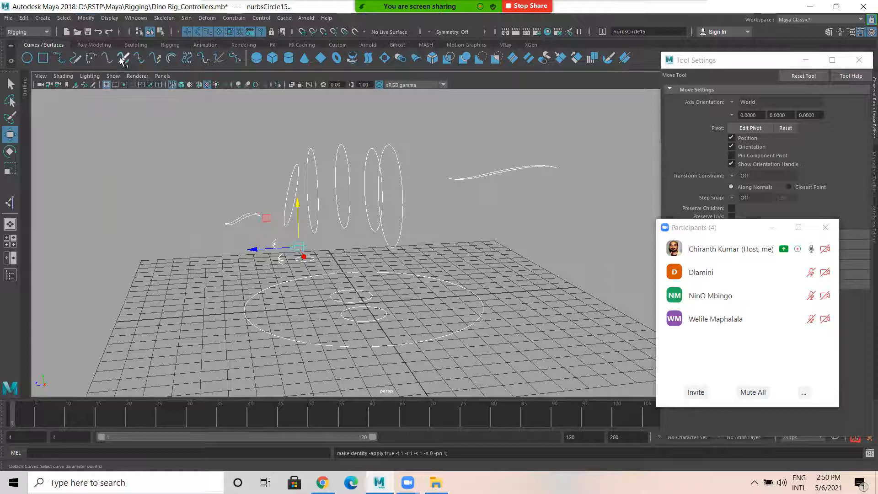
click(85, 18)
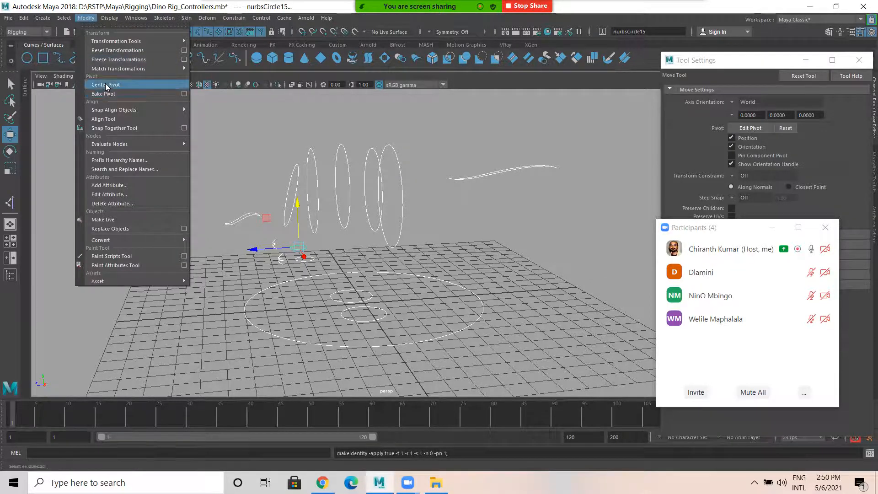
click(106, 85)
click(86, 18)
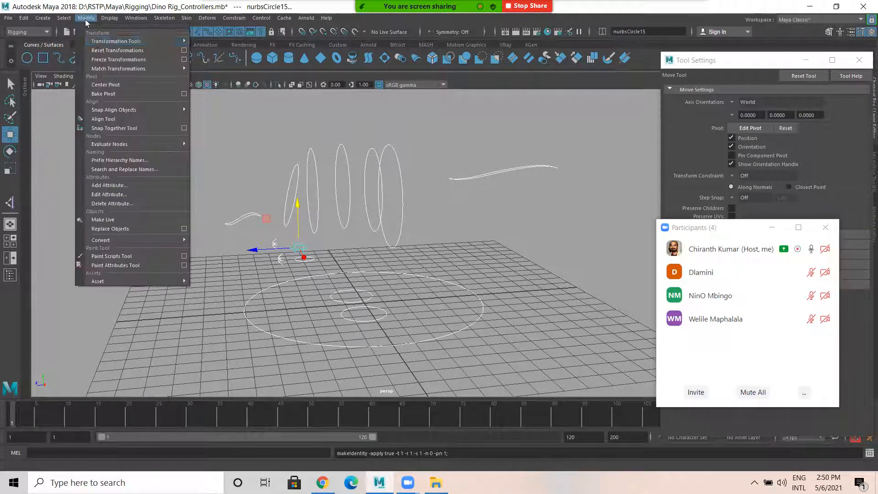
click(107, 59)
- Clear the history of the frozen controller curves once more and deselect them
click(23, 17)
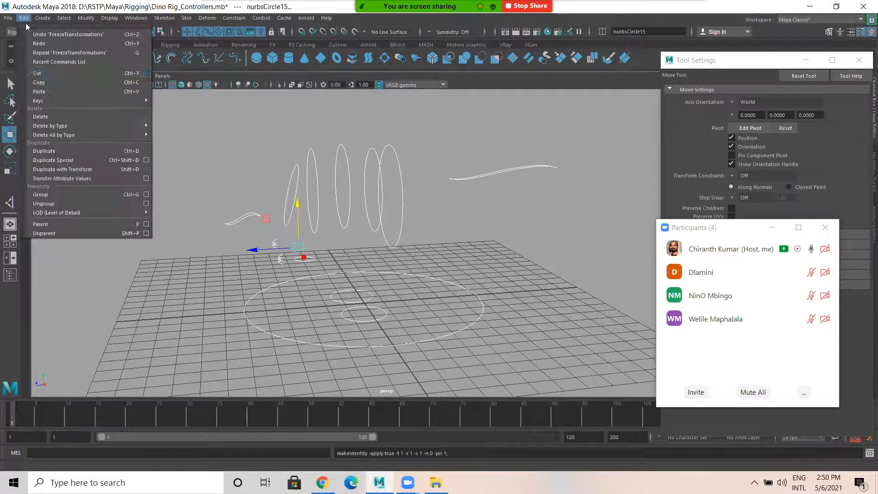
mouse_move(93, 125)
click(170, 134)
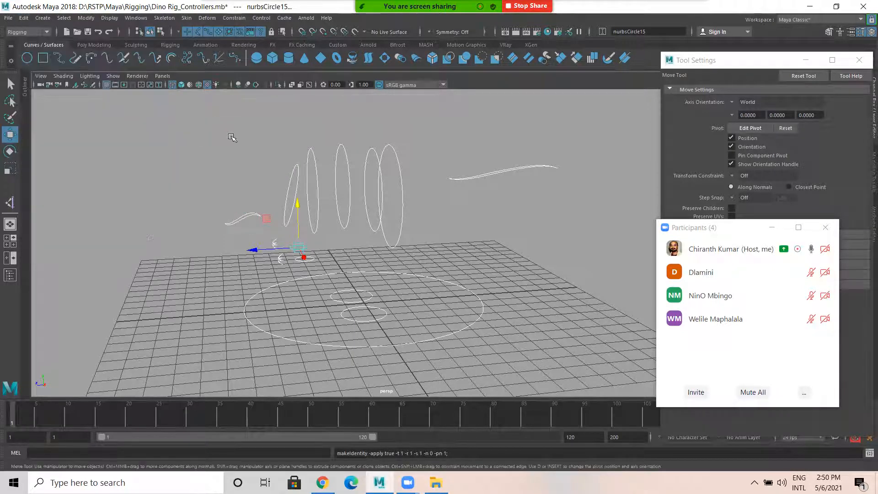
click(232, 138)
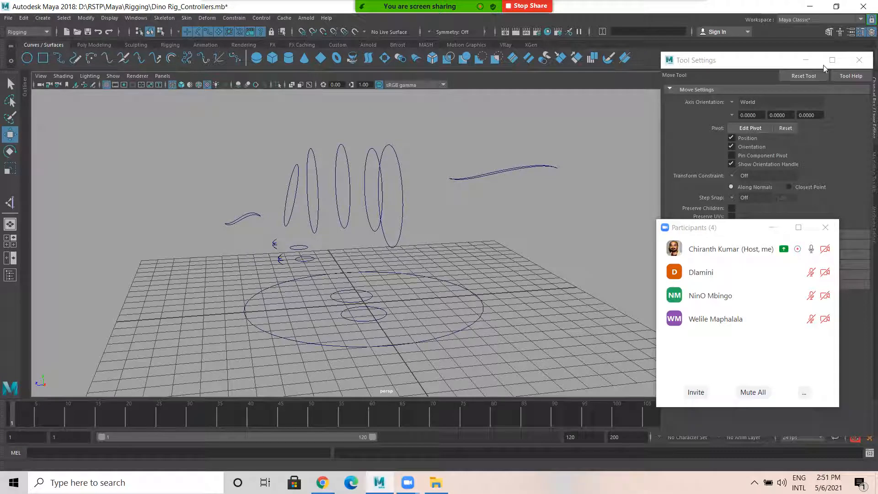
- Close the tool settings window and rename the left foot's controller circle as LT_Leg_Ctrl
click(859, 60)
alt+drag(399, 258, 410, 281)
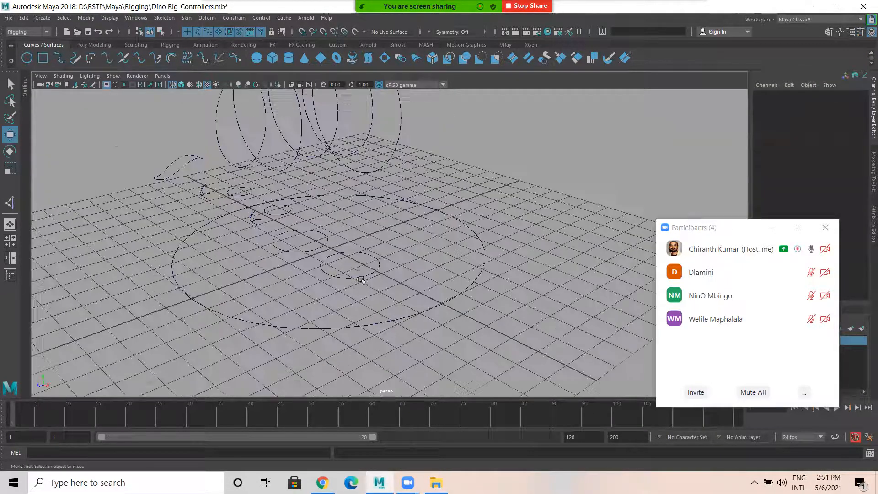
click(491, 261)
click(780, 94)
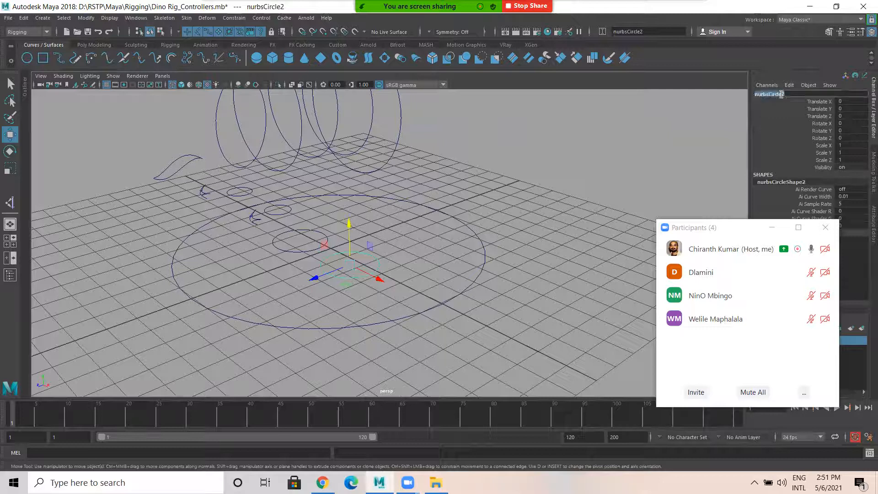
text(Lt Leg_Ctrl)
key(Return)
- Rename the right foot's controller circle as RT_Leg_Ctrl
click(323, 253)
double_click(770, 95)
text(RT)
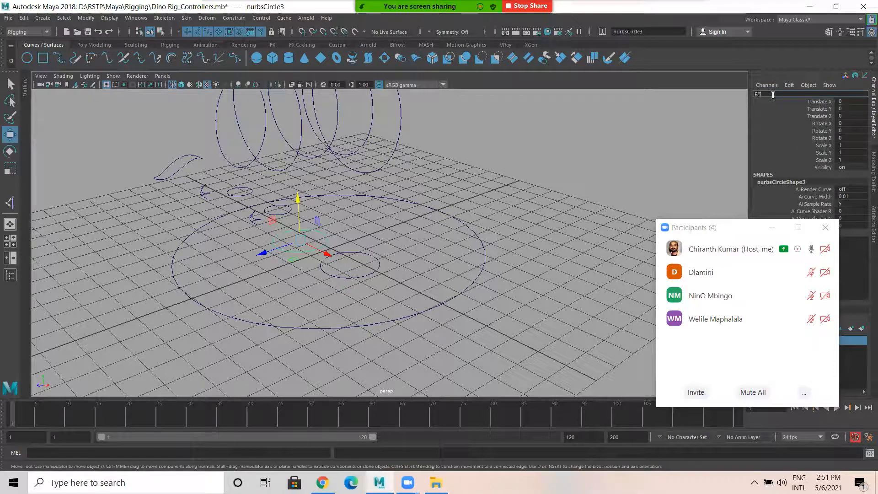
text(_Leg_Ctrl)
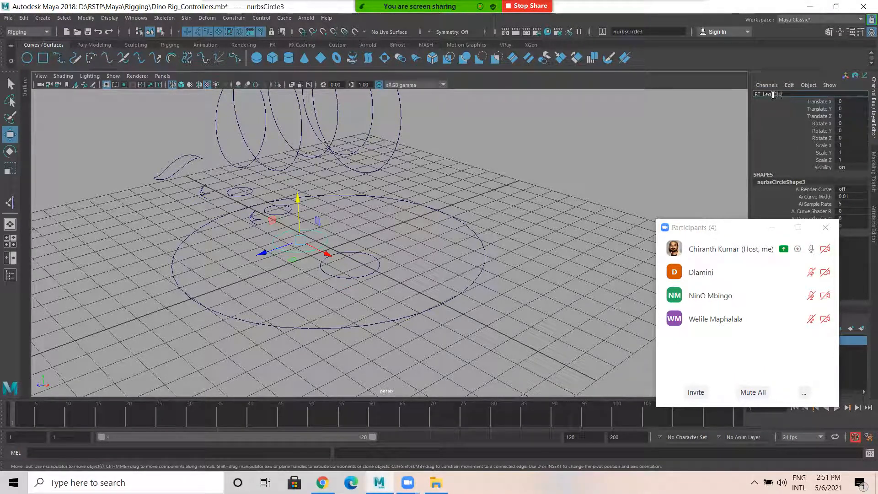
key(Return)
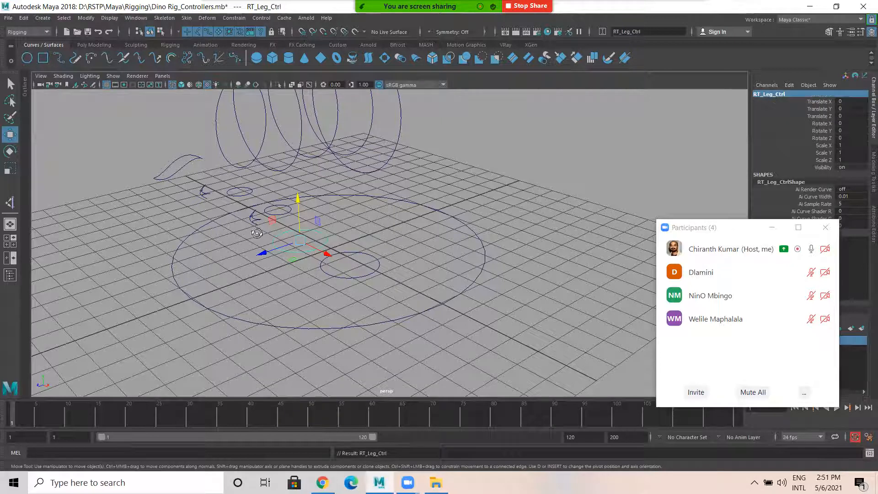
- Rename the small bent knee controller curve on the left side as LT_Pvector
alt+drag(253, 232, 252, 220)
click(250, 199)
alt+drag(431, 191, 434, 206)
double_click(777, 94)
text(LT_Pvect)
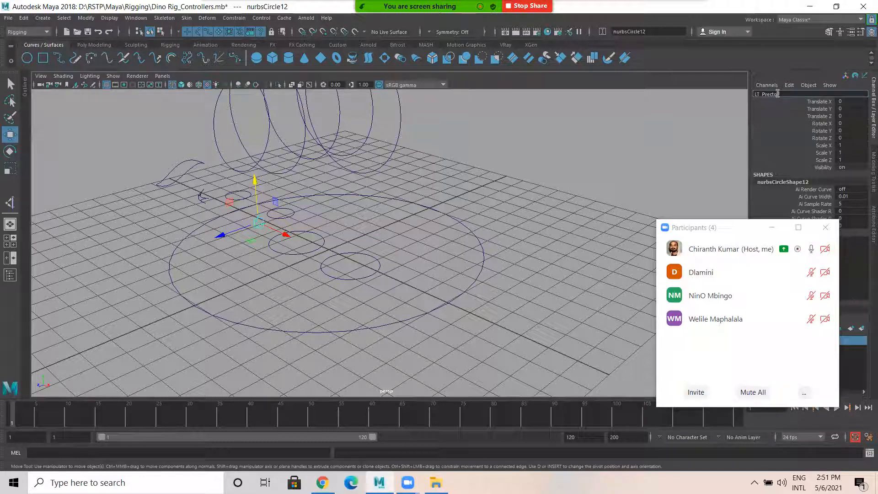
text(or)
key(Return)
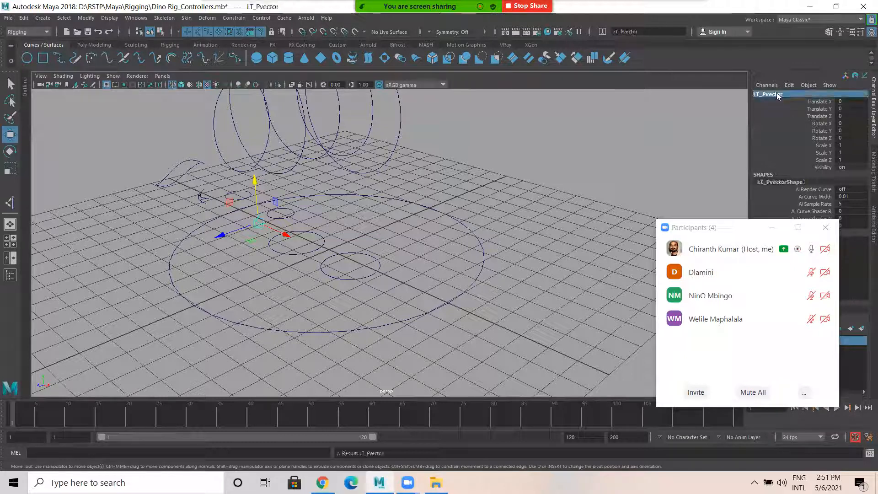
- Rename the matching bent knee controller curve on the right side as RT_Pvector
click(209, 200)
click(203, 195)
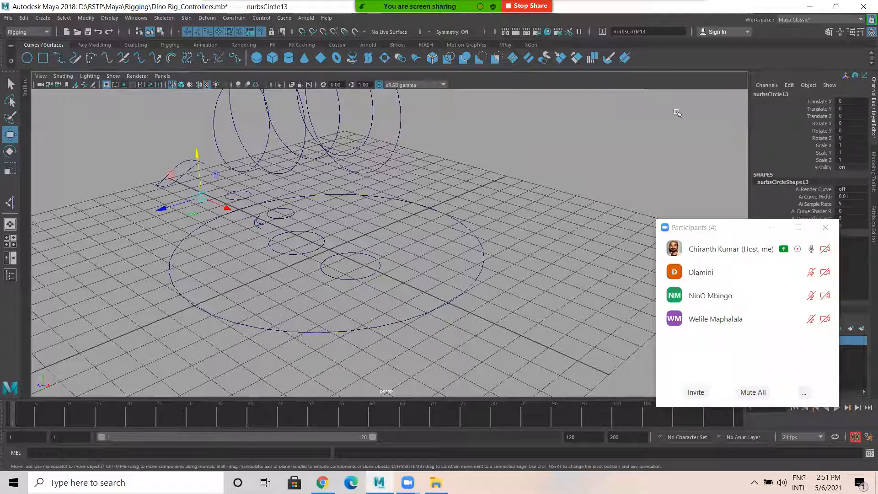
click(777, 93)
text(RT_)
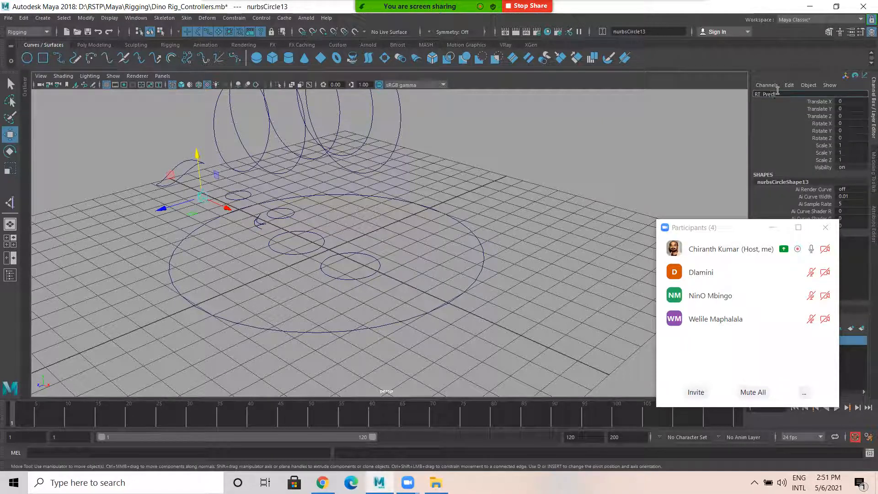
text(Pvector)
key(Return)
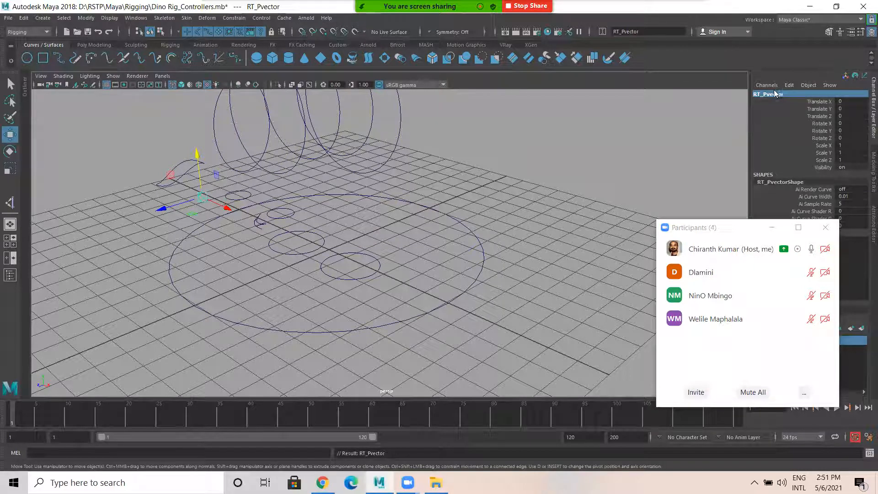
- Rename the left hand's controller circle as LT_Hand_Ctrl
alt+drag(293, 226, 320, 247)
click(397, 233)
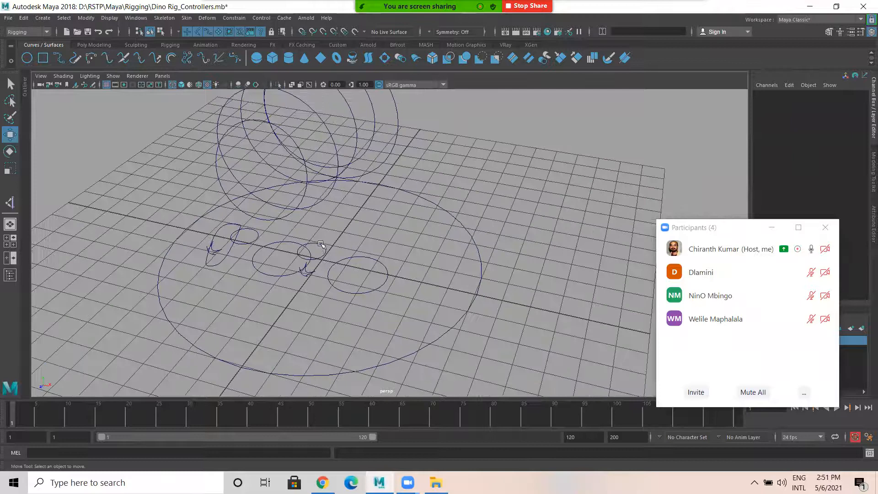
click(330, 236)
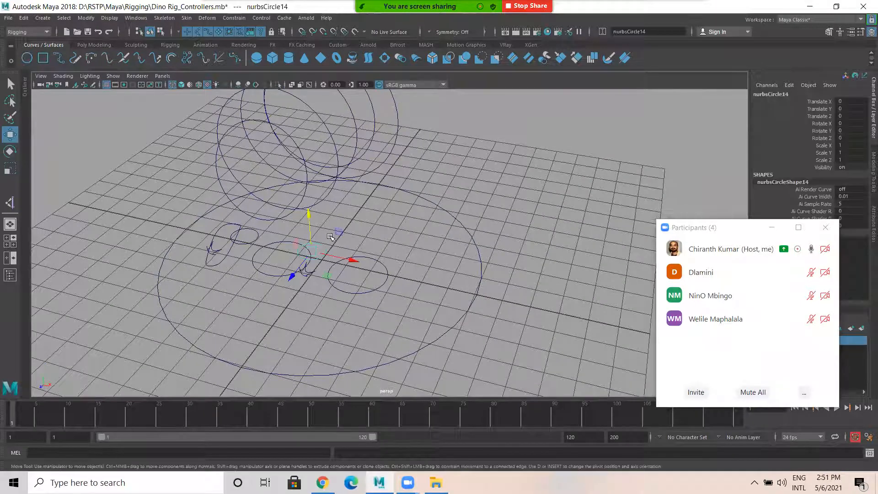
double_click(782, 94)
text(LT_Hand_Ctrl)
key(Return)
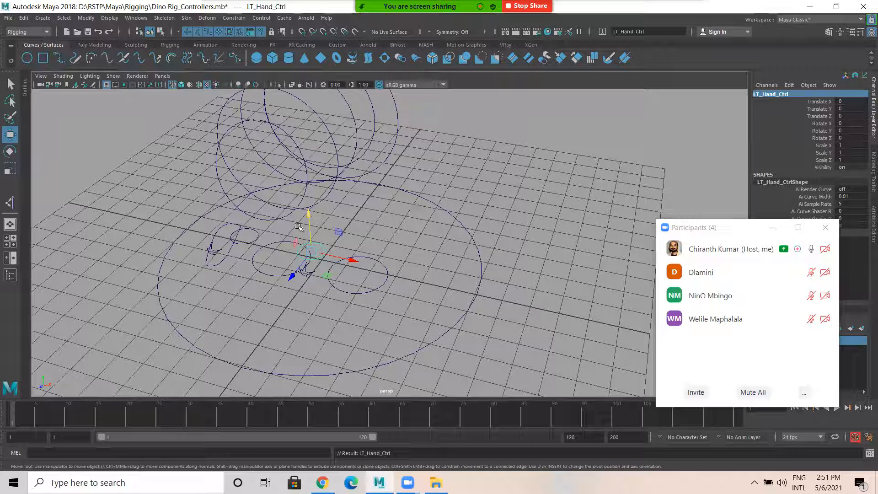
- Rename the right hand's controller circle as RT_Hand_Ctrl
click(241, 243)
click(791, 94)
text(RT_Hand_C)
key(Return)
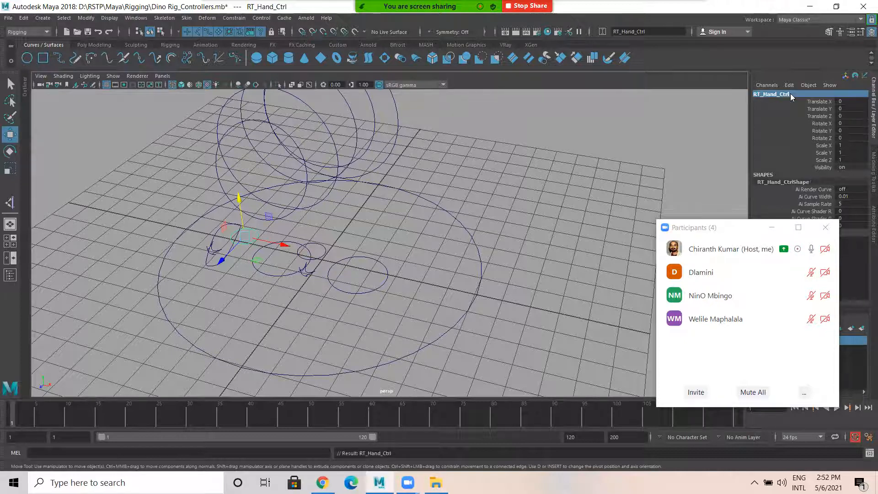
- Rename the curved controller under the dinosaur's jaw as Jaw_Ctrl
alt+drag(329, 234, 307, 203)
click(189, 164)
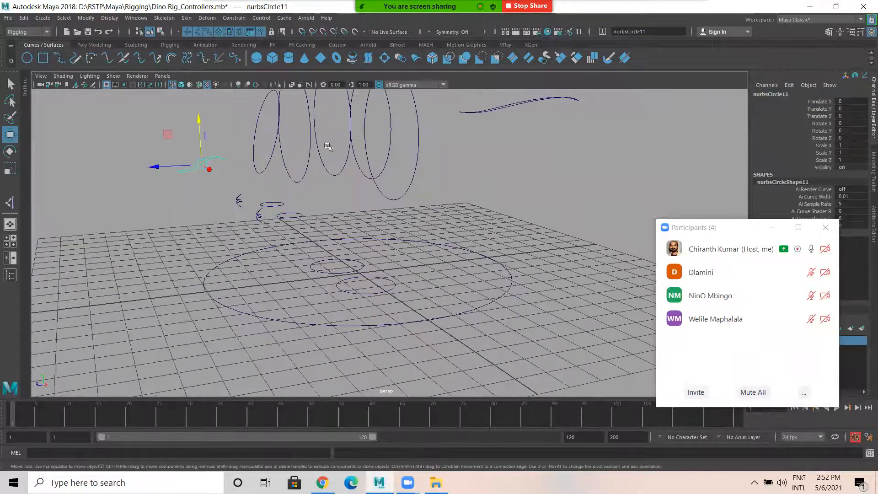
double_click(760, 94)
text(L)
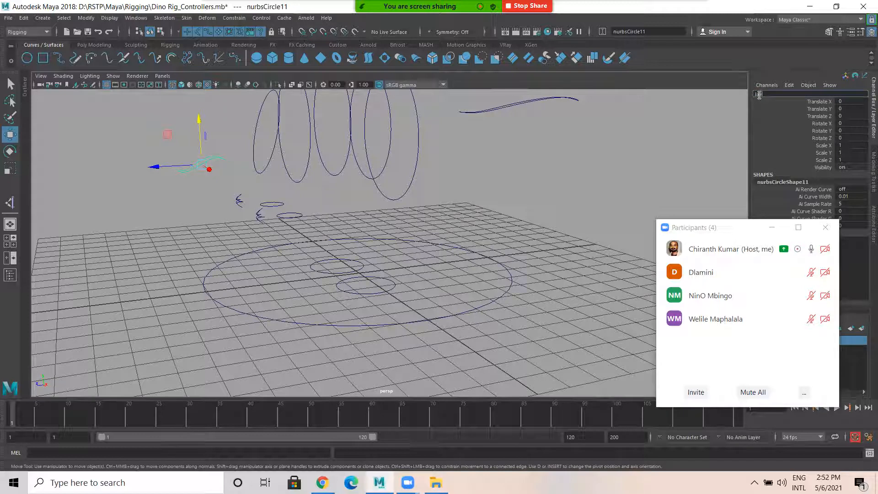
text(aw_Ctral)
key(Return)
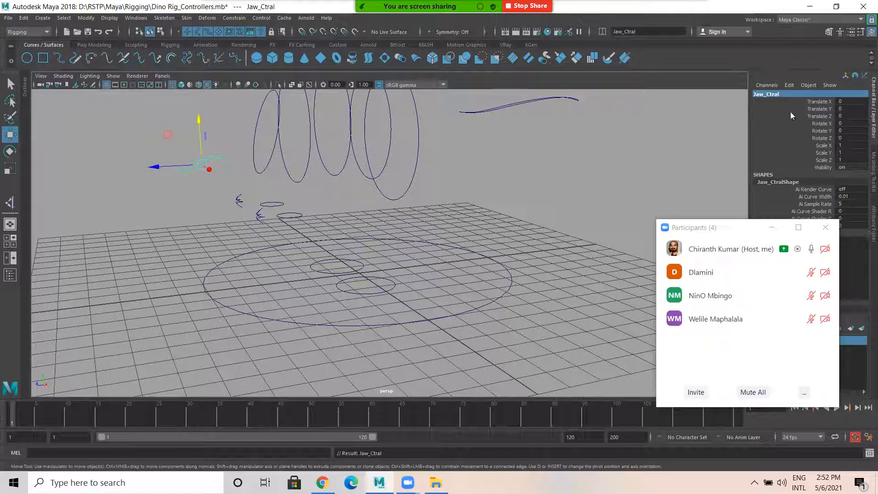
click(783, 94)
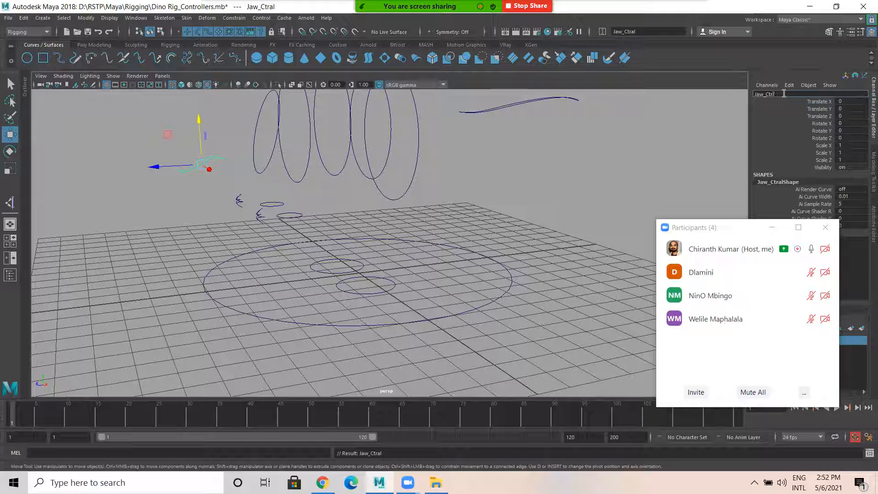
key(Return)
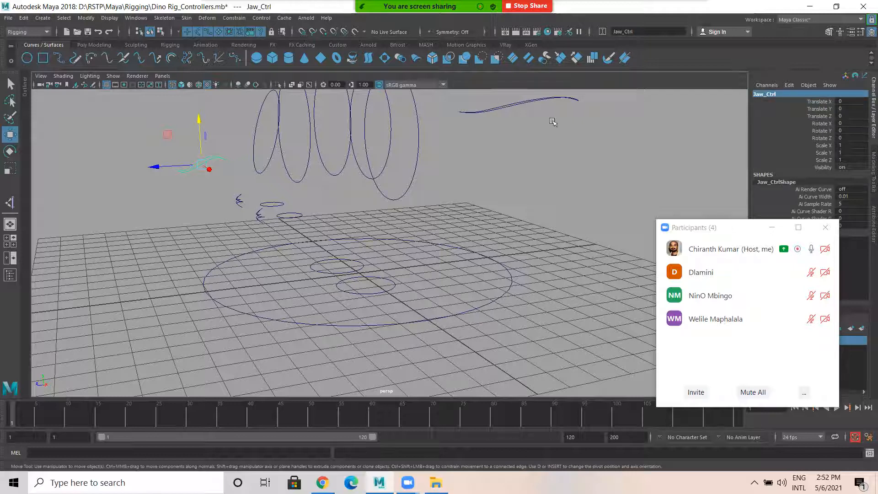
- Rename the long wavy controller curve above the tail as Tail_Ctrl
click(549, 98)
double_click(795, 94)
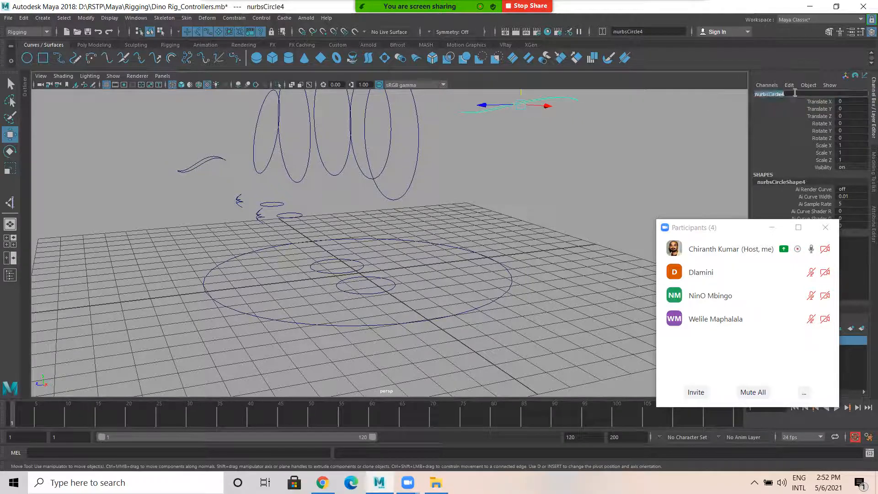
text(Tail Ctrl)
key(Return)
- Rename the rearmost and tallest upright circle around the hips as COG_Ctrl
alt+middle_drag(433, 181, 485, 229)
alt+drag(507, 212, 471, 180)
click(454, 148)
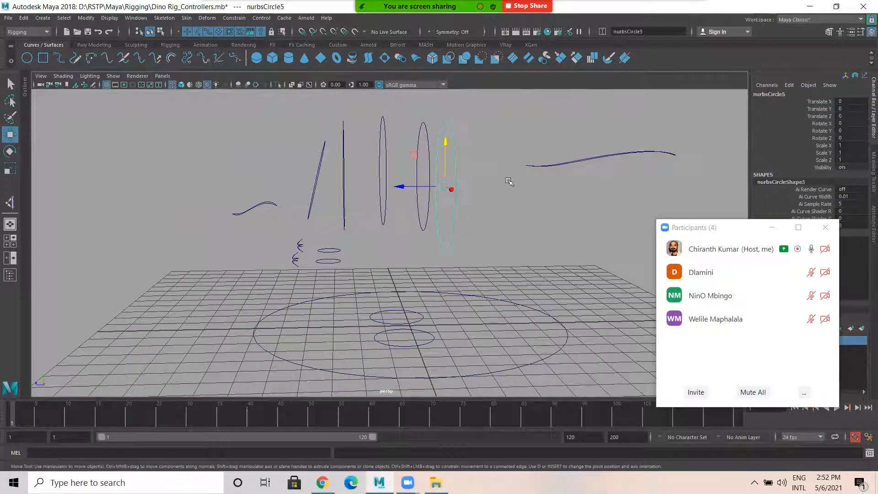
double_click(763, 94)
text(COG_Ctrl)
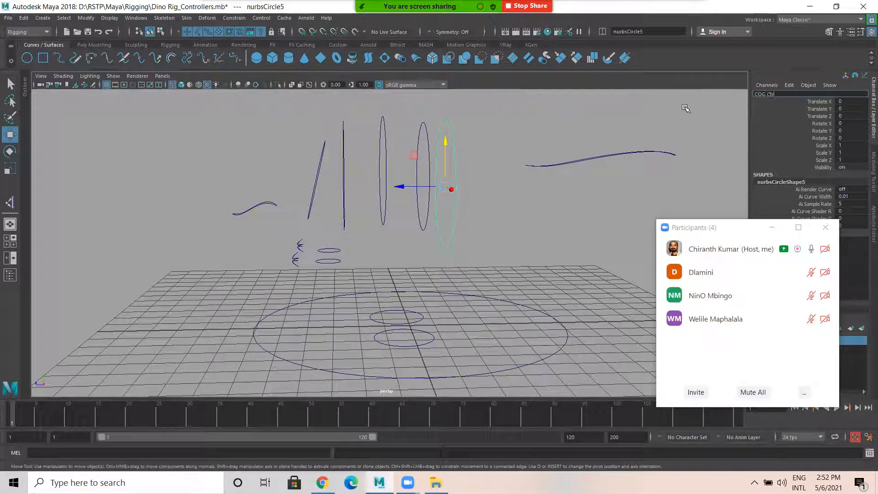
text(G Ctrl)
key(Return)
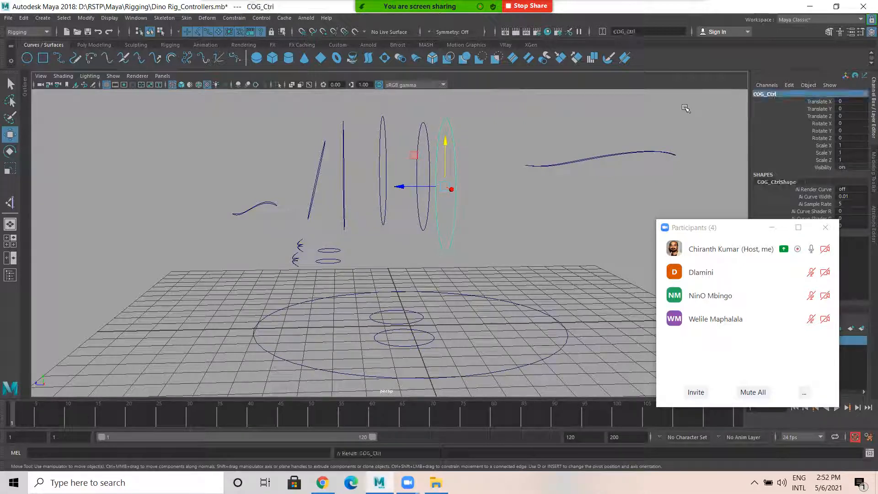
- Rename the large circle on the ground around both feet as Global_Ctrl
click(507, 306)
double_click(787, 94)
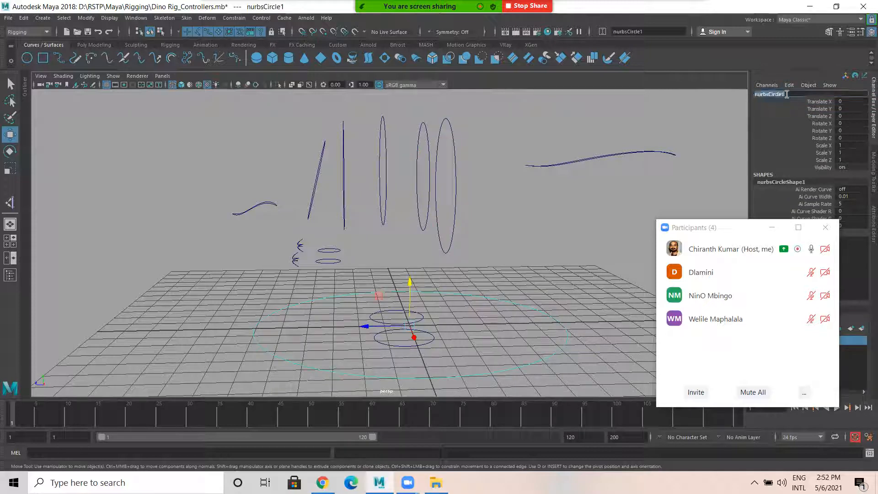
text(Global Ctl)
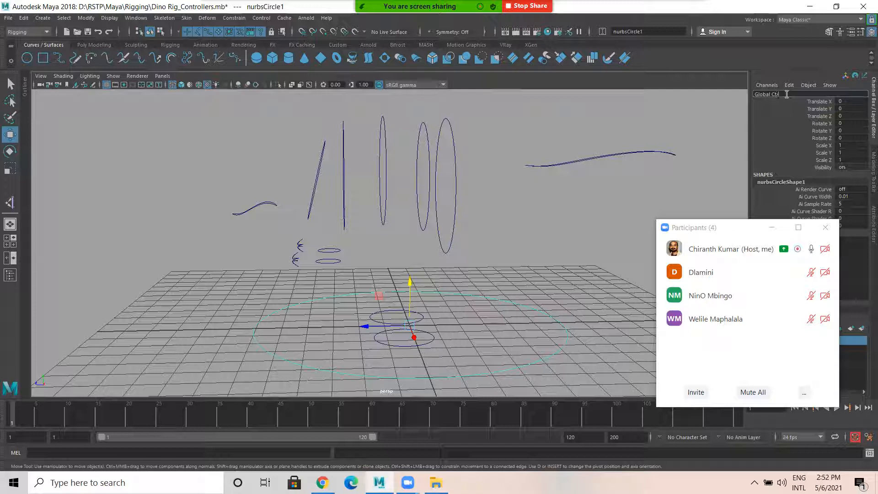
key(Return)
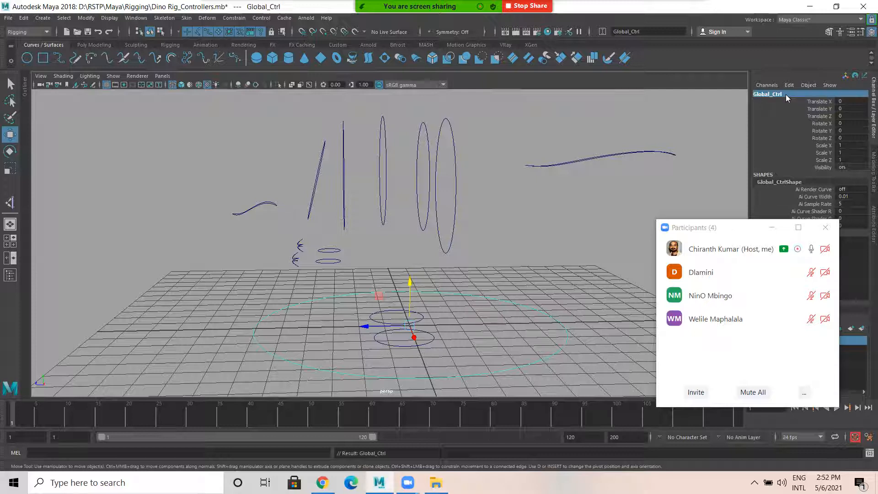
- Display the dinosaur mesh and skeleton joints in the viewport together with the controller curves
click(423, 125)
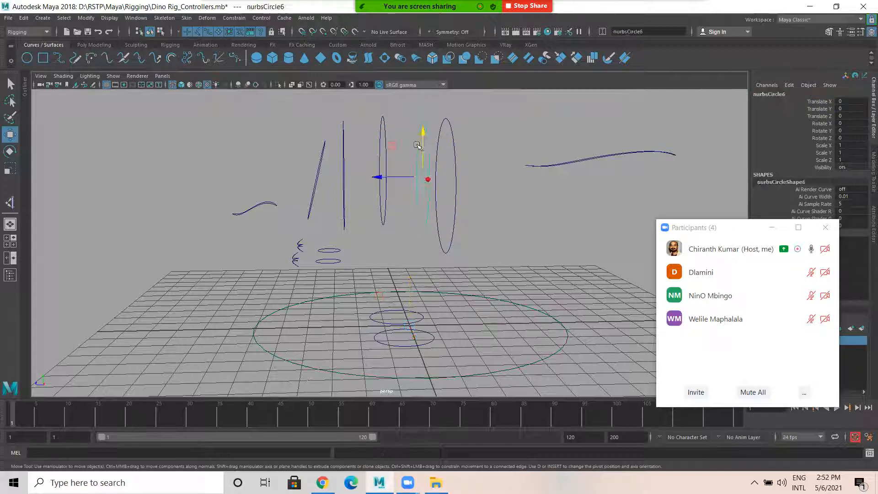
alt+middle_drag(383, 140, 445, 145)
mouse_move(446, 144)
alt+mouse_down()
mouse_move(465, 142)
mouse_move(445, 148)
alt+mouse_up()
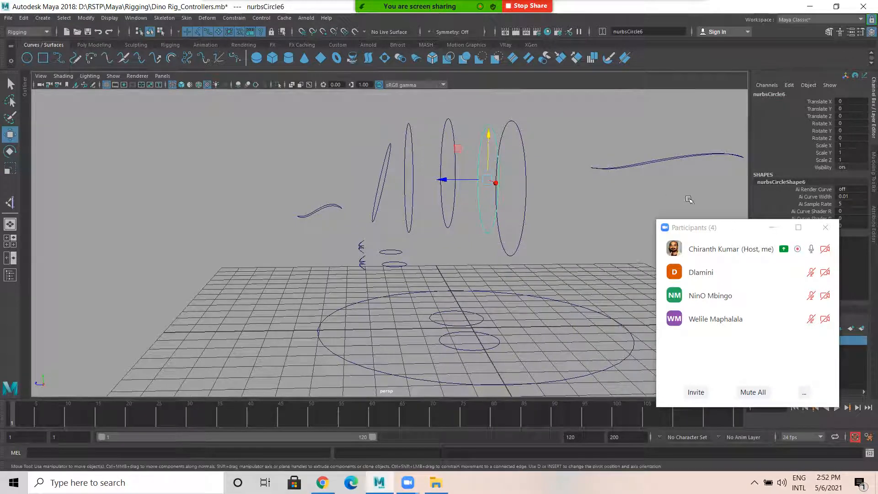
click(112, 76)
click(131, 102)
scroll(501, 148, up, 3)
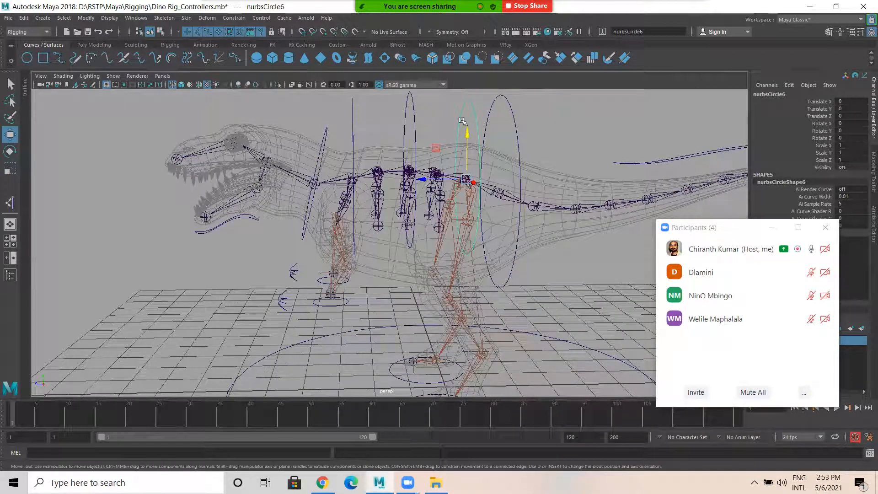
- Rename the three upright circles along the spine together as Spine_Ctrl and check each circle's name
click(349, 102)
click(350, 102)
shift+click(406, 112)
shift+click(469, 108)
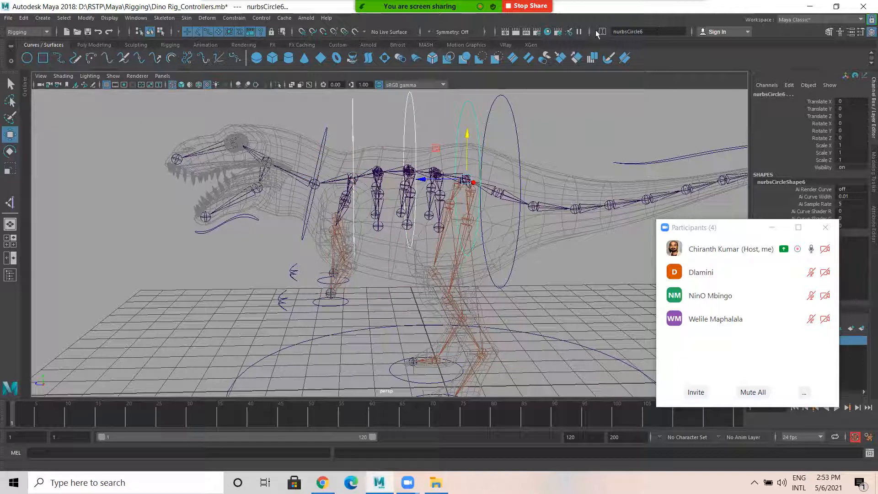
click(640, 31)
text(spine_Ctrl)
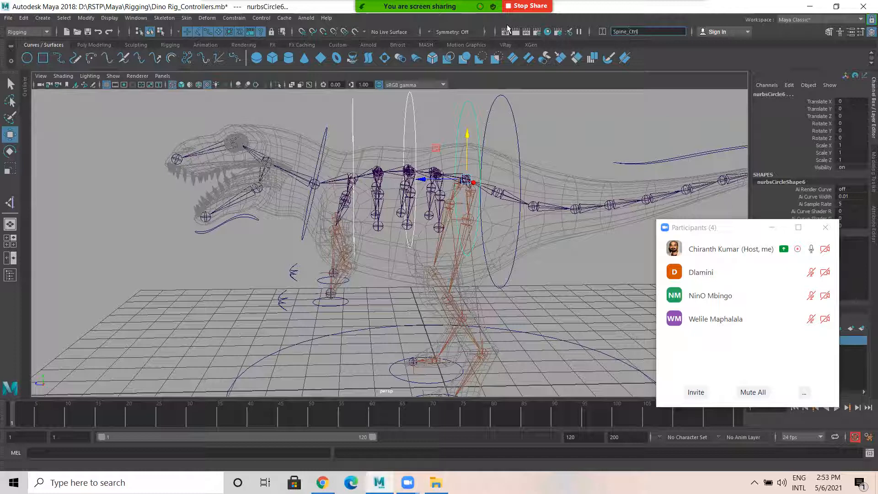
text(2)
key(Return)
click(353, 112)
click(417, 112)
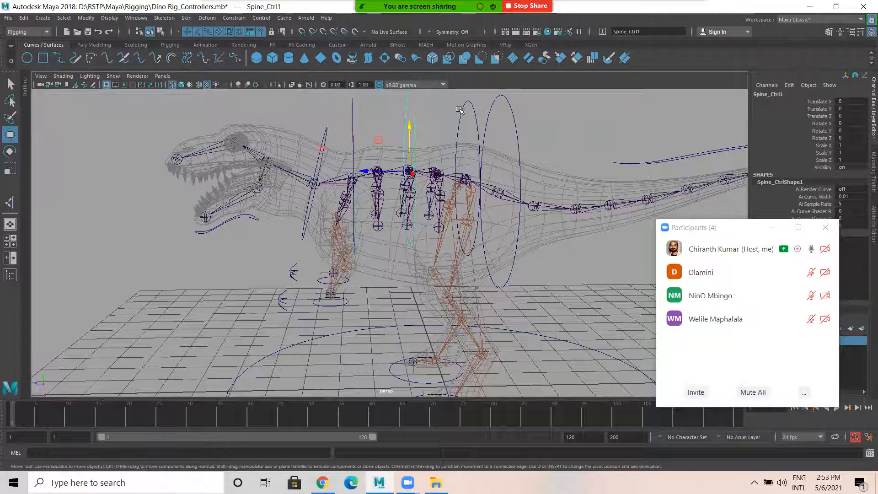
click(461, 110)
- Rename the tilted circle at the base of the neck as Neck_Ctrl and clear the selection
click(322, 139)
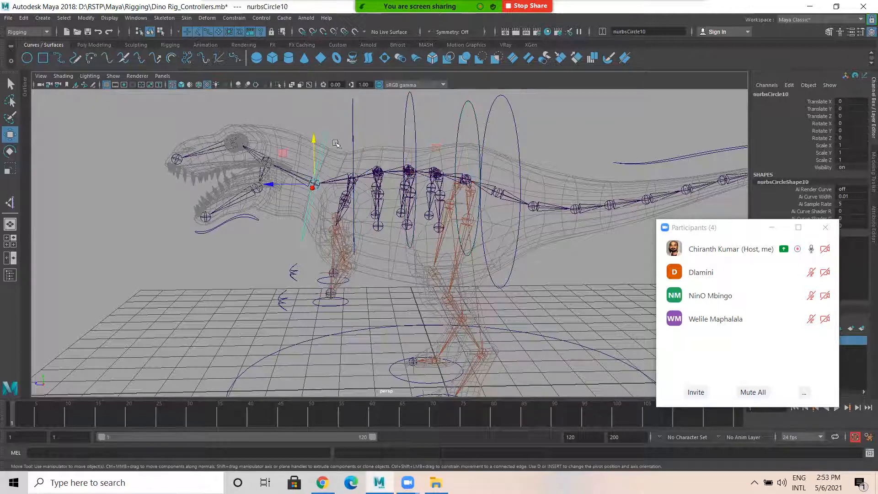
double_click(772, 94)
text(Neck_Ctrl)
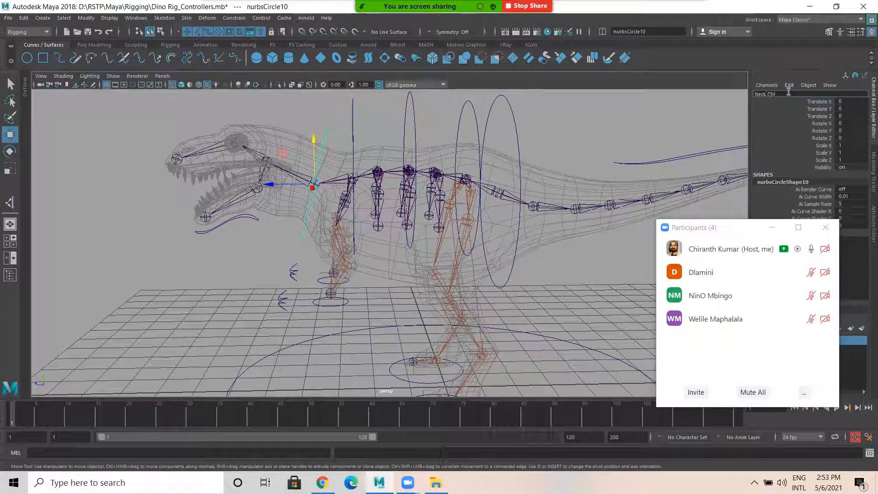
key(Return)
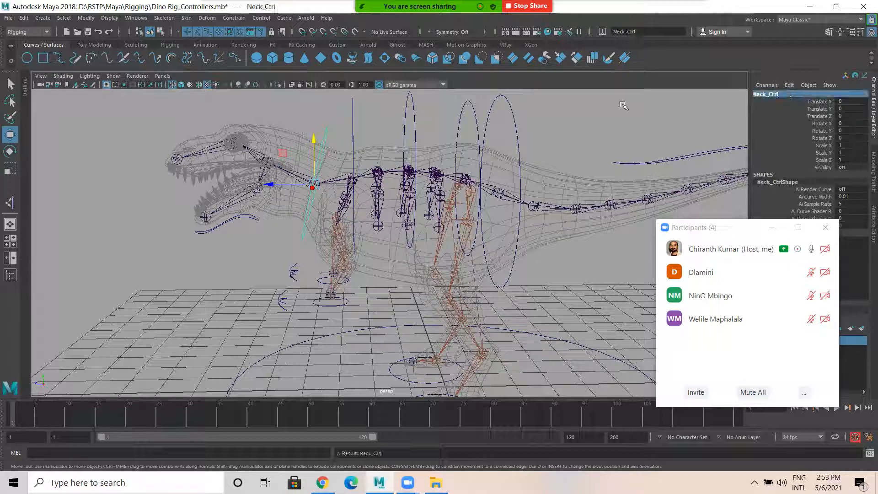
click(245, 254)
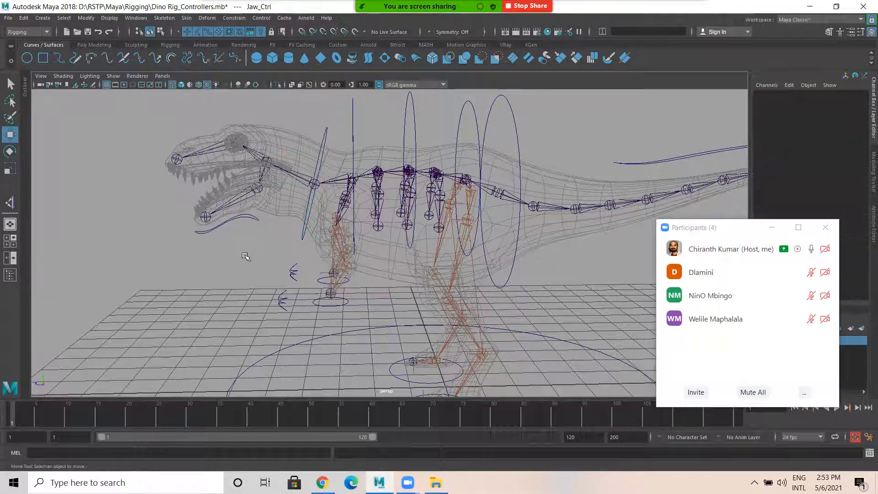
scroll(473, 215, down, 4)
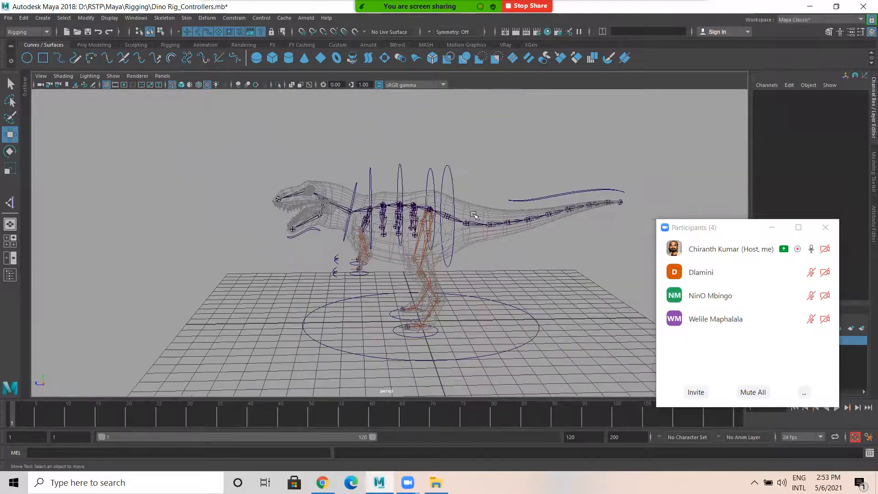
alt+drag(473, 215, 374, 209)
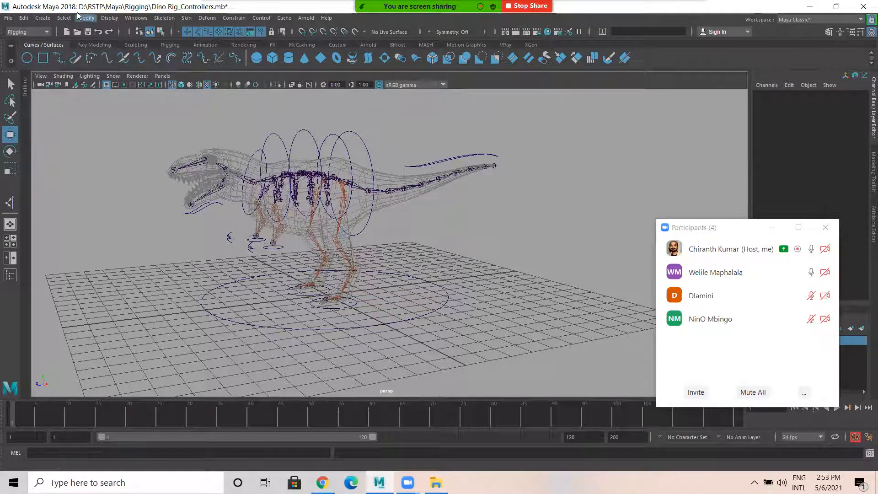
click(64, 18)
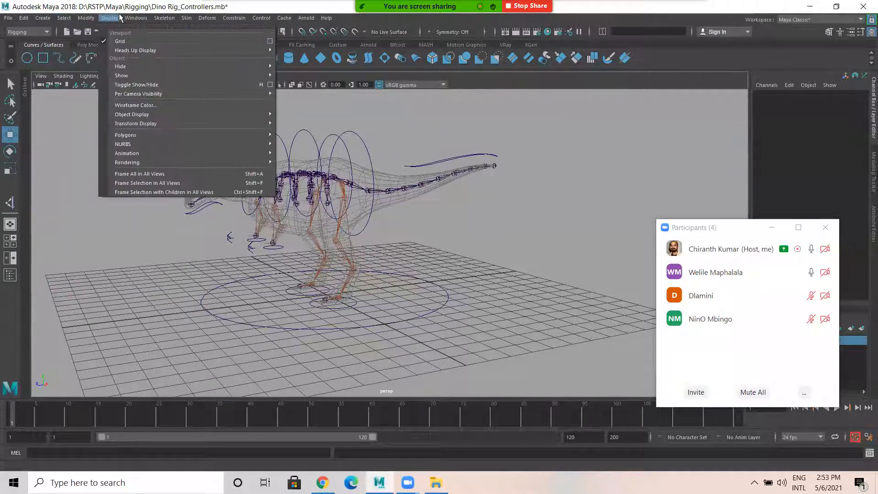
mouse_move(136, 18)
mouse_move(185, 105)
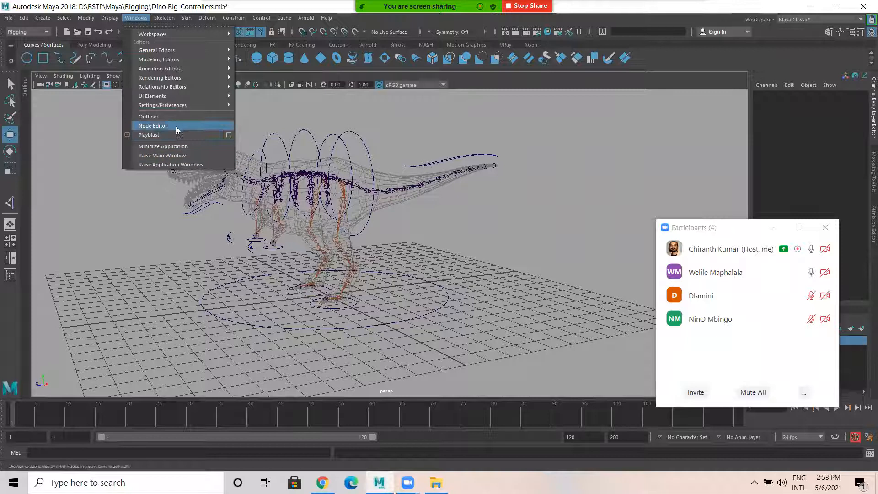
mouse_move(168, 68)
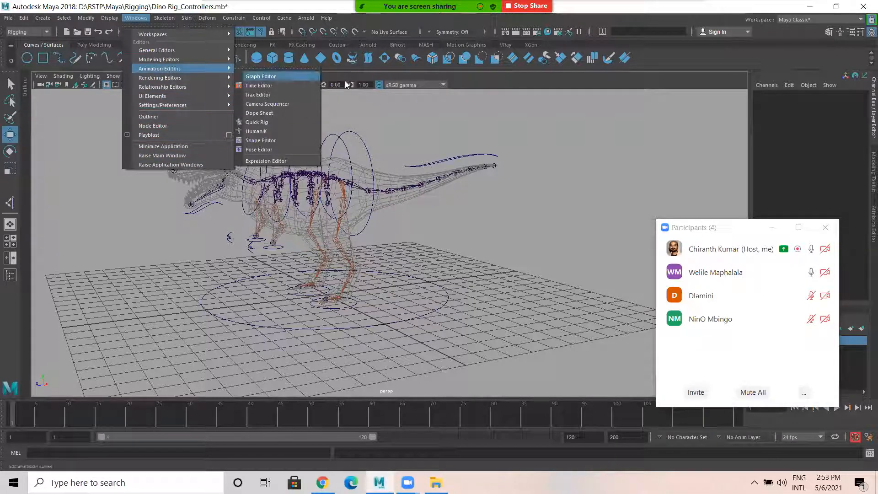
click(548, 76)
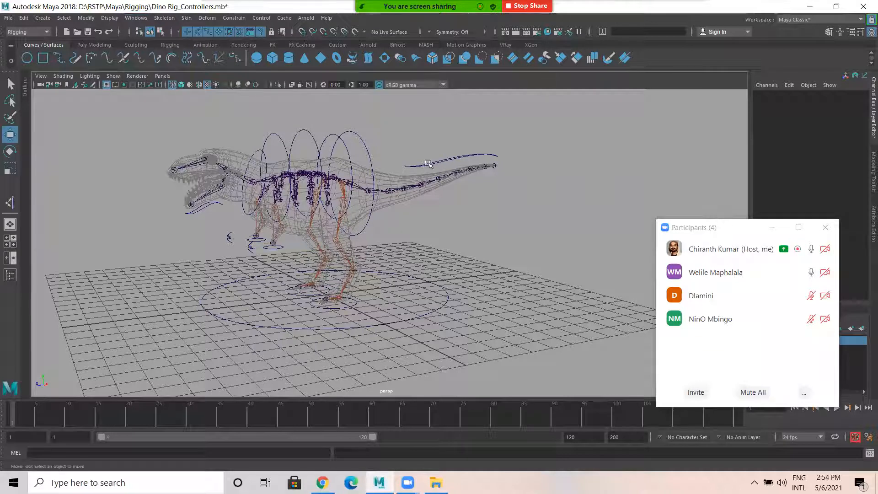
- Show the last hidden objects to bring back the reverse foot joints at both feet
alt+drag(394, 197, 363, 208)
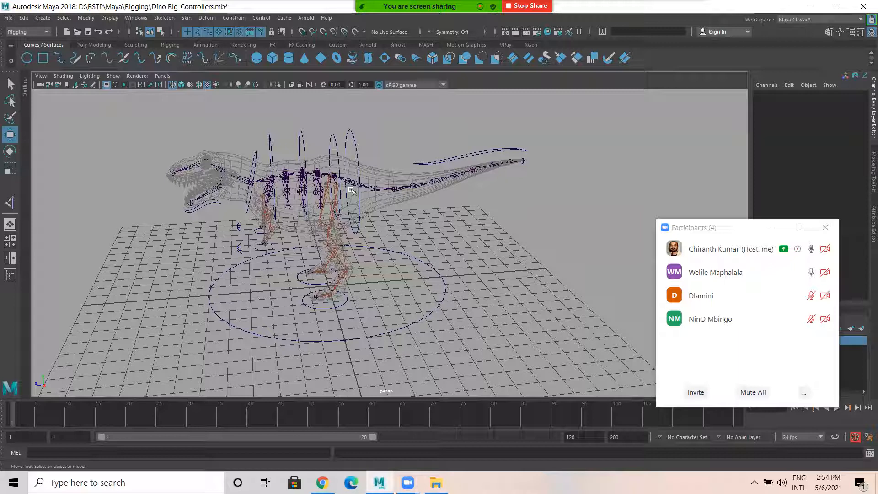
scroll(372, 214, up, 6)
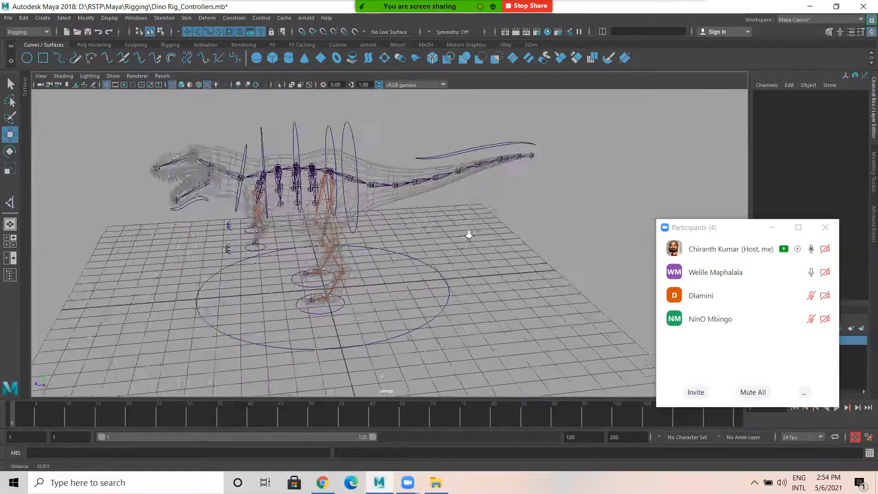
scroll(372, 215, up, 4)
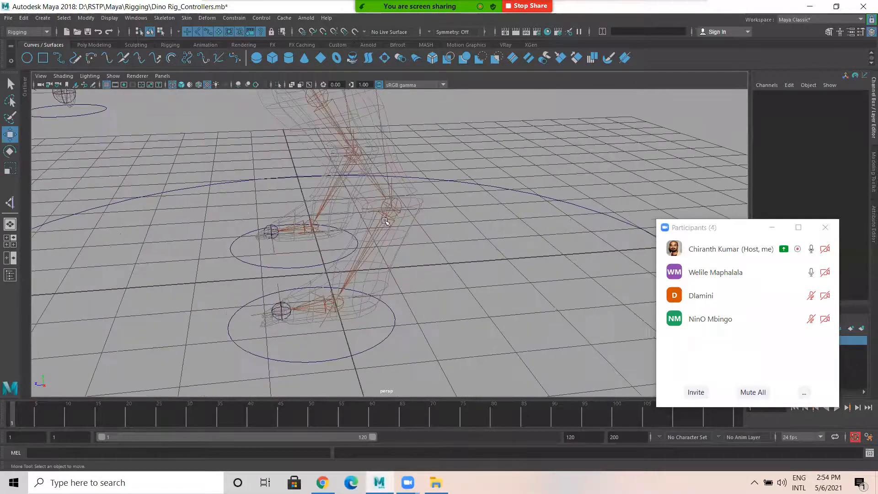
click(396, 322)
click(425, 296)
key(ctrl+shift+h)
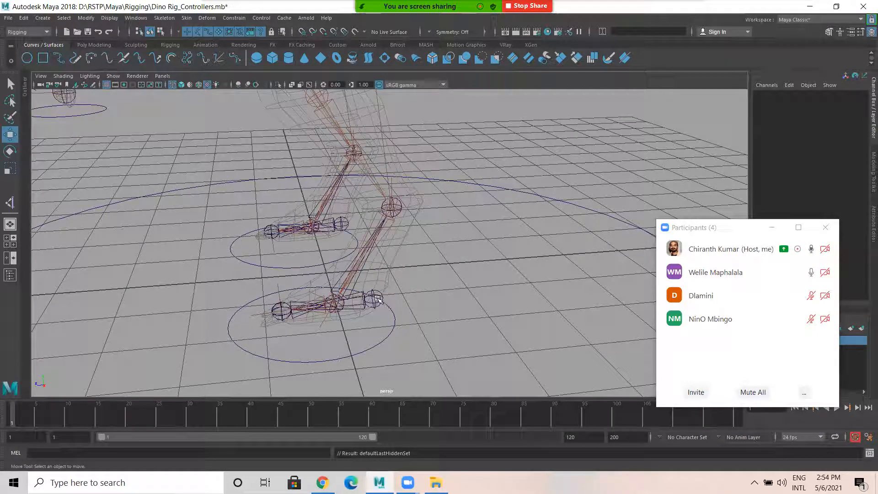
- Parent ikHandle1 at the left ankle to the reverse foot joint LT_REV_ANKLE
click(378, 298)
click(386, 293)
click(381, 293)
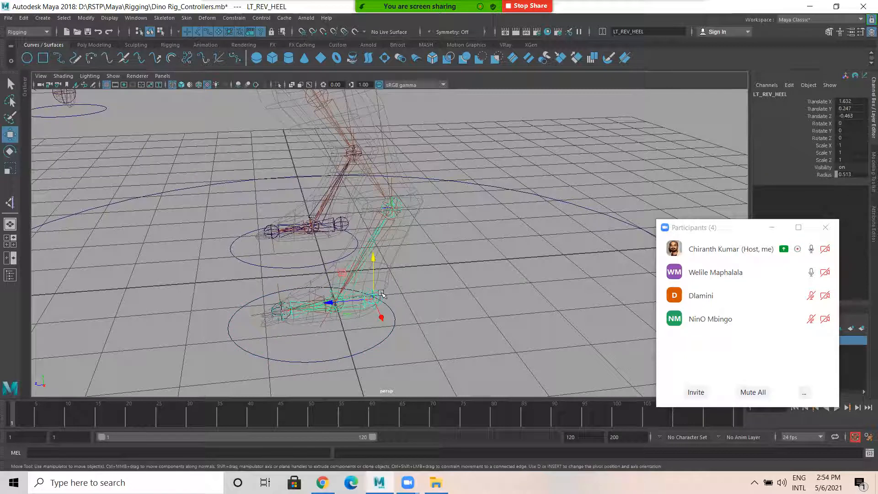
alt+drag(368, 227, 451, 179)
click(452, 213)
scroll(466, 218, up, 4)
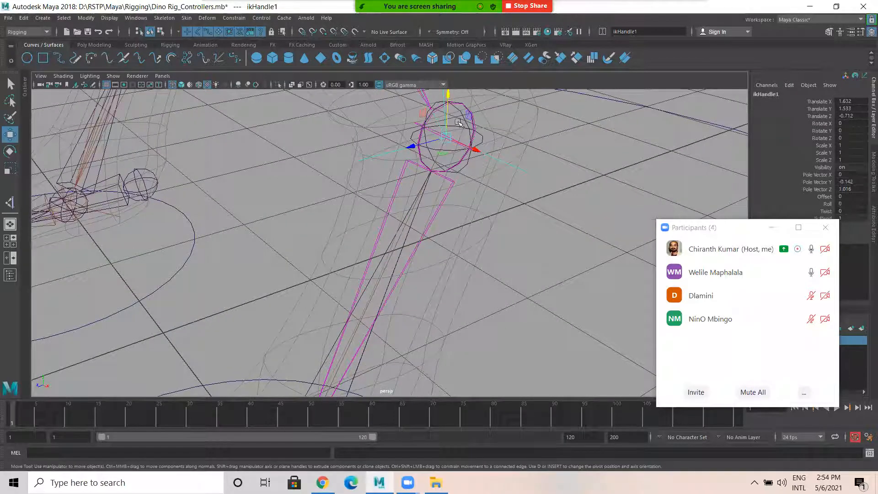
click(462, 173)
click(519, 176)
click(460, 169)
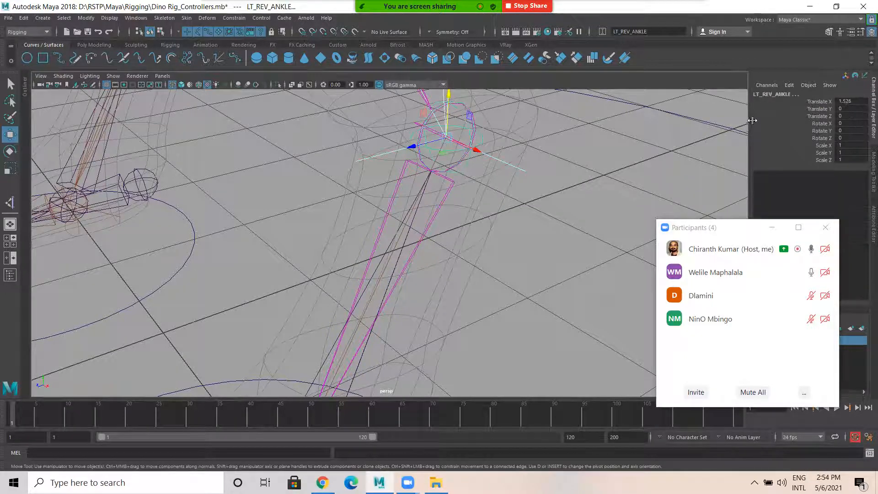
key(ctrl+z)
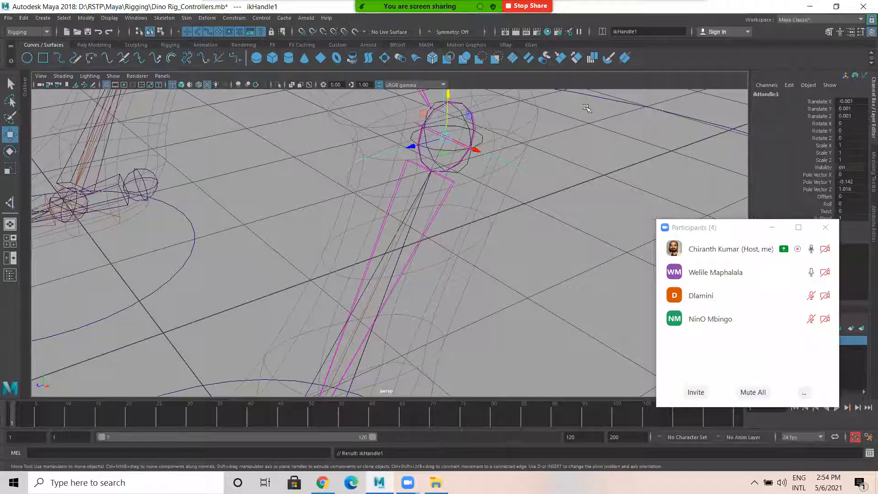
- Parent ikHandle3 at the ball of the left foot to the LT_REV_BALL joint
alt+drag(474, 179, 413, 206)
scroll(413, 206, down, 3)
alt+middle_drag(346, 266, 406, 120)
scroll(336, 200, up, 6)
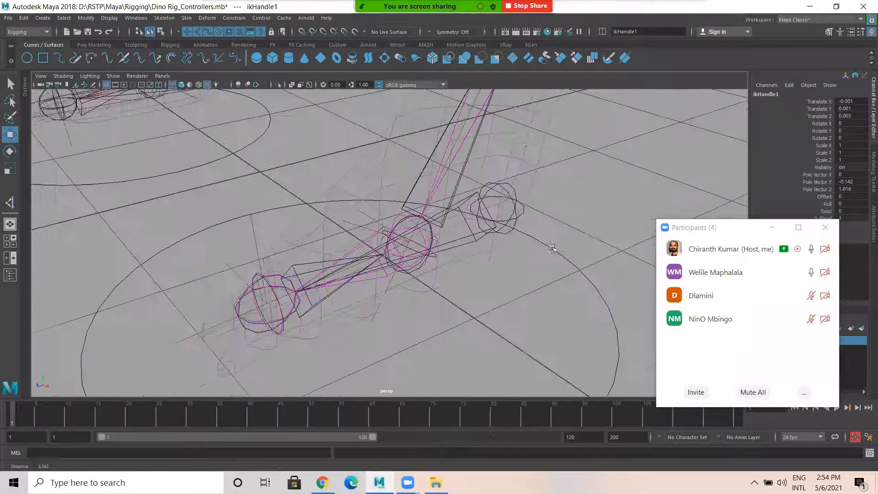
click(336, 227)
scroll(320, 261, up, 4)
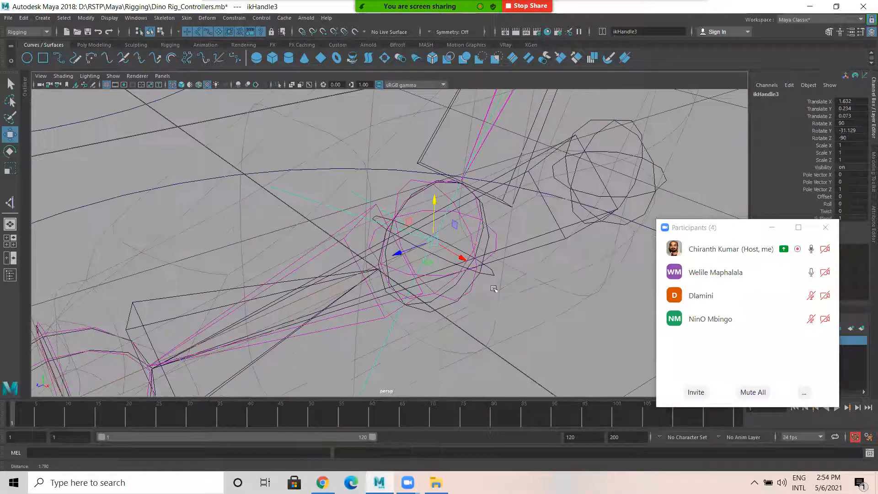
click(440, 314)
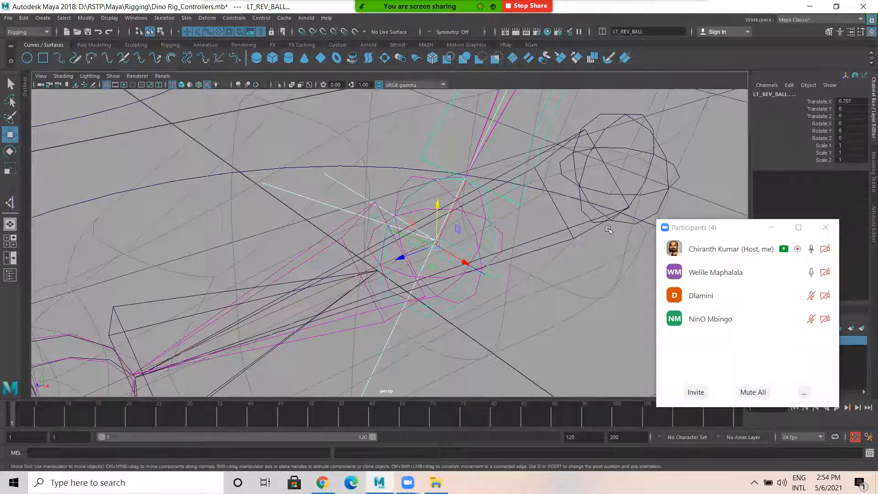
key(p)
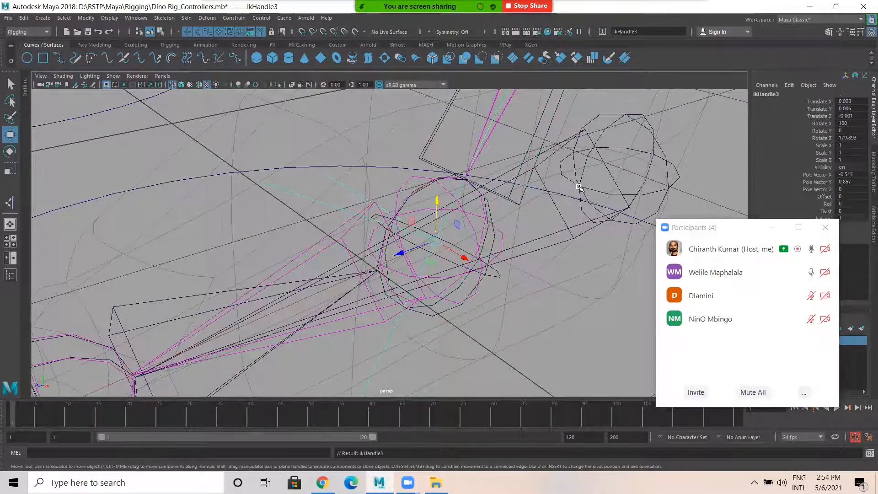
- Parent ikHandle4 at the left toe to the LT_REV_TOE joint
scroll(290, 237, down, 5)
alt+drag(261, 199, 257, 196)
click(251, 285)
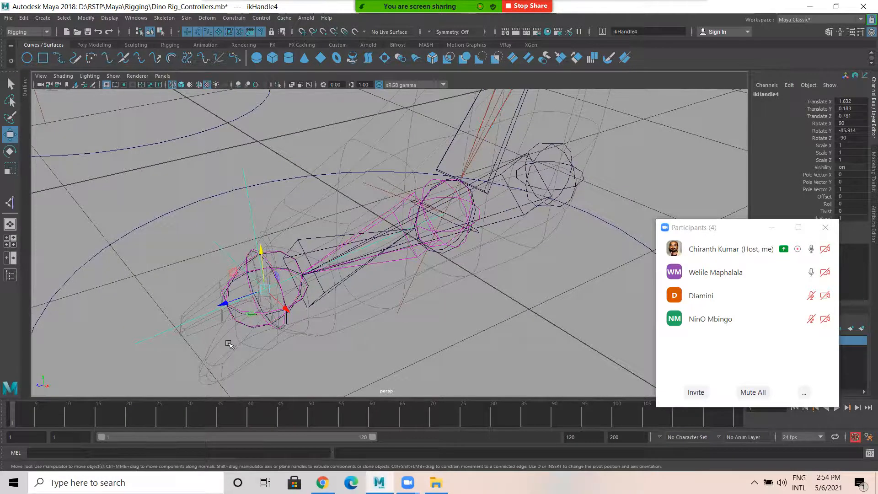
scroll(229, 344, up, 3)
click(357, 264)
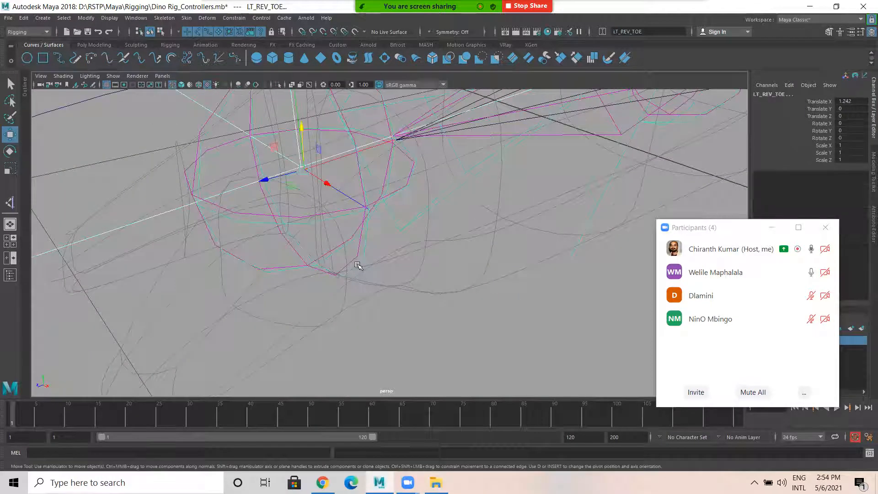
key(p)
- Parent ikHandle2 at the right ankle to the right foot's reverse ankle joint
scroll(357, 267, down, 5)
alt+drag(359, 268, 320, 243)
alt+middle_drag(320, 242, 384, 339)
scroll(320, 229, up, 3)
scroll(325, 252, up, 4)
alt+middle_drag(348, 105, 409, 201)
alt+middle_drag(425, 137, 432, 210)
scroll(431, 209, down, 2)
click(340, 236)
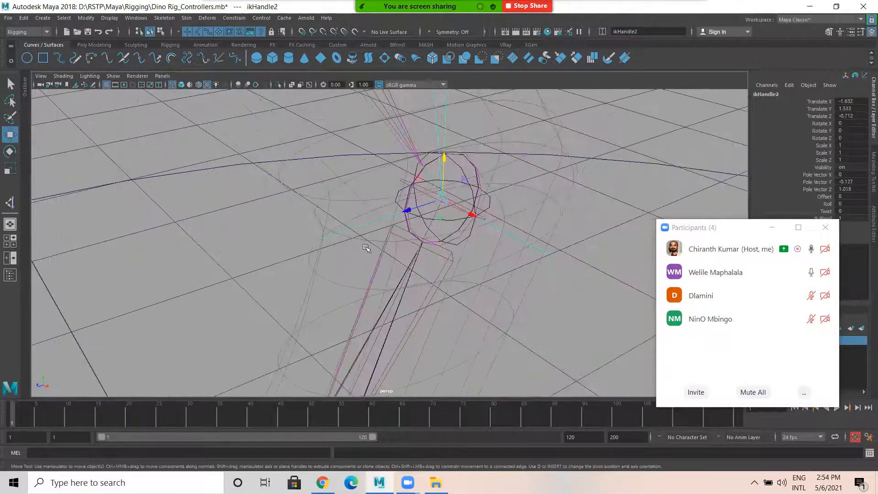
shift+click(490, 200)
key(p)
- Parent ikHandle5 at the ball of the right foot to the right reverse ball joint
scroll(331, 302, down, 3)
alt+drag(331, 302, 326, 243)
scroll(325, 243, up, 1)
alt+middle_drag(274, 216, 295, 167)
scroll(294, 166, up, 2)
click(269, 175)
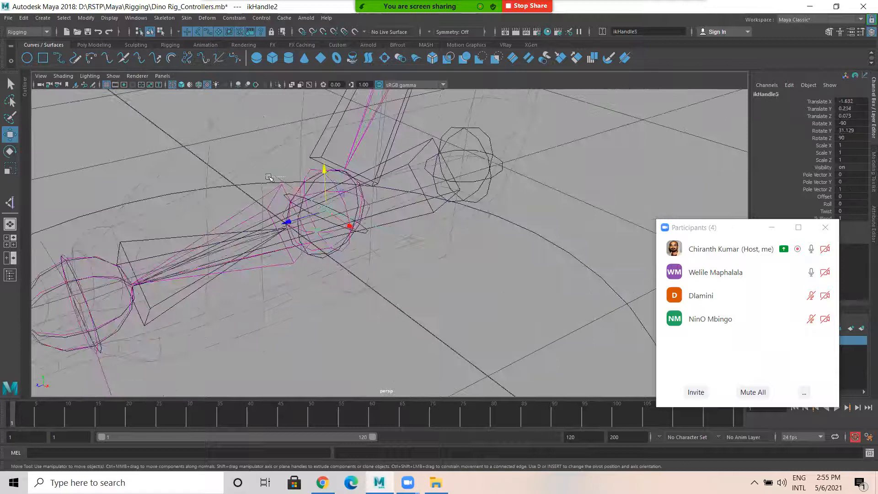
shift+click(322, 259)
key(p)
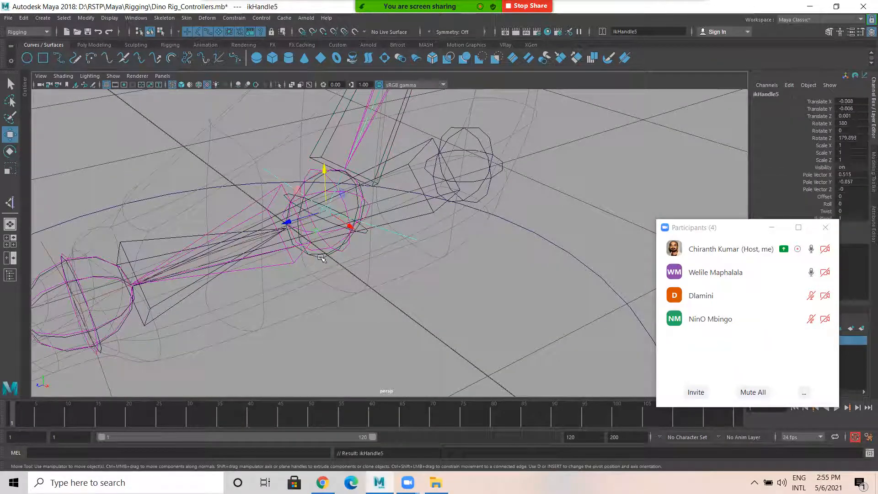
- Parent ikHandle6 at the right toe to the right reverse toe joint
click(104, 366)
alt+middle_drag(158, 307, 240, 260)
alt+right_drag(247, 258, 398, 244)
alt+middle_drag(358, 175, 410, 292)
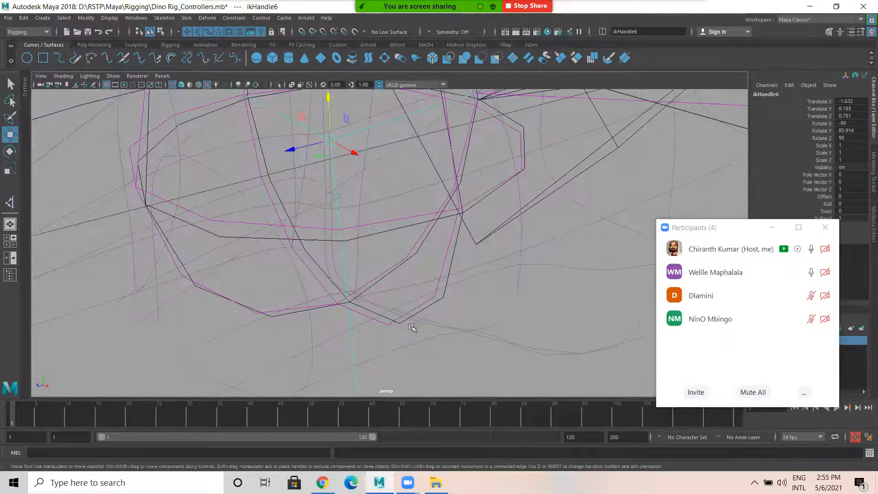
click(409, 327)
key(ctrl+z)
- Parent the RT_REV_HEEL joint to the circle controller around the right foot
key(f)
alt+middle_drag(575, 219, 497, 228)
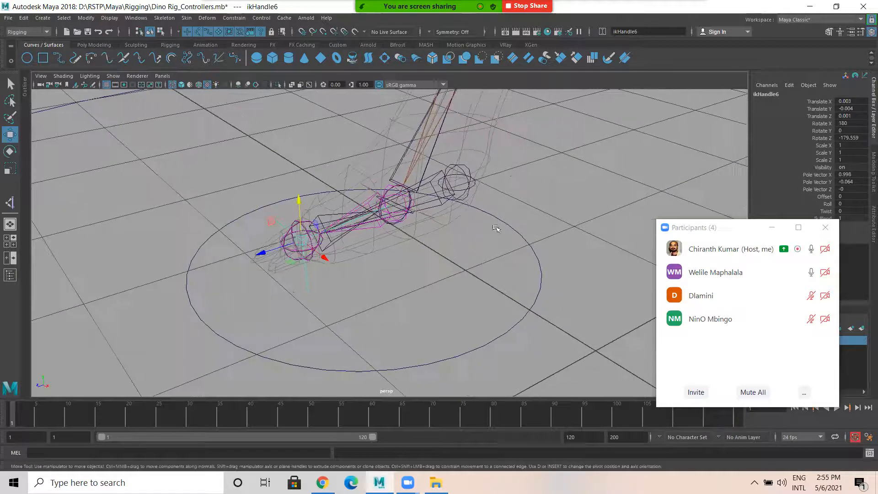
click(459, 165)
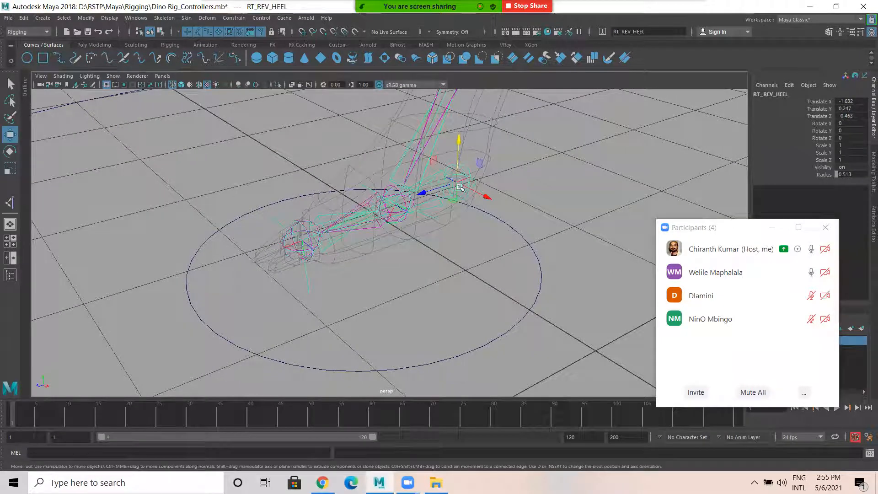
drag(537, 281, 552, 286)
key(p)
- Parent the LT_REV_HEEL joint to the circle controller around the left foot
scroll(524, 244, down, 5)
alt+middle_drag(530, 295, 349, 239)
click(341, 231)
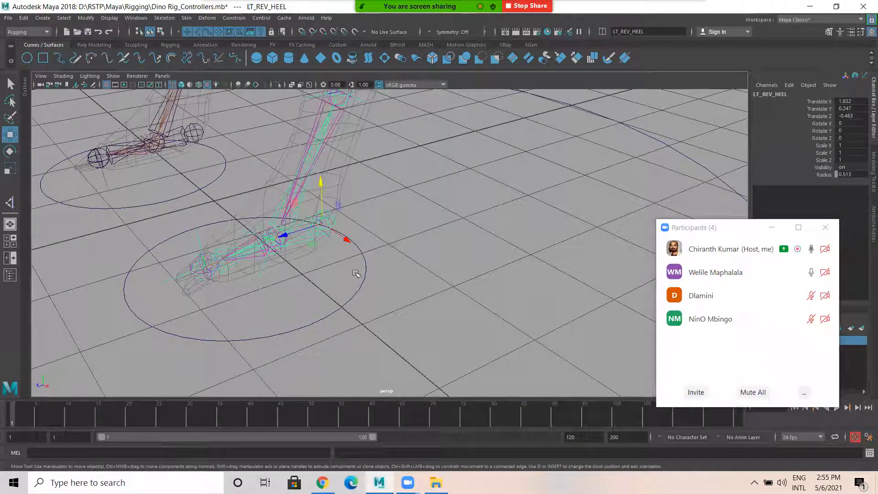
key(p)
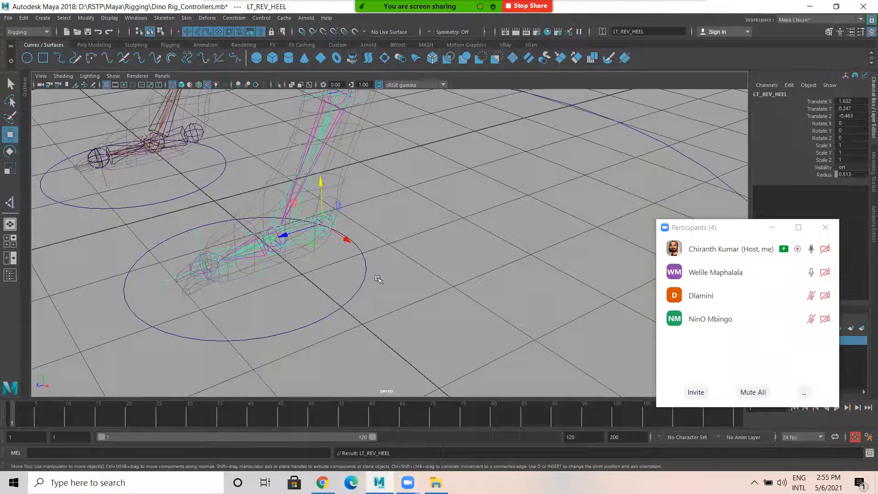
- Test the LT_Leg_Ctrl and RT_Leg_Ctrl controllers by moving them, and undo each move
click(344, 309)
scroll(399, 311, down, 5)
scroll(395, 257, down, 3)
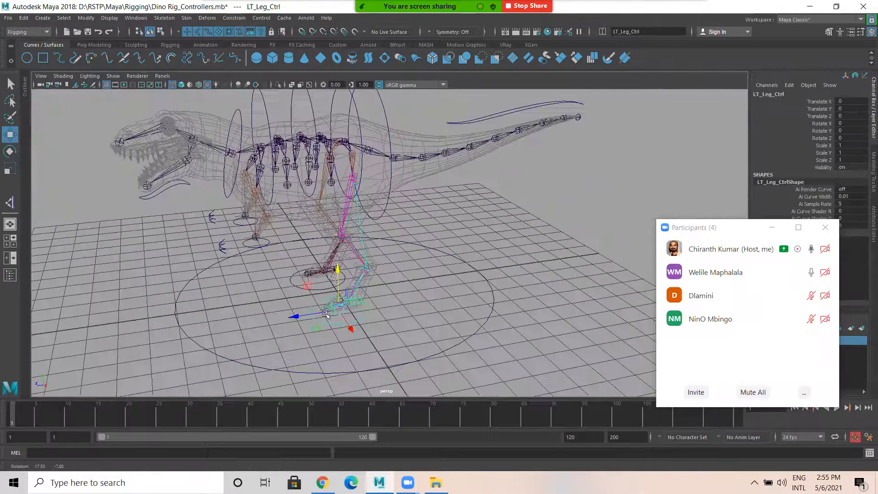
alt+drag(355, 291, 335, 307)
key(ctrl+z)
click(297, 261)
drag(309, 250, 368, 270)
key(ctrl+z)
- Delete the long curved Tail_Ctrl controller above the tail
alt+right_drag(392, 198, 348, 274)
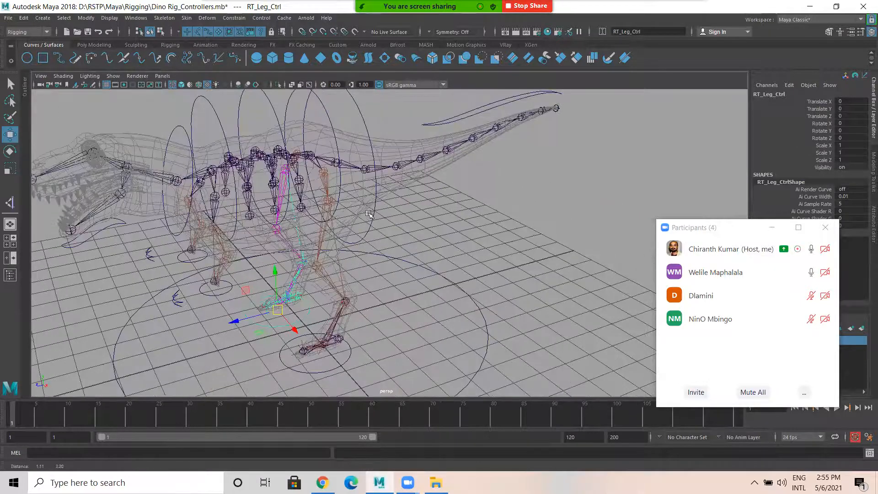
alt+middle_drag(368, 214, 359, 223)
alt+drag(250, 280, 262, 257)
alt+right_drag(257, 273, 399, 251)
alt+middle_drag(399, 251, 398, 282)
alt+right_drag(331, 232, 383, 224)
alt+drag(383, 223, 388, 178)
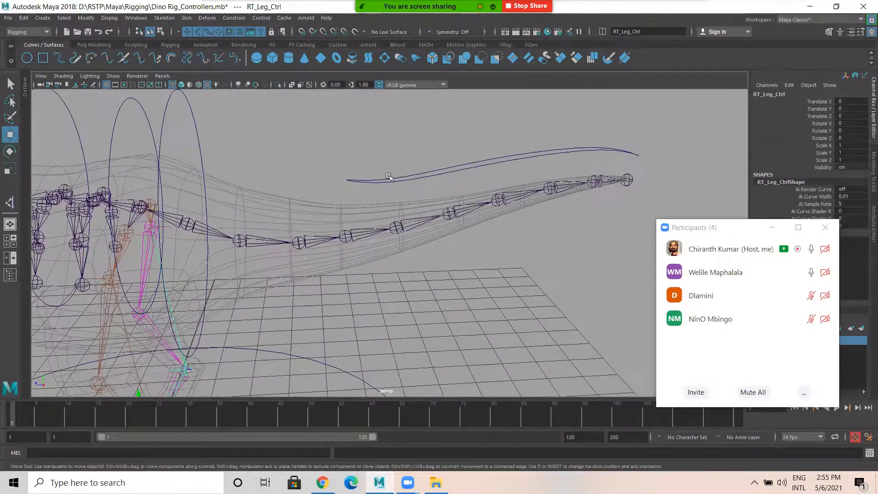
click(376, 200)
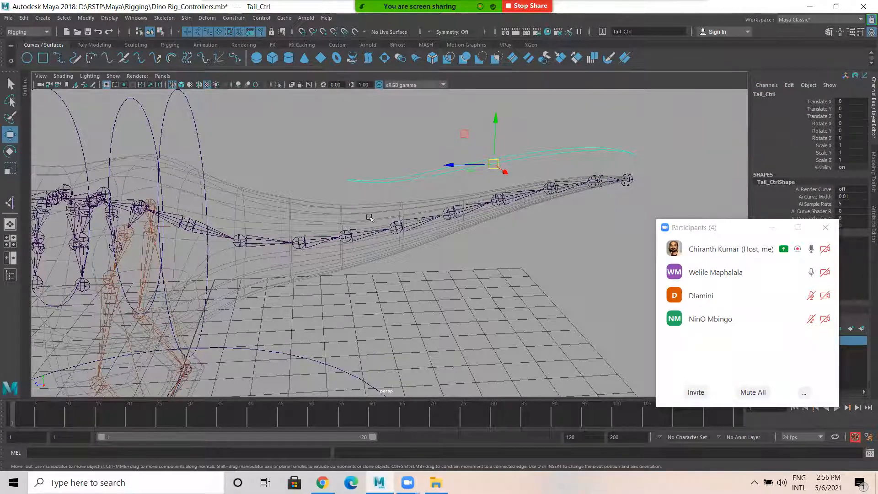
click(506, 165)
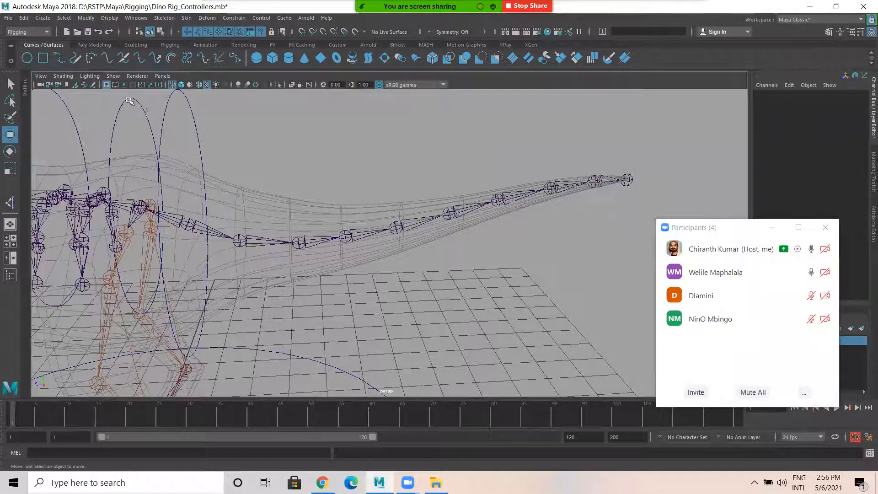
- Duplicate the Spine_Ctrl2 circle at the hip and snap the copy to the second tail joint behind the pelvis
click(126, 118)
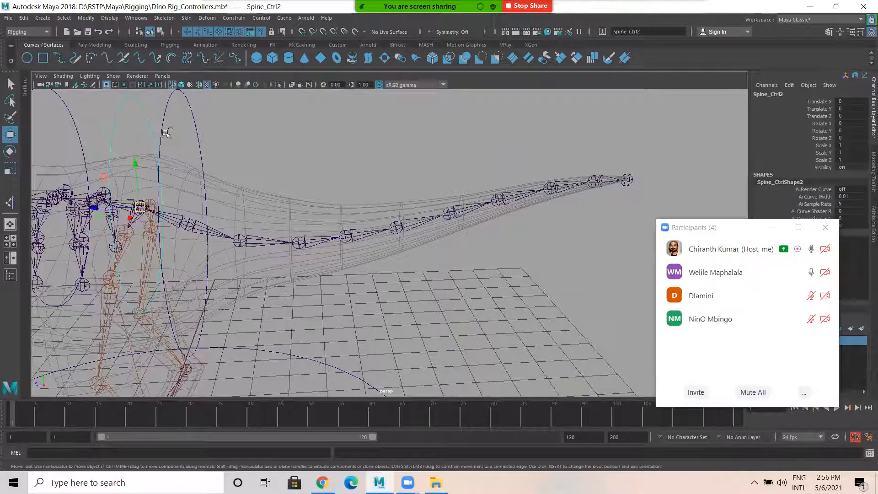
key(ctrl+d)
drag(96, 210, 193, 214)
key(v)
middle_drag(238, 241, 239, 241)
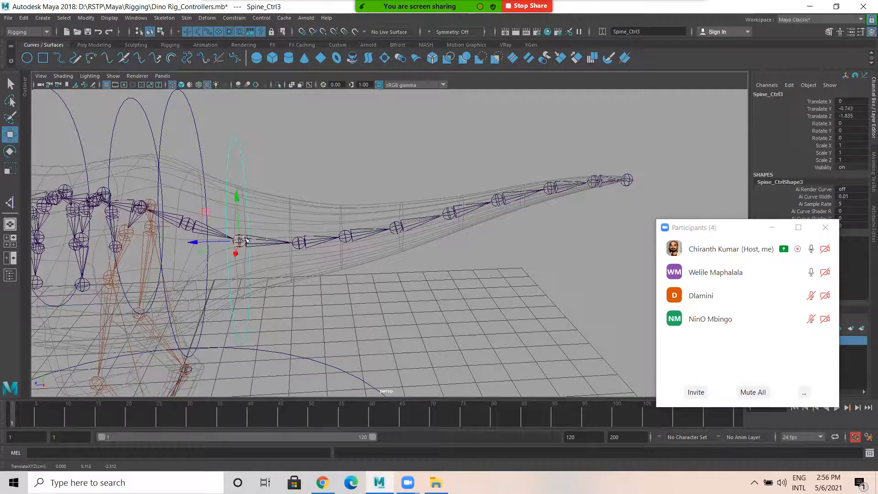
- Scale the copied circle to about 0.88 and snap a further duplicate, scaled to about 0.78, to the next tail joint
key(r)
drag(245, 239, 224, 239)
key(w)
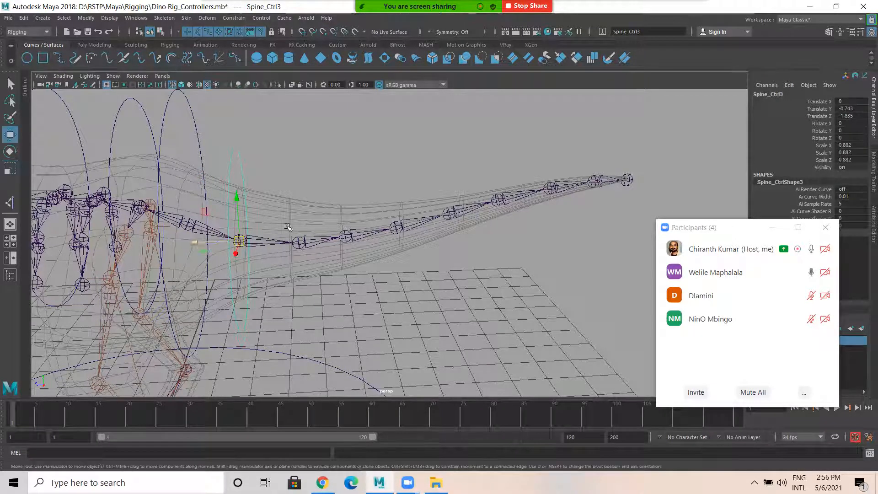
click(322, 200)
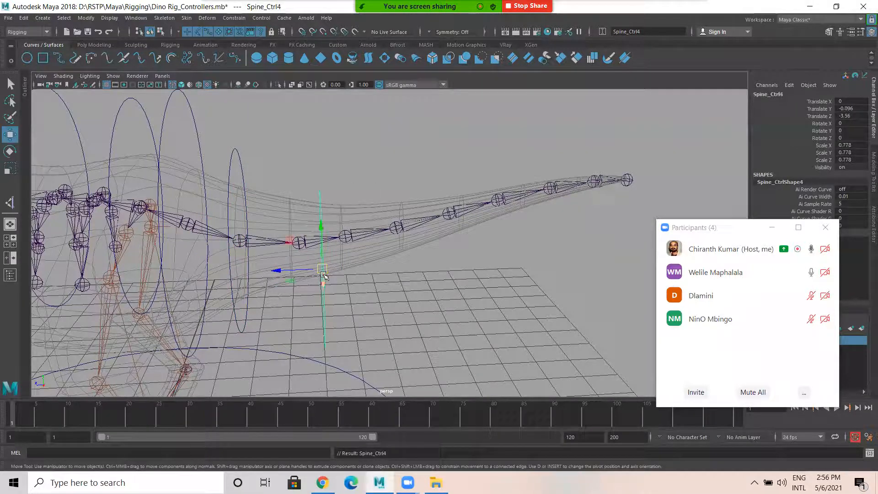
middle_drag(322, 267, 310, 248)
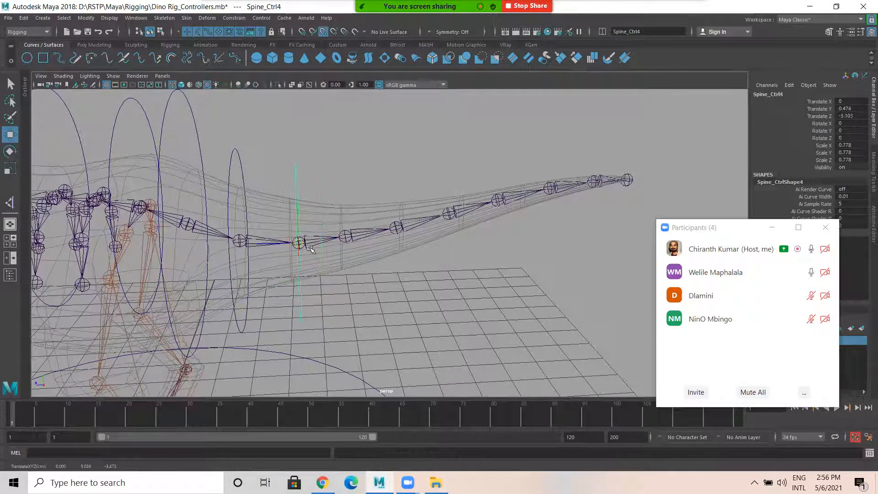
key(ctrl+d)
key(v)
drag(296, 241, 344, 236)
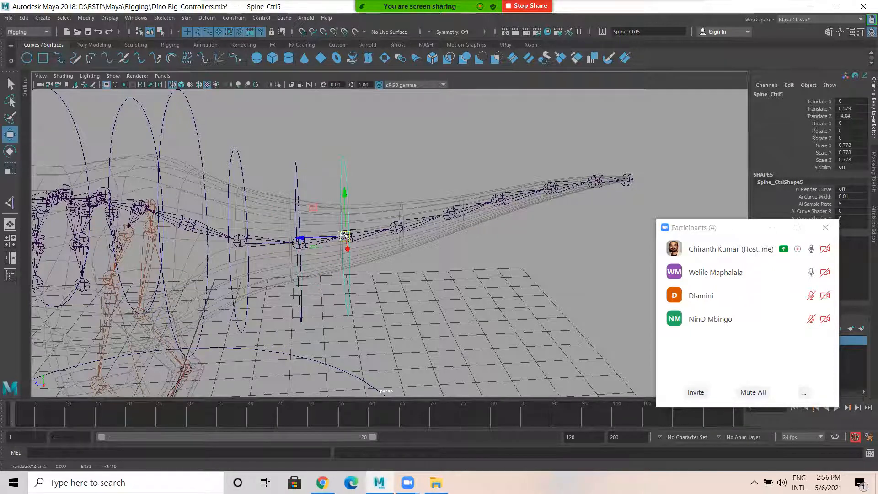
key(ctrl+z)
key(ctrl+z)
key(ctrl+z)
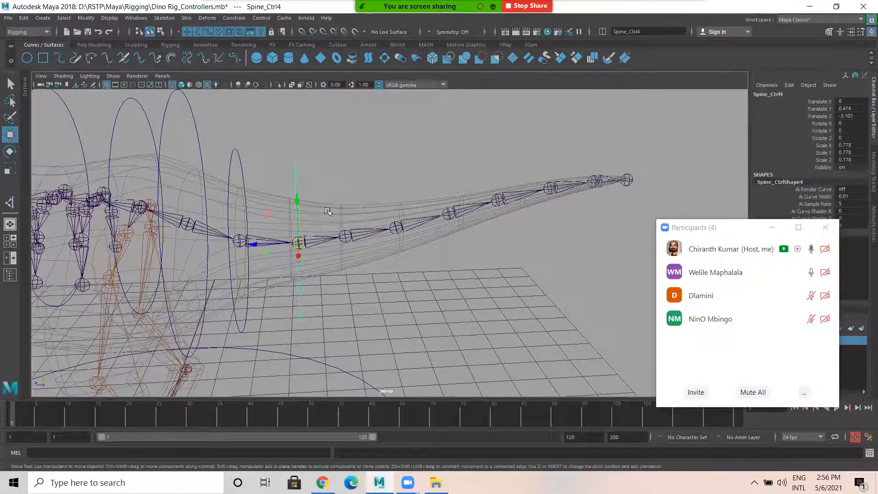
- Duplicate the last tail circle three times, snapping the copies to every second joint up to the one before the tail tip
key(ctrl+d)
drag(298, 242, 594, 181)
key(ctrl+d)
key(ctrl+d)
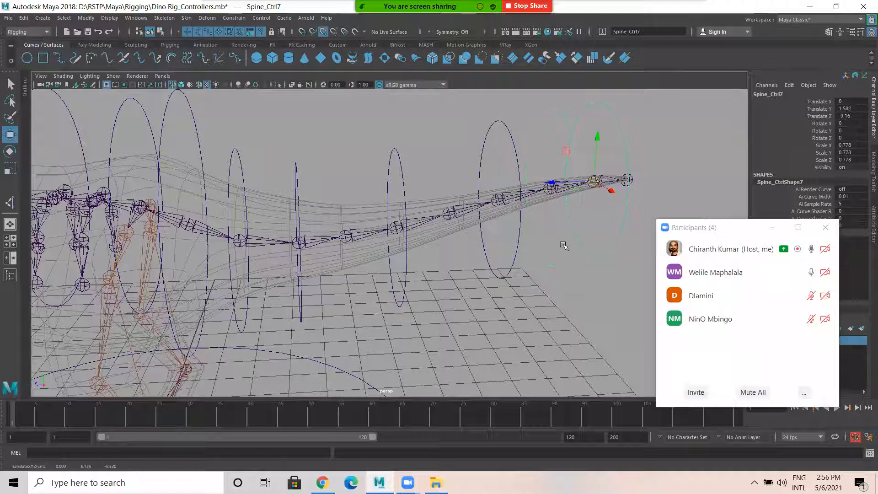
click(562, 246)
click(299, 194)
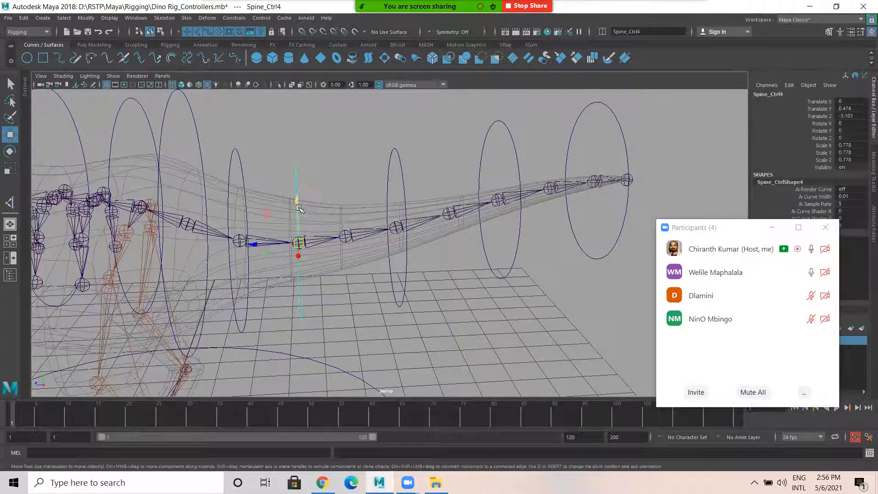
drag(298, 243, 324, 234)
key(ctrl+z)
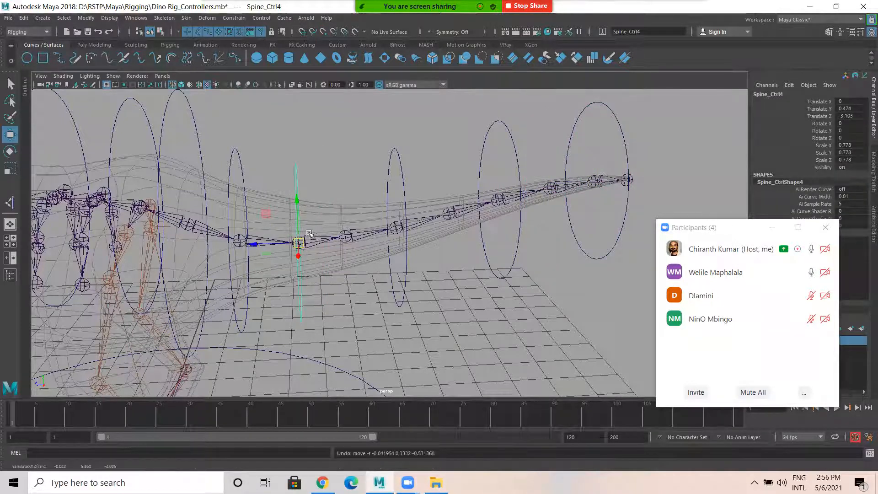
- Rename the five tail circles together with the base name Tail_Ctrl, from the one nearest the pelvis to the tail tip
click(228, 148)
shift+click(296, 168)
shift+click(394, 150)
shift+click(515, 137)
shift+click(569, 123)
click(658, 31)
text(Ta)
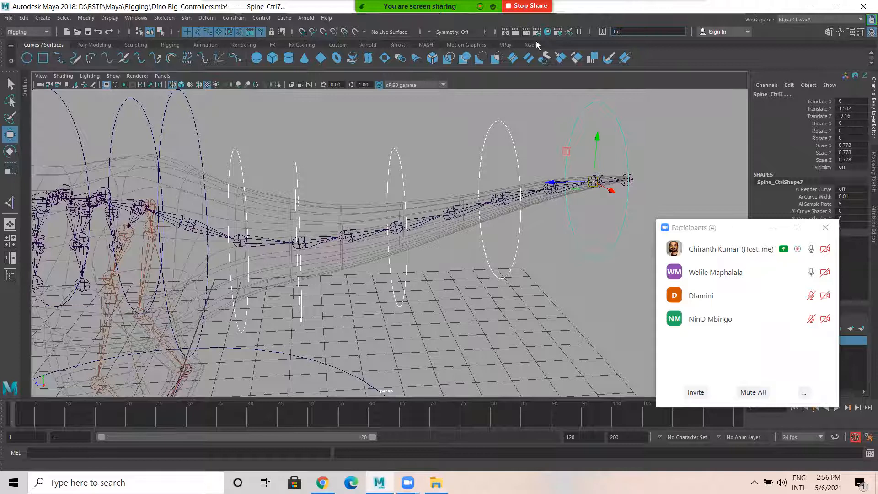
text(il_Ctrl)
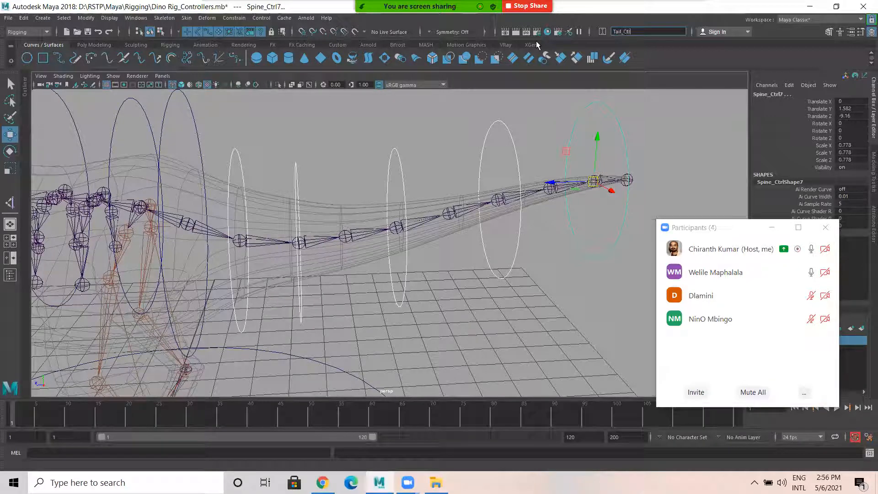
text(4)
key(Return)
- Freeze the transformations of all five tail controllers, Tail_Ctrl through Tail_Ctrl4
click(261, 150)
click(239, 158)
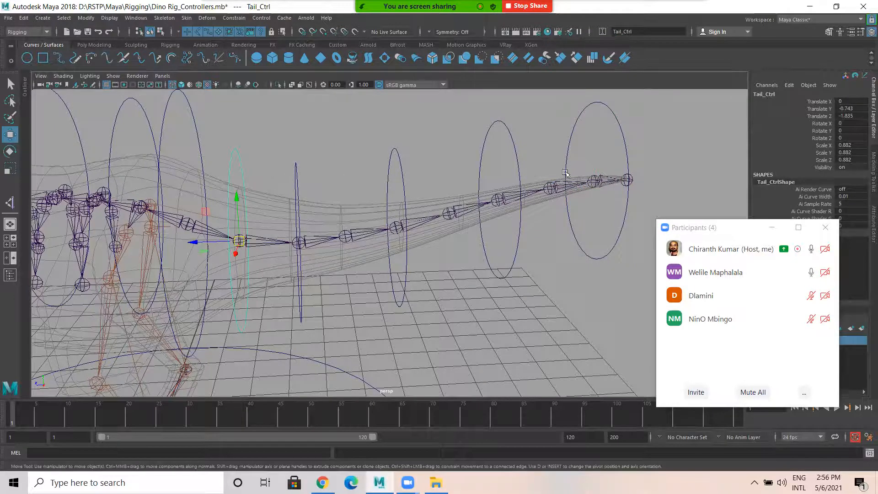
scroll(460, 260, down, 6)
alt+drag(362, 279, 372, 247)
shift+click(370, 194)
shift+click(415, 185)
shift+click(466, 173)
shift+click(514, 164)
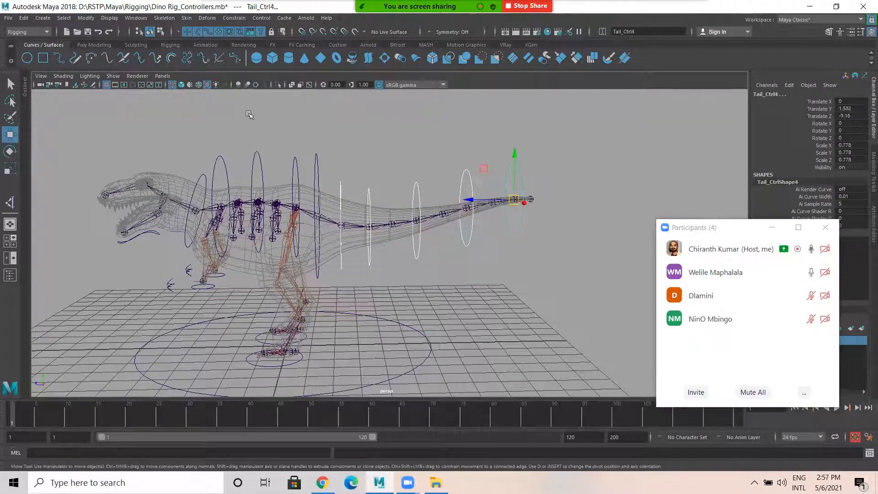
click(86, 18)
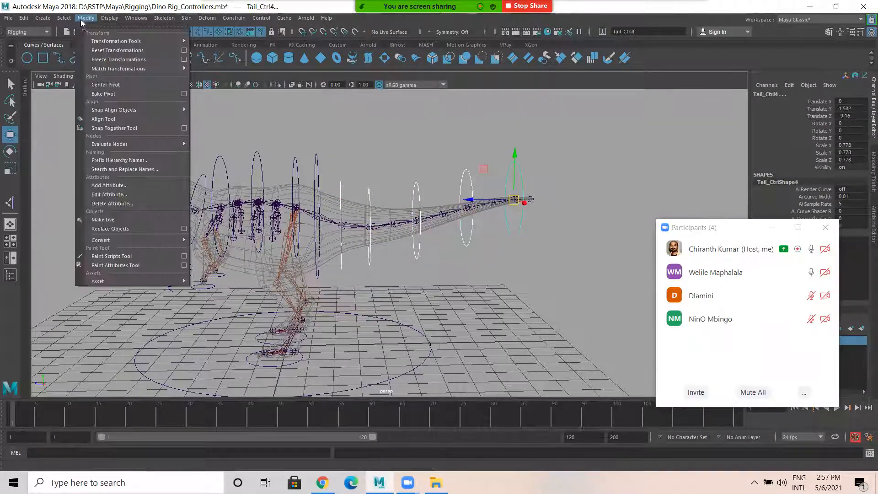
click(98, 60)
click(488, 270)
- Scale down the last four tail controllers progressively toward the tip, so that Tail_Ctrl4 ends at about 0.359
scroll(487, 270, up, 2)
scroll(488, 270, up, 5)
scroll(398, 251, down, 4)
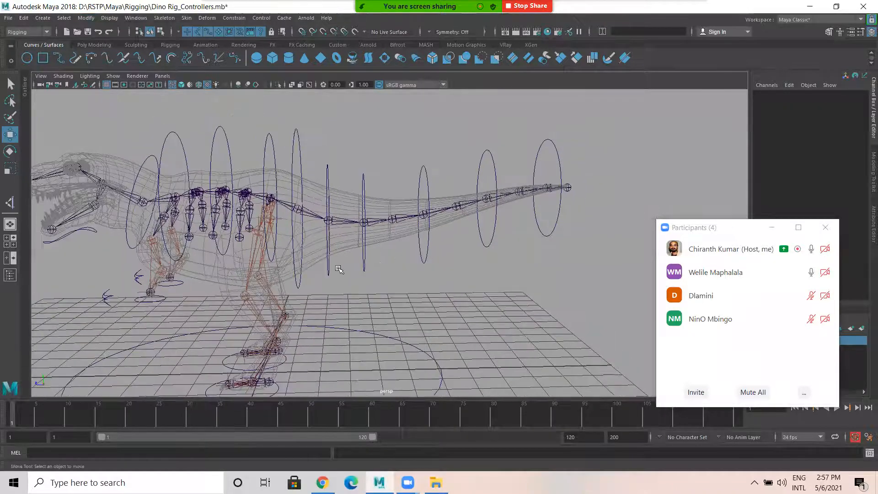
click(364, 262)
shift+click(424, 262)
shift+click(425, 262)
shift+click(425, 261)
shift+click(489, 246)
shift+click(547, 236)
key(r)
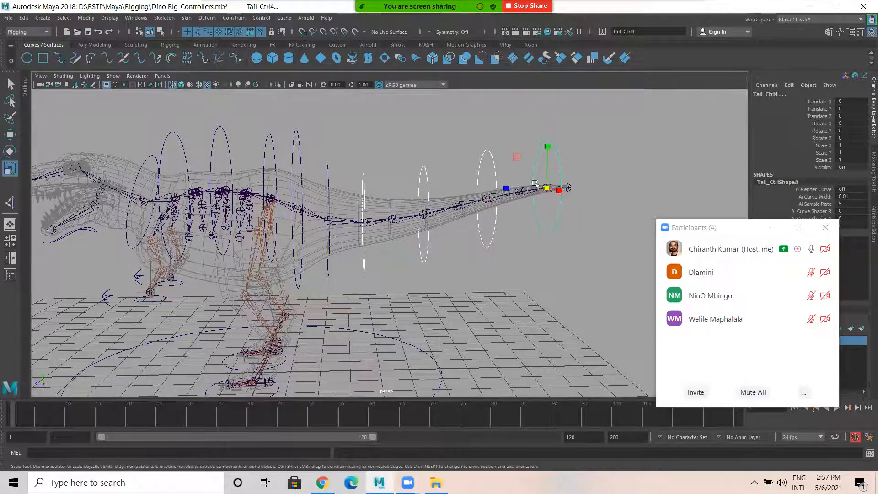
drag(550, 188, 530, 184)
shift+click(427, 243)
drag(546, 188, 526, 188)
shift+click(491, 218)
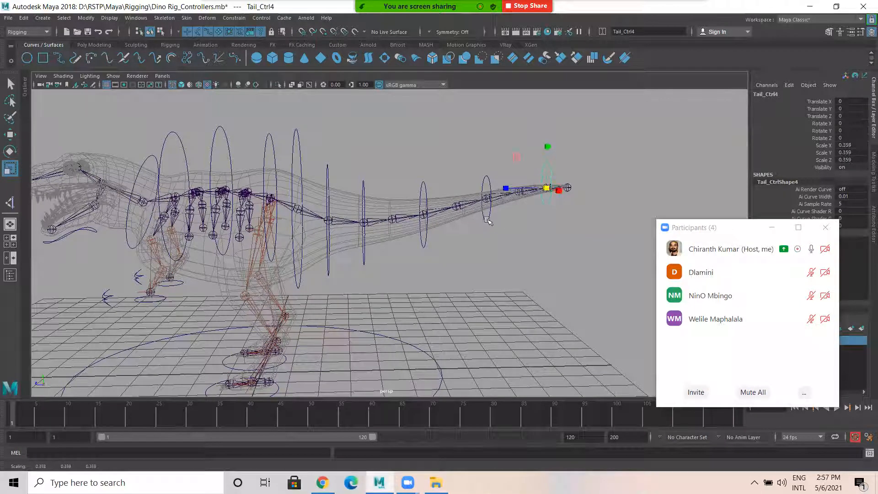
- Select the resized tail controllers together with Tail_Ctrl and freeze their transformations again
click(486, 219)
key(w)
shift+click(422, 238)
shift+click(364, 260)
shift+click(328, 273)
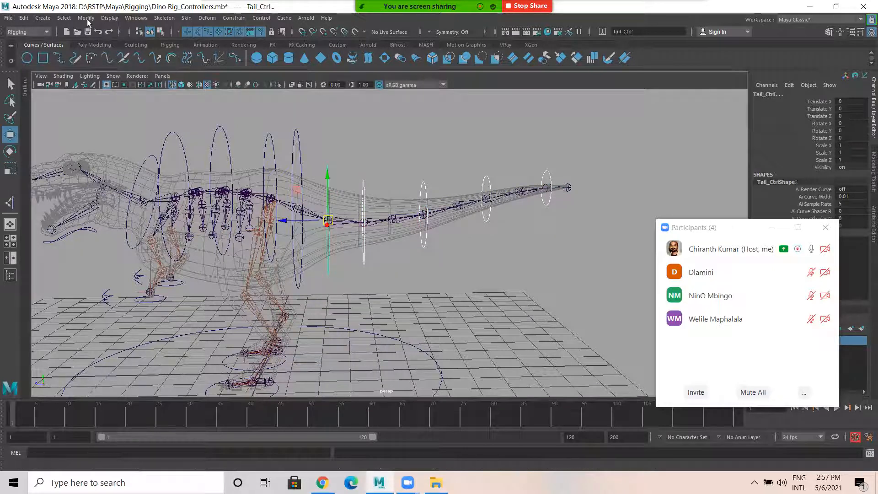
click(86, 18)
click(110, 61)
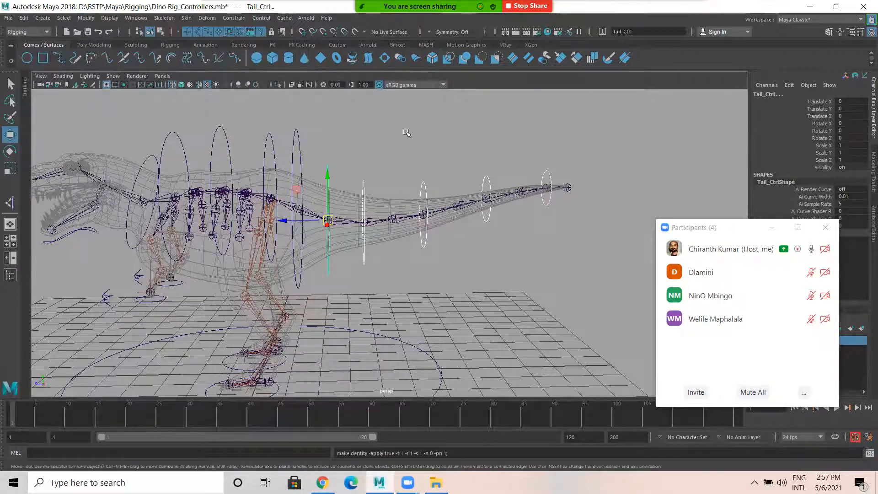
click(428, 189)
click(425, 246)
click(462, 251)
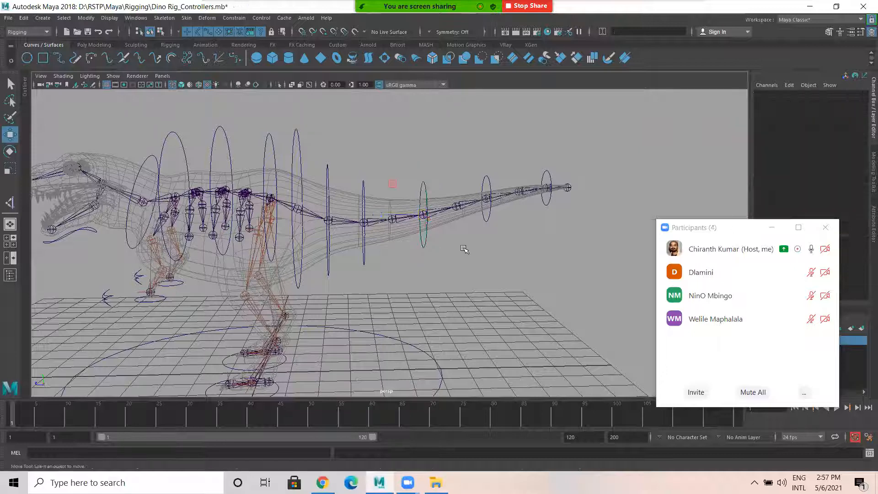
- Orient-constrain the TAIL joint to the Tail_Ctrl circle, with Maintain offset on and all axes constrained
alt+drag(357, 277, 327, 248)
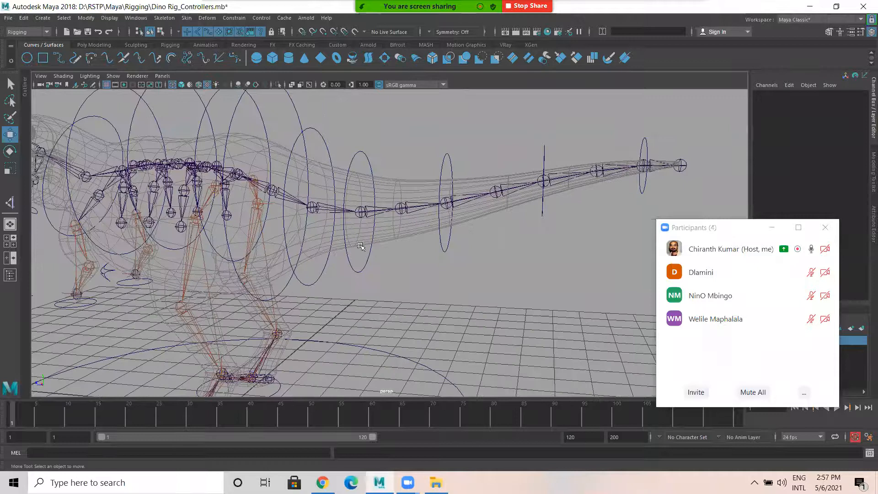
alt+drag(264, 241, 330, 103)
click(348, 110)
alt+drag(311, 173, 361, 173)
key(q)
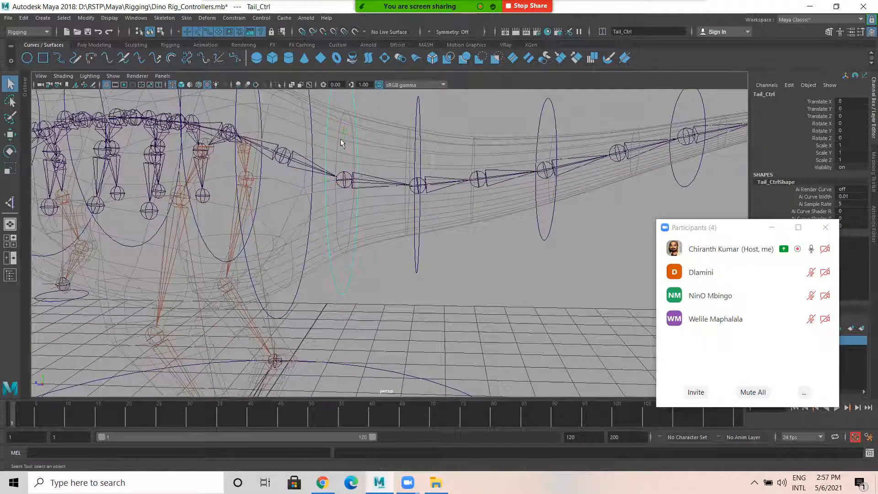
click(349, 178)
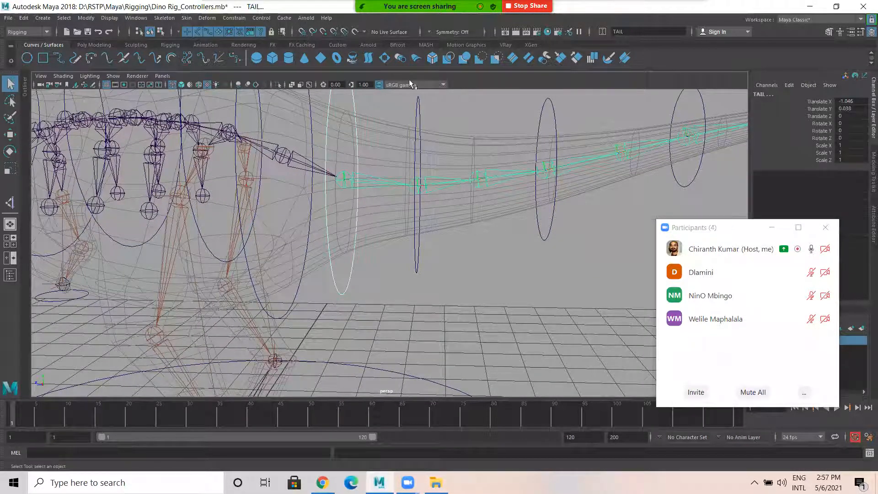
alt+drag(325, 117, 377, 111)
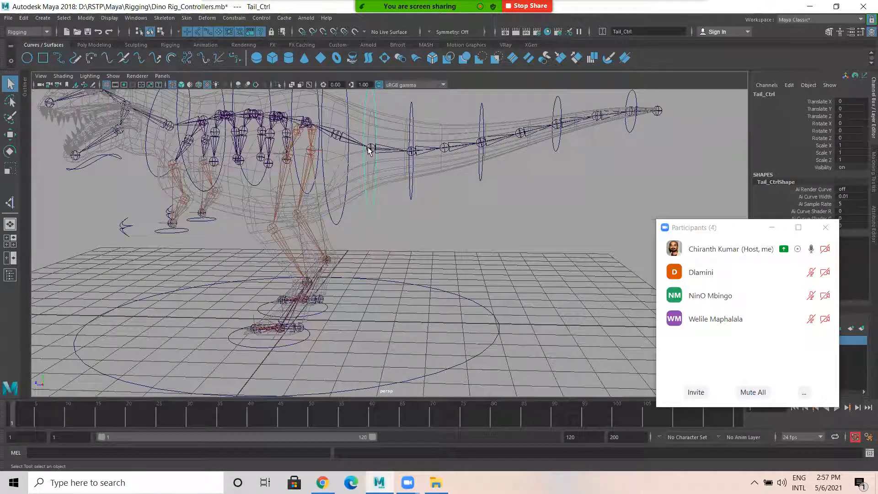
click(234, 18)
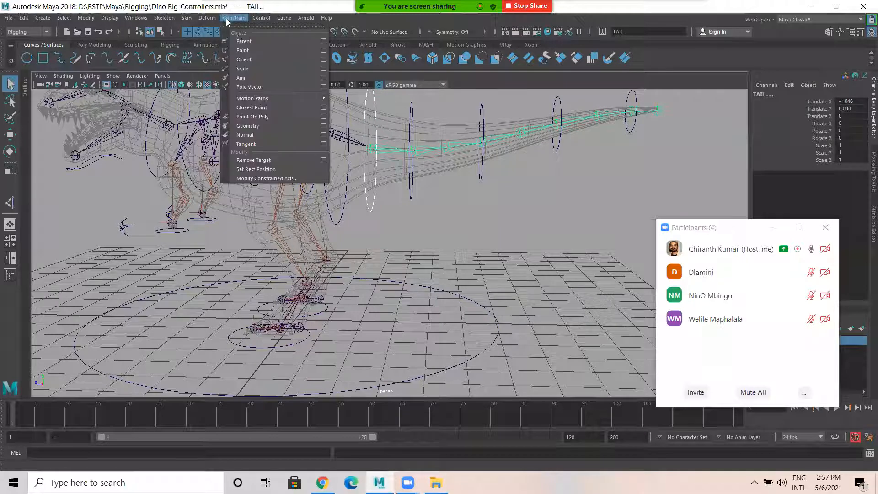
click(323, 62)
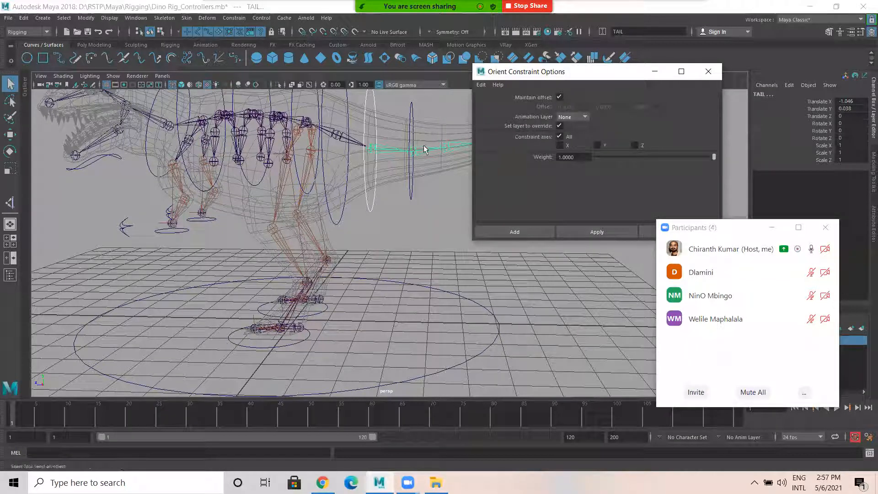
click(514, 232)
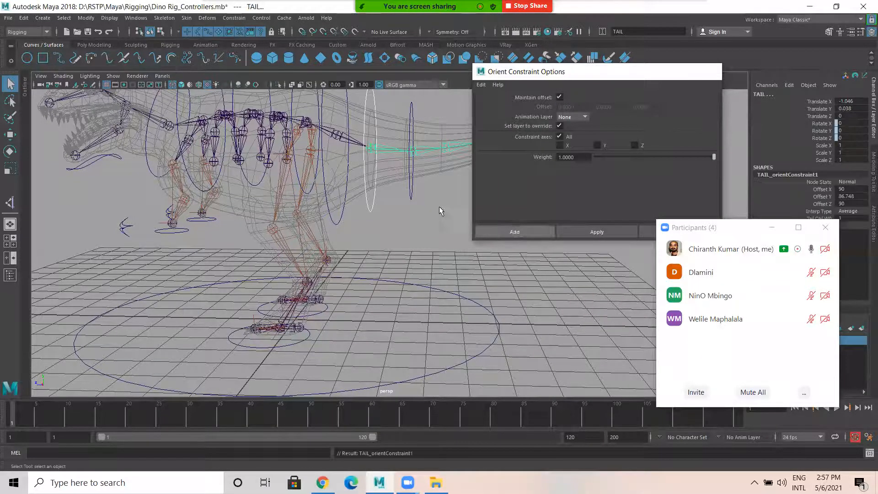
- Test the constraint by rotating Tail_Ctrl, and undo the rotation
alt+right_drag(370, 206, 440, 214)
scroll(378, 224, down, 2)
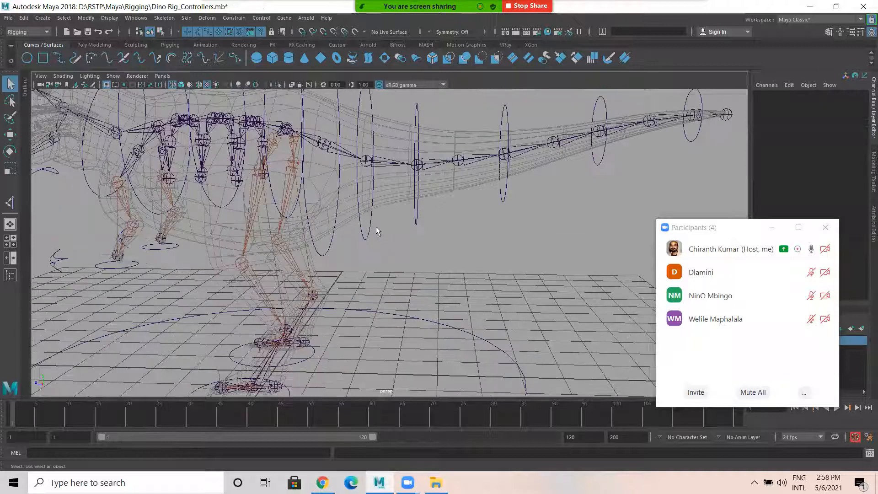
click(377, 226)
key(e)
mouse_move(395, 133)
mouse_down()
mouse_move(399, 149)
mouse_move(393, 126)
mouse_up()
key(ctrl+z)
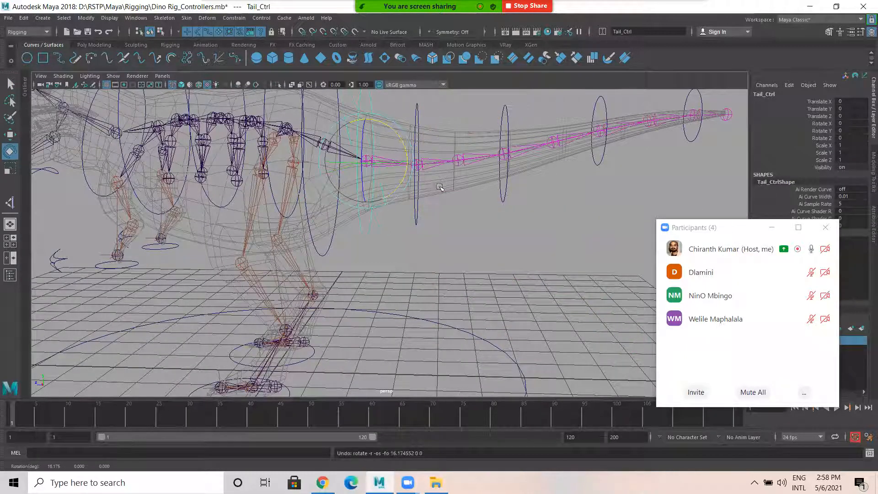
- Orient-constrain the TAIL1 joint to the Tail_Ctrl1 circle with the same constraint options
key(w)
alt+drag(424, 202, 422, 215)
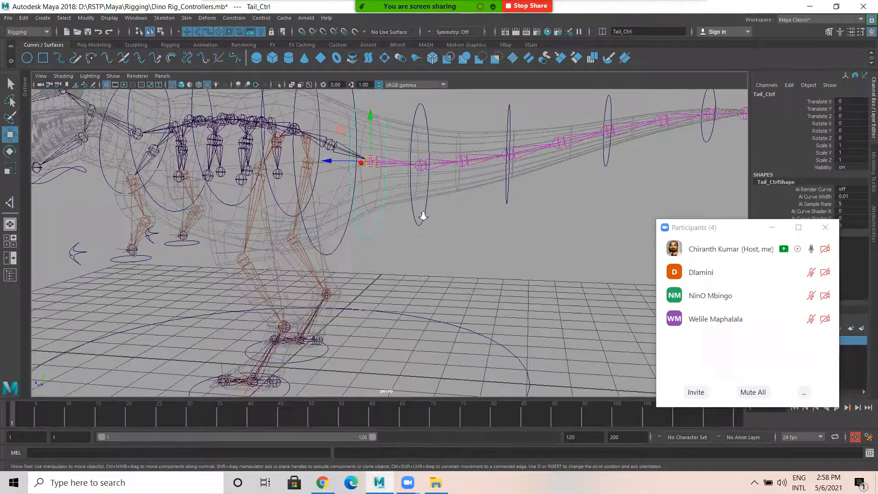
click(425, 214)
scroll(424, 212, up, 1)
key(q)
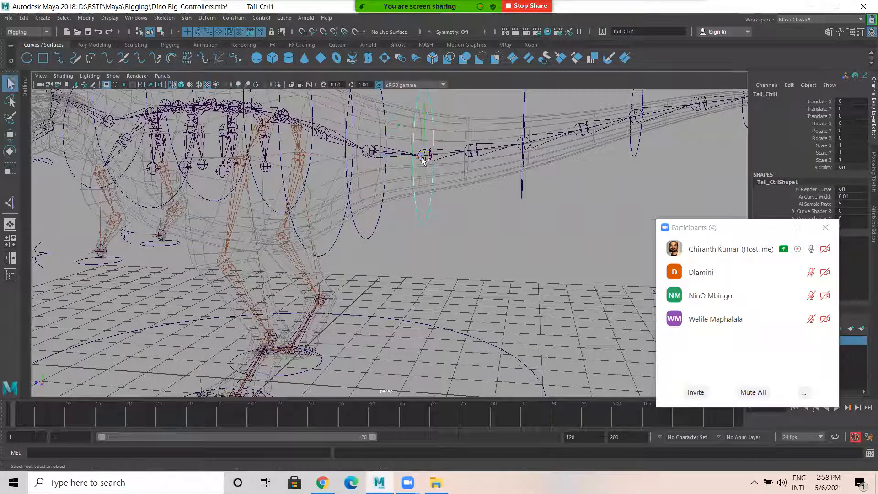
click(427, 173)
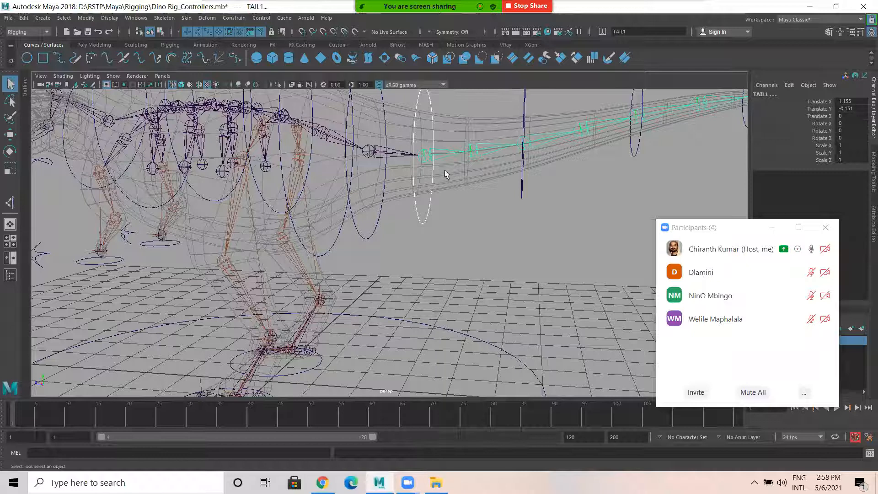
key(g)
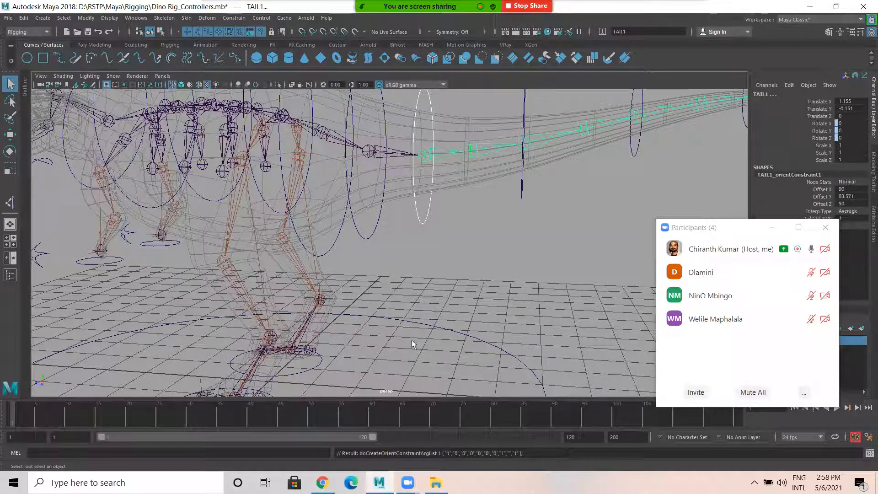
- Orient-constrain the joint at the centre of Tail_Ctrl2 to that circle, and the TAIL5 joint to Tail_Ctrl3
mouse_move(396, 228)
alt+mouse_down()
mouse_move(412, 251)
mouse_move(391, 243)
alt+mouse_up()
click(406, 229)
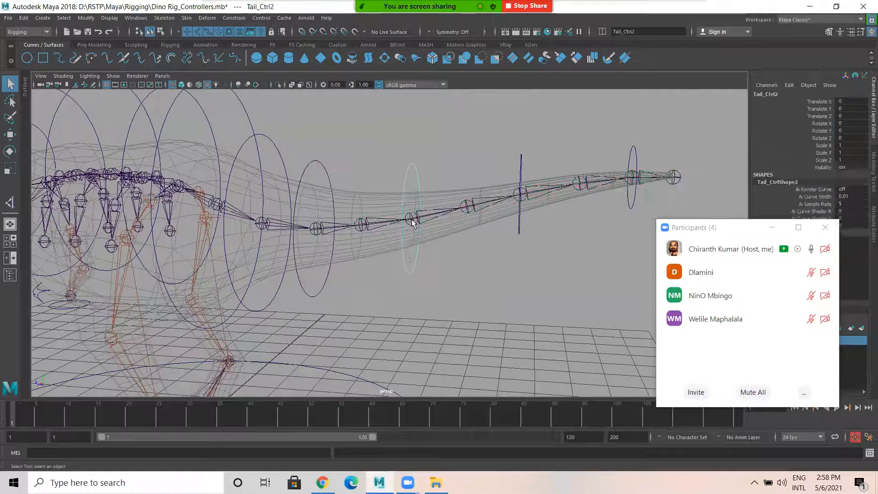
shift+click(413, 223)
key(g)
click(540, 224)
click(521, 196)
shift+click(521, 202)
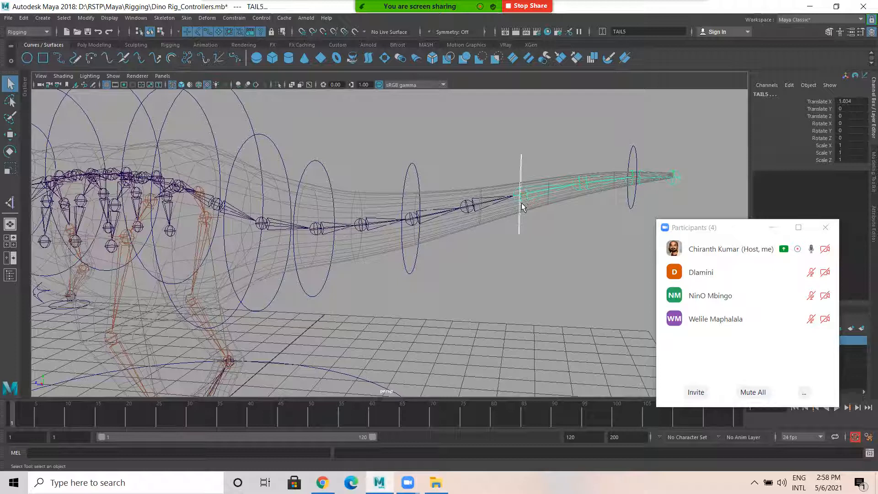
key(g)
- Orient-constrain the joint just before the tail tip to the Tail_Ctrl4 circle and clear the selection
click(634, 195)
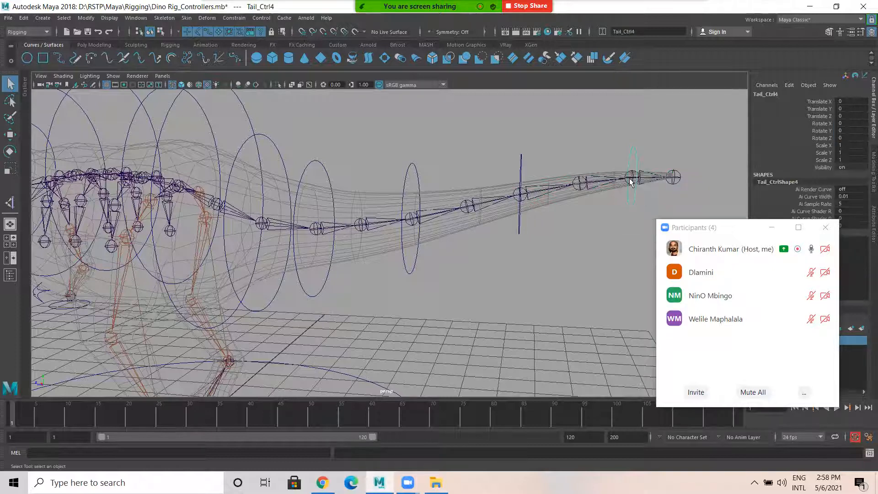
shift+click(629, 179)
key(g)
click(597, 230)
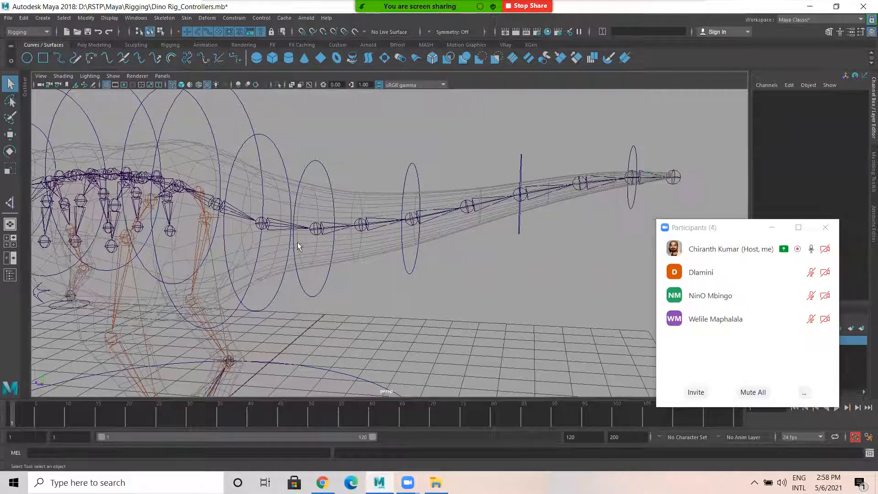
alt+drag(393, 259, 311, 254)
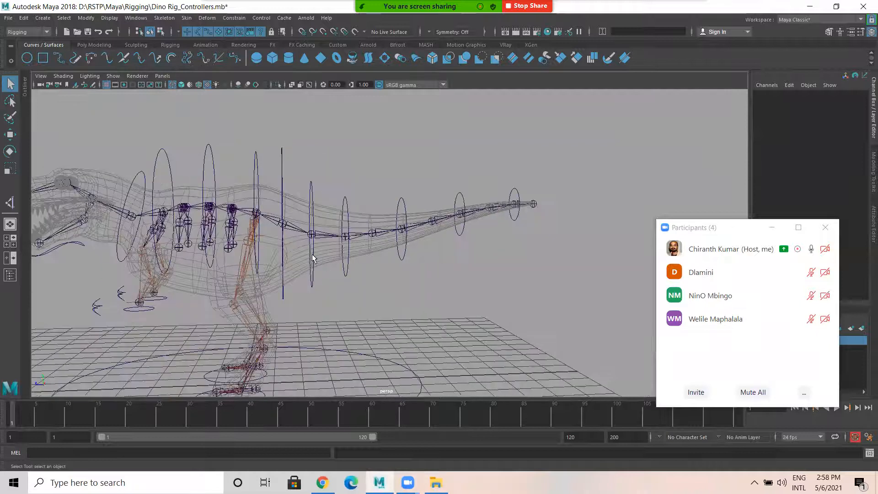
- Orient-constrain the SPINE1 joint near the hips to the Spine_Ctrl2 control curve
scroll(343, 233, up, 3)
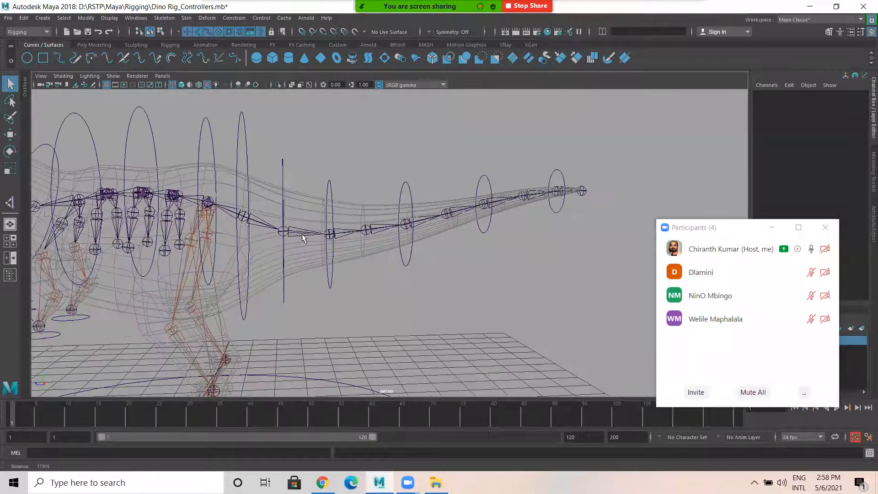
alt+drag(262, 229, 339, 243)
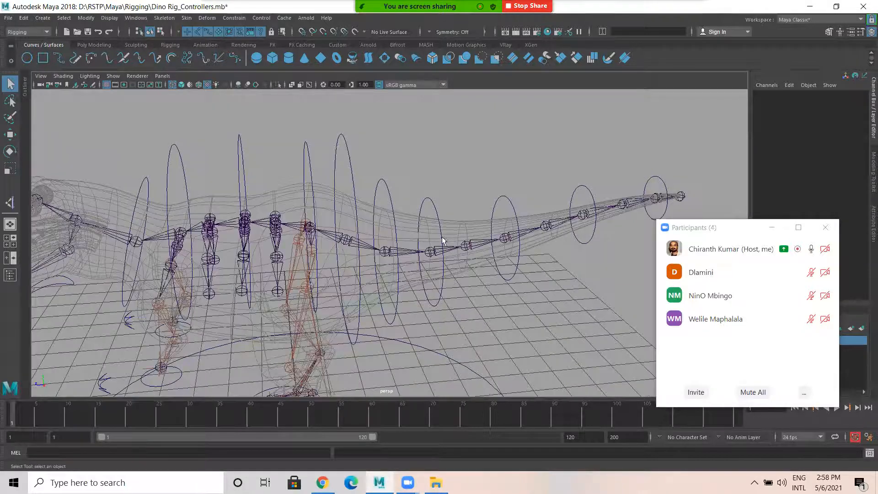
alt+drag(339, 216, 378, 180)
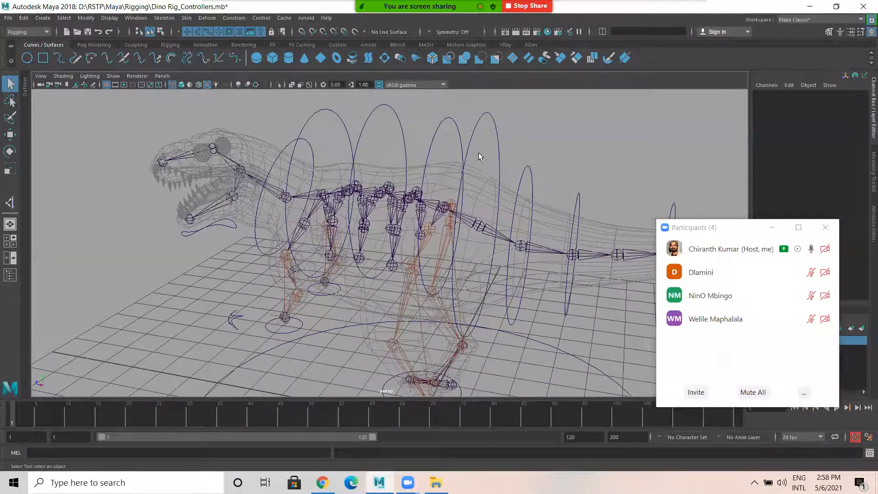
click(501, 138)
alt+drag(427, 192, 428, 204)
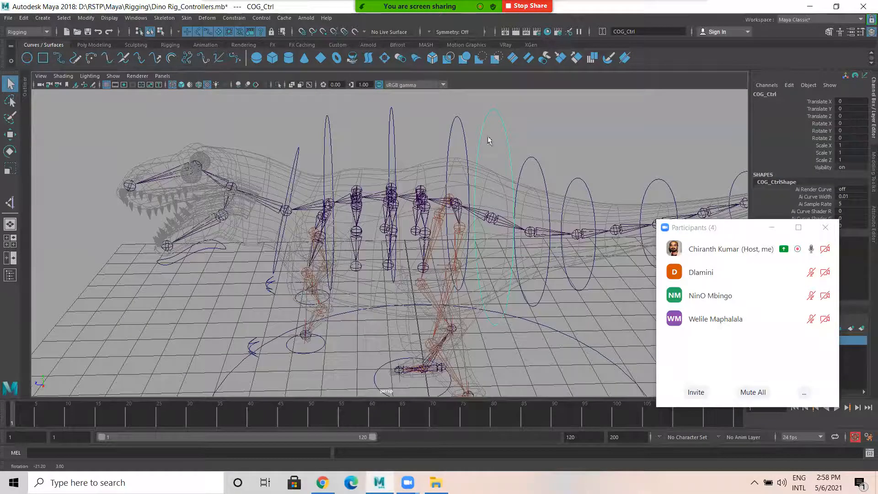
alt+drag(487, 141, 491, 110)
click(489, 107)
alt+drag(491, 182, 484, 202)
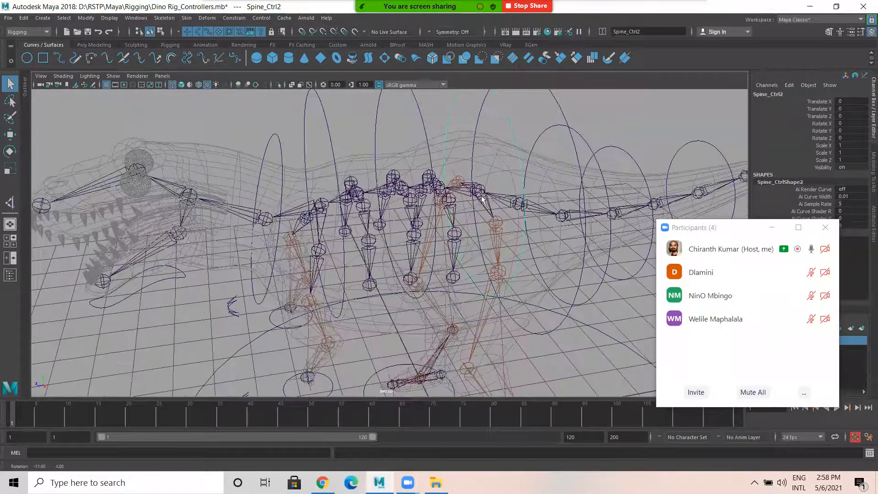
click(482, 197)
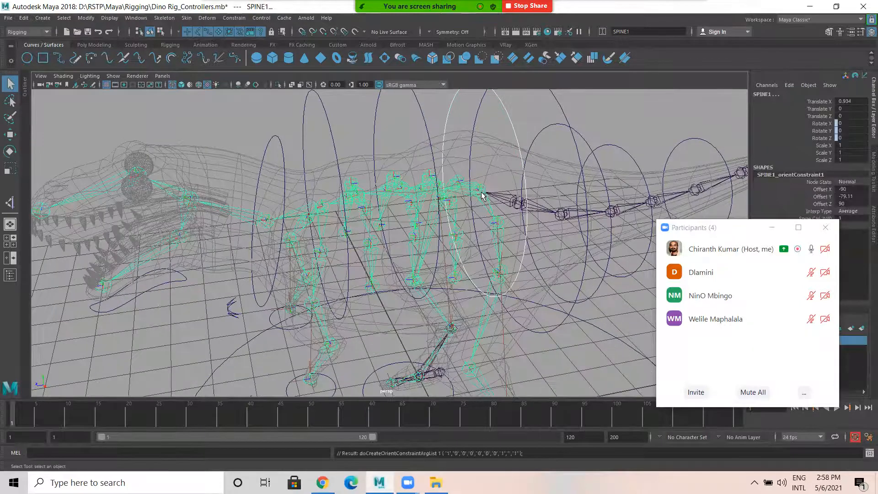
- Orient-constrain the SPINE3 joint in the mid-back to the Spine_Ctrl1 control curve
alt+drag(473, 171, 441, 165)
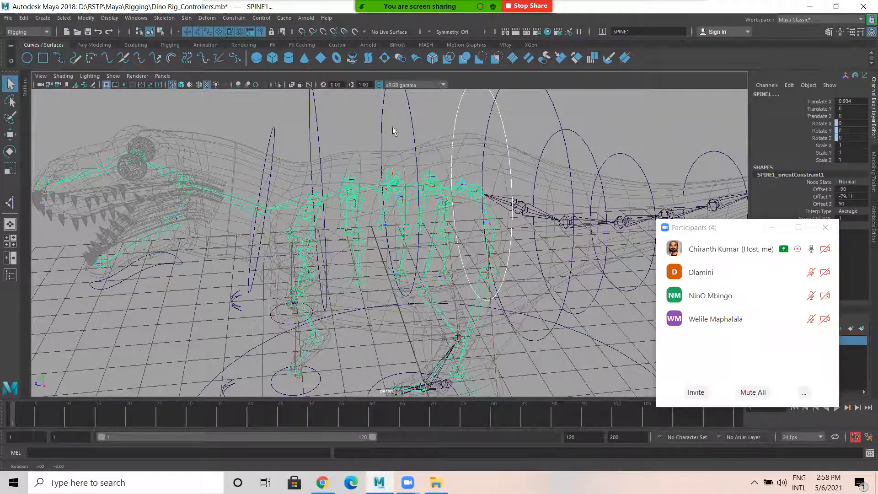
click(418, 205)
alt+drag(419, 206, 408, 241)
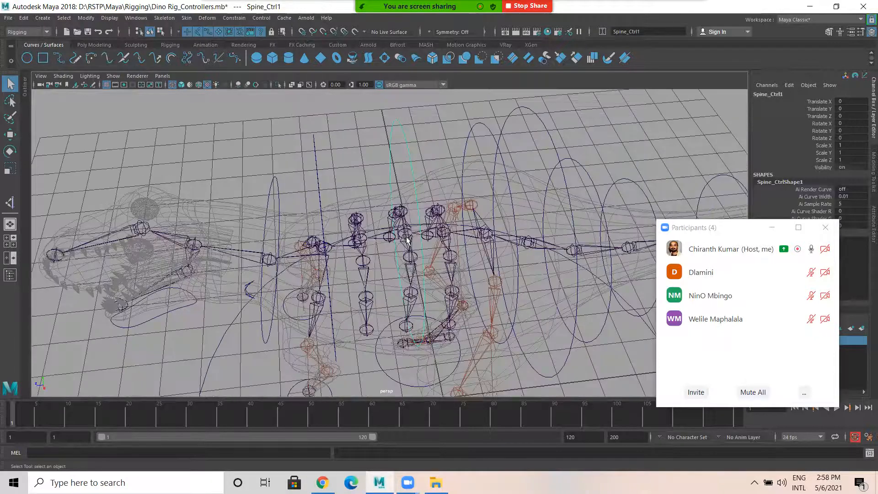
shift+click(407, 238)
key(g)
- Orient-constrain the SPINE5 joint at the shoulders to the Spine_Ctrl control curve
alt+drag(314, 145, 304, 133)
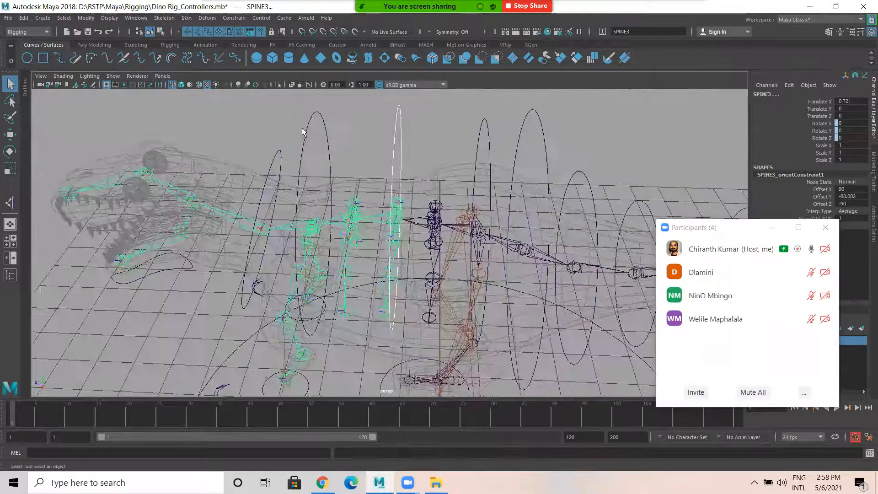
click(332, 223)
alt+drag(331, 214, 327, 245)
click(311, 238)
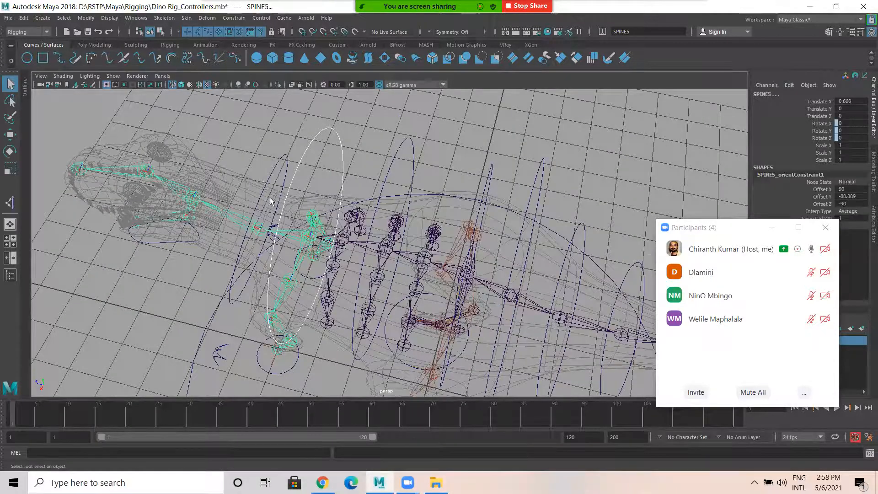
- Orient-constrain the Neck1 joint at the base of the neck to the Neck_Ctrl control curve
click(268, 188)
alt+drag(268, 188, 257, 216)
shift+click(257, 225)
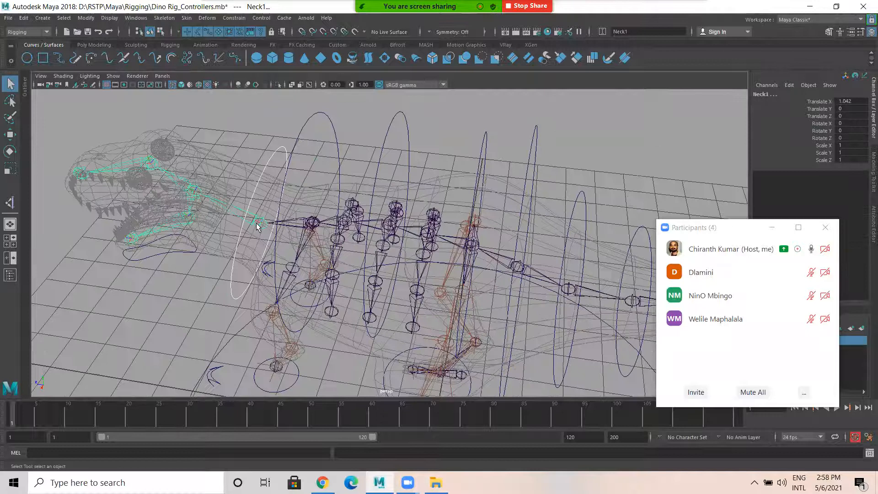
key(g)
- Orient-constrain the JAW1 joint to the Jaw_Ctrl curve below the lower jaw
mouse_move(188, 219)
alt+mouse_down()
mouse_move(178, 202)
mouse_move(183, 213)
alt+mouse_up()
click(182, 185)
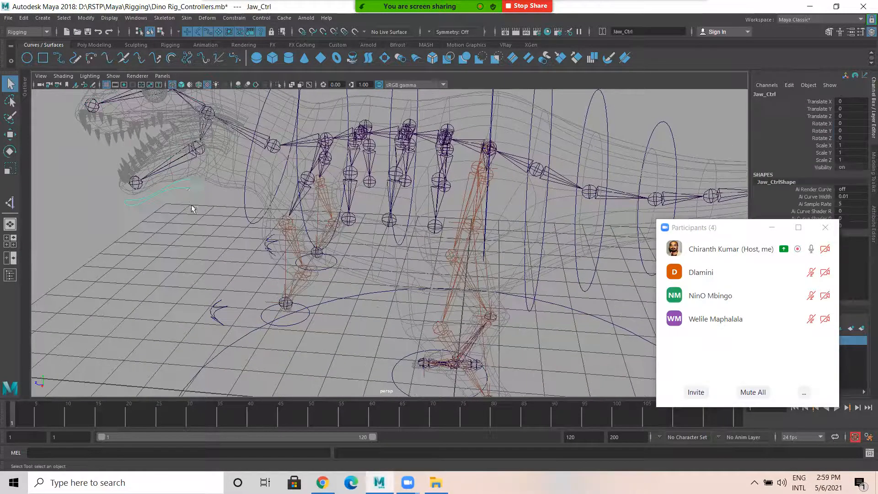
alt+drag(206, 149, 207, 144)
click(201, 147)
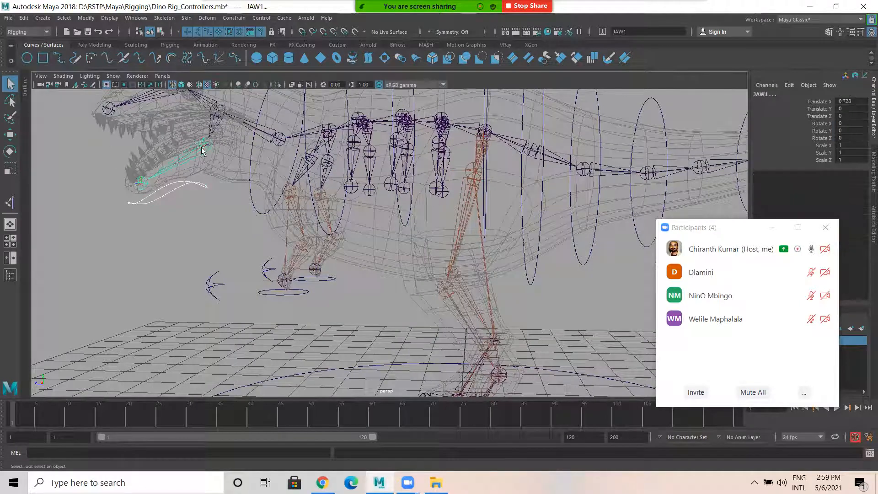
scroll(278, 270, down, 3)
alt+drag(256, 278, 275, 283)
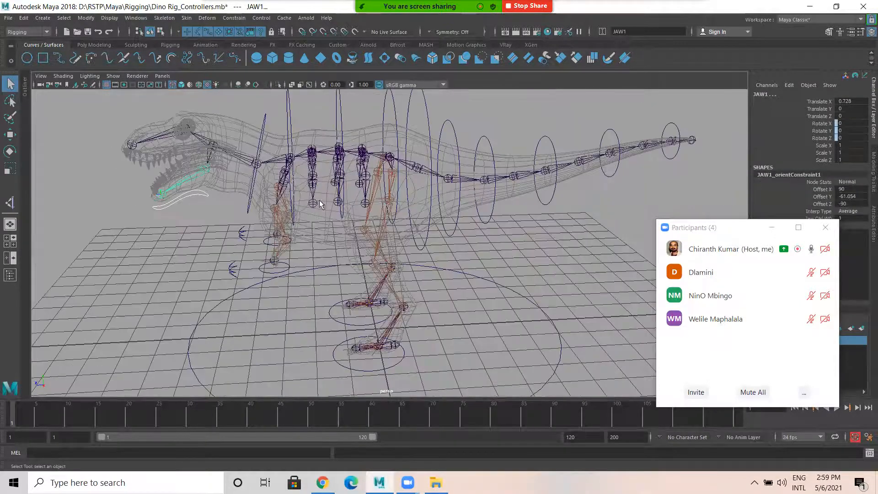
- Test the new orient constraints by rotating the Spine_Ctrl and Neck_Ctrl curves, undoing each rotation
alt+drag(319, 199, 289, 178)
click(295, 182)
key(e)
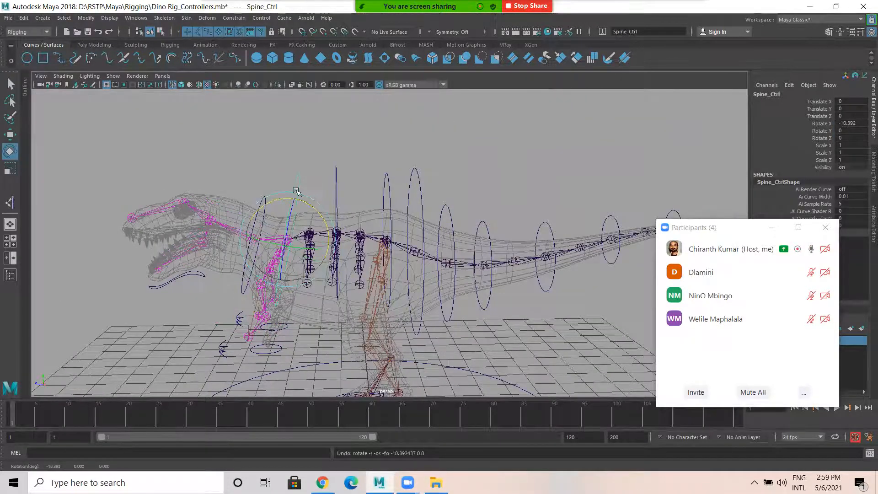
click(265, 198)
drag(259, 194, 278, 218)
key(ctrl+z)
click(284, 165)
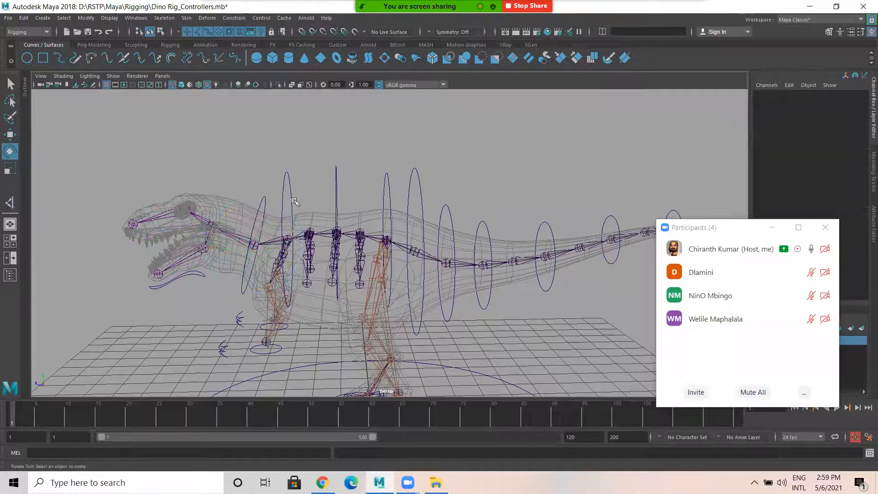
- Parent-constrain the COG joint to COG_Ctrl with Maintain offset on and all translate and rotate axes
alt+right_drag(184, 246, 223, 183)
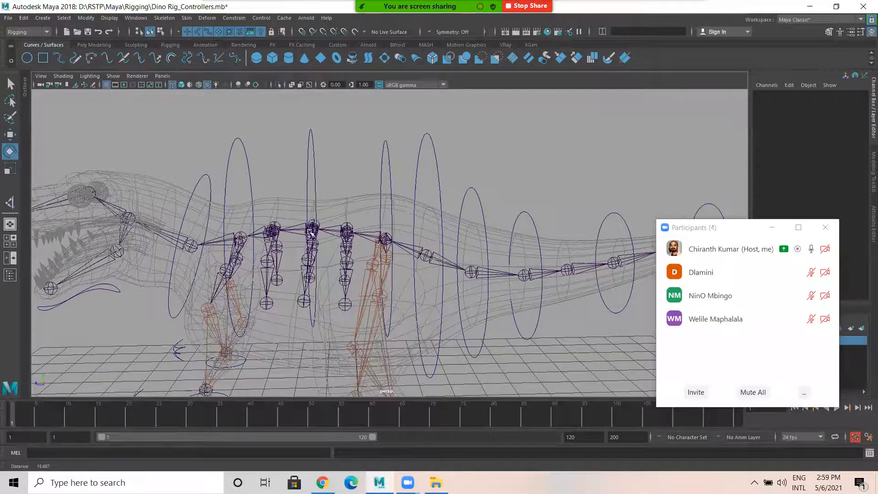
alt+middle_drag(276, 315, 317, 243)
alt+right_drag(318, 244, 238, 232)
mouse_move(425, 197)
alt+mouse_down()
mouse_move(381, 196)
mouse_move(419, 196)
alt+mouse_up()
click(394, 195)
key(q)
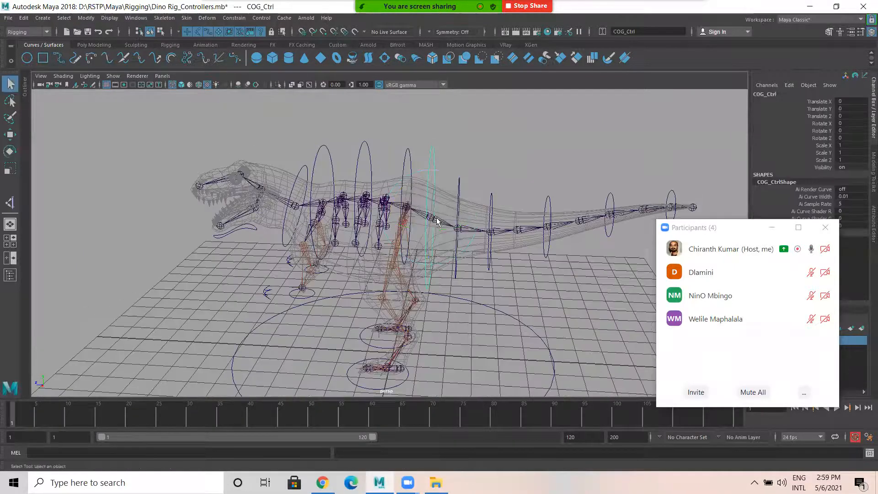
alt+drag(402, 237, 434, 242)
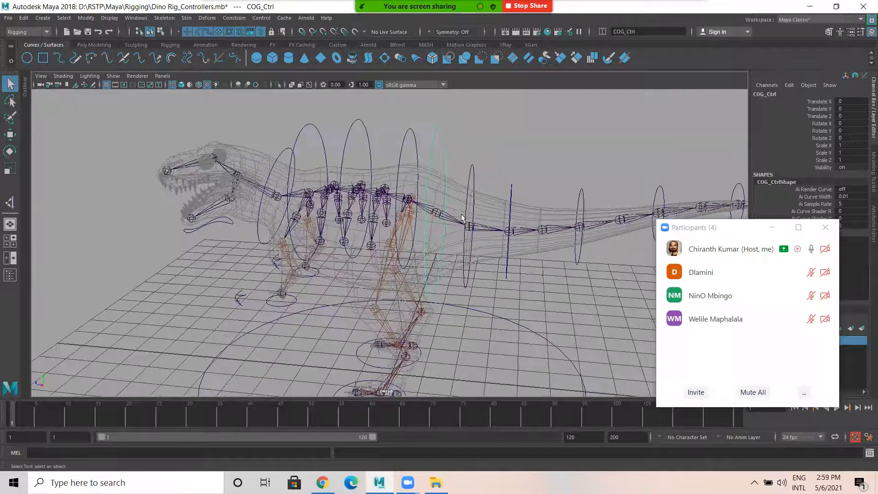
shift+click(438, 216)
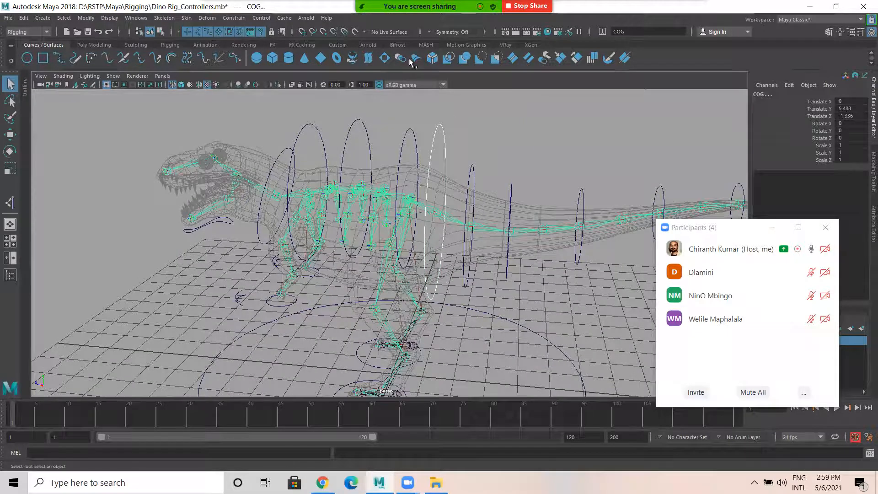
click(234, 17)
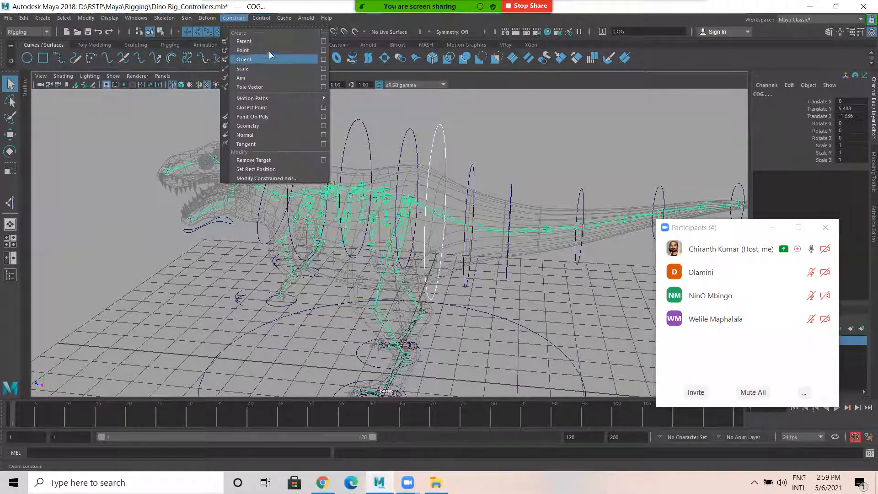
click(324, 41)
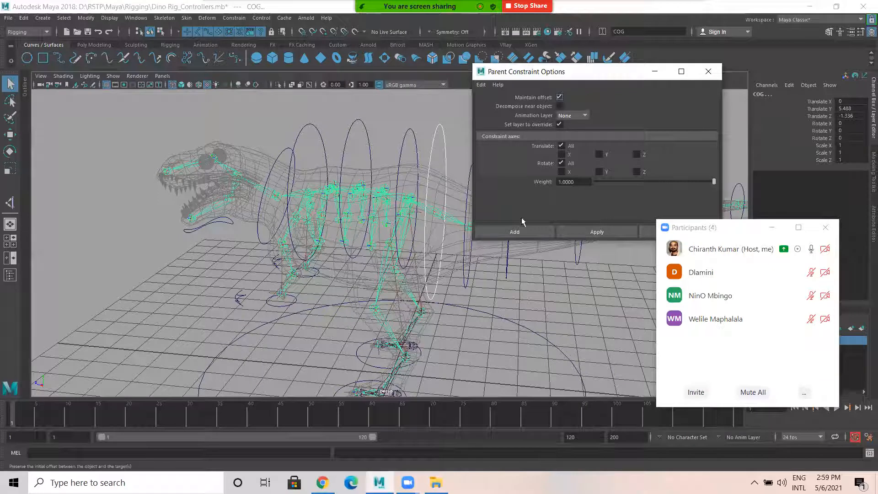
click(514, 232)
- Test the parent constraint by moving and rotating COG_Ctrl, undo both changes, and clear the selection
click(437, 135)
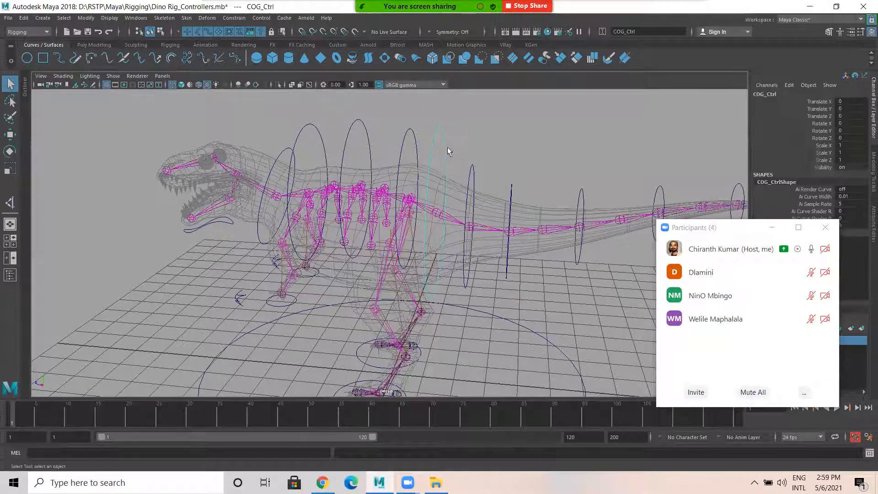
key(w)
mouse_move(437, 166)
mouse_down()
mouse_move(434, 208)
mouse_move(423, 213)
mouse_move(412, 110)
mouse_move(417, 183)
mouse_move(427, 181)
mouse_up()
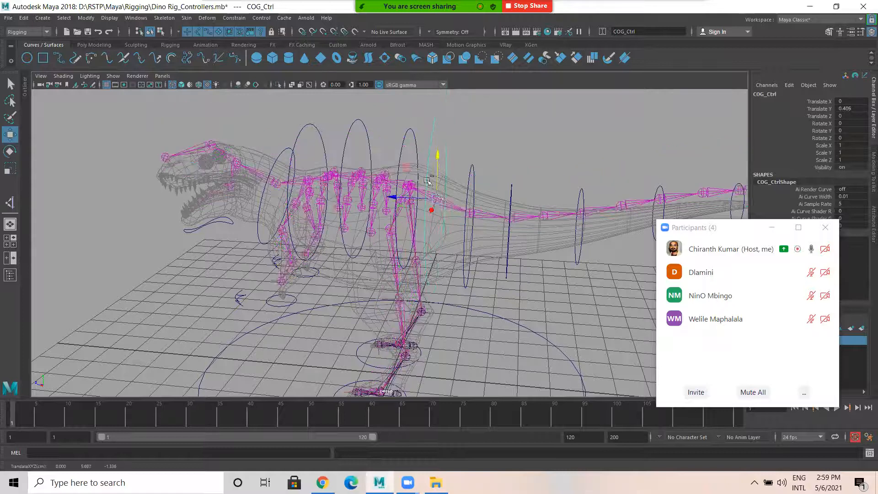
key(ctrl+z)
key(e)
mouse_move(466, 209)
mouse_down()
mouse_move(457, 189)
mouse_move(467, 209)
mouse_up()
key(ctrl+z)
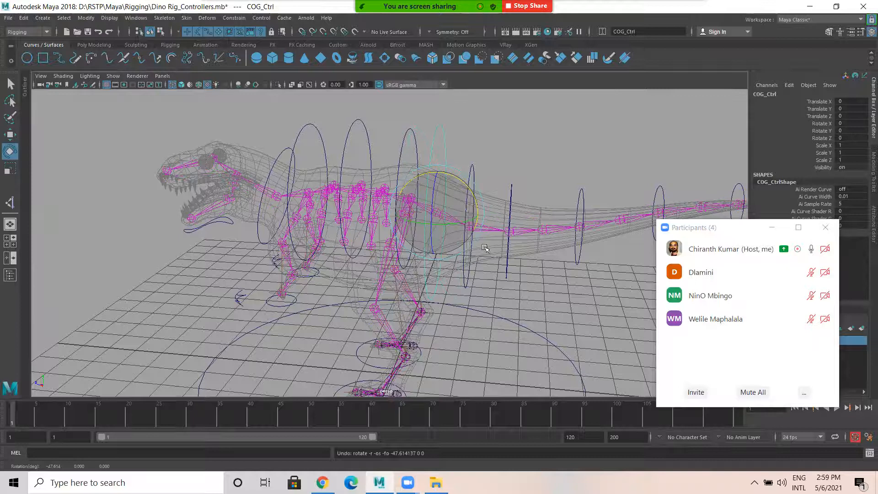
key(w)
click(486, 245)
- Parent the Jaw_Ctrl curve under the Neck_Ctrl curve
alt+right_drag(486, 245, 576, 238)
alt+middle_drag(575, 238, 428, 256)
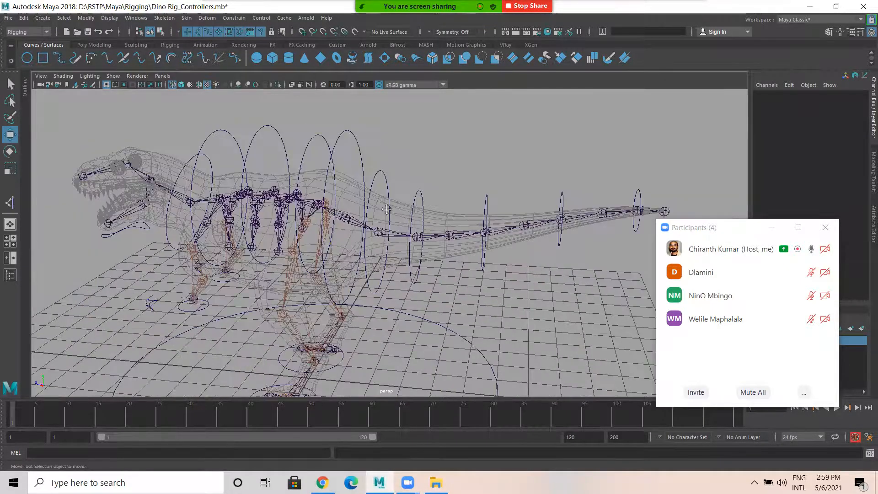
alt+drag(387, 209, 375, 187)
alt+middle_drag(357, 227, 367, 279)
alt+right_drag(312, 191, 548, 187)
alt+middle_drag(548, 187, 569, 187)
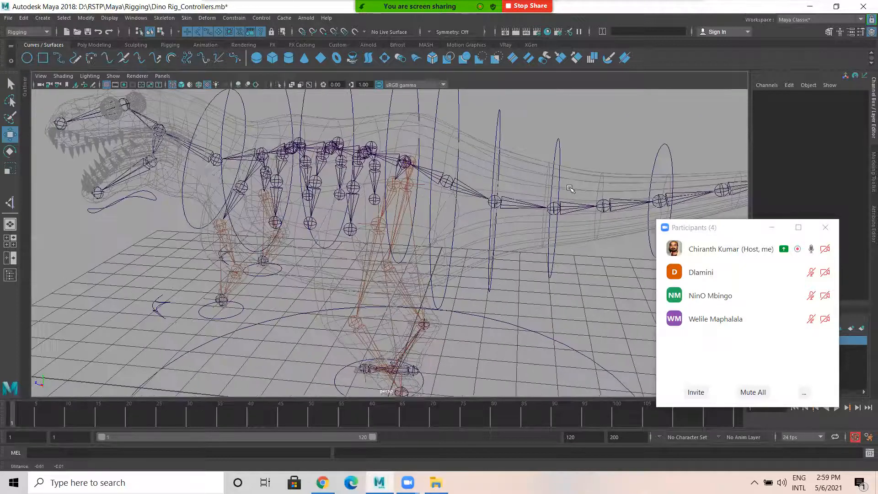
alt+drag(319, 248, 268, 230)
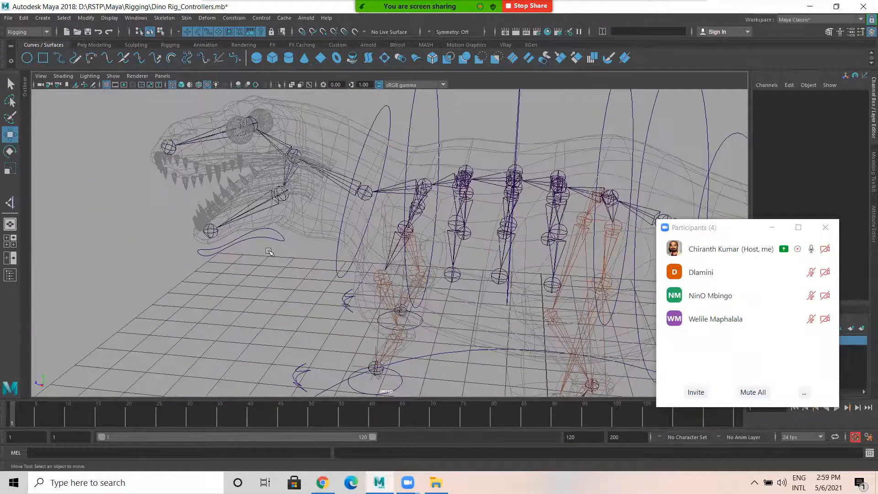
click(268, 250)
key(q)
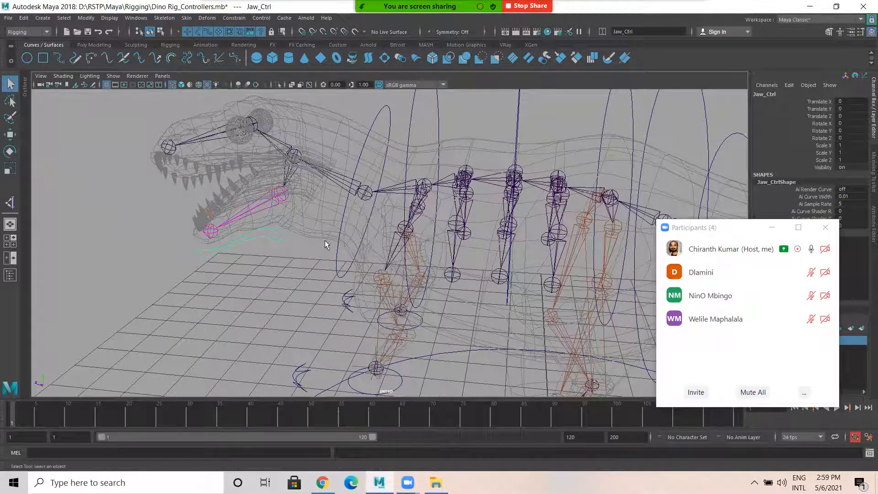
shift+click(345, 240)
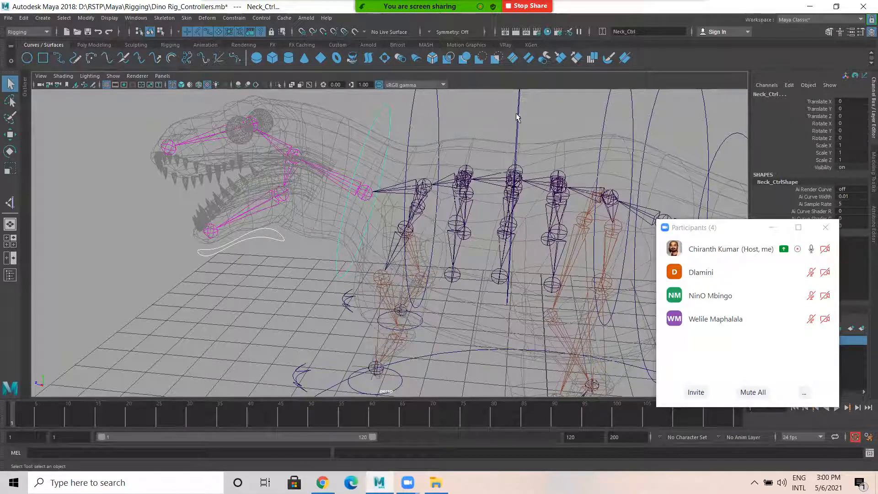
click(275, 236)
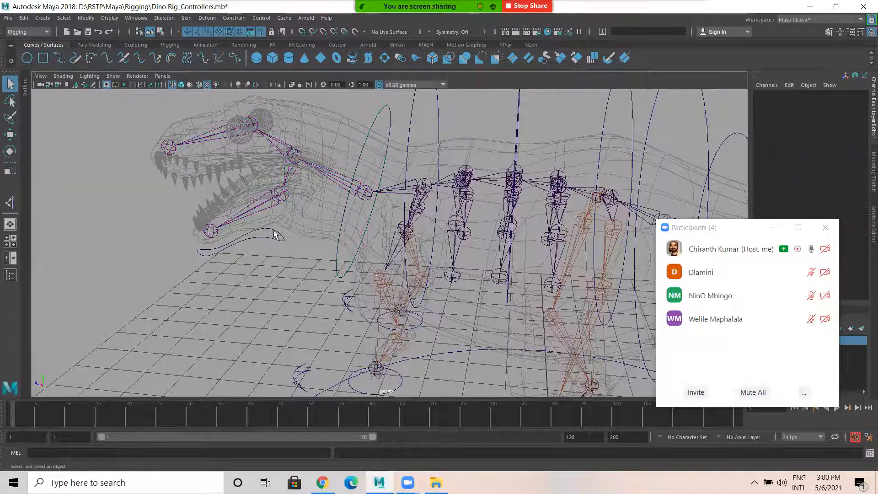
shift+click(343, 260)
key(p)
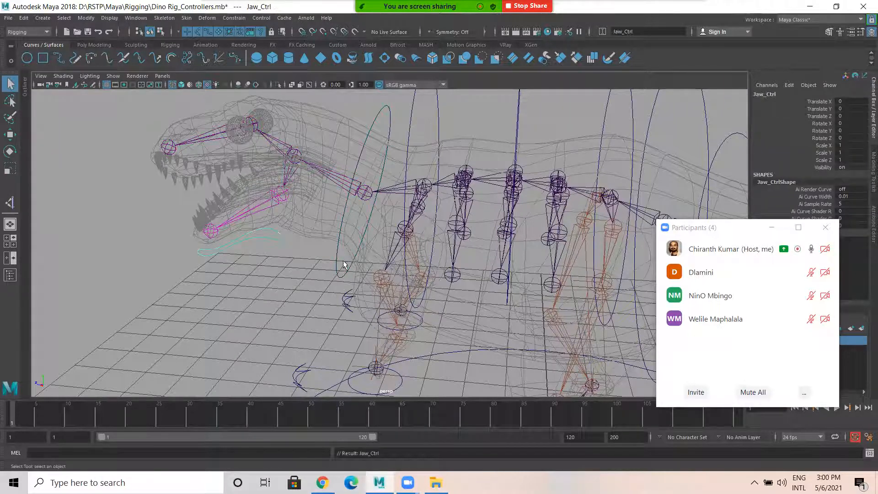
- Parent the Neck_Ctrl curve under Spine_Ctrl, the control at the shoulders, and leave Spine_Ctrl selected
click(344, 257)
alt+middle_drag(414, 94, 286, 147)
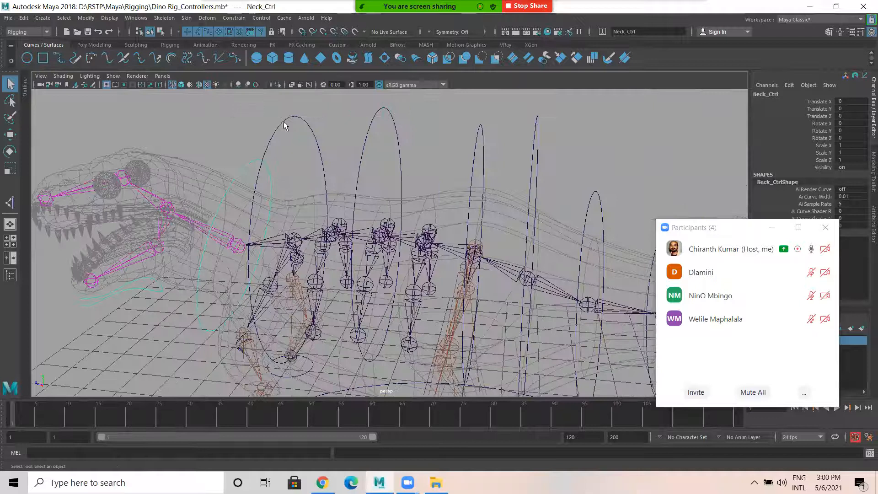
shift+click(291, 137)
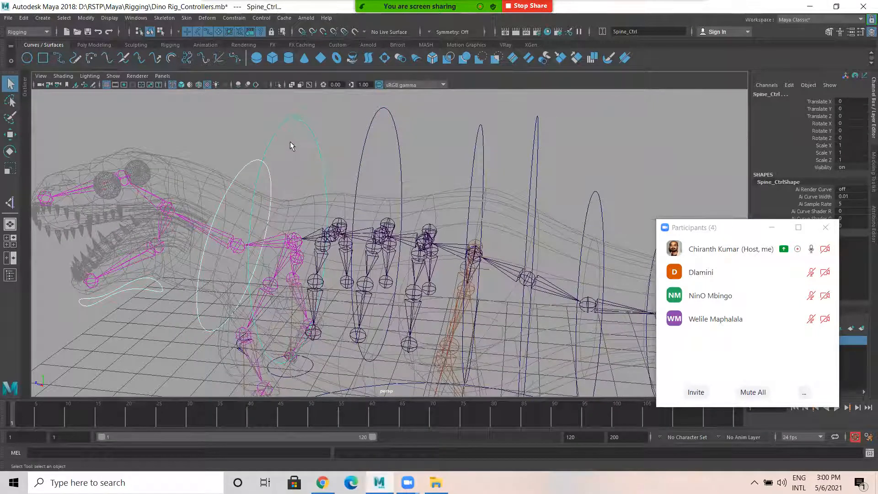
key(p)
click(319, 151)
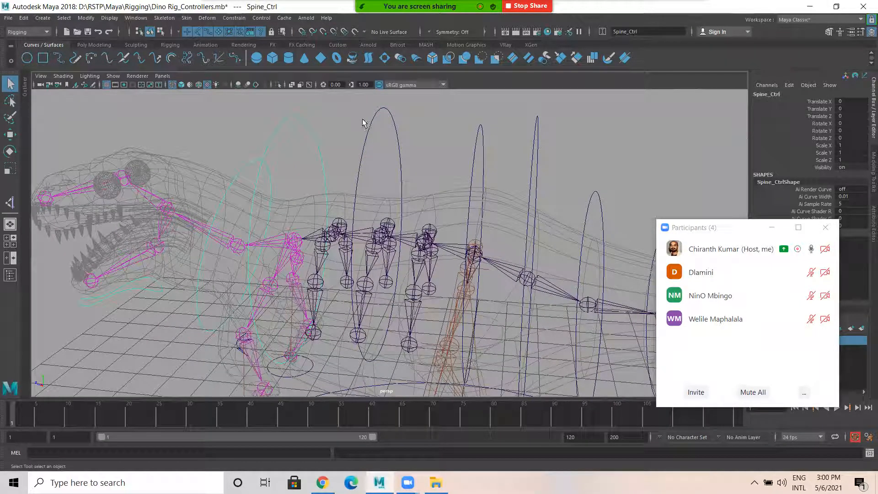
- Parent Spine_Ctrl under Spine_Ctrl1, and Spine_Ctrl1 under Spine_Ctrl2
shift+click(375, 142)
key(p)
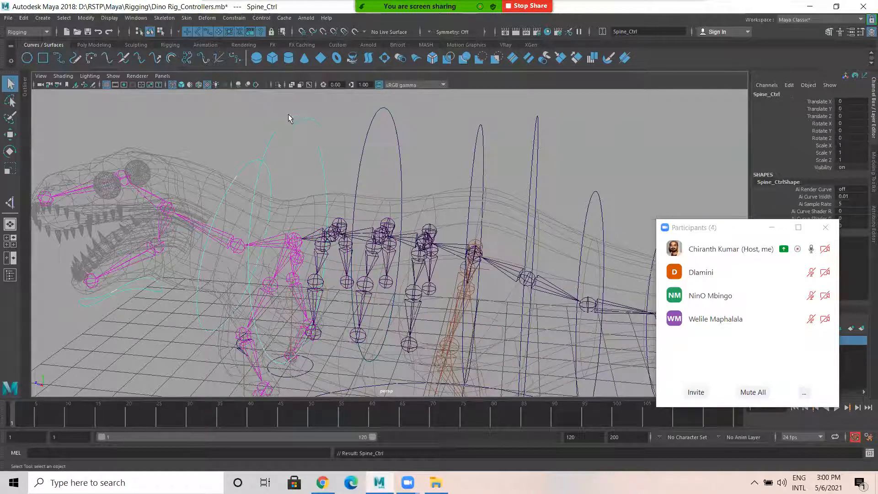
click(371, 121)
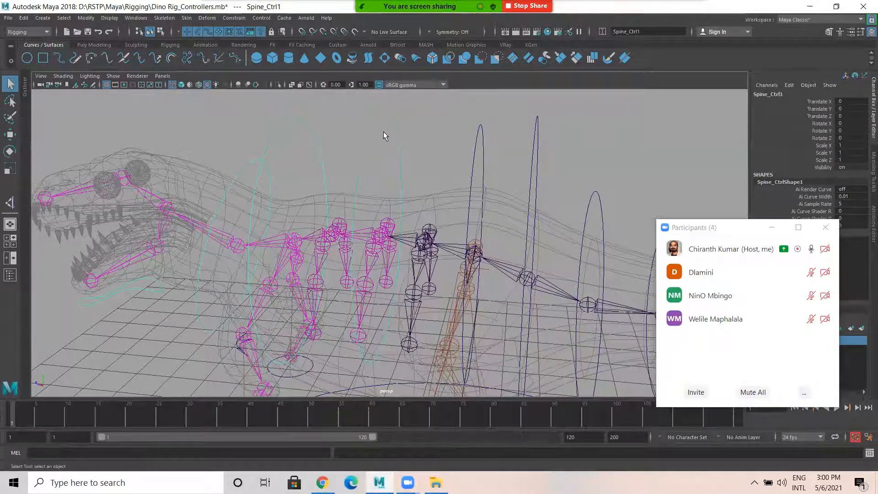
shift+click(487, 156)
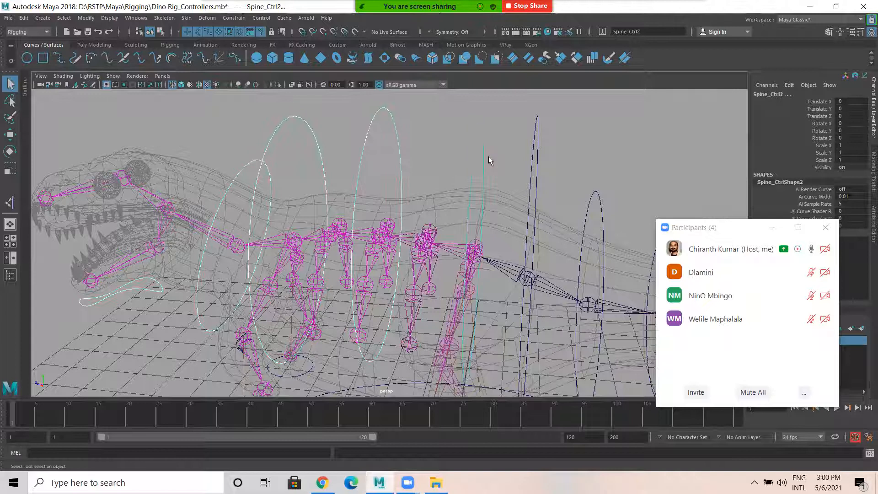
key(p)
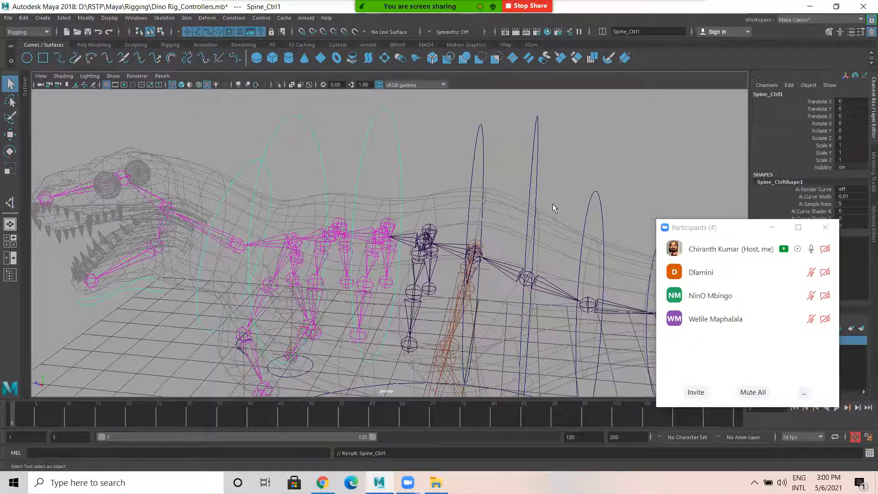
- Parent Spine_Ctrl2 under COG_Ctrl and select COG_Ctrl to check its hierarchy
alt+middle_drag(421, 194, 290, 190)
click(359, 140)
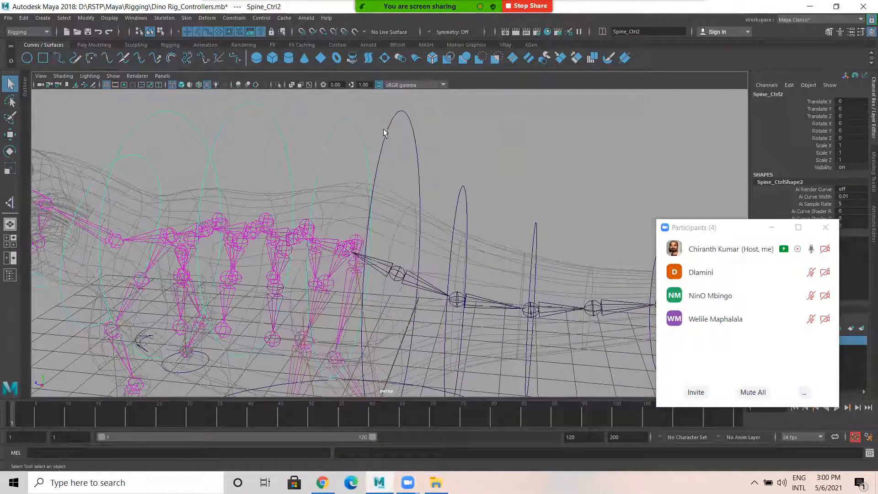
shift+click(396, 147)
key(p)
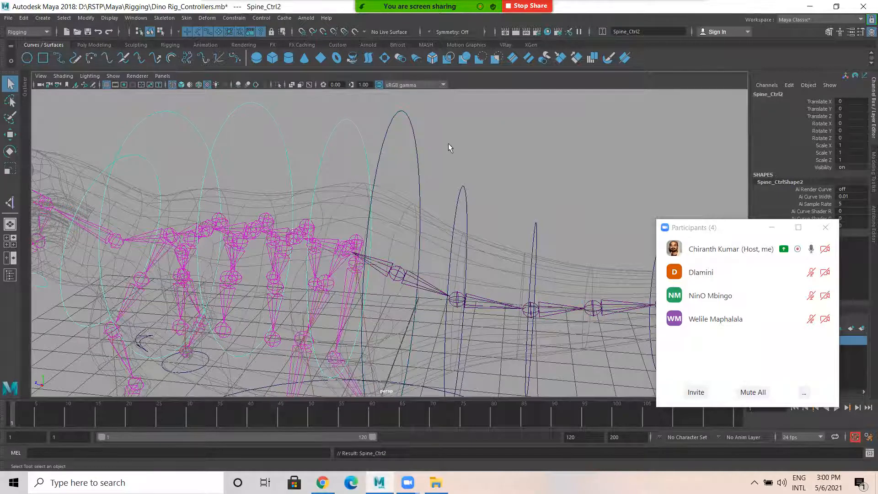
click(447, 142)
click(389, 121)
alt+right_drag(496, 237, 383, 182)
alt+middle_drag(383, 182, 378, 123)
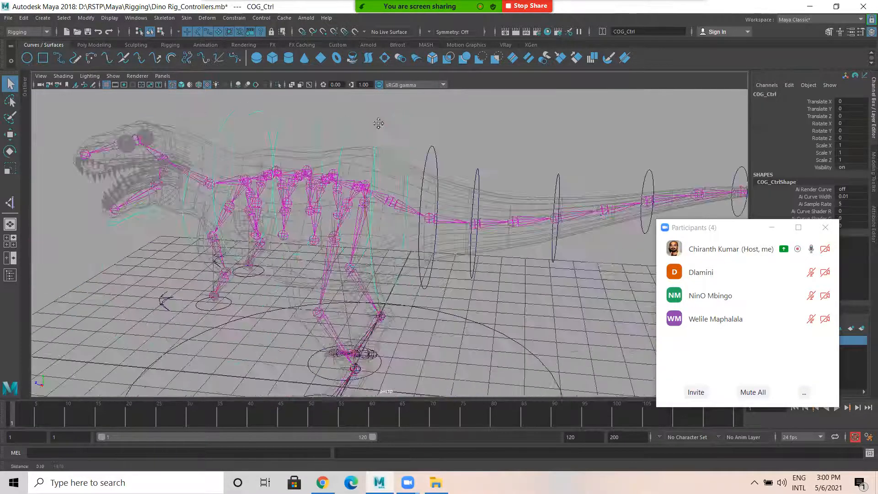
alt+middle_drag(401, 209, 393, 151)
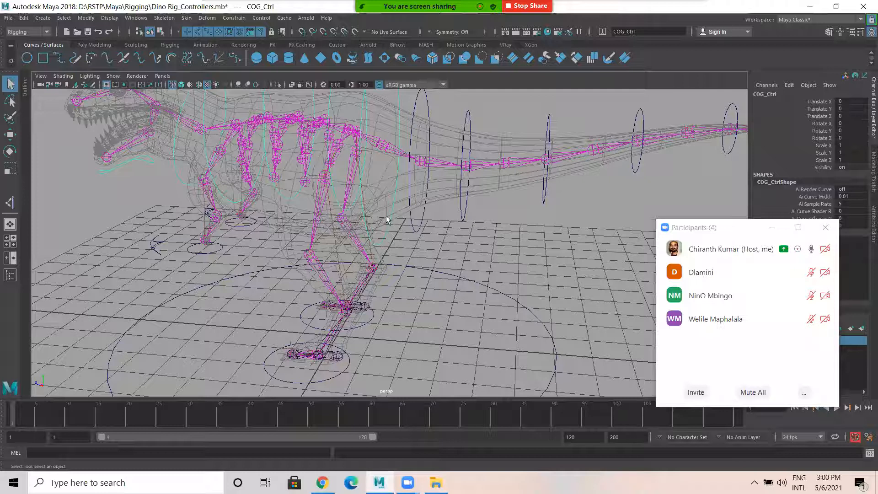
- Chain the tail controls by parenting each curve under the one before it, from Tail_Ctrl4 at the tip up to Tail_Ctrl
click(410, 219)
alt+drag(553, 237, 489, 232)
alt+middle_drag(450, 221, 488, 229)
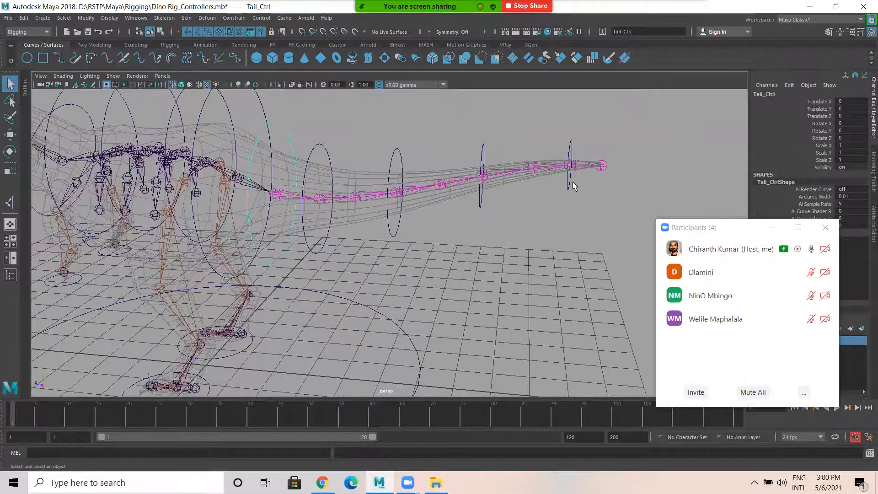
click(570, 182)
click(480, 204)
click(474, 210)
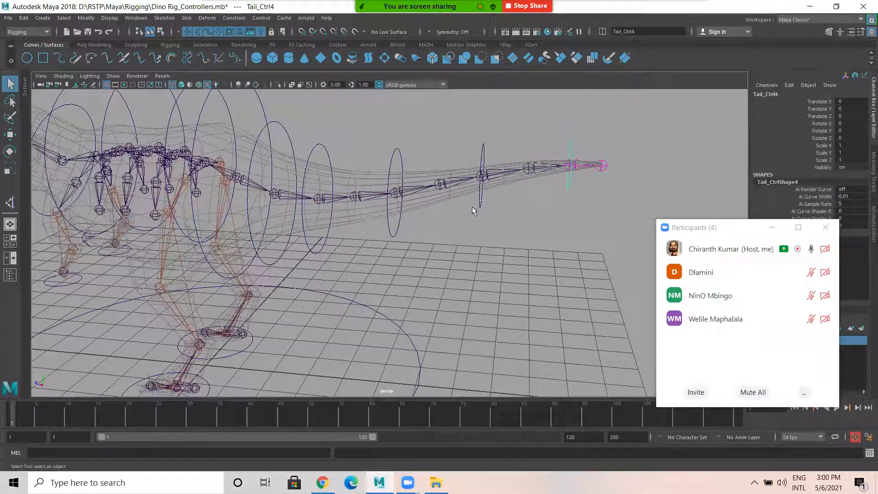
shift+drag(403, 225, 384, 237)
key(p)
click(390, 235)
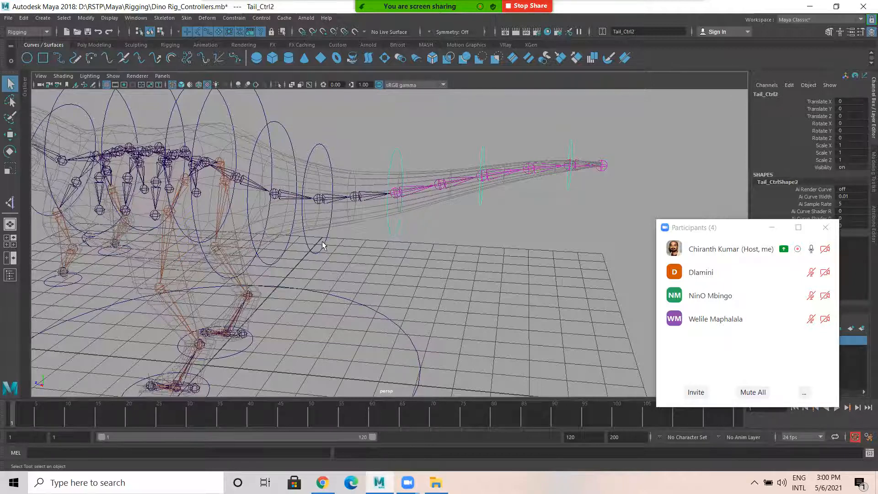
drag(329, 248, 316, 237)
click(287, 264)
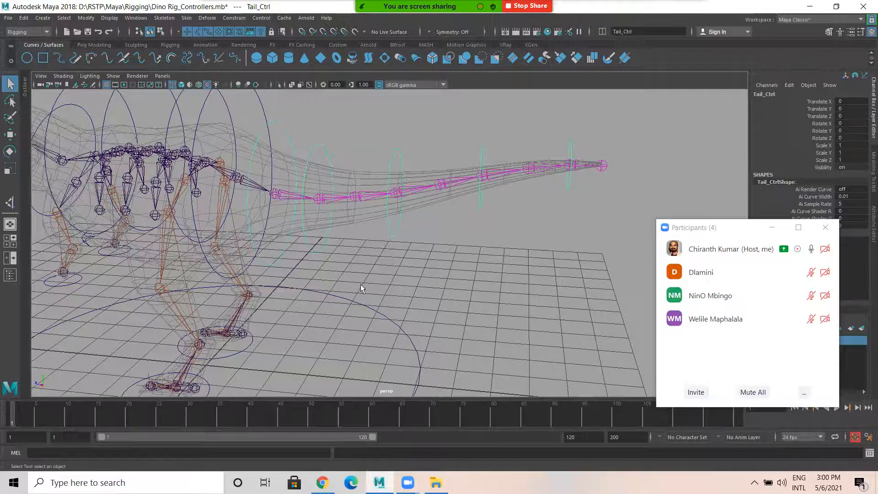
- Parent Tail_Ctrl under COG_Ctrl, the large hip control curve
scroll(310, 271, down, 3)
alt+middle_drag(311, 271, 314, 262)
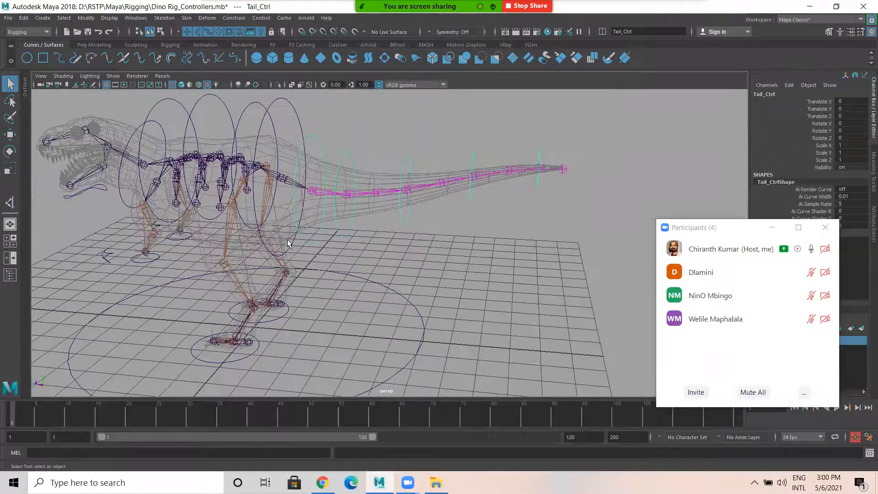
click(293, 251)
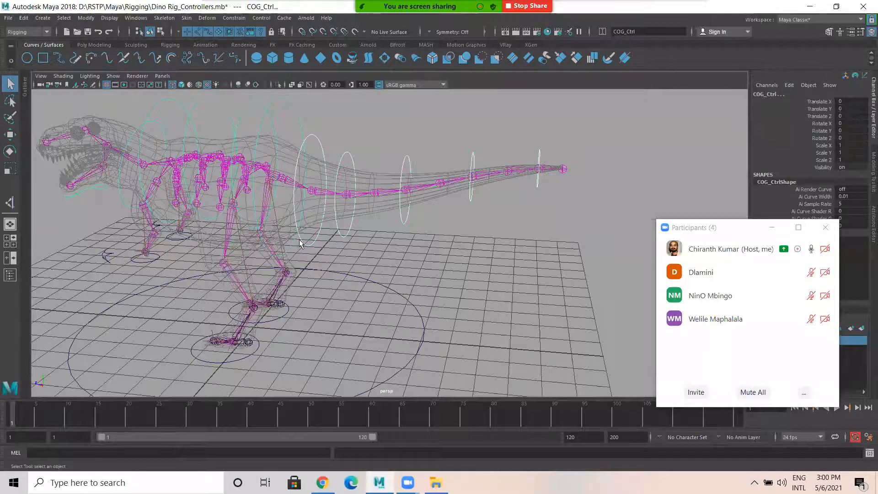
click(300, 243)
click(294, 121)
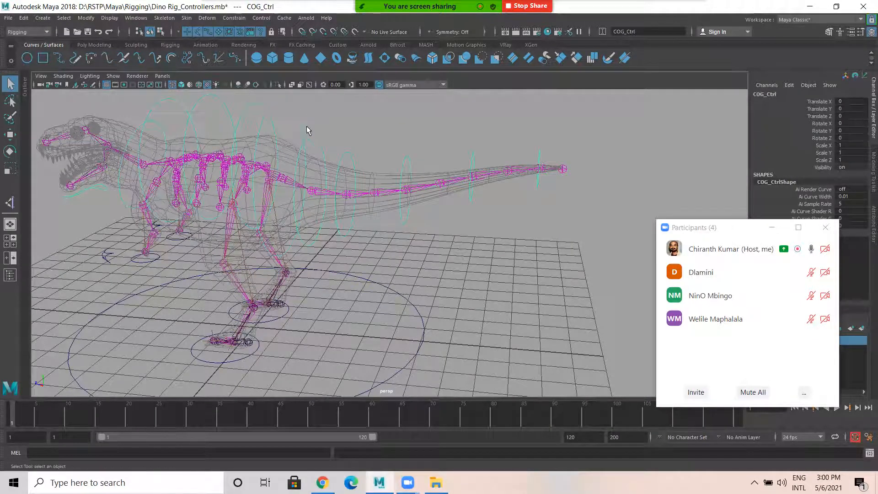
- Parent COG_Ctrl and both leg control curves under Global_Ctrl, the large circle on the ground
click(391, 295)
alt+middle_drag(314, 309, 450, 257)
click(414, 268)
shift+click(358, 309)
shift+click(480, 351)
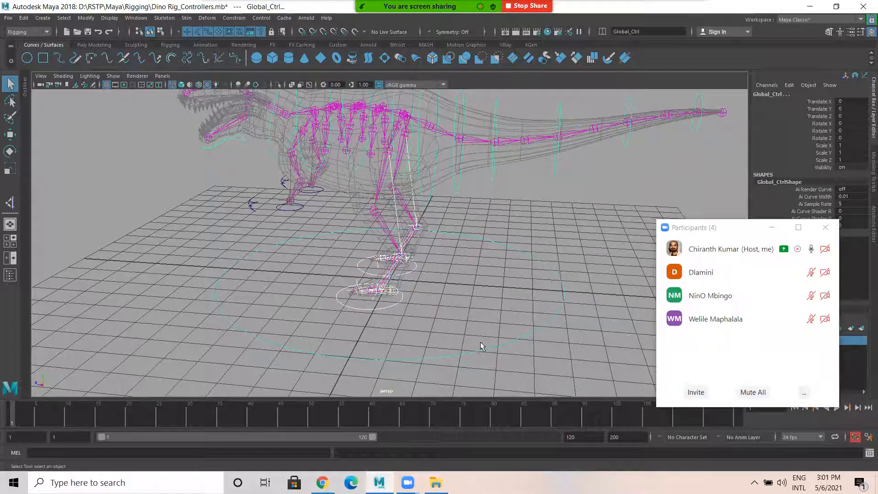
shift+click(477, 344)
- Point-constrain the left arm's ikHandle9 to LT_Hand_Ctrl with Maintain offset on and all constraint axes
alt+drag(379, 297, 251, 251)
scroll(350, 258, up, 5)
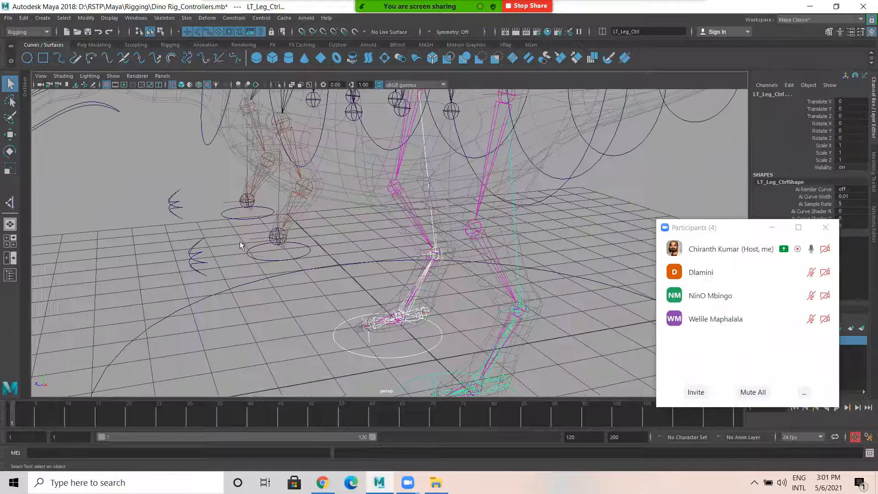
click(252, 252)
scroll(237, 251, up, 2)
scroll(263, 227, up, 3)
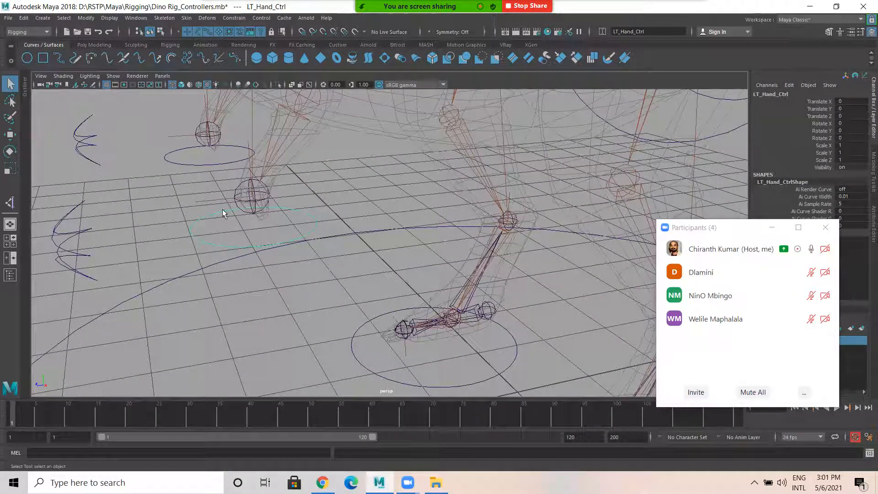
shift+click(199, 203)
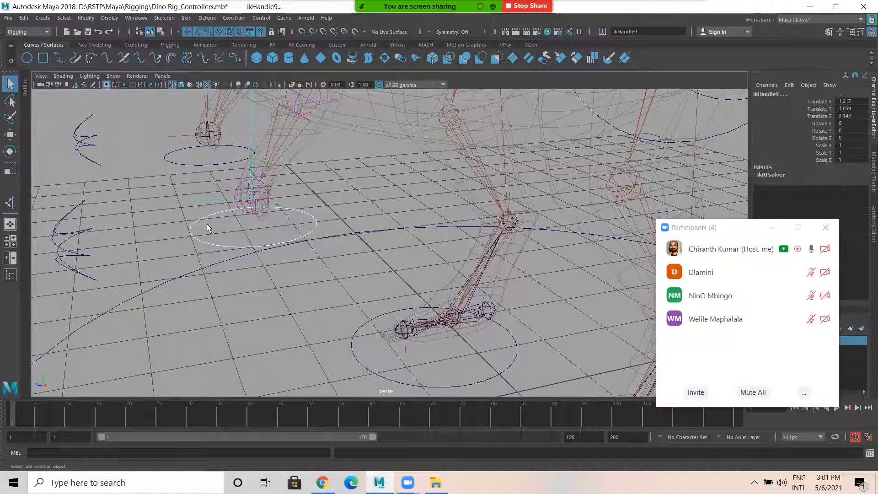
click(233, 19)
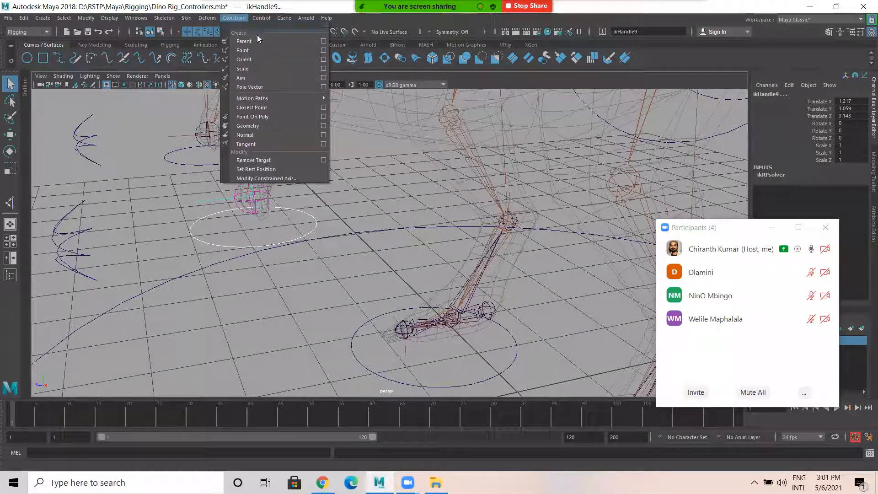
click(321, 51)
click(515, 231)
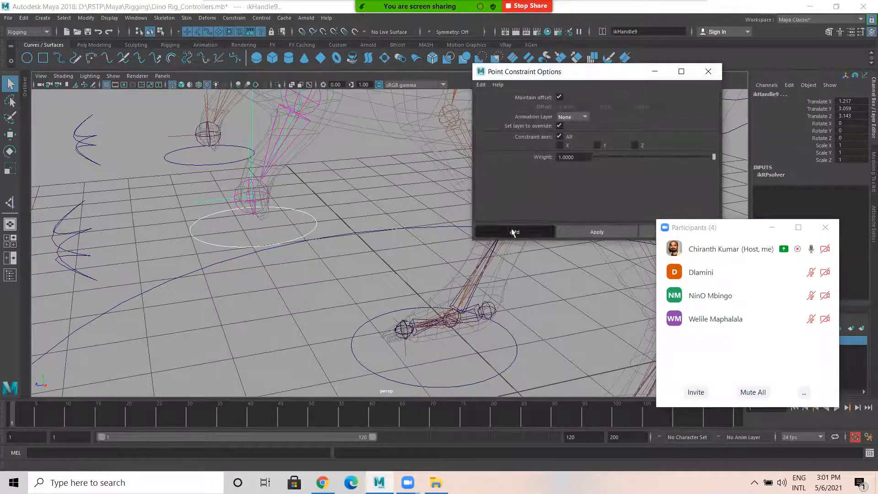
- Test the left hand's point constraint by moving LT_Hand_Ctrl, and undo the move
click(295, 215)
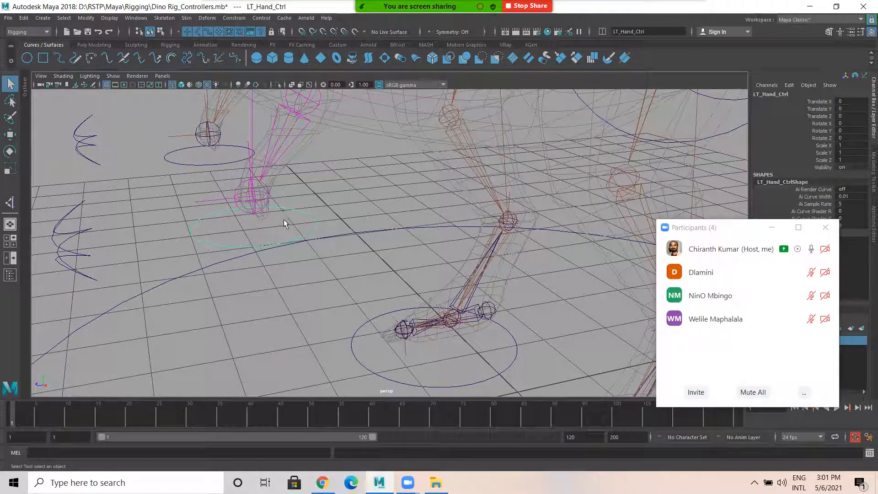
key(w)
drag(256, 223, 283, 222)
key(ctrl+z)
- Point-constrain the right arm's ikHandle10 to RT_Hand_Ctrl with the same constraint settings and clear the selection
alt+middle_drag(220, 179, 302, 215)
click(278, 204)
shift+drag(263, 171, 273, 188)
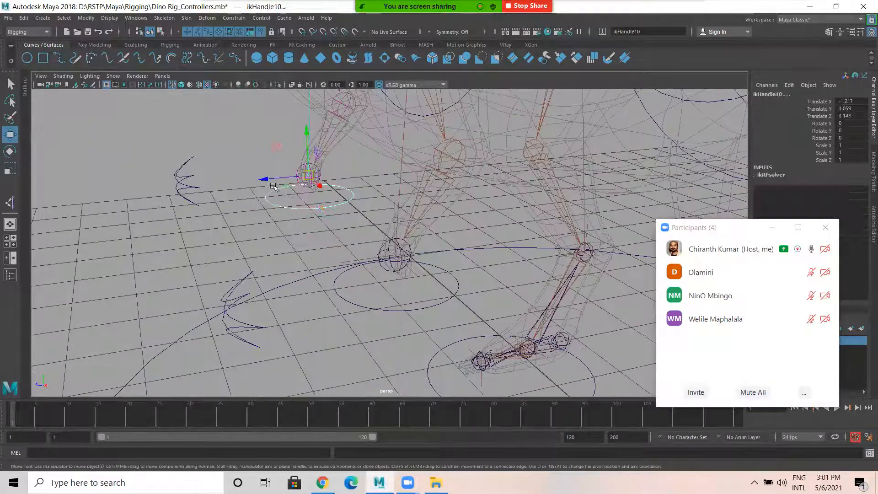
key(g)
click(255, 226)
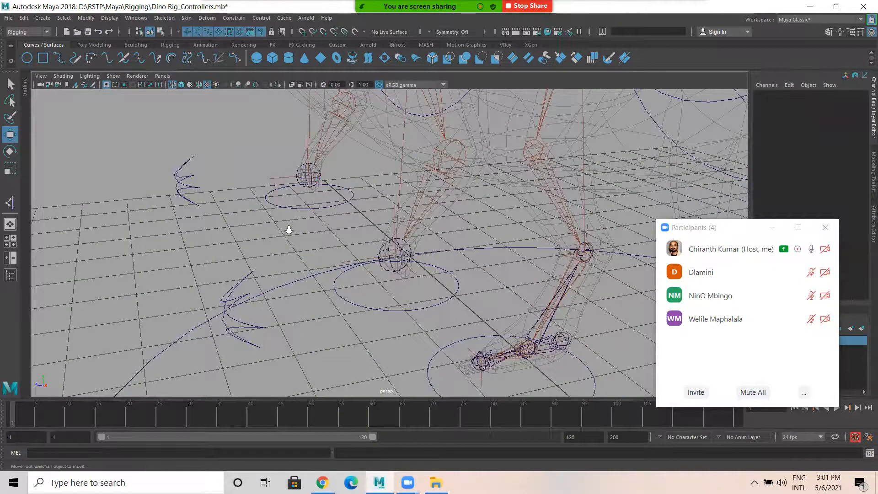
alt+right_drag(288, 229, 173, 223)
alt+drag(252, 217, 356, 229)
alt+middle_drag(335, 231, 269, 259)
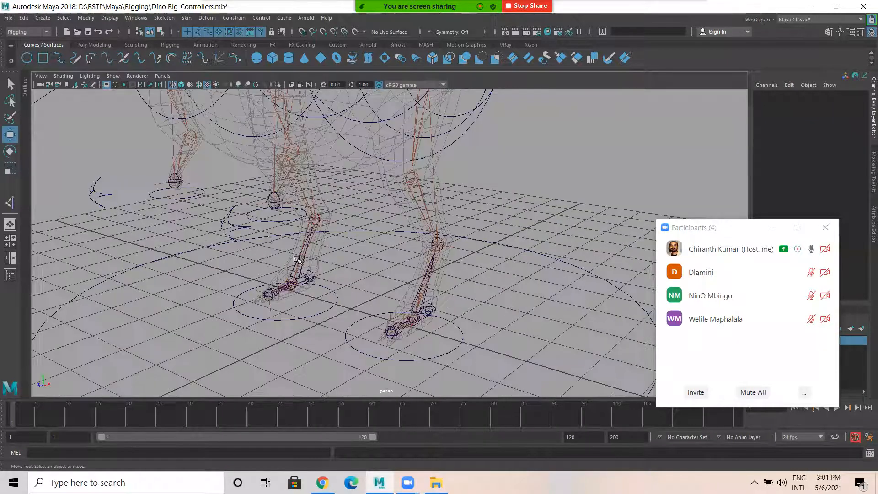
drag(223, 205, 236, 227)
alt+right_drag(244, 259, 287, 271)
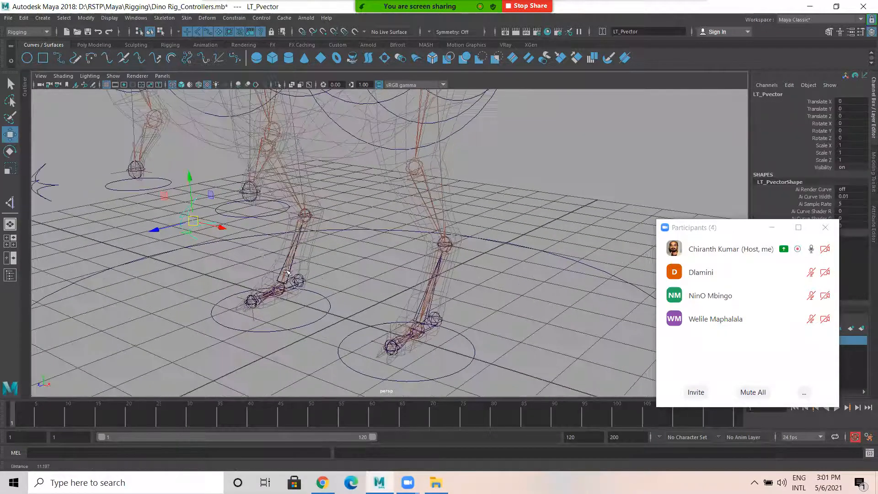
alt+middle_drag(383, 271, 379, 245)
alt+right_drag(379, 245, 183, 237)
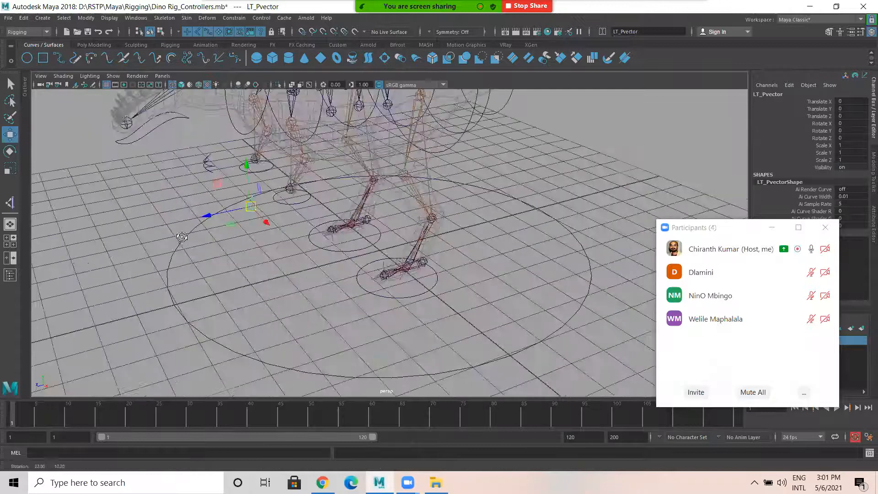
- Parent LT_Hand_Ctrl and RT_Hand_Ctrl under Spine_Ctrl, the control at the shoulders
alt+middle_drag(325, 218, 323, 245)
drag(285, 220, 288, 231)
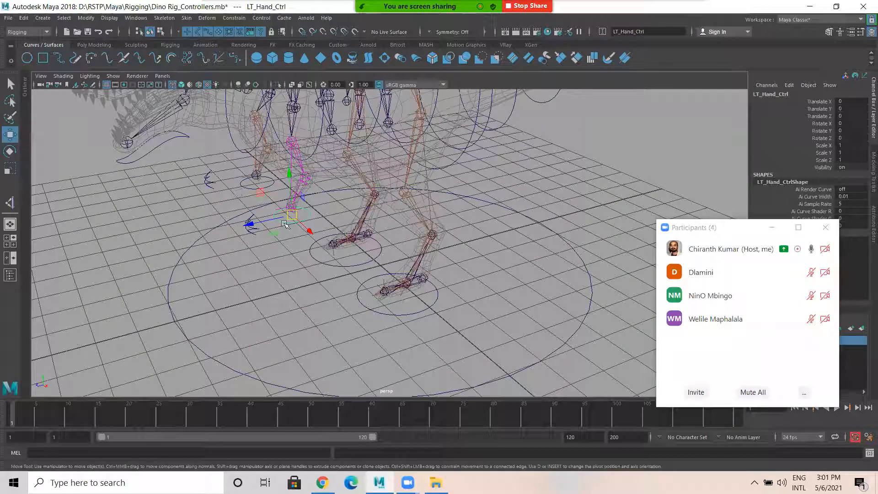
shift+click(245, 183)
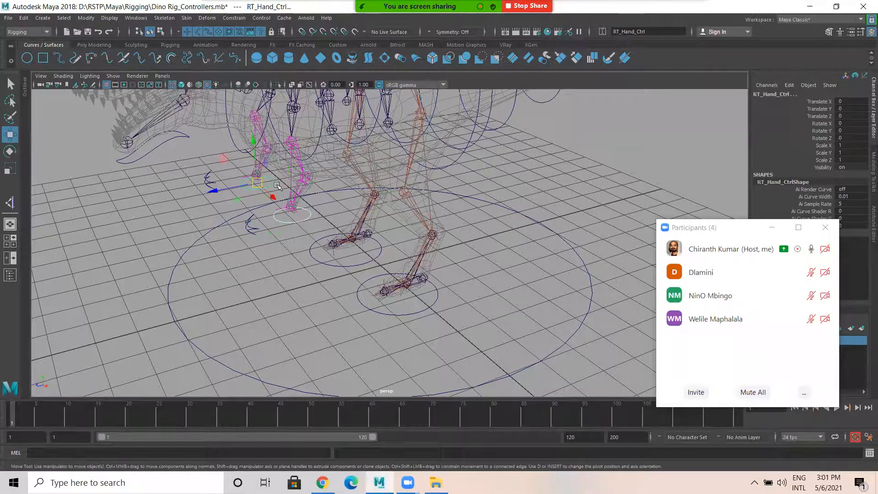
scroll(285, 201, down, 2)
alt+drag(334, 240, 317, 241)
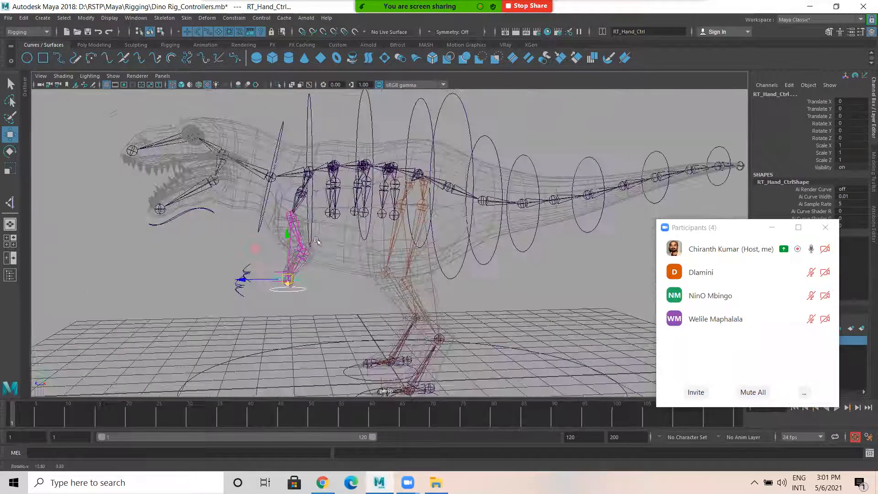
click(309, 115)
key(p)
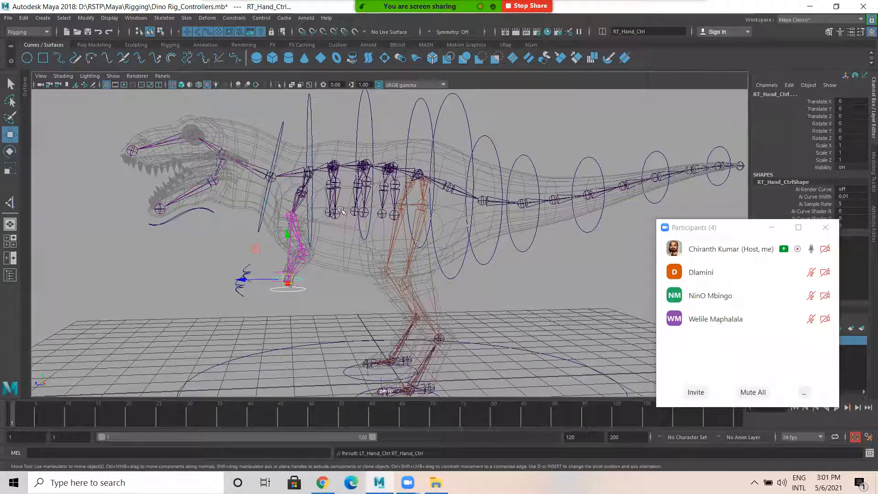
- Test the hand parenting by rotating Spine_Ctrl, and undo the rotation
drag(300, 113, 337, 132)
key(e)
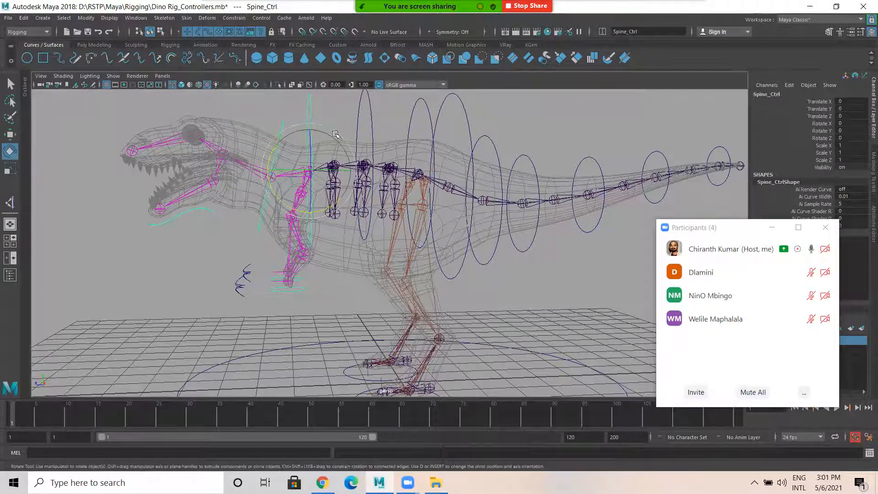
drag(273, 193, 294, 227)
key(ctrl+z)
key(ctrl+z)
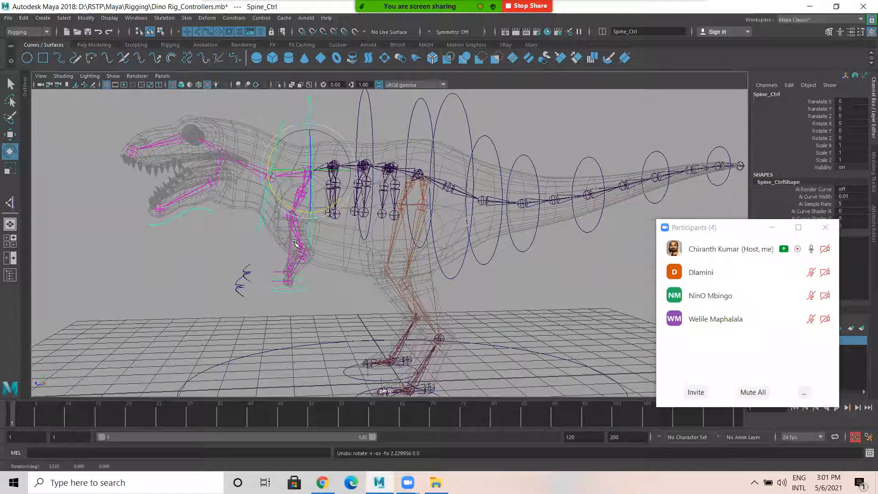
- Add a pole vector constraint from LT_Pvector to the left leg's ikHandle1
key(w)
click(245, 280)
alt+drag(244, 279, 260, 206)
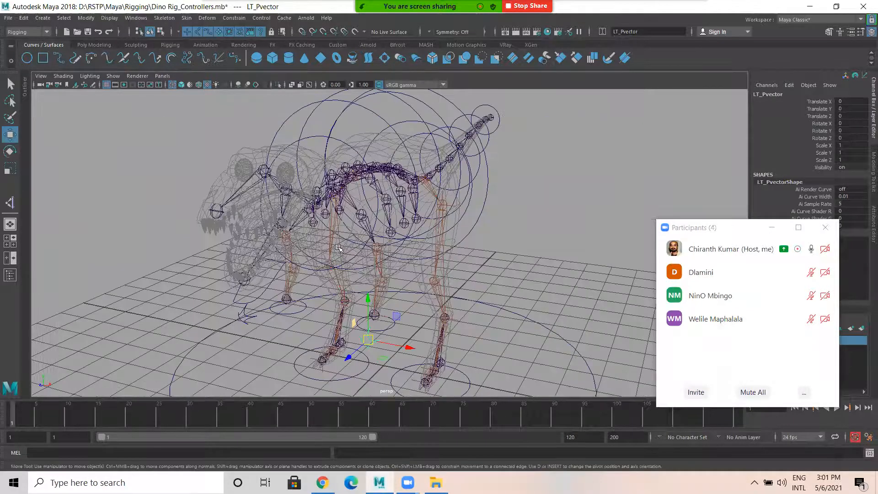
scroll(338, 249, up, 2)
scroll(372, 252, up, 2)
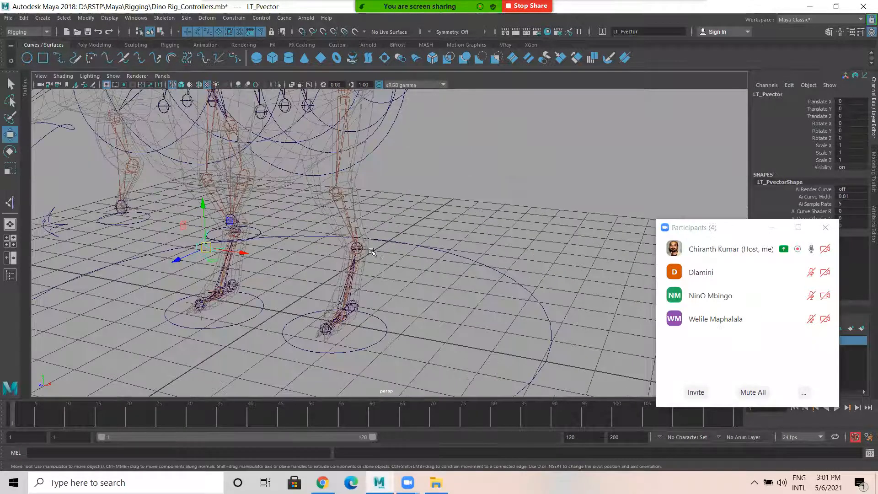
click(354, 248)
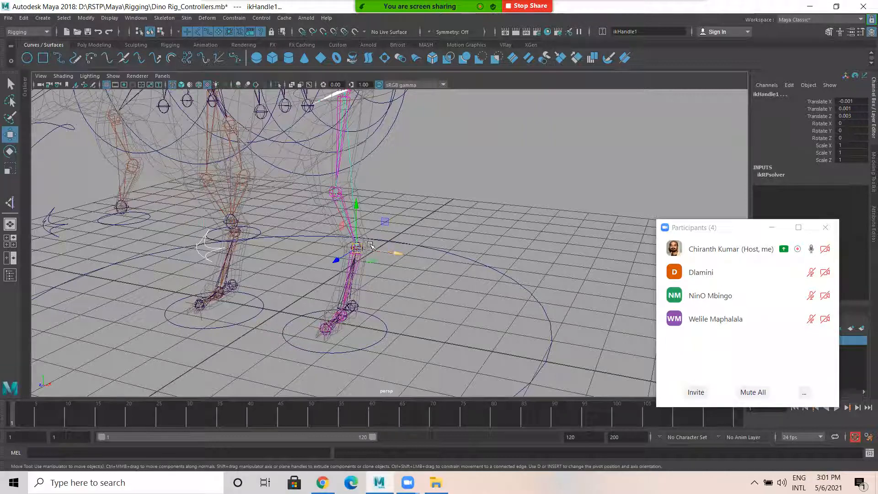
click(239, 21)
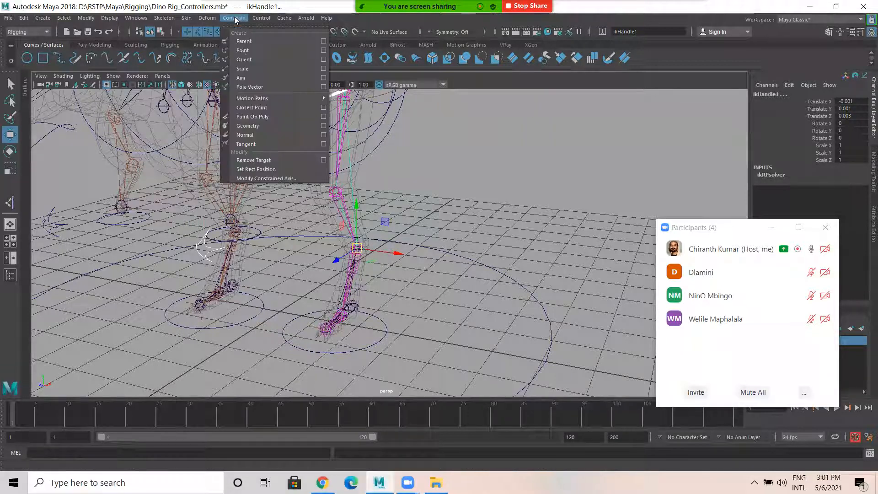
click(264, 84)
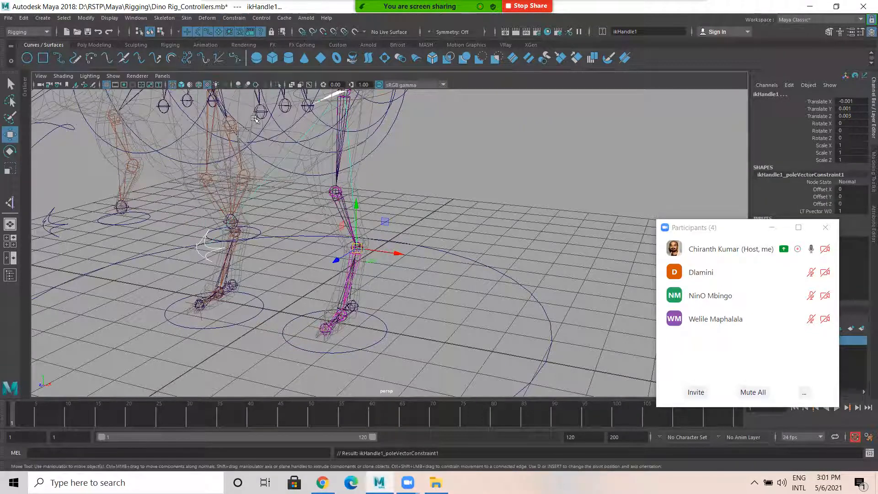
- Add a pole vector constraint from RT_Pvector to the right leg's ikHandle2
click(54, 220)
mouse_move(246, 242)
alt+mouse_down()
mouse_move(276, 238)
mouse_move(231, 244)
alt+mouse_up()
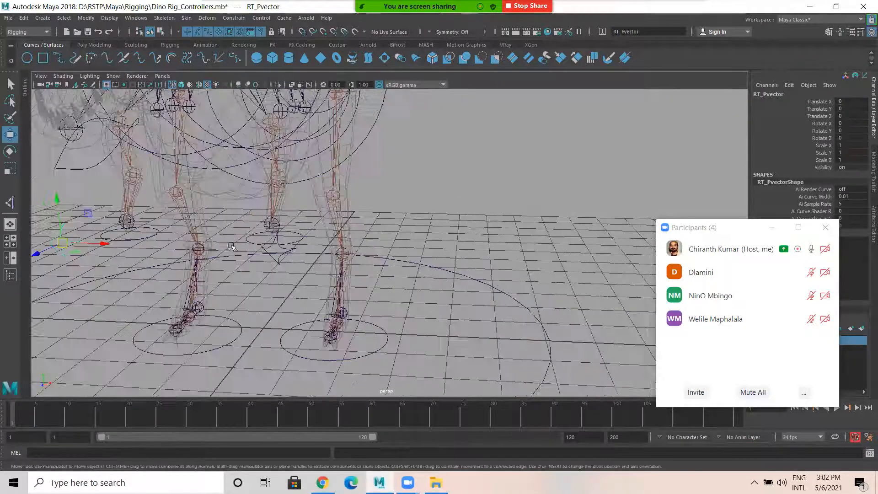
shift+click(214, 252)
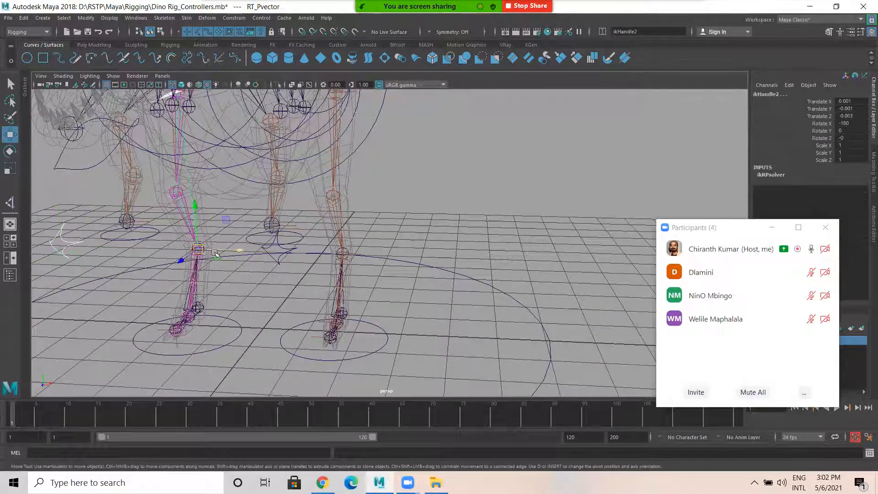
click(234, 18)
click(249, 87)
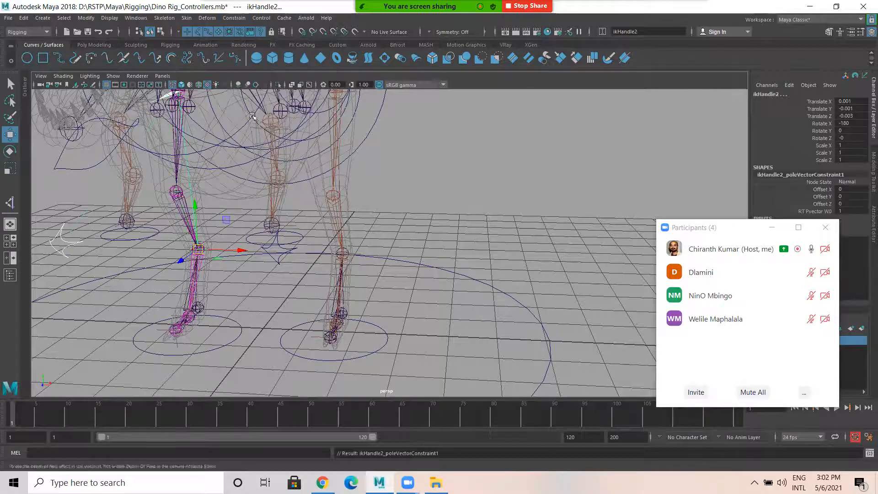
- Test the legs' pole vector constraints by moving RT_Pvector, undo the test, and clear the selection
click(67, 247)
scroll(208, 226, down, 3)
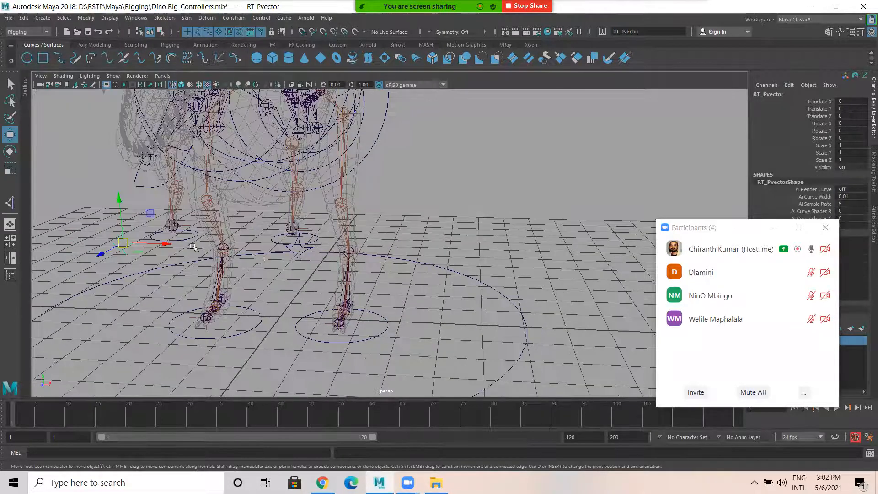
mouse_move(222, 236)
mouse_down()
mouse_move(233, 237)
mouse_move(217, 234)
mouse_up()
key(ctrl+z)
alt+drag(298, 260, 407, 262)
click(325, 247)
key(ctrl+z)
click(444, 197)
alt+right_drag(365, 251, 227, 246)
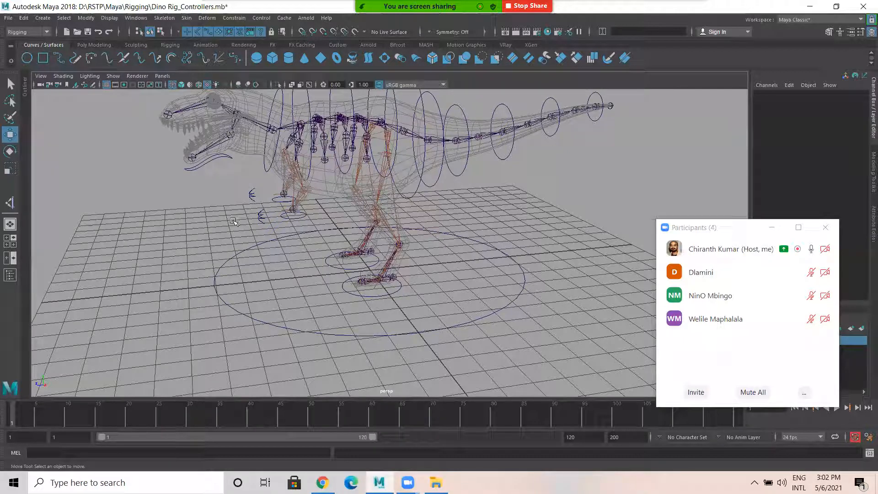
- Parent LT_Pvector and RT_Pvector under Global_Ctrl, the large circle around the feet, and check the hierarchy by selecting Global_Ctrl
click(248, 201)
scroll(295, 260, up, 1)
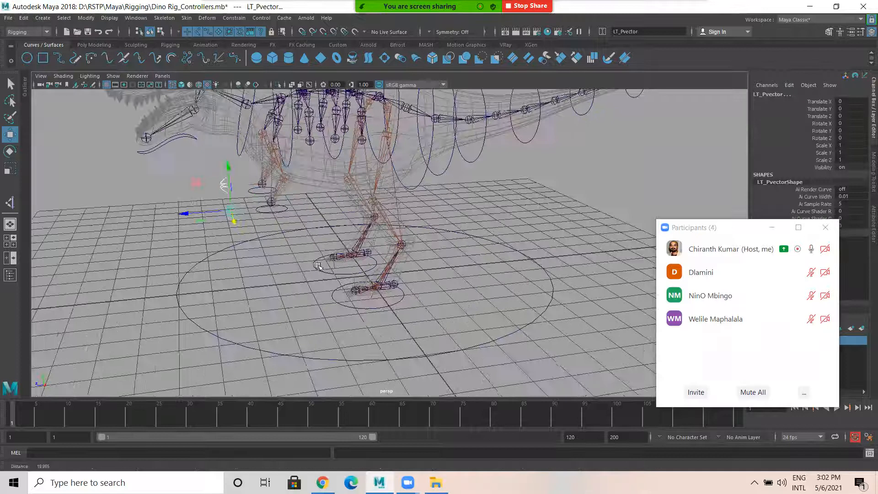
scroll(316, 263, up, 1)
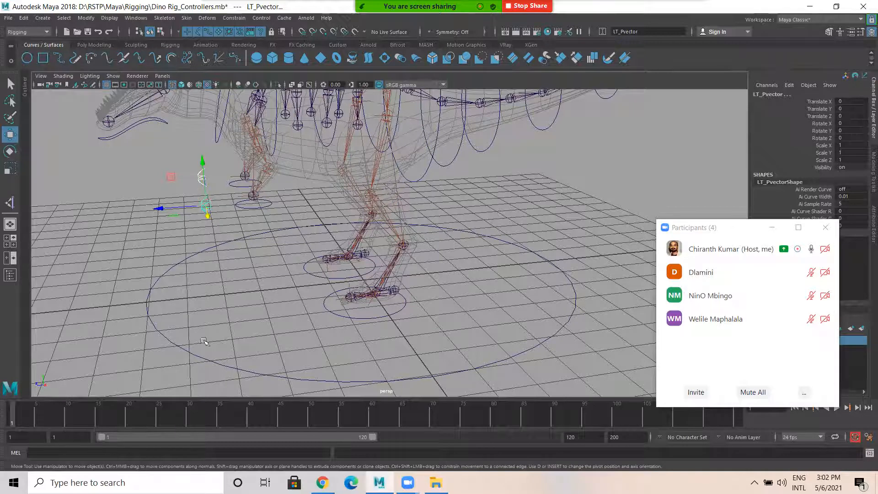
click(211, 362)
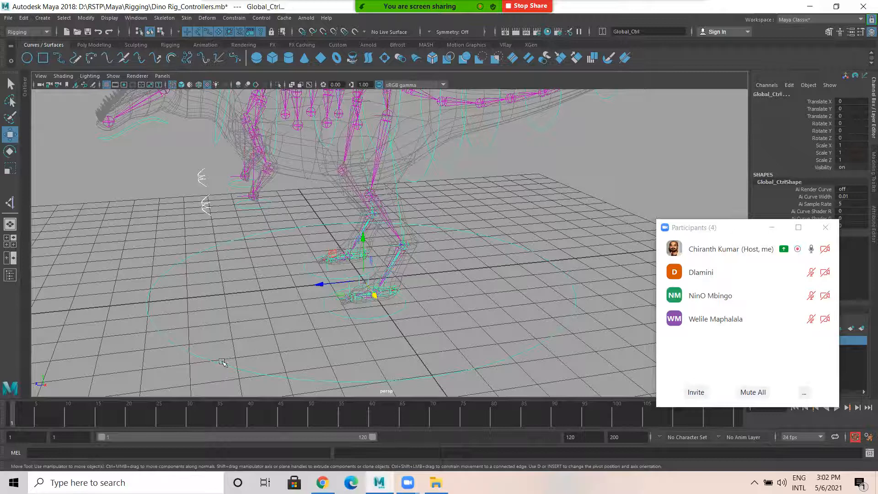
key(ctrl+z)
scroll(245, 353, down, 2)
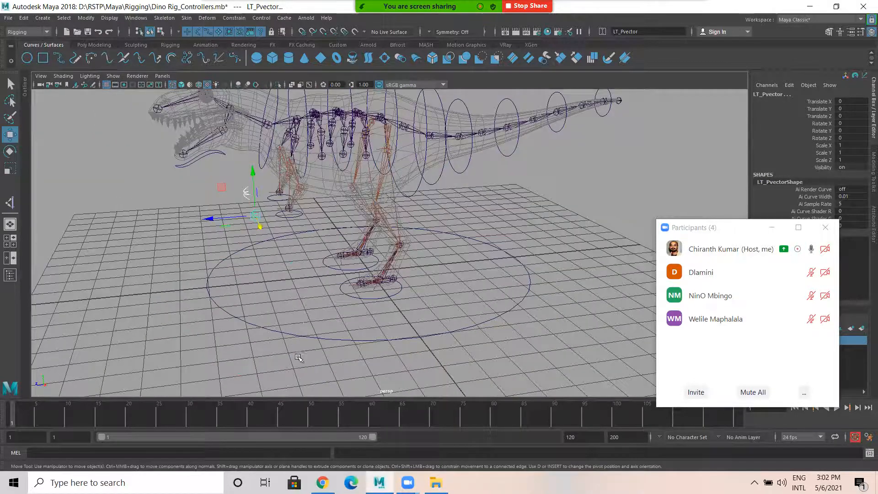
click(348, 341)
scroll(397, 316, down, 1)
scroll(322, 270, down, 2)
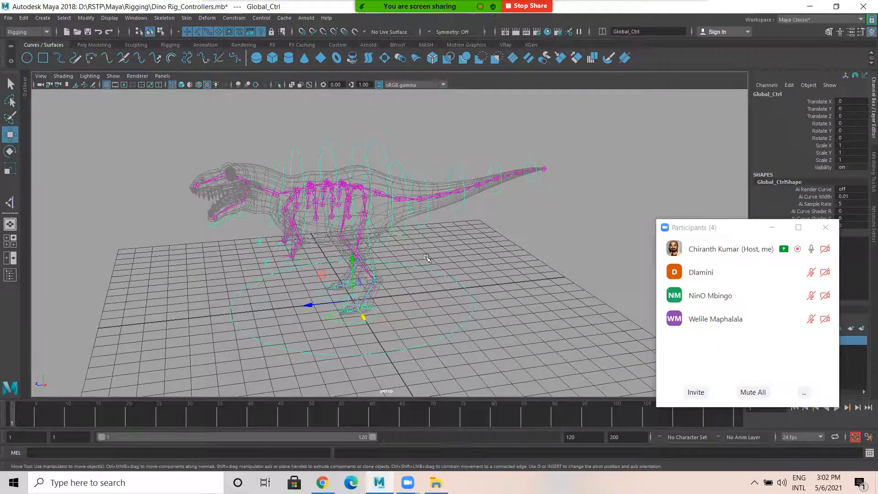
- Group the skeleton from its COG root joint and rename the group Bones_Group
alt+right_drag(277, 271, 467, 276)
alt+drag(377, 257, 356, 305)
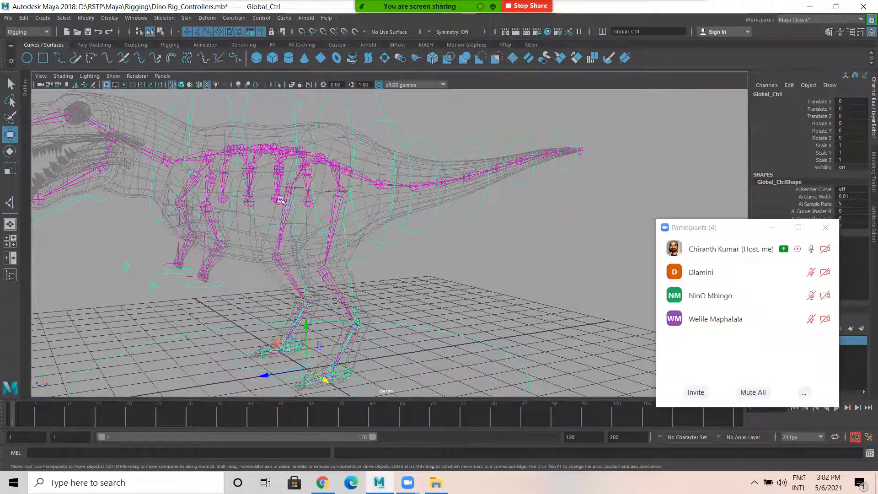
alt+middle_drag(398, 273, 392, 250)
click(400, 255)
alt+drag(373, 160, 359, 170)
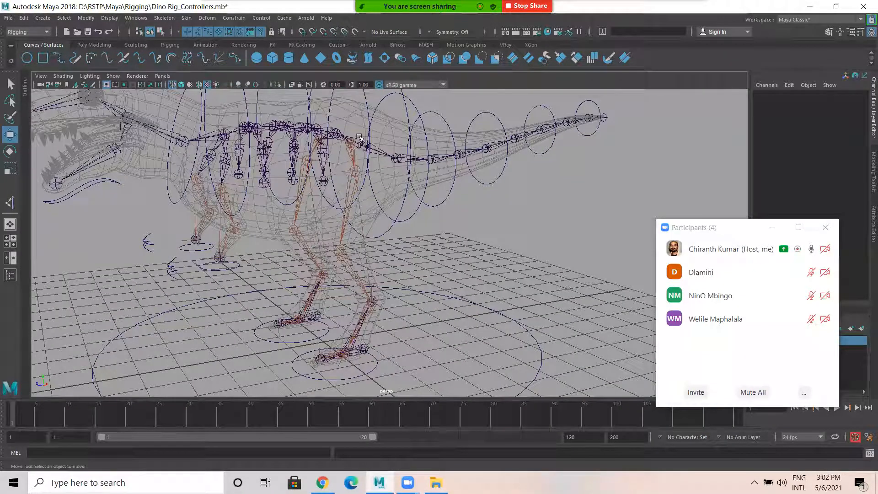
click(372, 151)
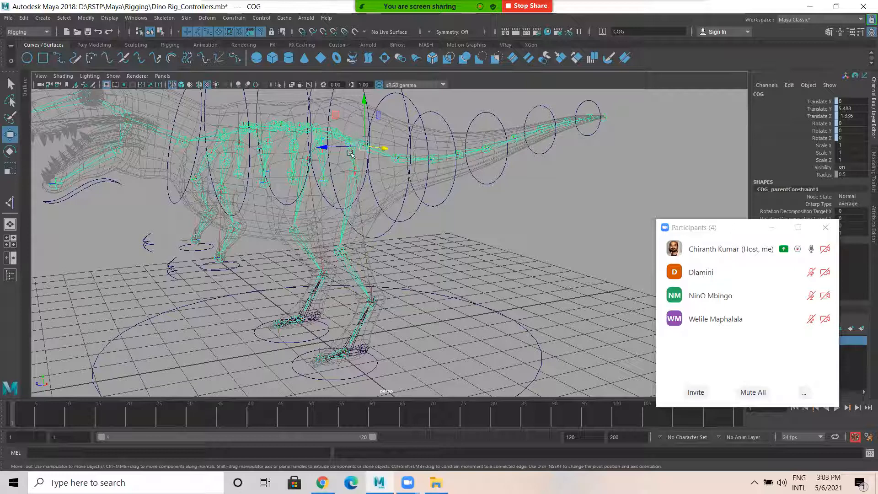
key(ctrl+g)
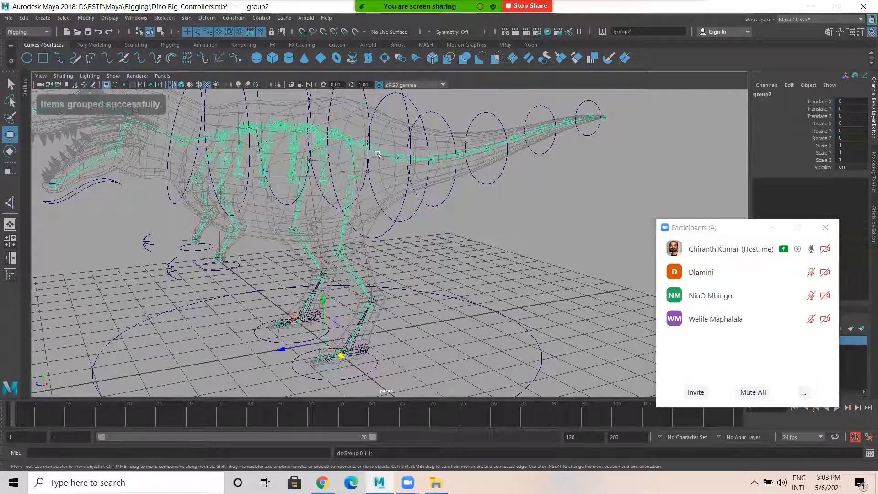
double_click(765, 94)
text(B)
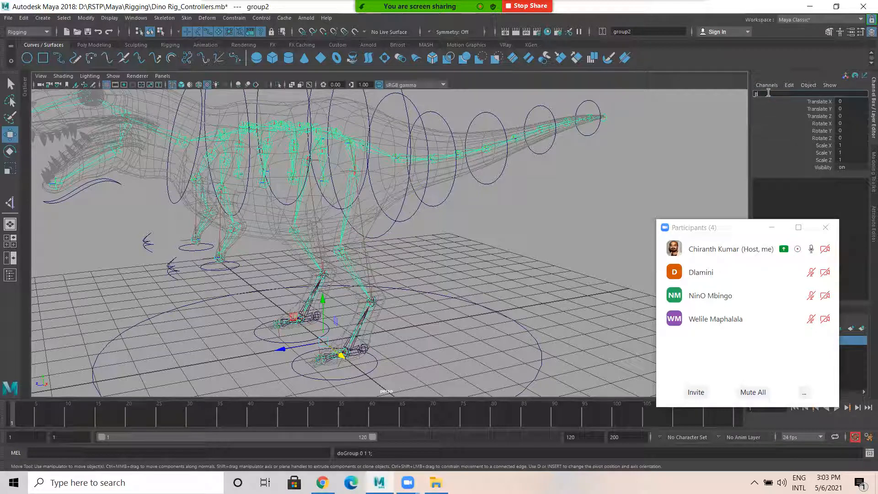
text(one_G)
key(Return)
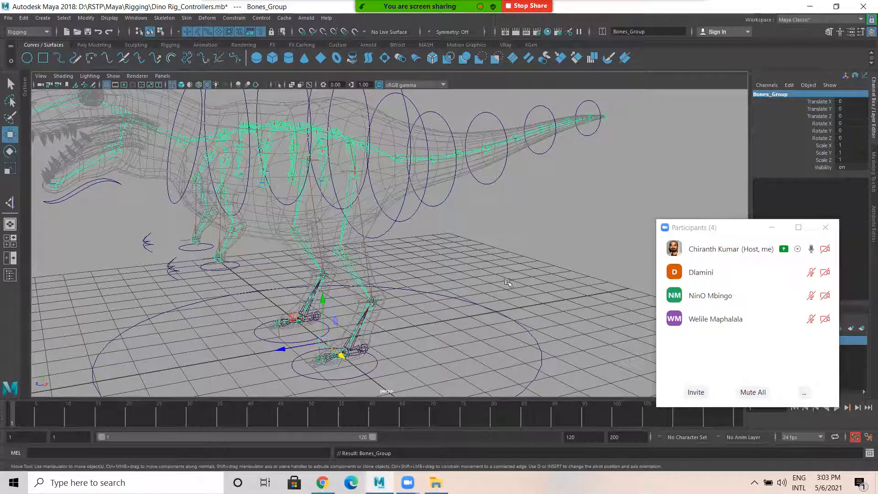
- Parent Bones_Group under Global_Ctrl and clear the selection
click(494, 331)
key(Down)
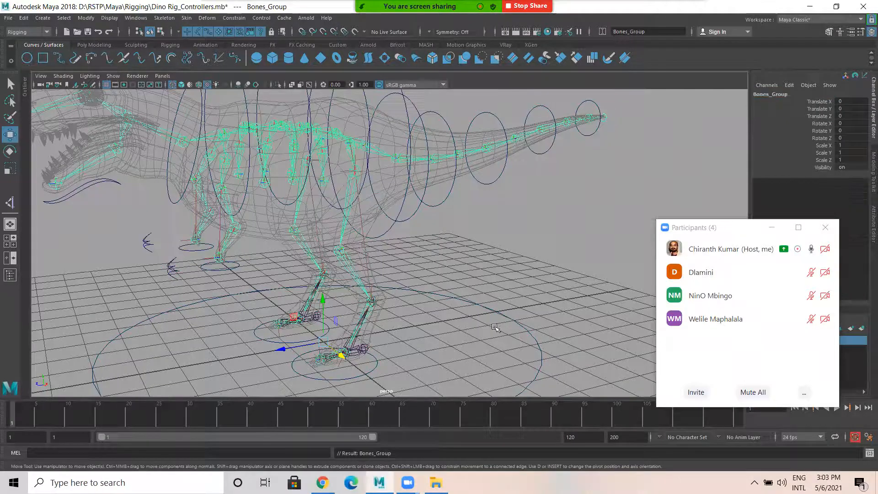
click(473, 233)
- Group the upper-leg handles ikHandle7 and ikHandle8 together with the IK handles at both hands
click(342, 172)
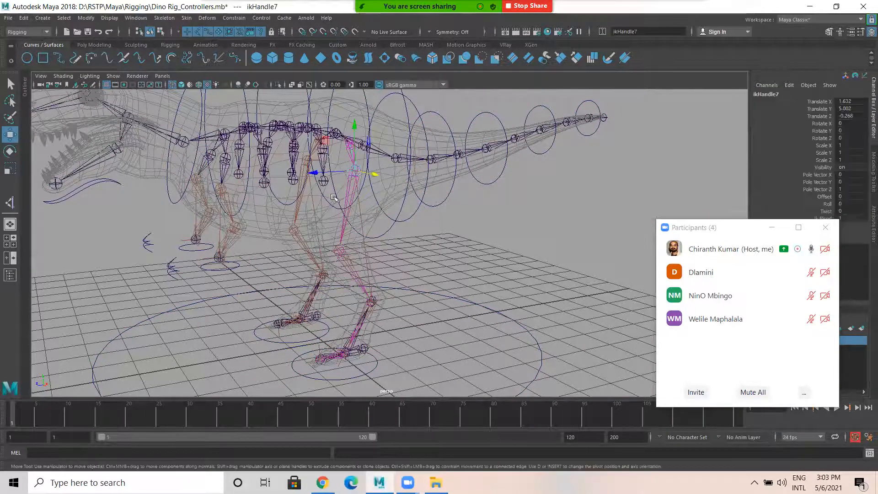
scroll(567, 222, up, 3)
scroll(436, 205, down, 1)
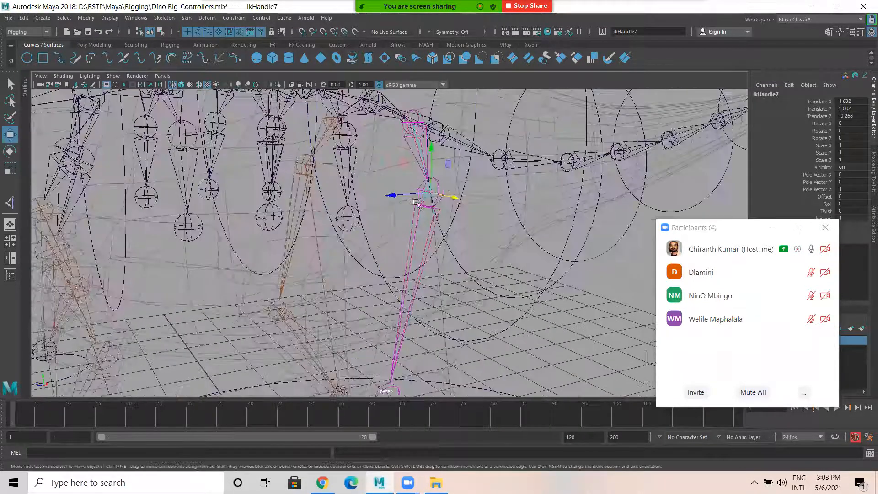
shift+click(322, 163)
scroll(277, 204, down, 2)
scroll(347, 217, down, 3)
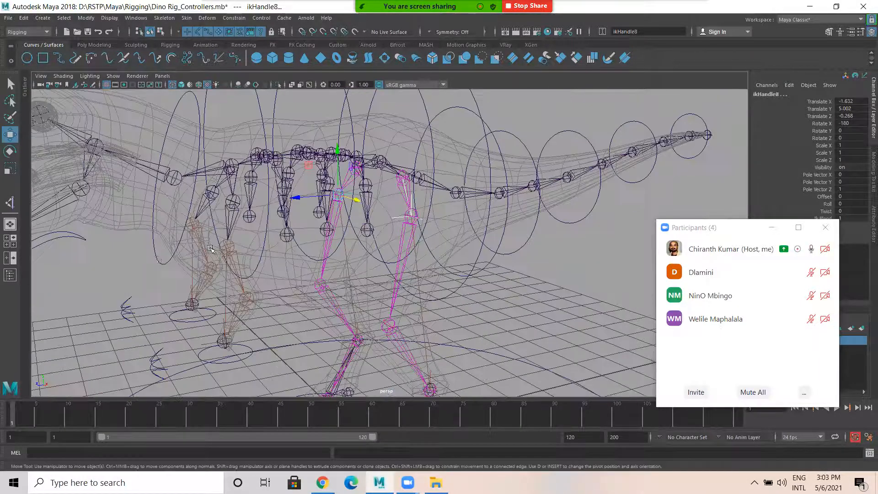
scroll(300, 256, up, 5)
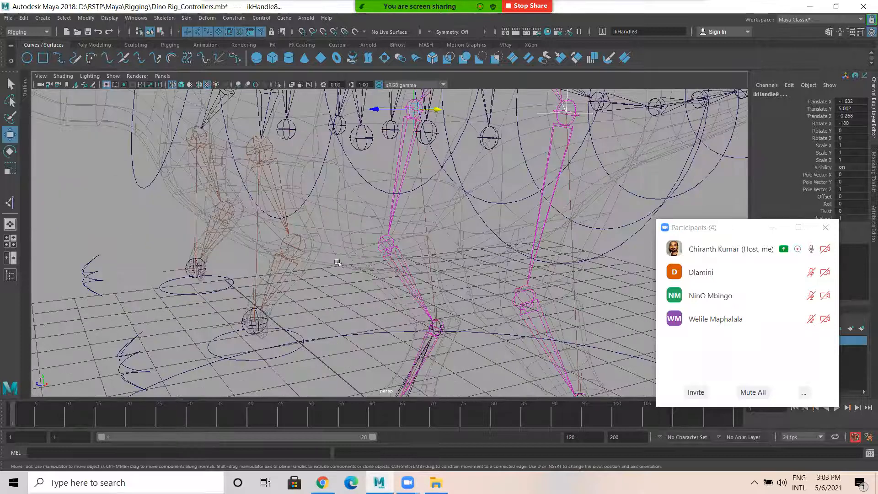
alt+middle_drag(278, 178, 308, 186)
alt+middle_drag(311, 218, 320, 190)
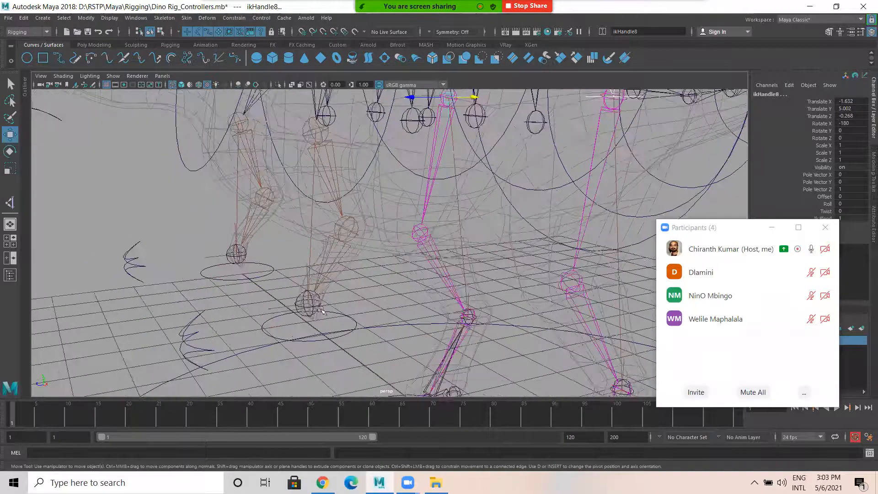
shift+click(276, 307)
click(236, 254)
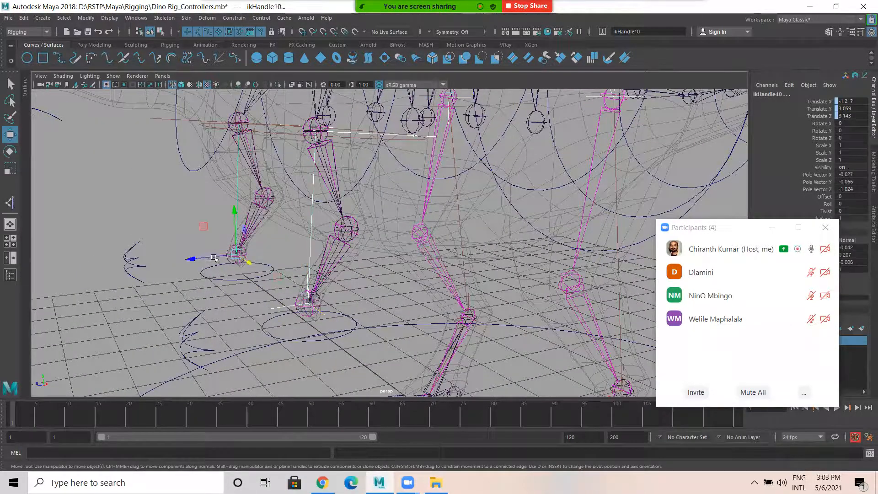
scroll(362, 258, down, 2)
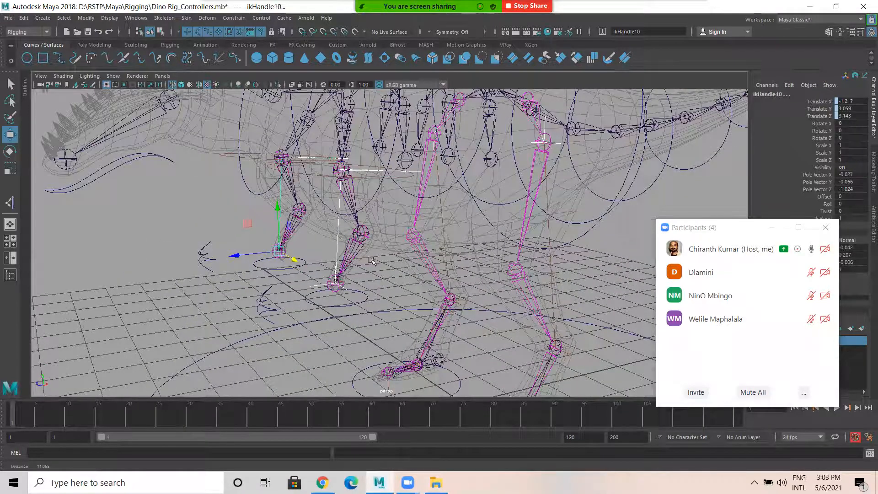
scroll(489, 284, down, 1)
scroll(401, 265, down, 1)
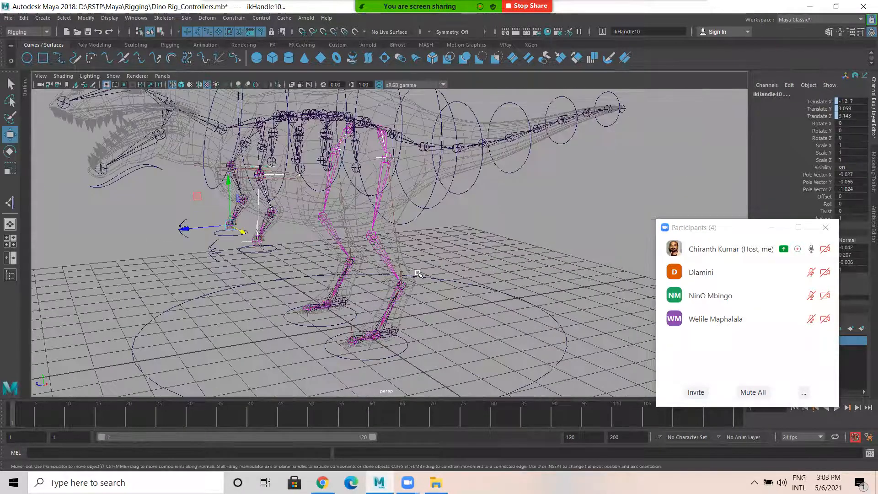
key(ctrl+g)
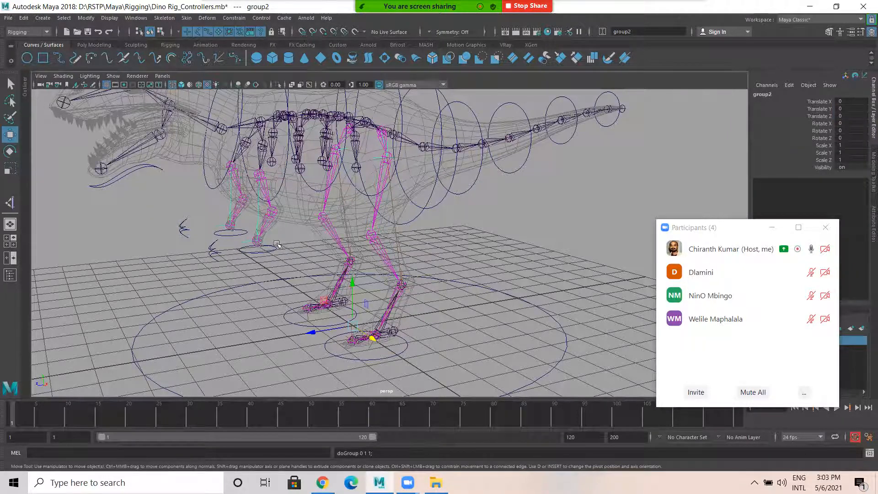
- Rename the new group of IK handles to IK_Handles_Group
click(762, 94)
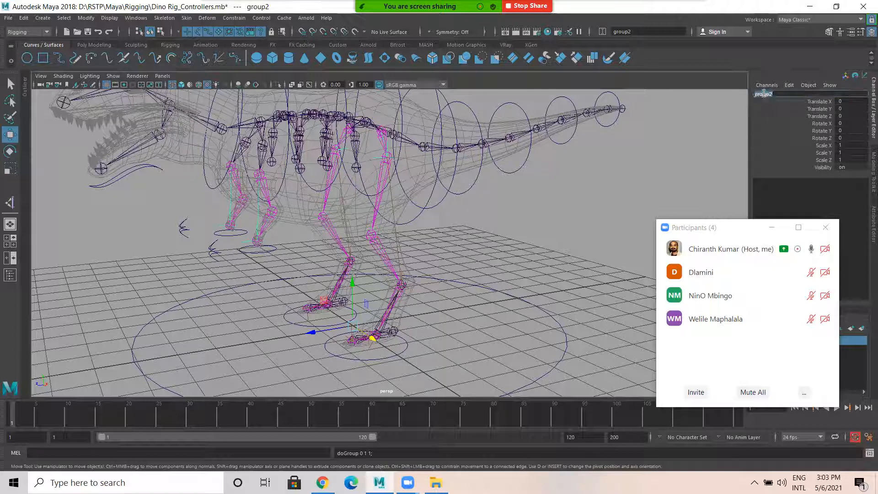
text(IK_Handles_Group)
key(Return)
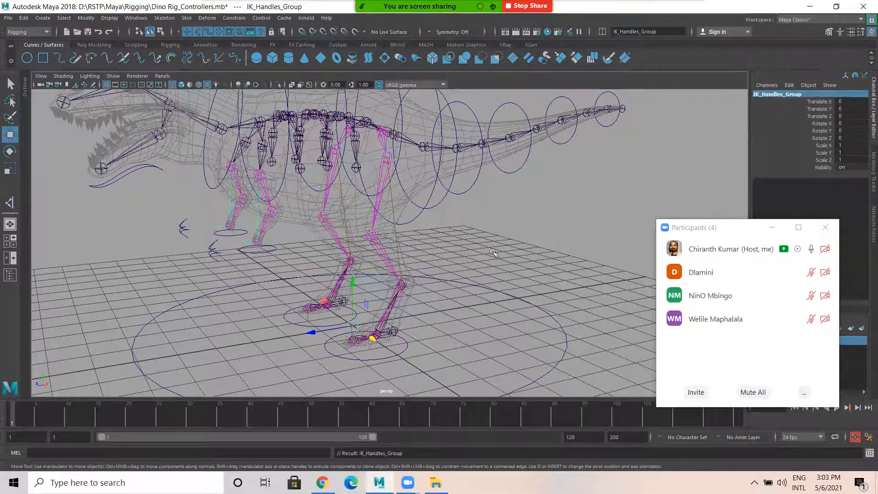
- Parent IK_Handles_Group under the Global_Ctrl curve around the dinosaur's feet
scroll(391, 213, down, 3)
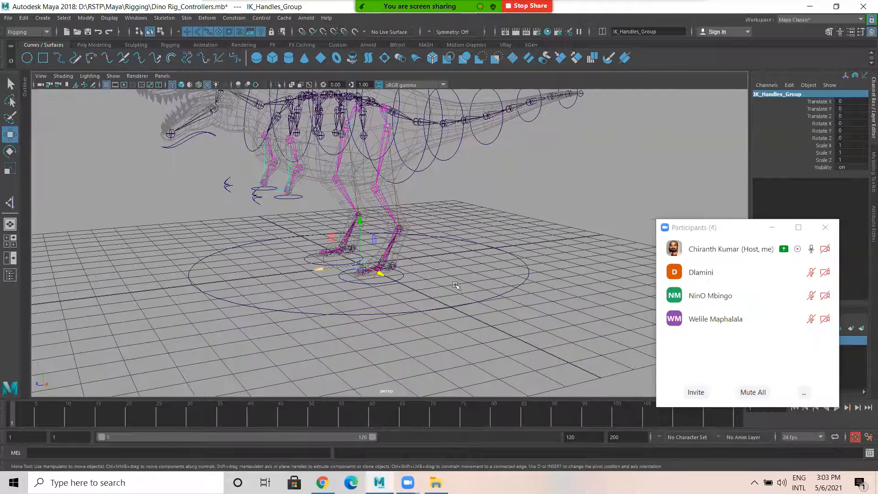
drag(480, 288, 490, 313)
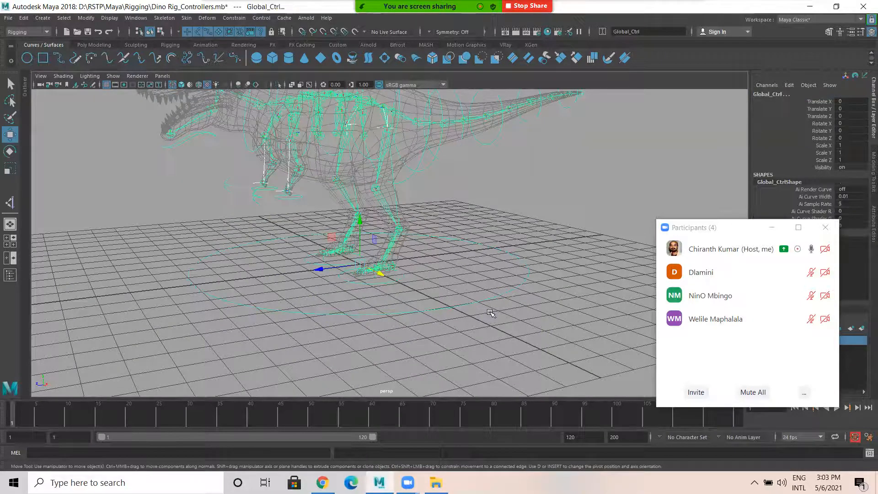
key(p)
- Test Global_Ctrl by moving and scaling the whole rig, and undo each change
drag(470, 285, 494, 343)
scroll(523, 232, up, 2)
scroll(483, 309, up, 1)
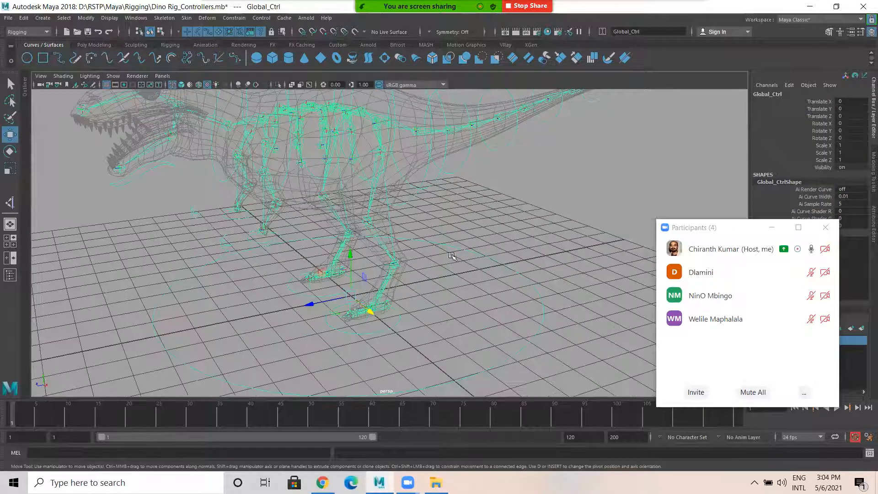
scroll(297, 238, down, 2)
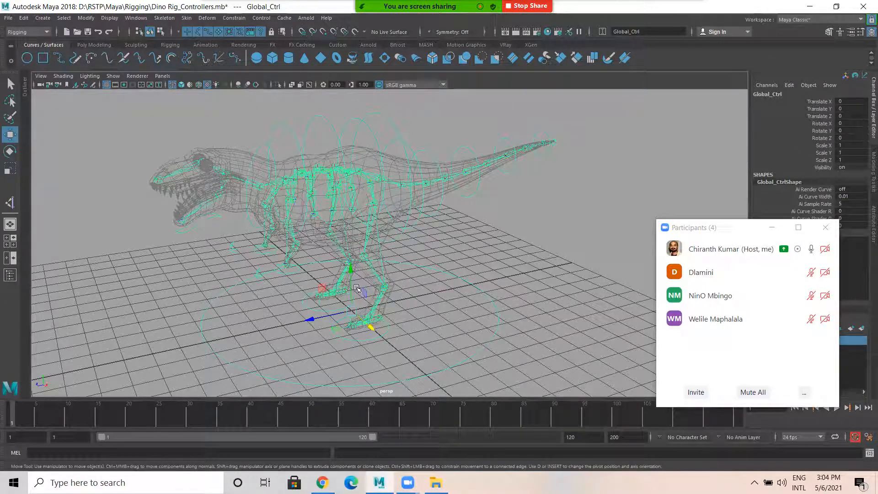
alt+drag(393, 302, 358, 294)
middle_drag(345, 244, 179, 235)
drag(333, 224, 56, 200)
key(ctrl+z)
key(r)
key(ctrl+z)
key(ctrl+z)
key(w)
- Clear the selection and save the scene
scroll(359, 264, up, 3)
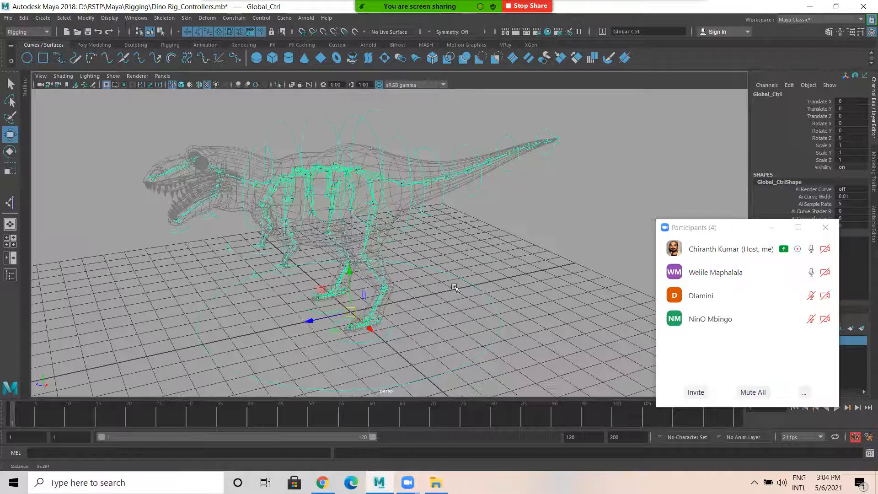
alt+right_drag(540, 270, 398, 250)
click(398, 249)
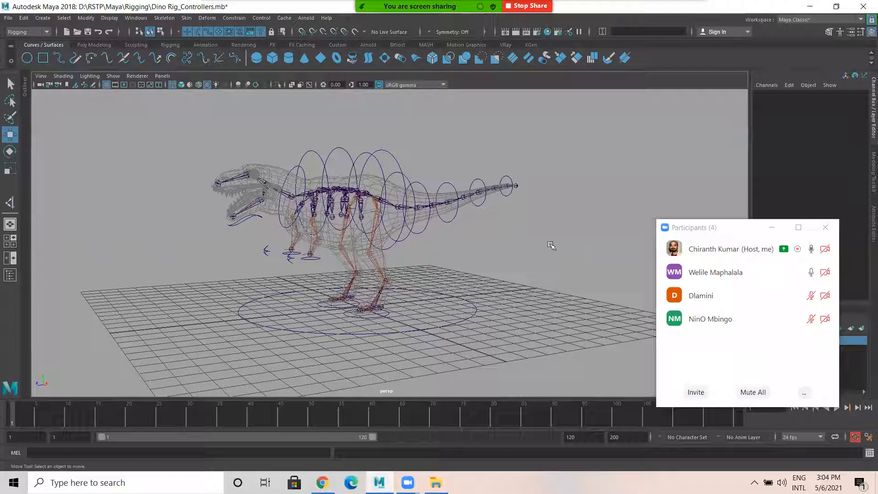
key(ctrl+s)
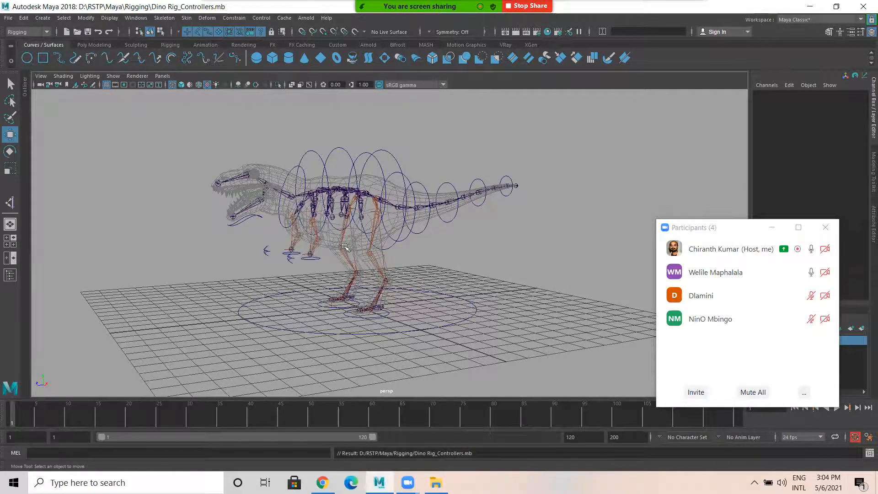
- Return the Model layer to normal selectable display and show the viewport shaded with textures
scroll(411, 268, up, 3)
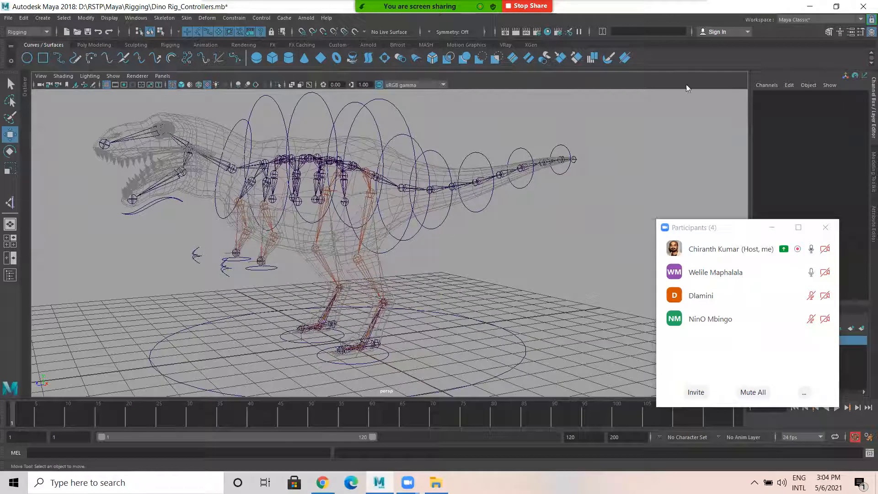
drag(695, 227, 652, 85)
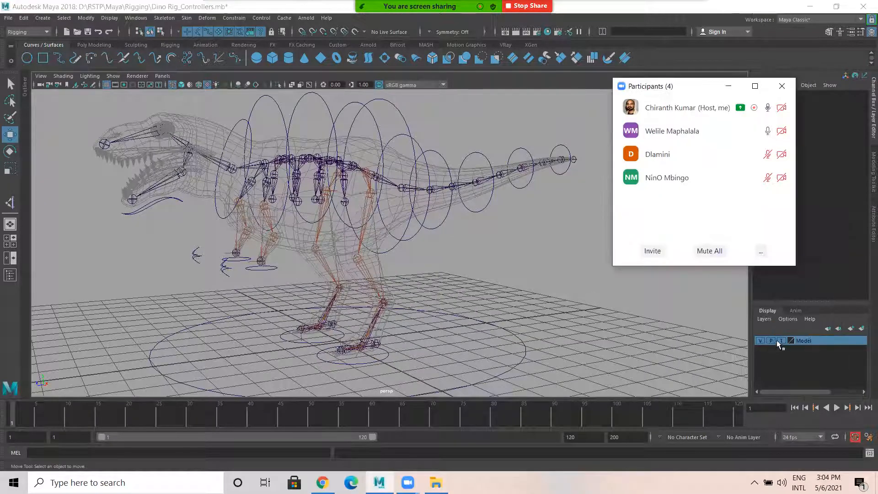
click(782, 340)
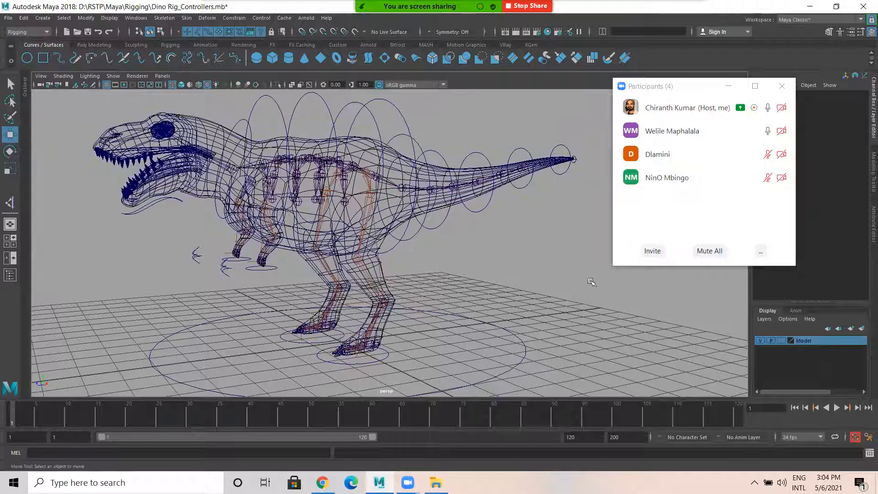
key(6)
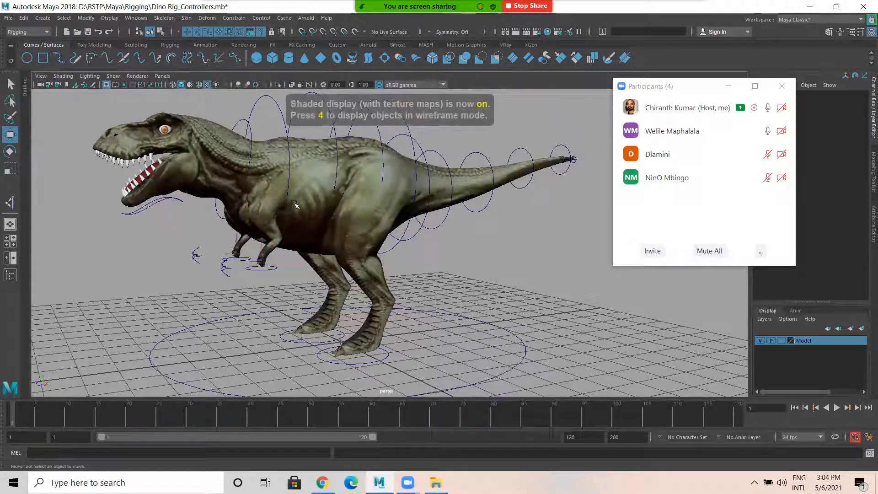
- Select the dinosaur's body mesh together with the COG root joint and bind them with Bind Skin
scroll(386, 211, up, 3)
click(385, 207)
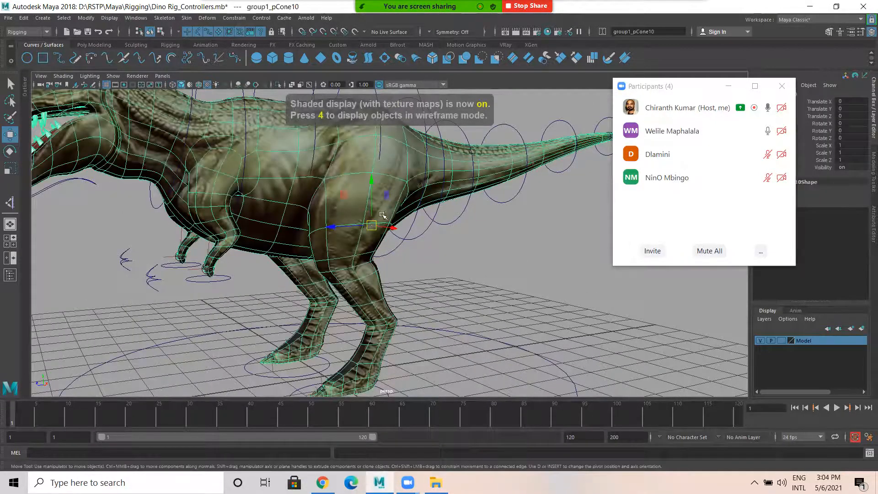
click(760, 341)
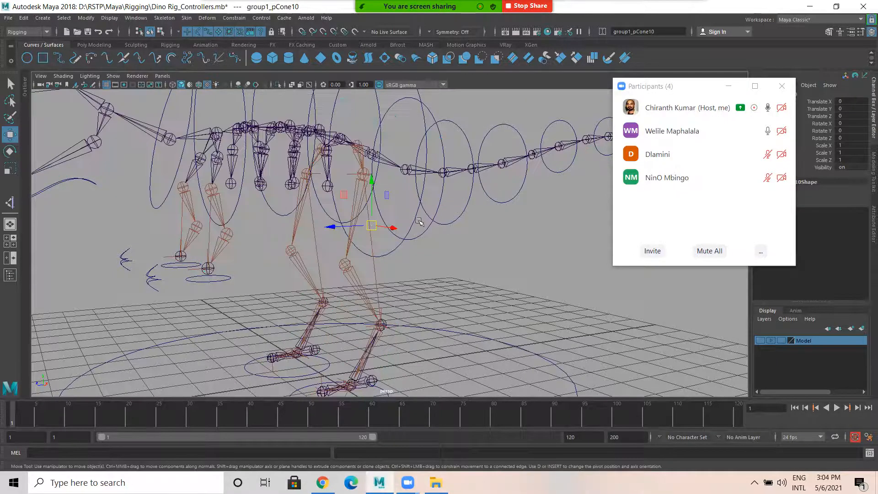
click(760, 341)
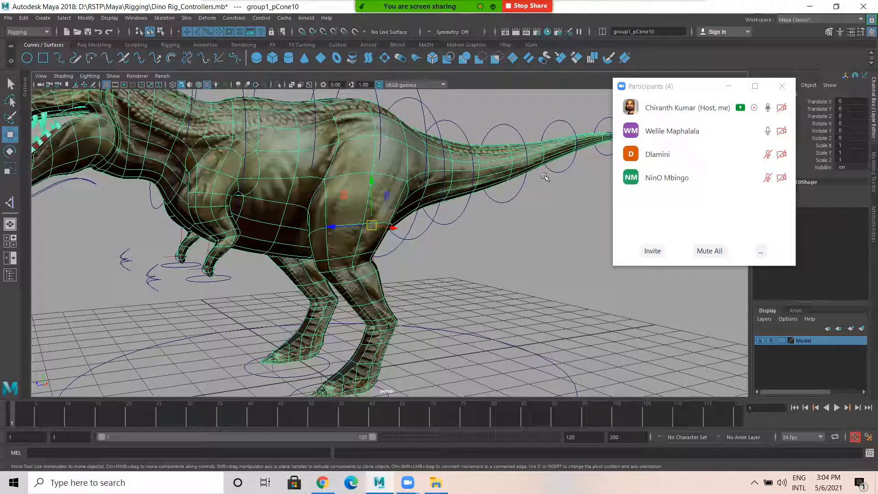
key(4)
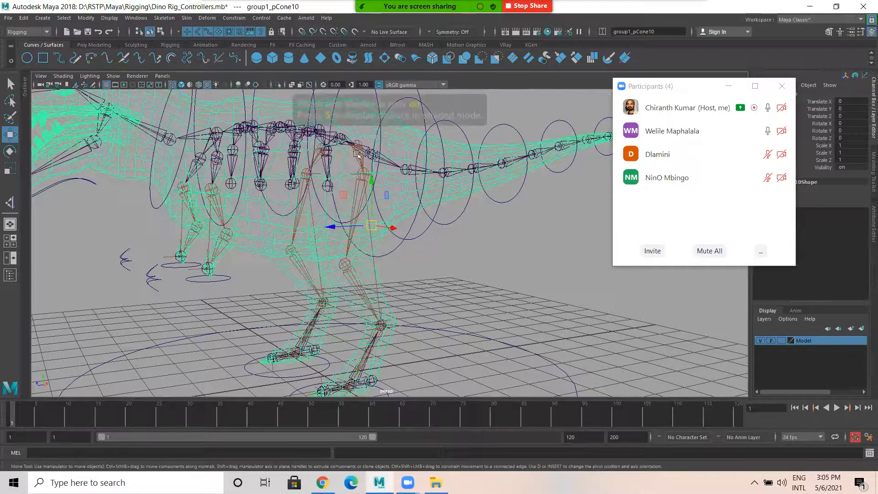
scroll(416, 174, up, 2)
alt+drag(424, 227, 410, 233)
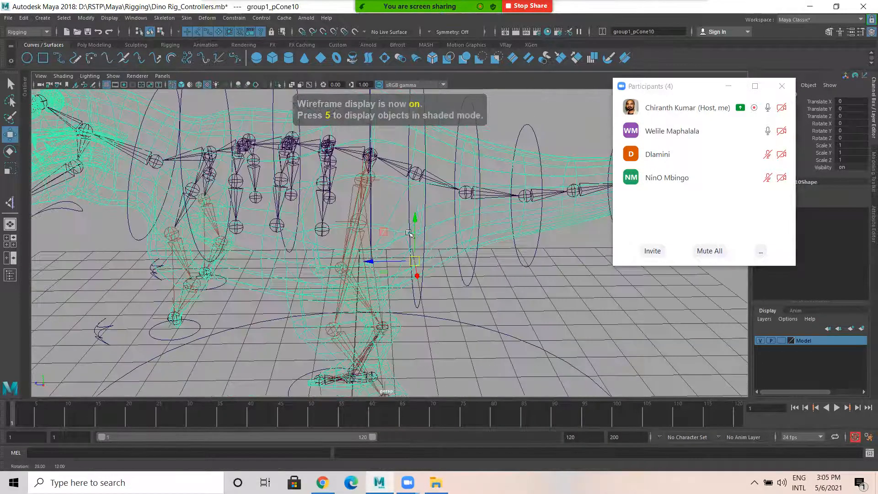
alt+right_drag(375, 183, 415, 174)
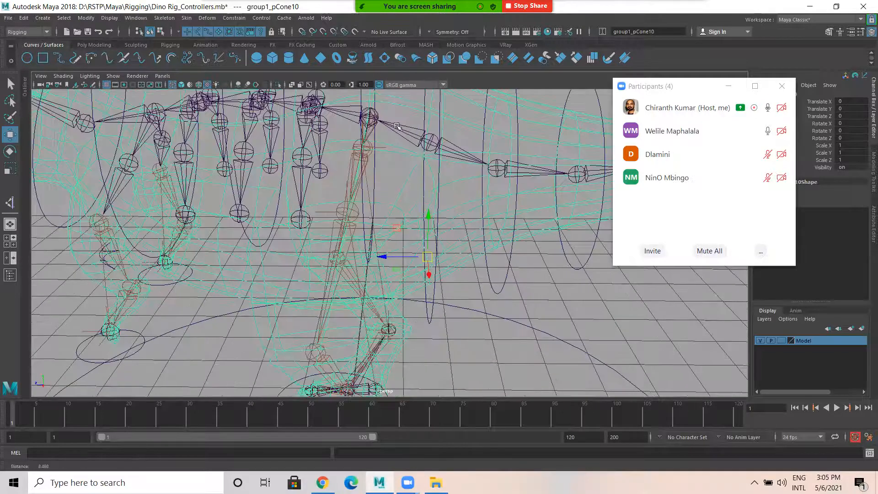
alt+drag(399, 144, 413, 136)
click(411, 132)
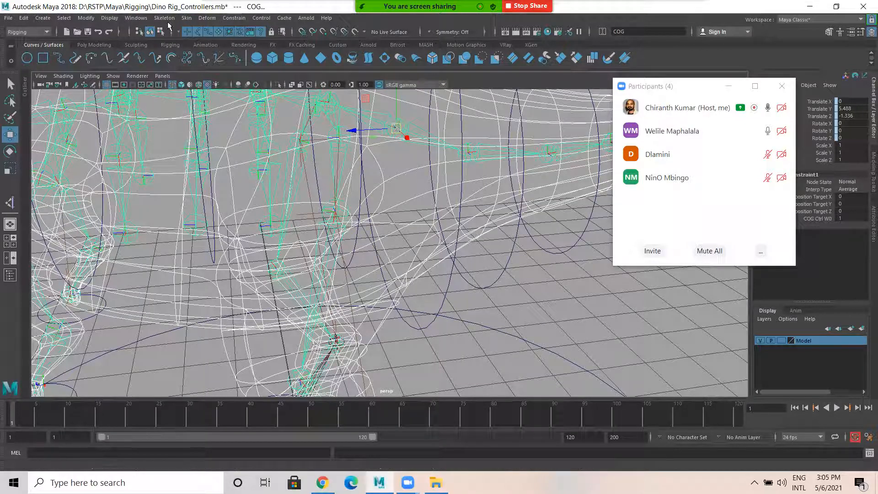
click(187, 18)
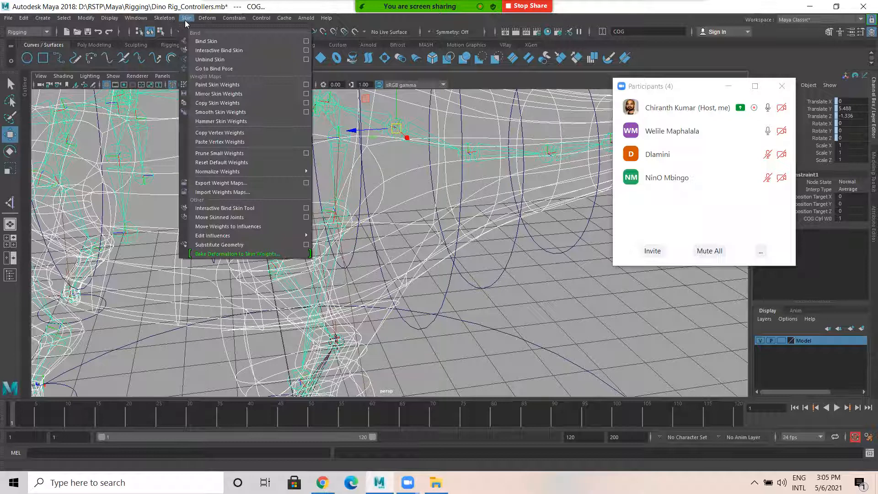
click(209, 41)
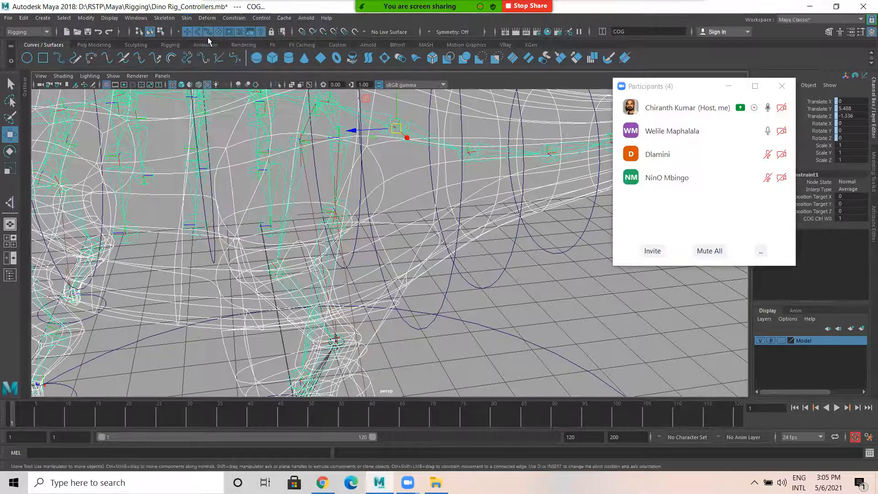
- Clear the selection and display the whole bound dinosaur shaded with textures
click(503, 263)
key(5)
key(6)
key(f)
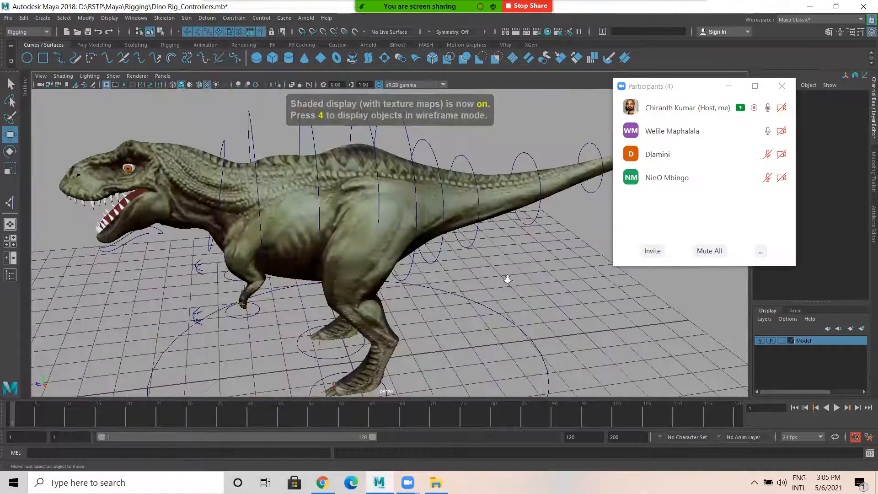
- Test the skin binding by moving a foot control and LT_Hand_Ctrl, undoing each move
alt+drag(368, 246, 367, 224)
alt+drag(336, 269, 330, 317)
click(361, 320)
key(ctrl+z)
key(ctrl+z)
key(ctrl+z)
click(296, 255)
mouse_move(294, 251)
mouse_down()
mouse_move(291, 236)
mouse_move(283, 246)
mouse_up()
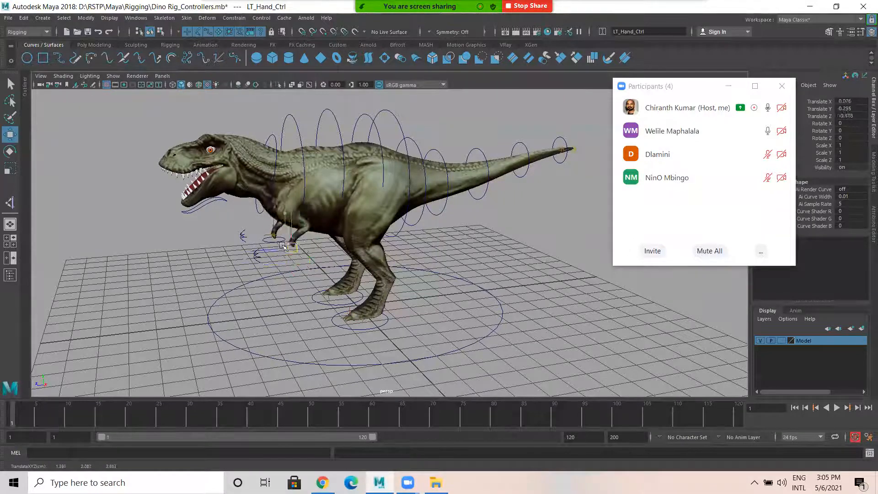
key(ctrl+z)
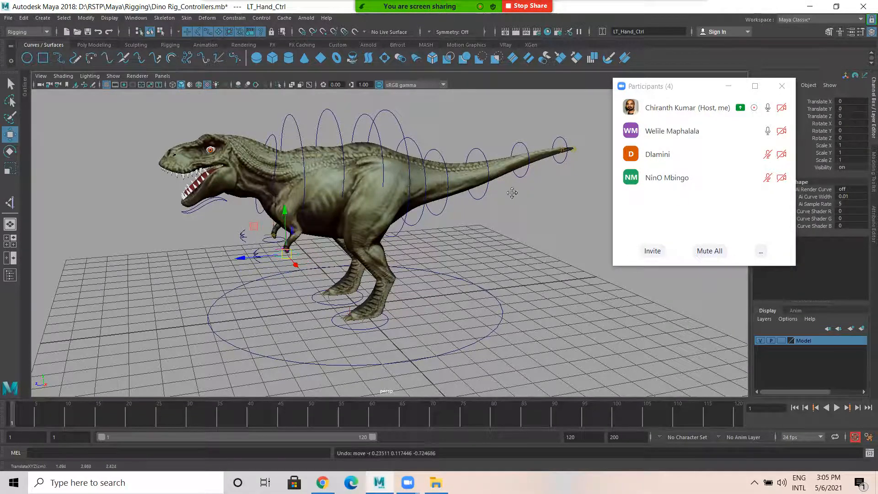
- Select all the tail controls together, rotate them to test the tail's bending, and undo the rotations
alt+middle_drag(512, 192, 441, 210)
click(497, 177)
shift+click(459, 189)
shift+click(417, 213)
shift+click(371, 231)
shift+click(346, 241)
alt+drag(429, 245, 387, 249)
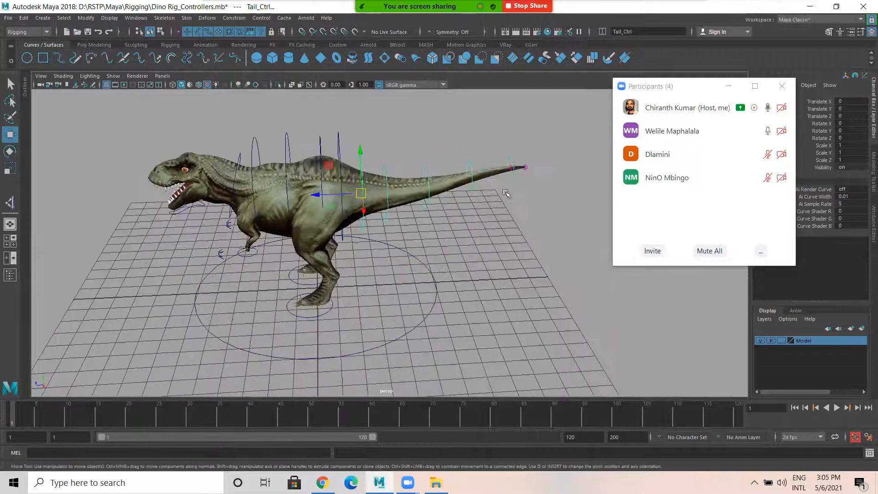
key(e)
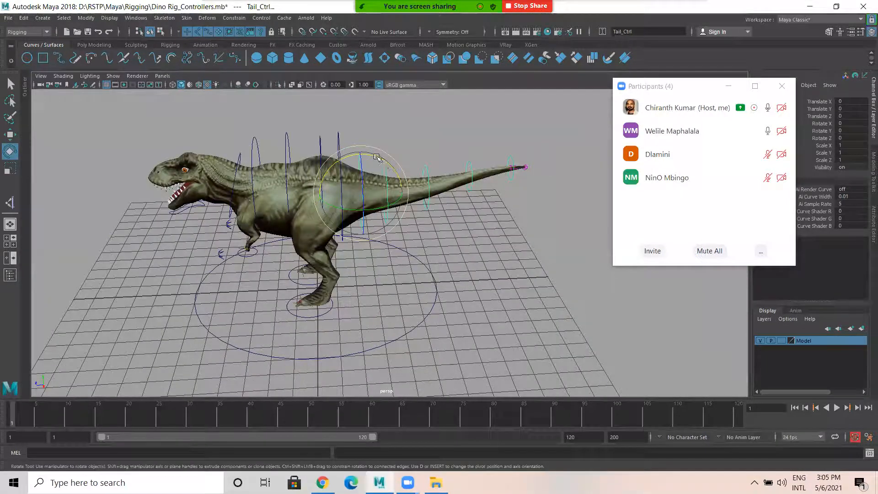
mouse_move(361, 151)
mouse_down()
mouse_move(389, 164)
mouse_move(365, 152)
mouse_up()
key(ctrl+z)
mouse_move(393, 207)
alt+mouse_down()
mouse_move(421, 231)
mouse_move(354, 226)
mouse_move(395, 207)
mouse_move(355, 226)
mouse_move(388, 216)
alt+mouse_up()
key(ctrl+z)
alt+drag(421, 241, 471, 248)
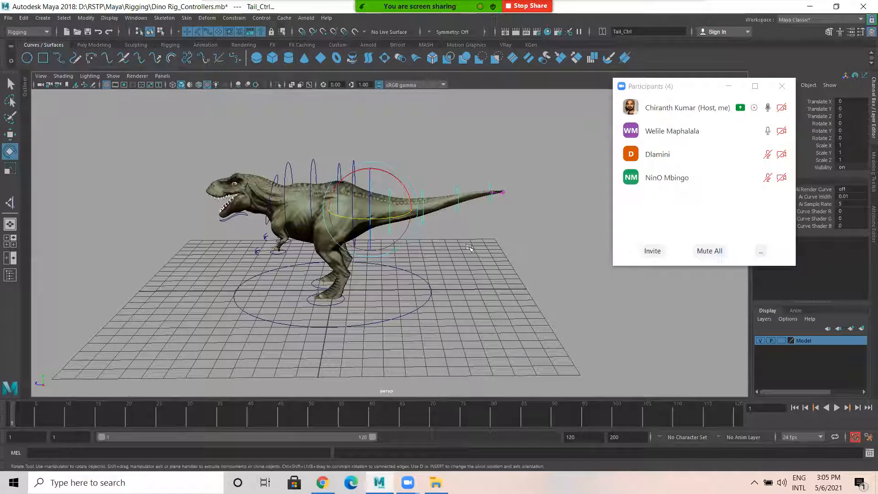
- Move COG_Ctrl upward to test how the body follows, and undo the move
click(359, 167)
click(354, 162)
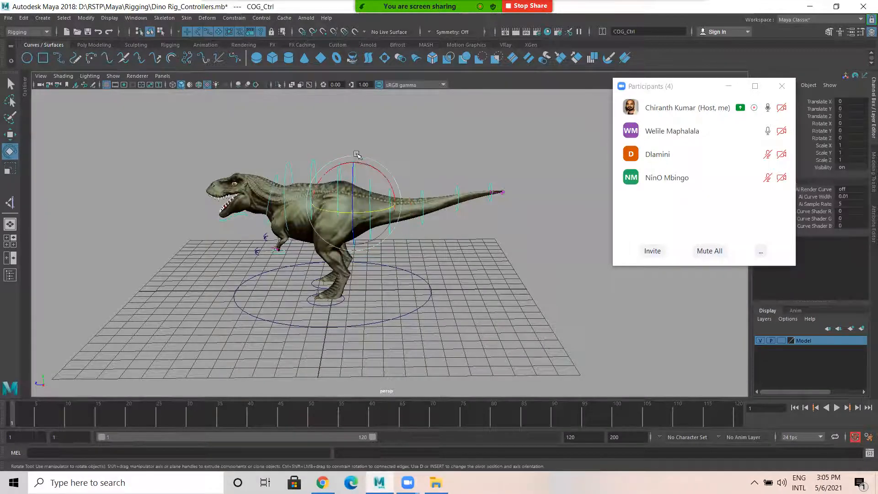
key(w)
drag(354, 176, 352, 145)
key(ctrl+z)
- Rotate the control curve around the shoulders to test the upper body's deformation, and undo the rotations
alt+drag(256, 256, 251, 228)
alt+right_drag(183, 228, 219, 229)
alt+middle_drag(202, 229, 297, 234)
alt+right_drag(297, 234, 330, 224)
alt+middle_drag(330, 224, 342, 239)
click(321, 167)
alt+drag(316, 170, 330, 137)
key(e)
key(ctrl+z)
click(339, 122)
click(338, 122)
drag(342, 134, 371, 172)
drag(326, 253, 394, 257)
key(ctrl+z)
- Rotate Spine_Ctrl1 about X in both directions to test the spine, and undo the rotations
click(392, 124)
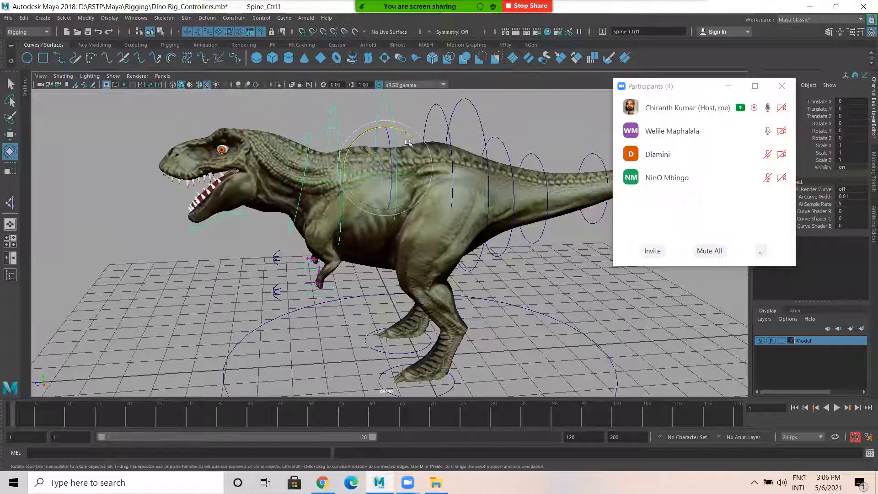
mouse_move(368, 130)
mouse_down()
mouse_move(376, 121)
mouse_move(356, 138)
mouse_move(362, 134)
mouse_up()
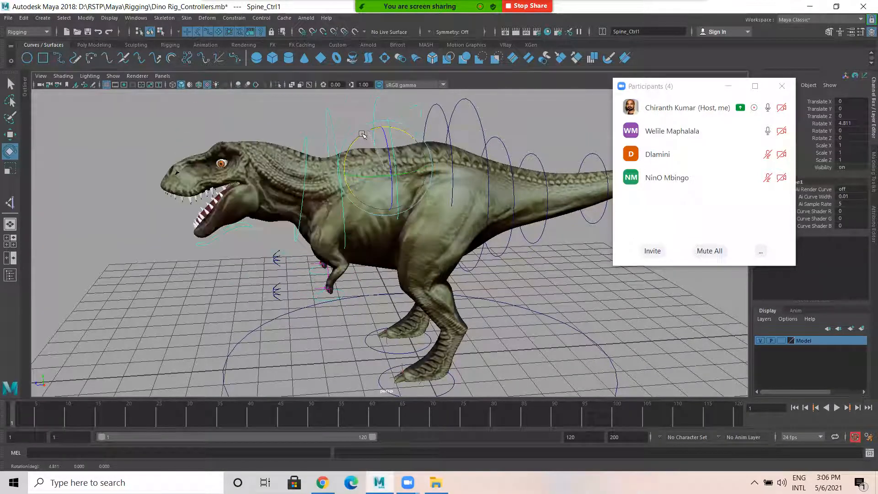
key(ctrl+z)
key(ctrl+z)
key(ctrl+z)
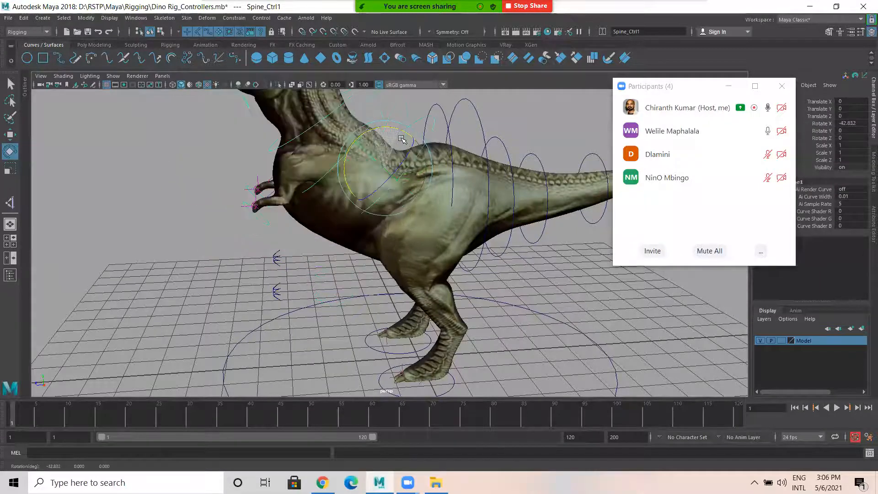
- Move the LT_Pvector control to test the arm's pole vector, and undo the move
click(277, 292)
alt+drag(315, 300, 332, 317)
key(w)
key(ctrl+z)
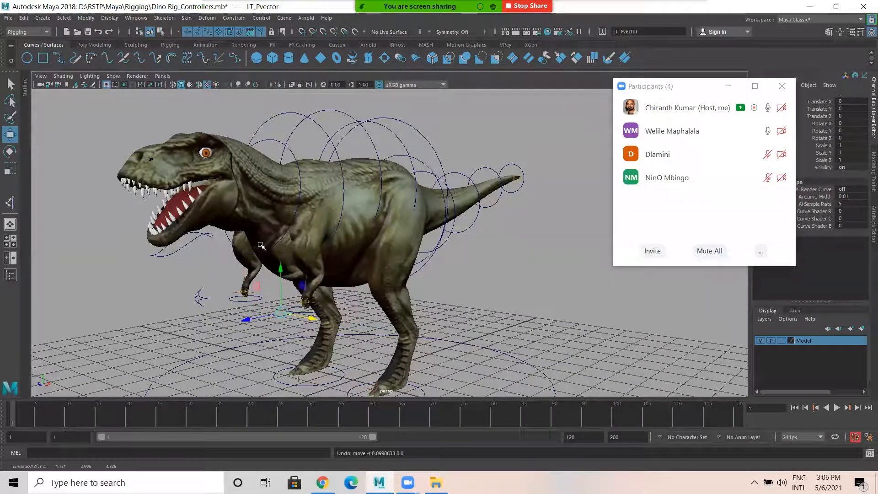
- Rotate Jaw_Ctrl about 32.7 degrees in X to test the mouth opening, and undo the rotation
alt+drag(261, 245, 198, 255)
alt+right_drag(198, 254, 267, 229)
alt+middle_drag(267, 229, 359, 240)
click(217, 240)
alt+middle_drag(217, 241, 258, 260)
key(e)
drag(252, 230, 235, 215)
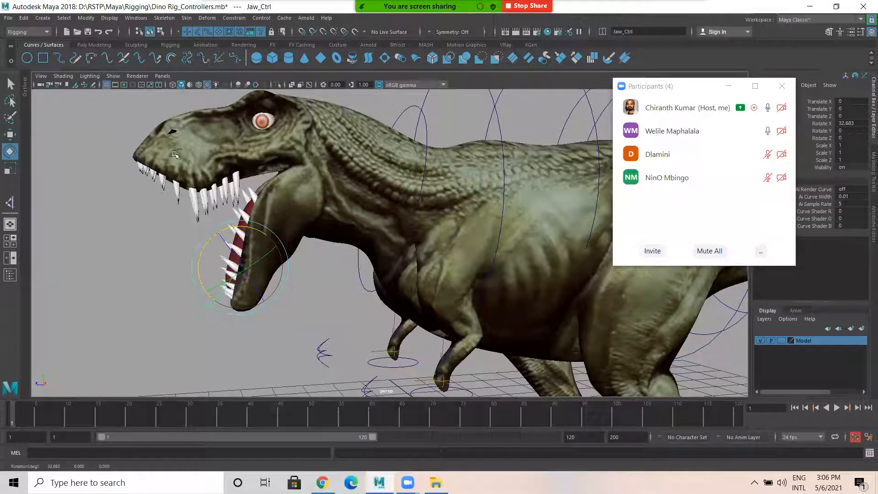
key(ctrl+z)
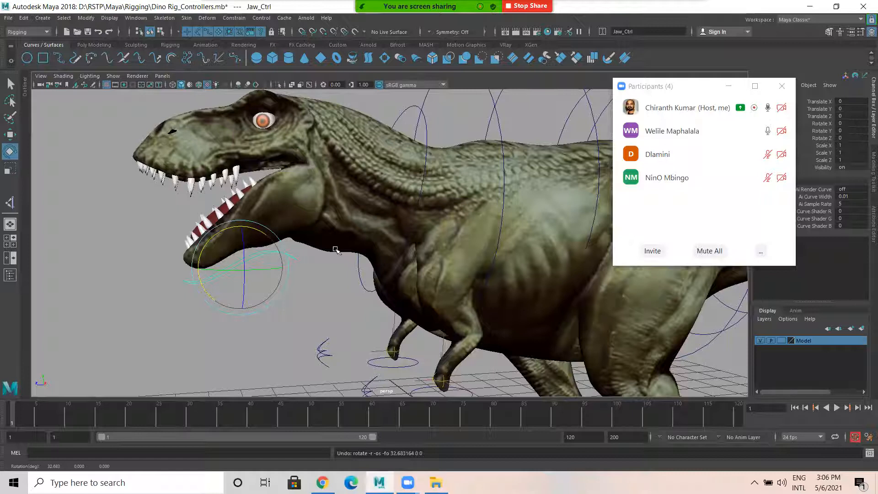
- Move Neck_Ctrl forward and up to test the head and neck deformation, and undo the move
key(w)
alt+middle_drag(387, 268, 221, 296)
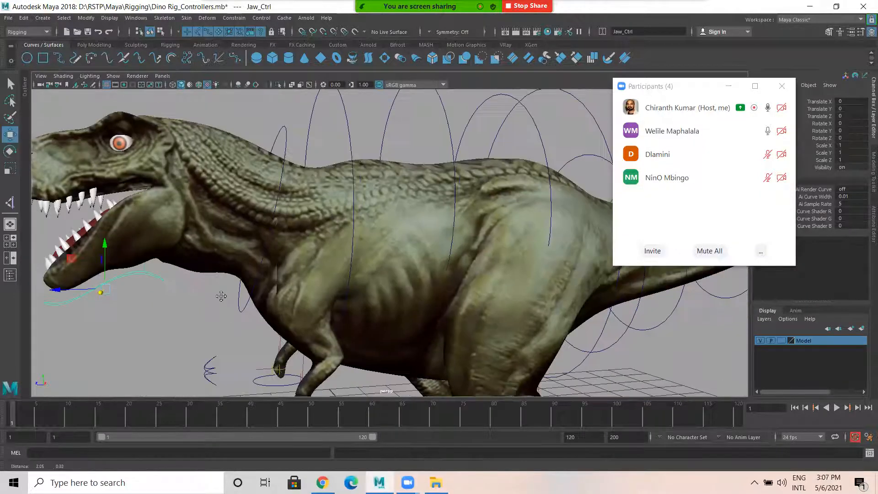
click(252, 211)
drag(251, 223, 173, 192)
key(ctrl+z)
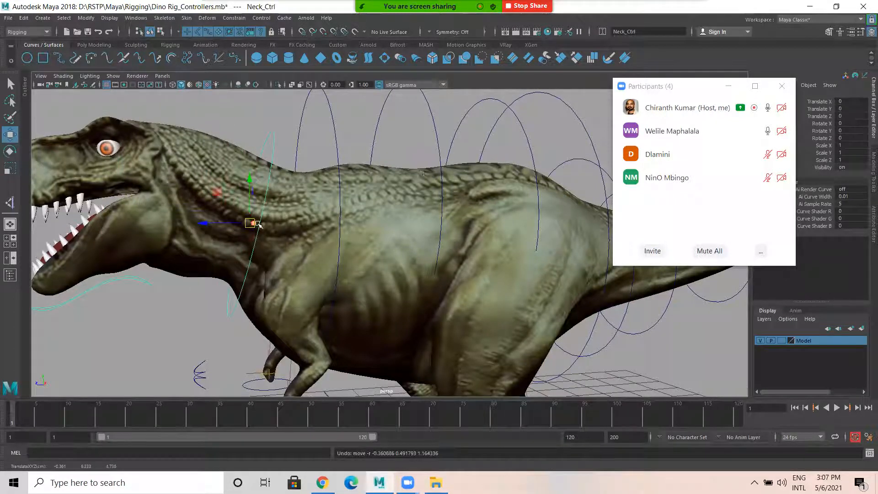
- Move Spine_Ctrl about 1.77 units forward in Z to test the upper body deformation, and undo the move
click(339, 154)
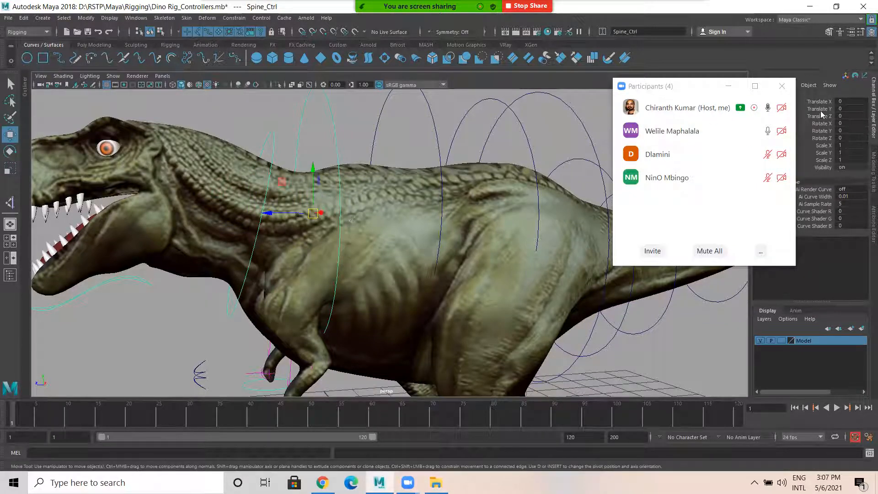
scroll(319, 232, down, 3)
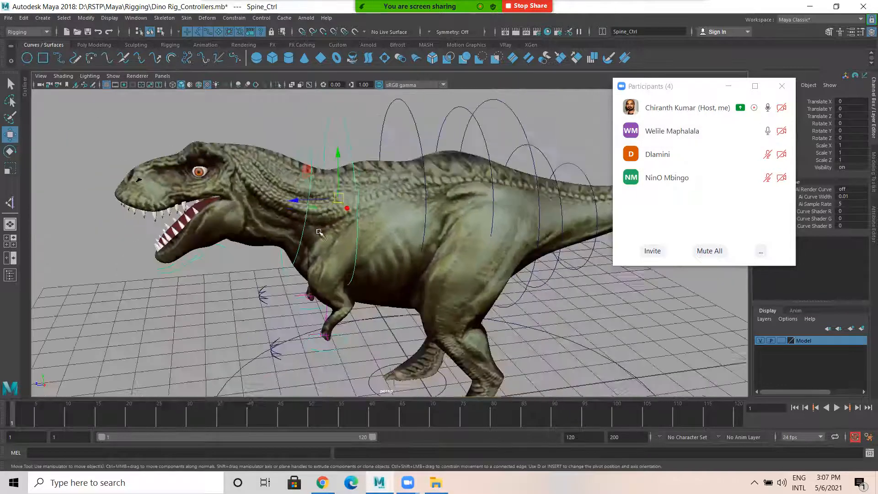
drag(291, 198, 243, 204)
key(ctrl+z)
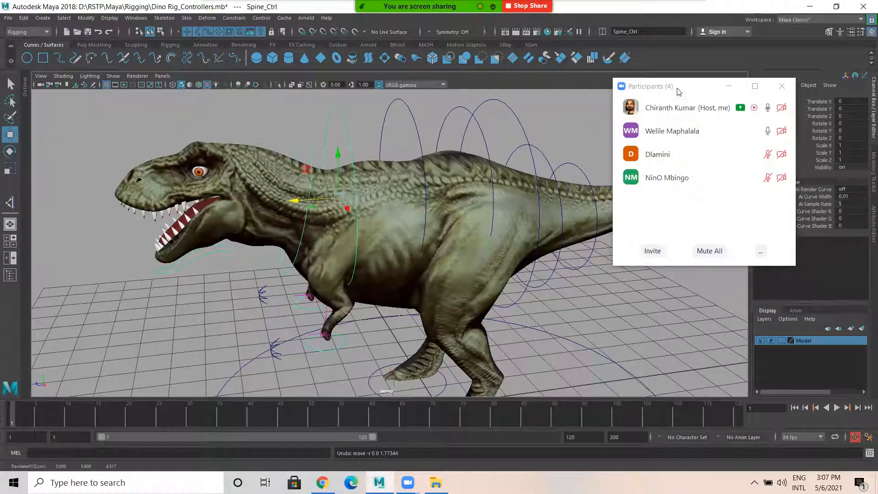
- Move the meeting's Participants window so that it no longer covers the channel list and the tail
drag(678, 90, 586, 259)
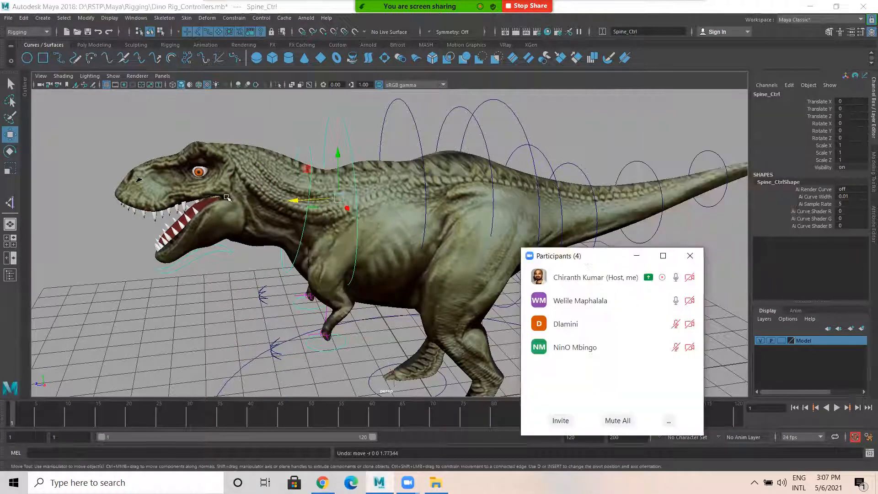
- Try moving Jaw_Ctrl forward and down and rotating it in X, and undo both transformations
click(194, 259)
mouse_move(194, 259)
mouse_down()
mouse_move(126, 302)
mouse_move(183, 271)
mouse_up()
key(ctrl+z)
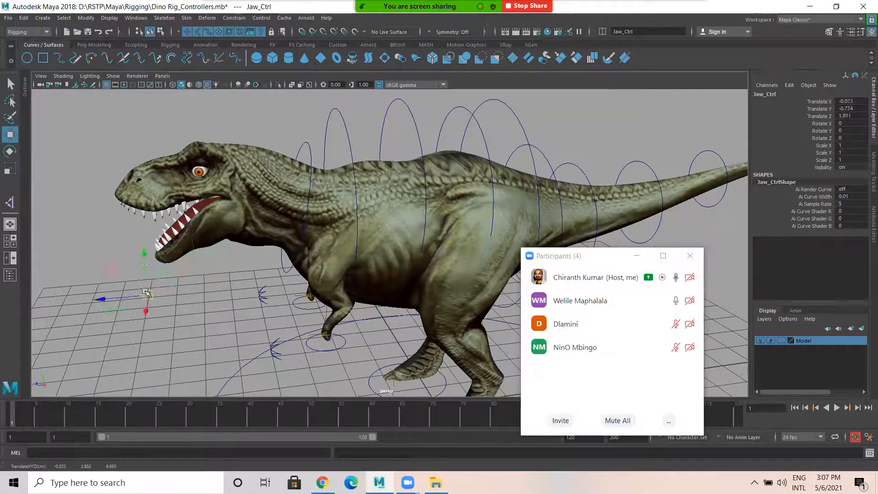
key(e)
drag(231, 249, 195, 218)
key(ctrl+z)
key(ctrl+z)
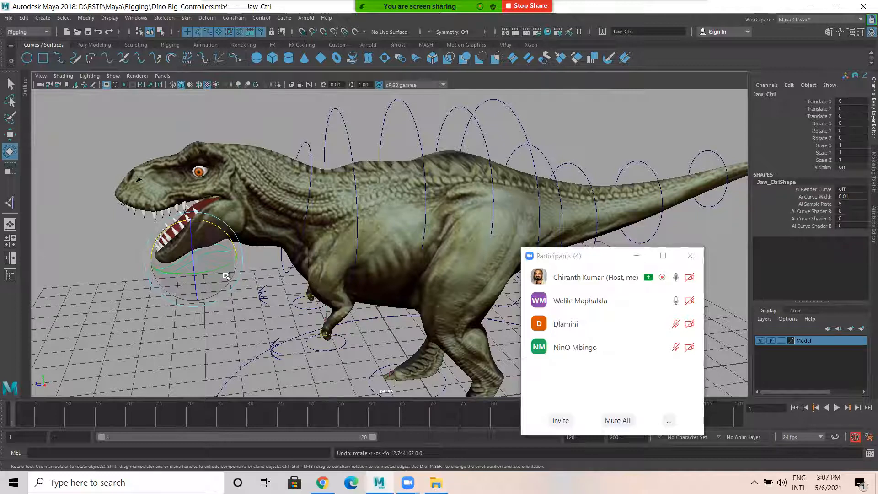
- Lock and hide Jaw_Ctrl's Translate X, Y and Z channels, and admit the waiting participant to the meeting
key(w)
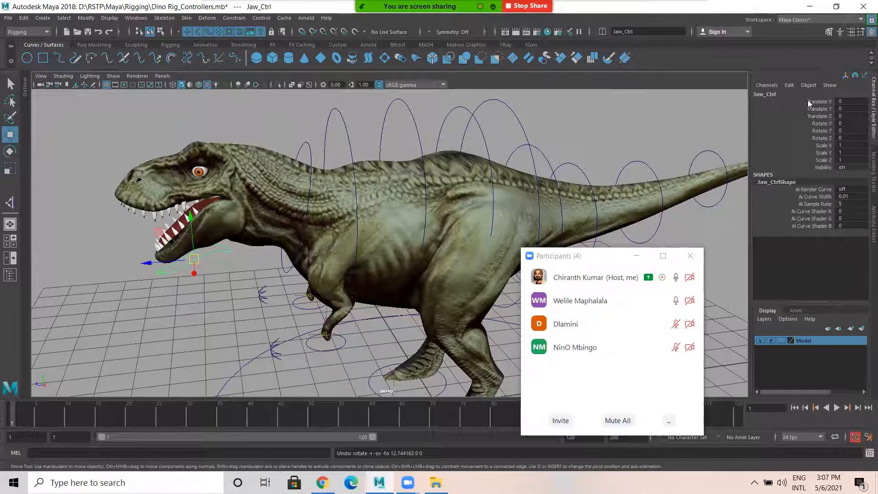
drag(809, 103, 831, 117)
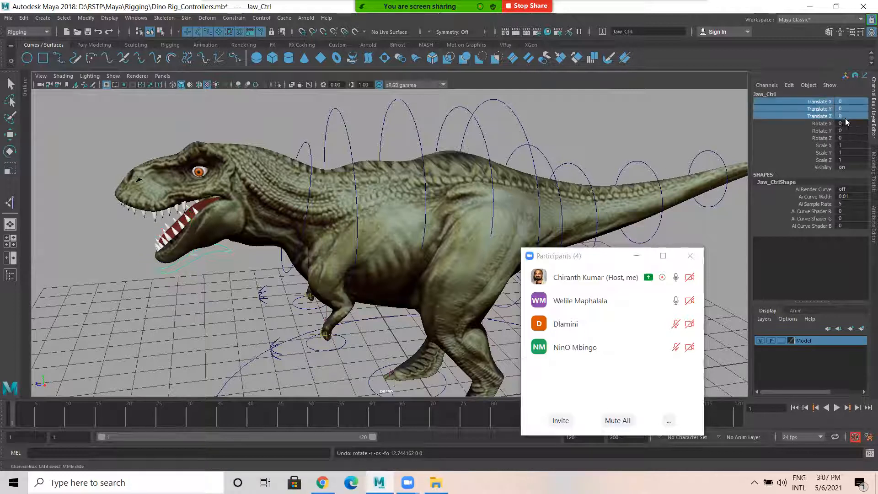
click(847, 118)
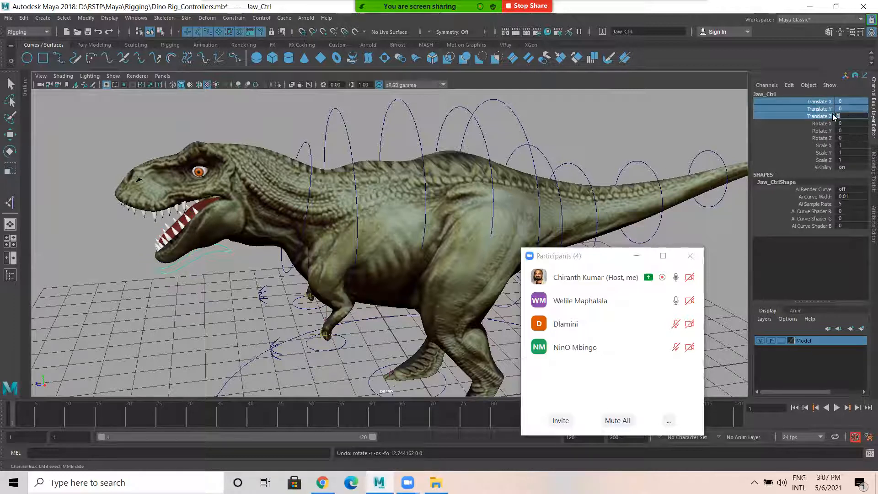
right_click(807, 117)
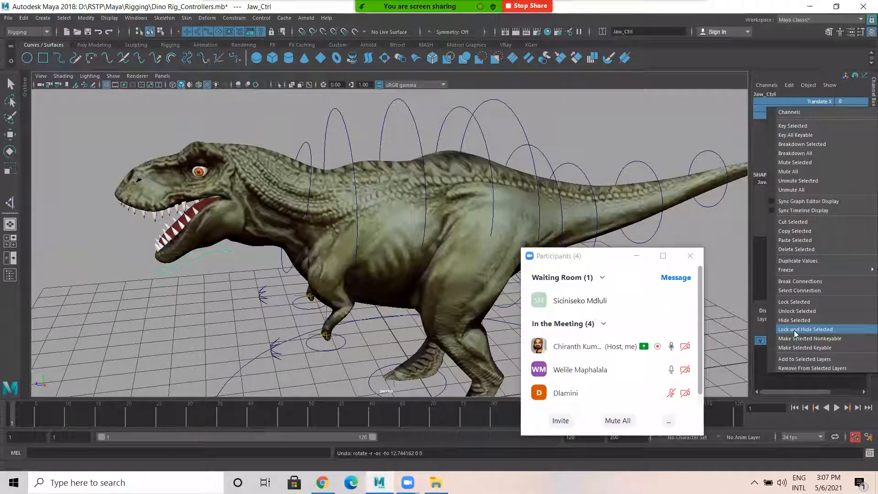
click(794, 329)
click(633, 299)
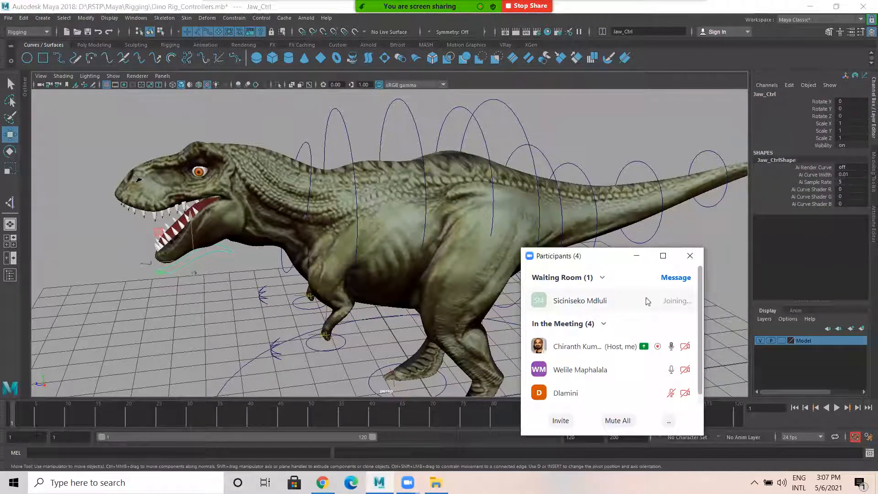
- Test Jaw_Ctrl by rotating it about 16.5 degrees in X and scaling it uniformly by about 3, undoing both
click(209, 276)
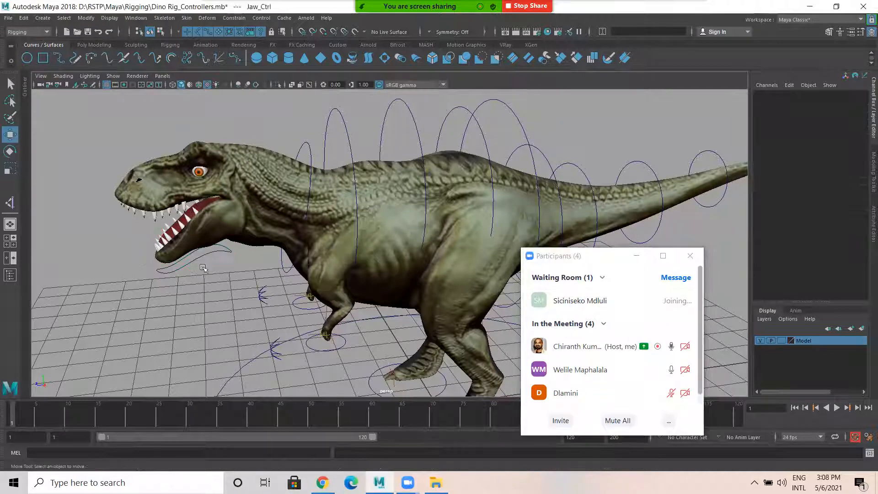
click(218, 262)
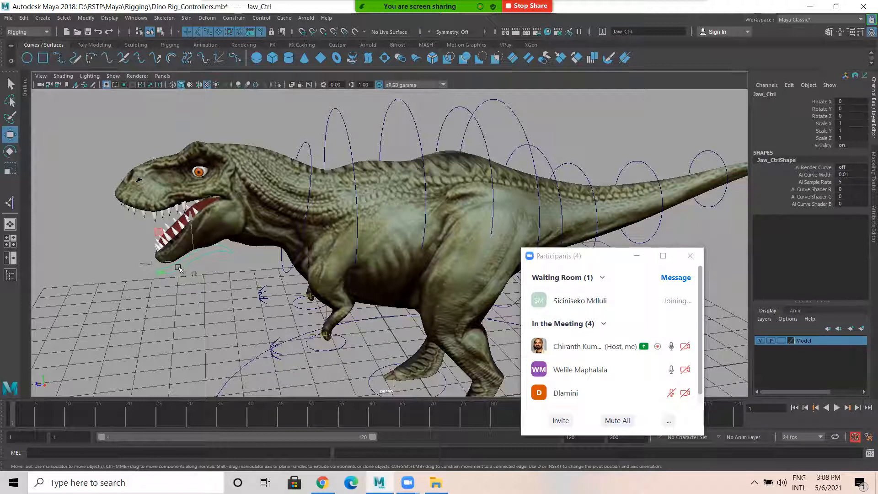
key(e)
drag(214, 236, 211, 238)
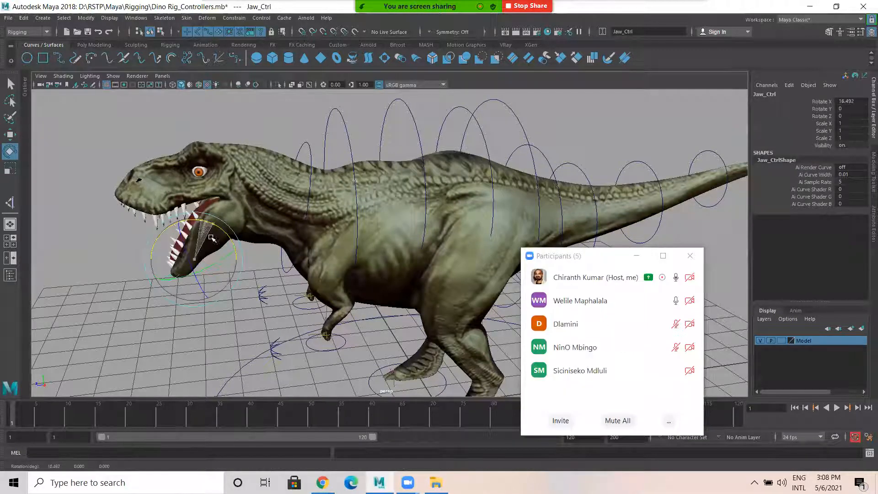
key(ctrl+z)
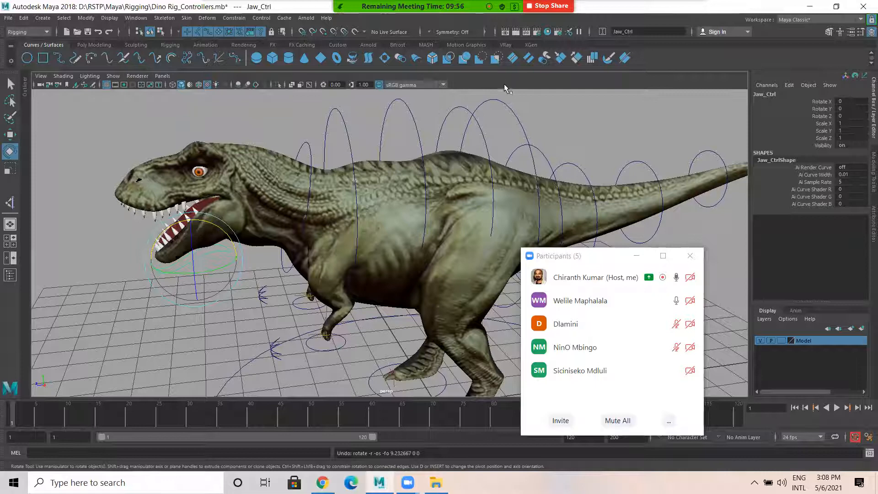
key(r)
drag(195, 258, 290, 284)
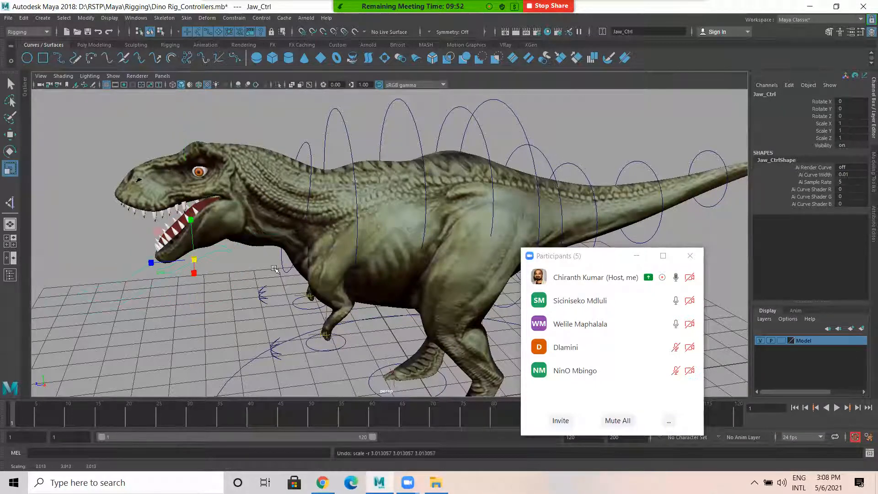
- Lock and hide the Scale X, Y and Z channels of Jaw_Ctrl
key(w)
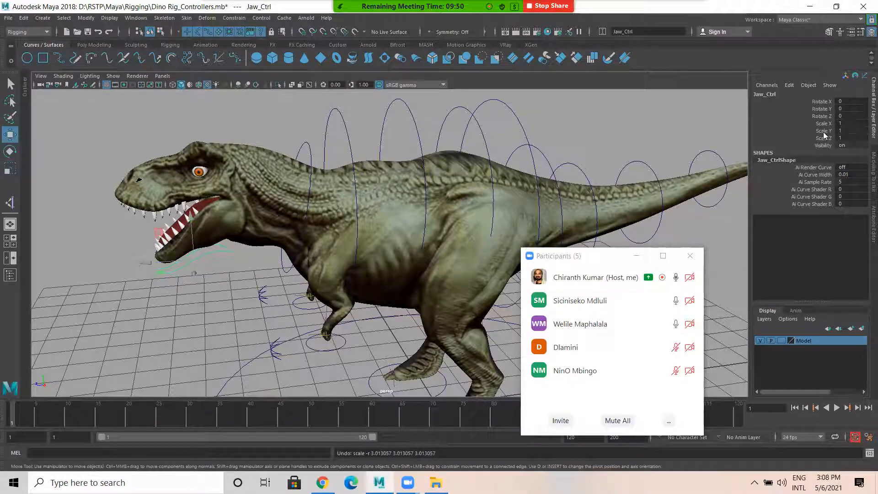
drag(815, 124, 832, 138)
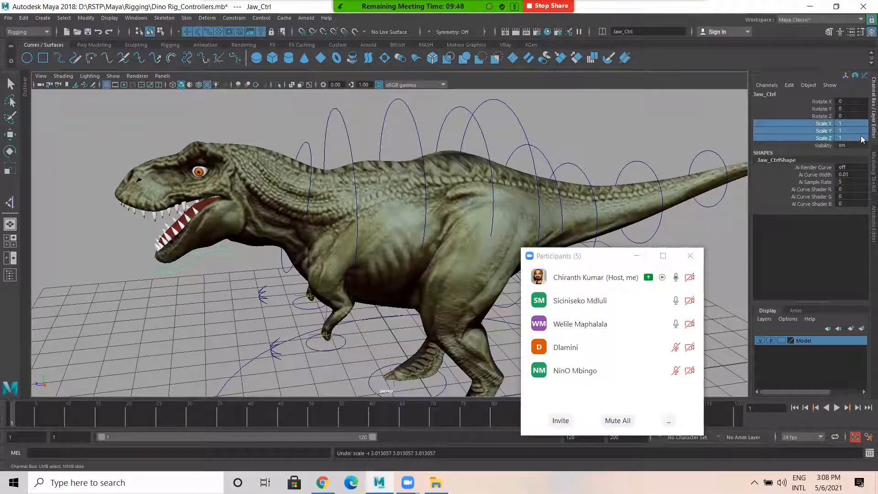
right_click(832, 128)
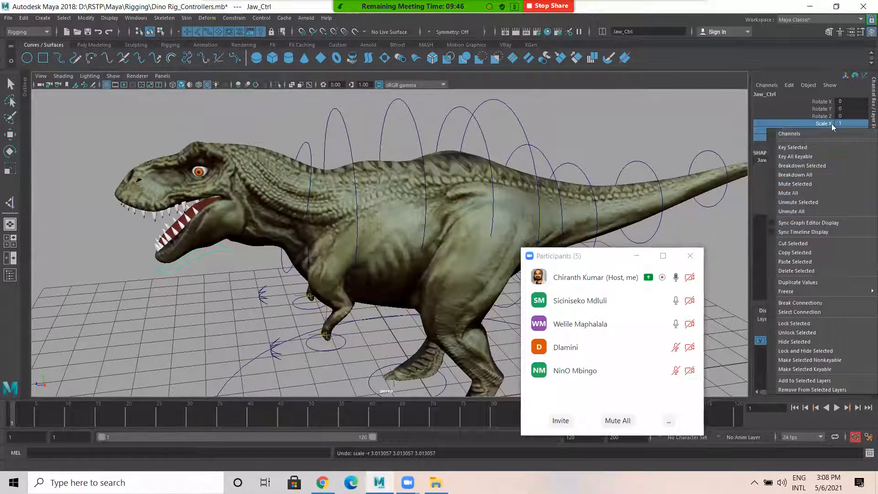
click(805, 351)
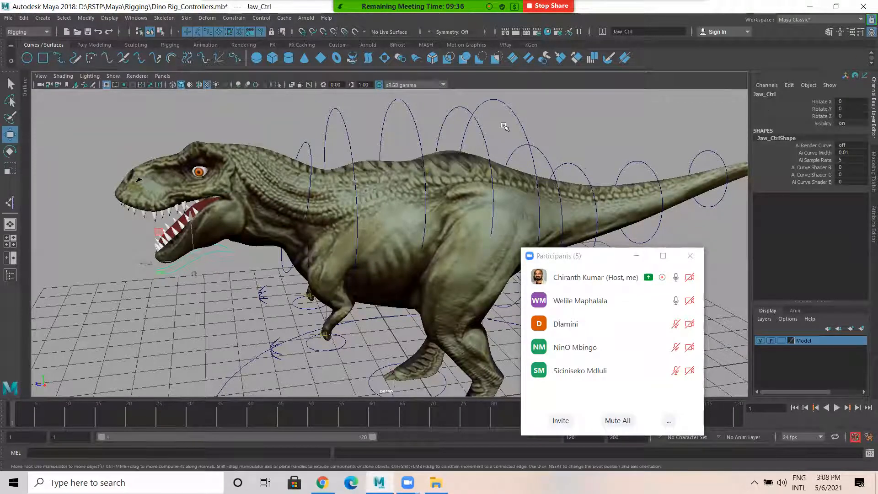
- Select COG_Ctrl, lock and hide its Scale X, Y and Z channels, and clear the selection
alt+right_drag(441, 176, 354, 163)
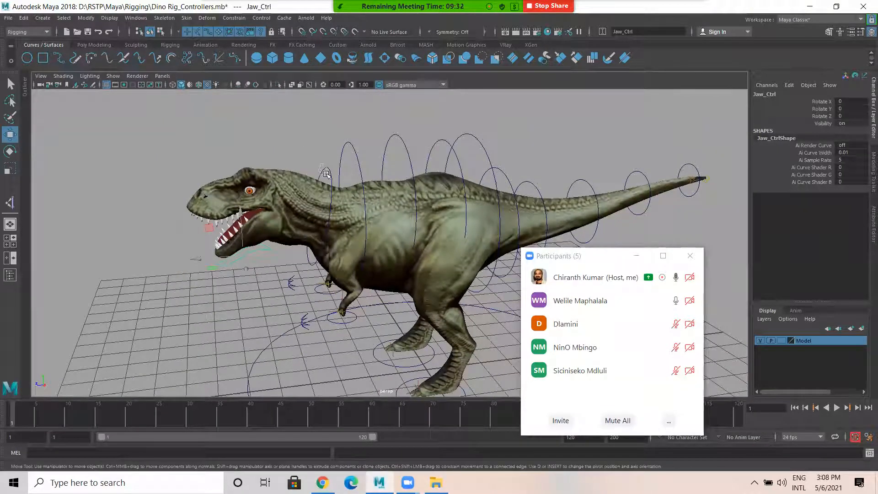
shift+drag(326, 173, 335, 172)
shift+drag(338, 139, 368, 151)
shift+drag(379, 126, 414, 157)
shift+drag(439, 132, 483, 160)
drag(497, 130, 511, 154)
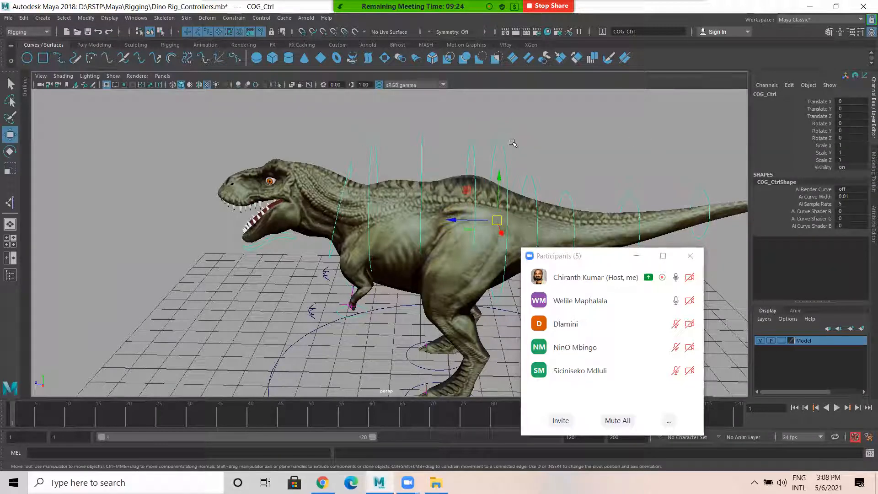
drag(818, 148, 821, 160)
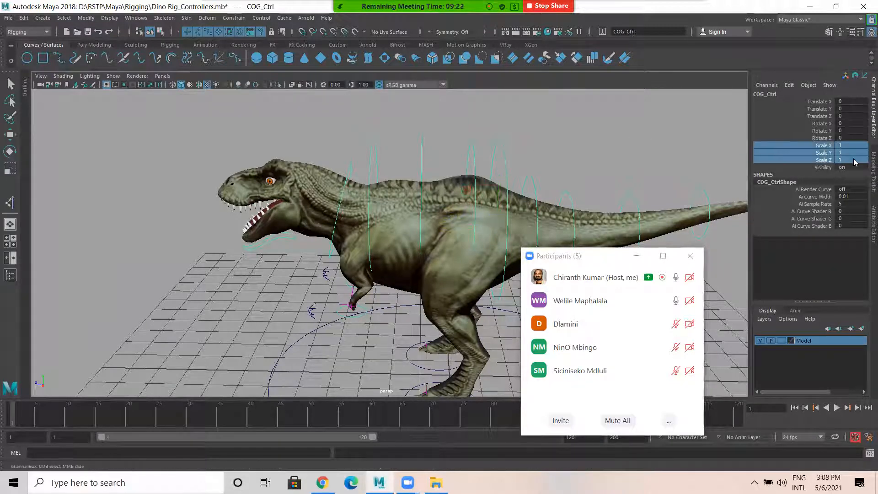
right_click(821, 158)
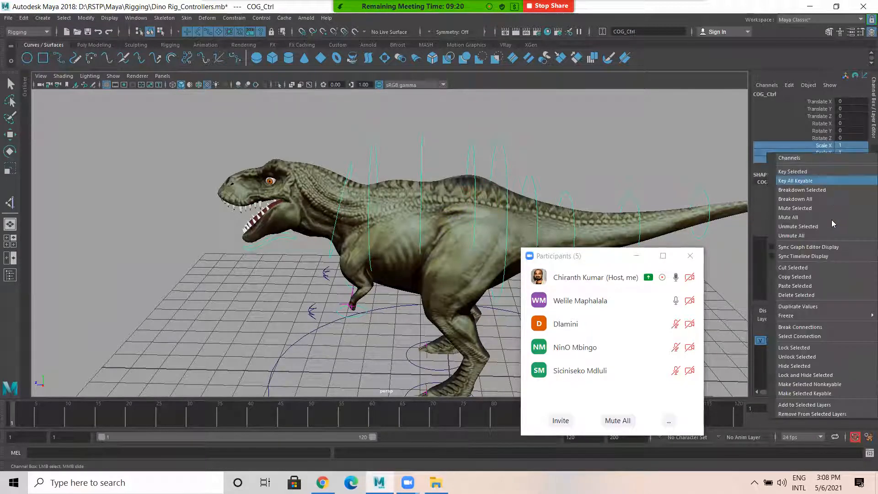
click(808, 376)
key(w)
click(561, 146)
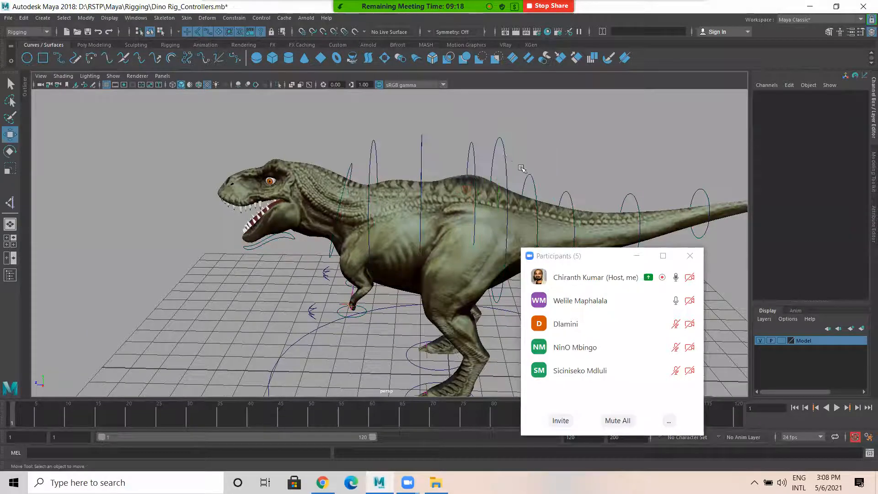
- Select the three spine controls together with Neck_Ctrl, and lock and hide their Translate X, Y and Z channels
click(468, 148)
shift+drag(400, 145, 354, 140)
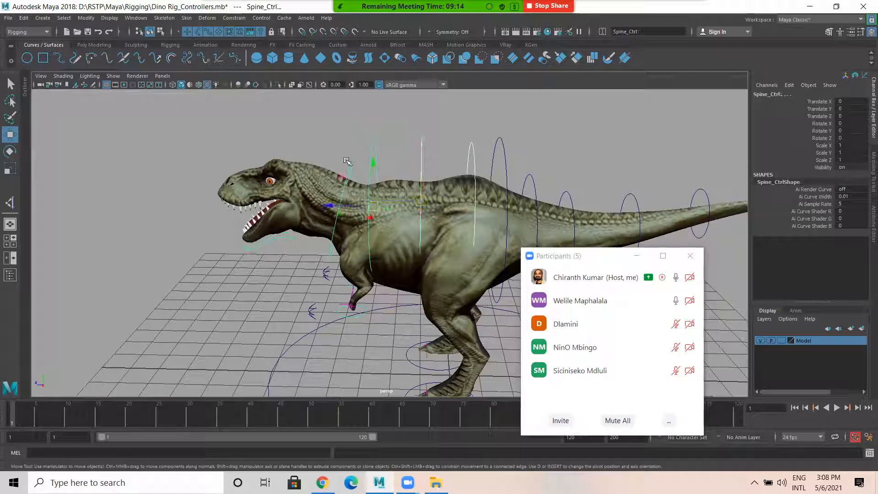
shift+click(345, 163)
drag(803, 102, 828, 116)
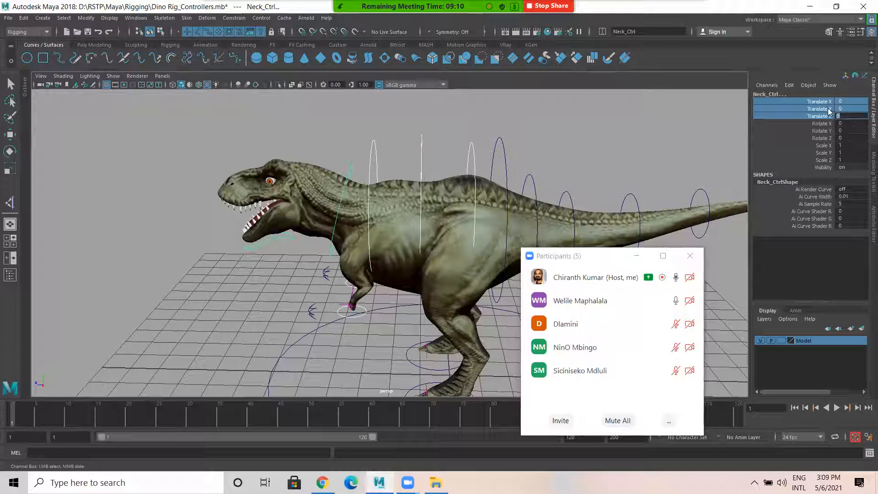
right_click(829, 111)
click(813, 332)
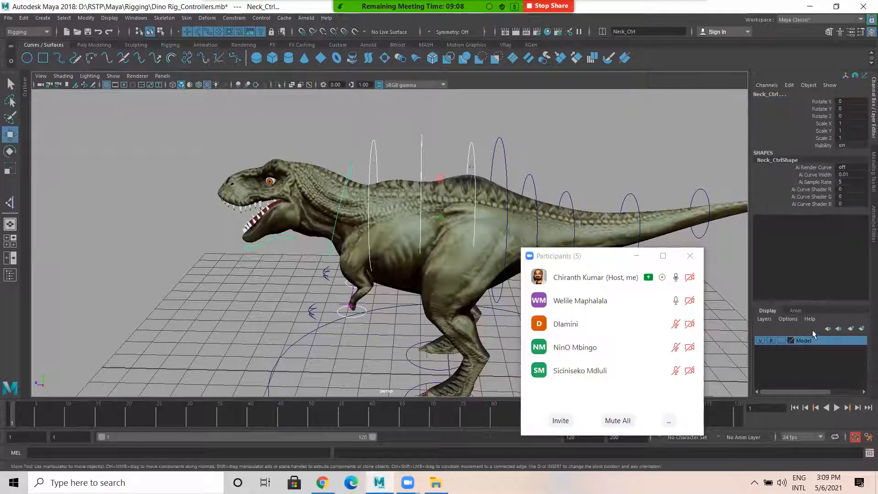
- Lock and hide Scale X, Y and Z on the spine controls and Neck_Ctrl, and check each control's remaining channels
drag(822, 123, 823, 138)
right_click(823, 138)
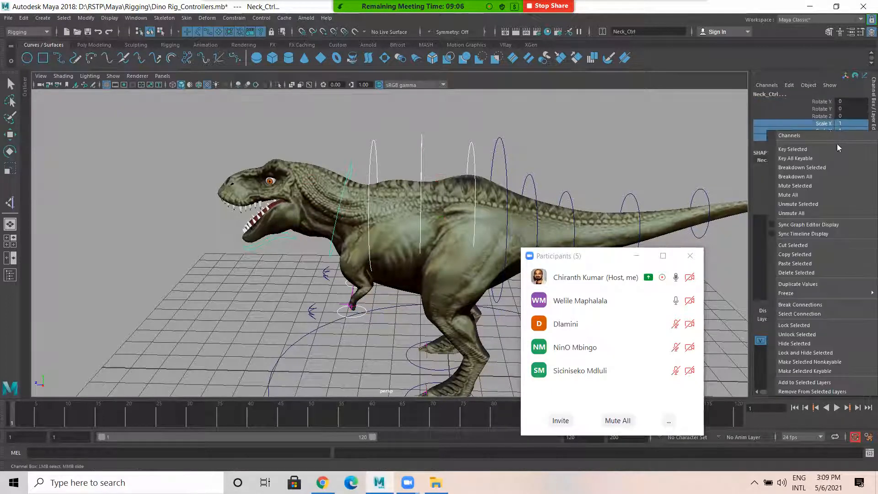
click(818, 352)
key(w)
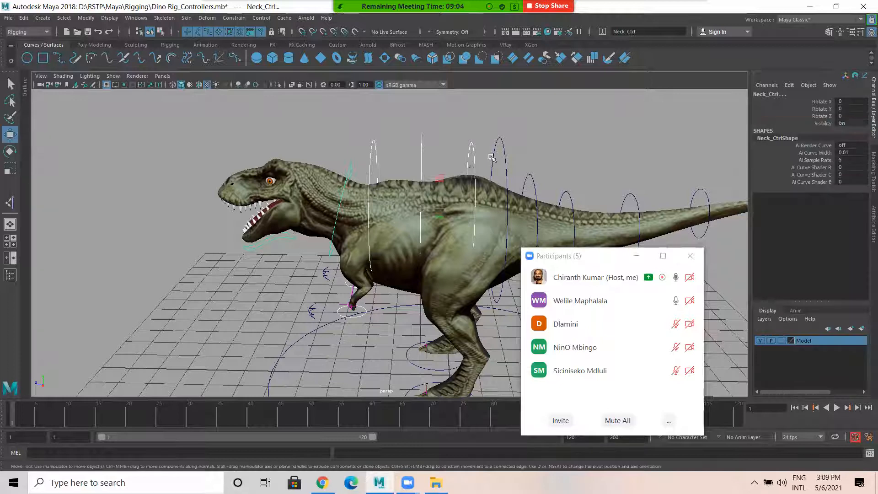
click(358, 142)
drag(367, 141, 384, 154)
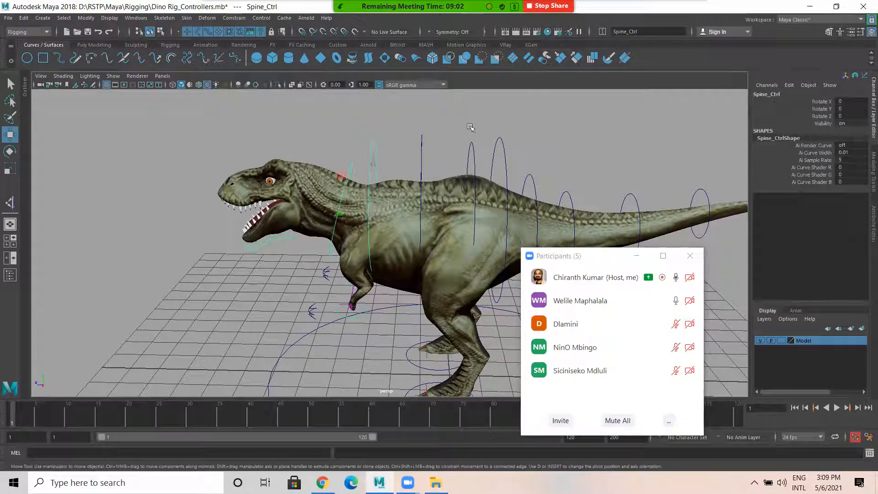
drag(437, 151, 478, 158)
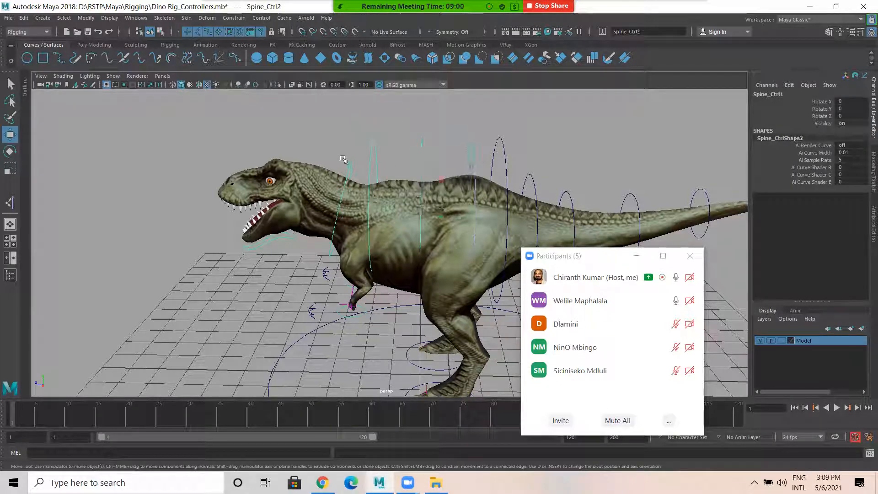
drag(355, 171, 367, 174)
- Select all five tail controls together, and lock and hide their Translate X, Y and Z channels
alt+middle_drag(577, 166, 473, 137)
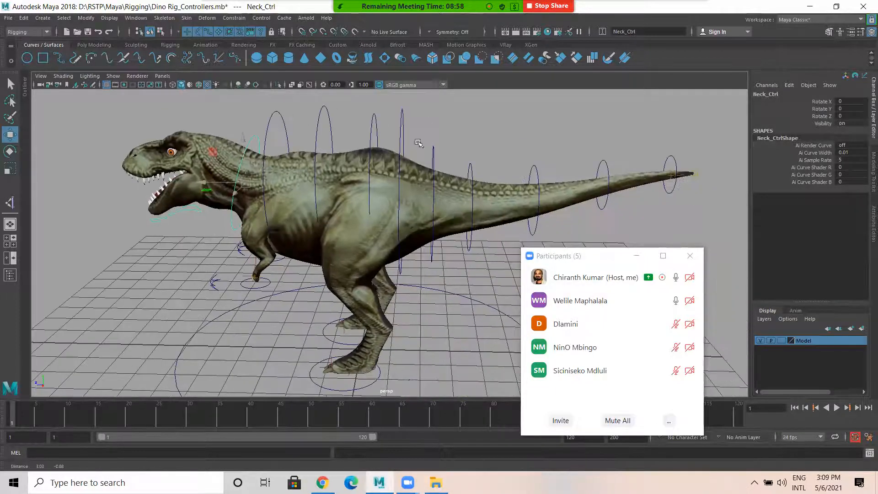
drag(451, 159, 462, 159)
key(q)
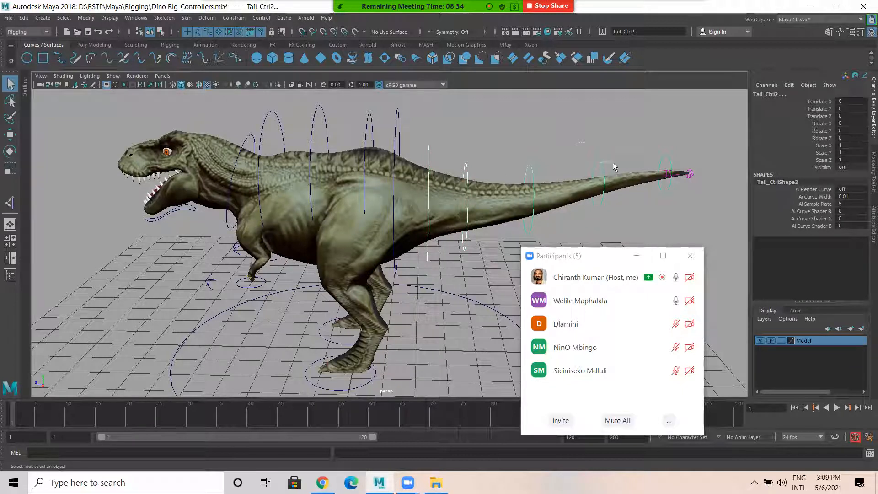
drag(811, 101, 840, 117)
right_click(800, 101)
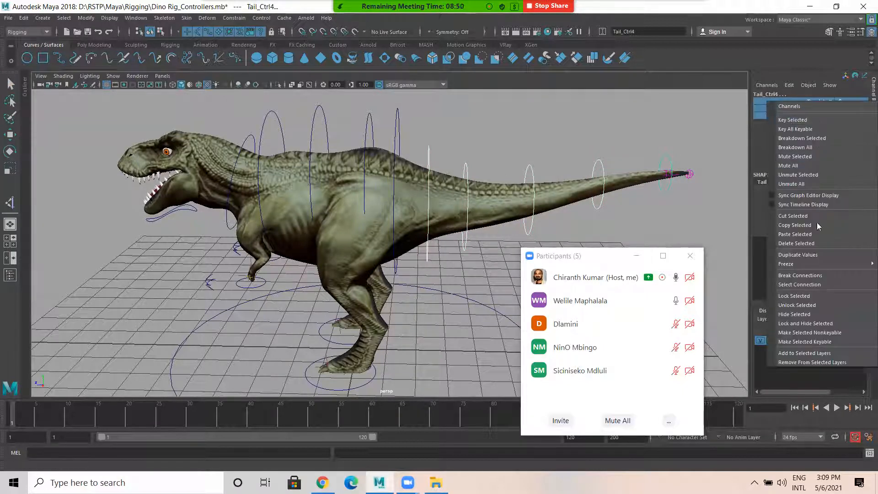
click(811, 324)
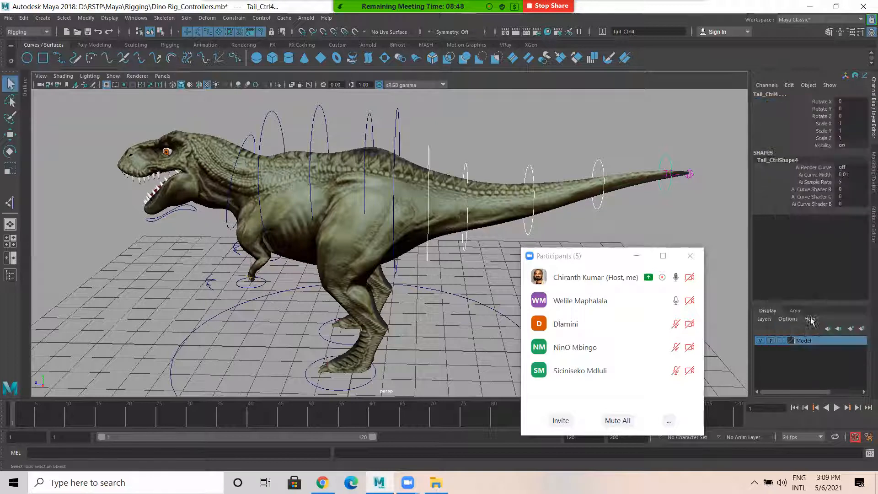
- Lock and hide Scale X, Y and Z on the tail controls, and check the remaining channels of individual tail controls
drag(820, 123, 852, 137)
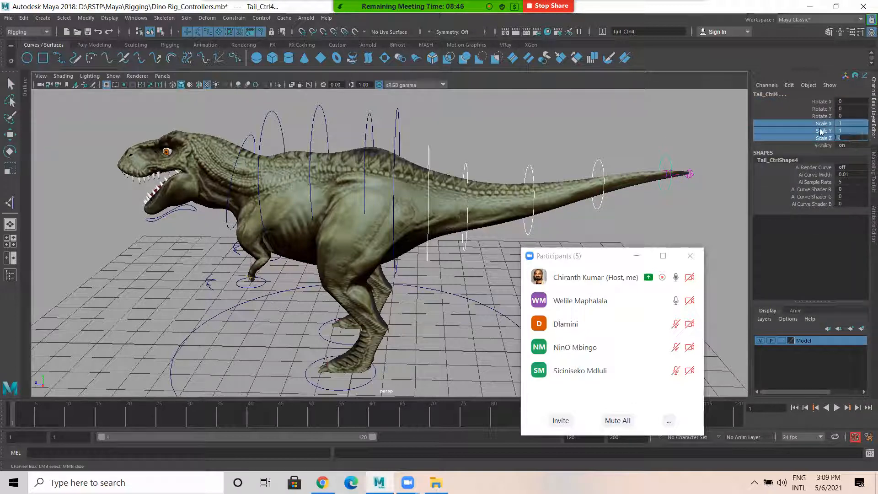
right_click(852, 139)
click(809, 351)
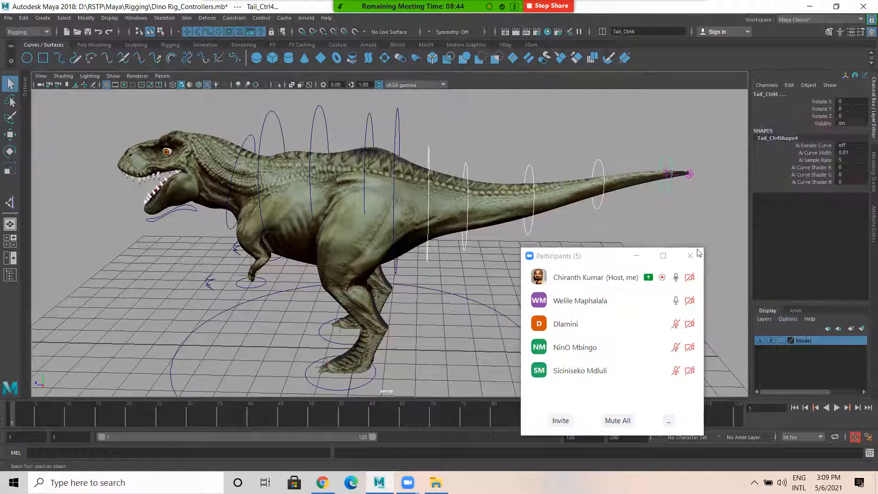
drag(511, 163, 545, 173)
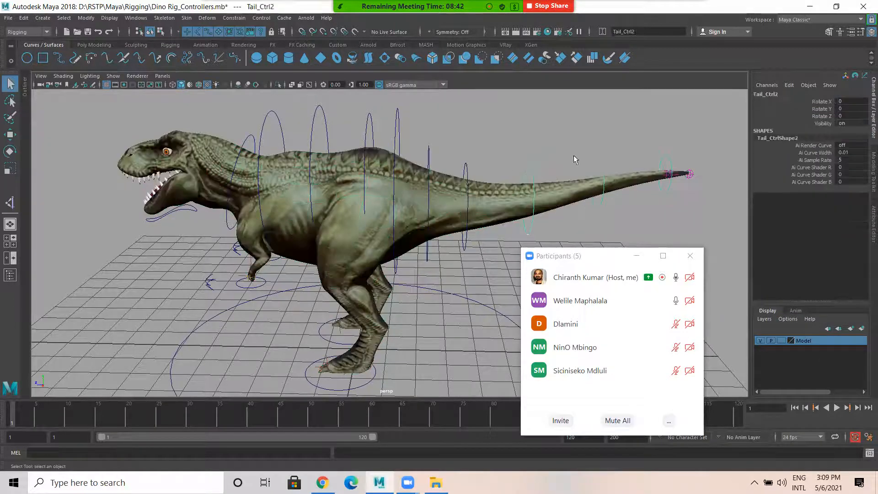
drag(613, 163, 614, 165)
- Select RT_Leg_Ctrl at the right foot, try scaling it uniformly, and undo the scale
drag(461, 161, 359, 290)
alt+drag(358, 290, 472, 268)
click(348, 256)
key(r)
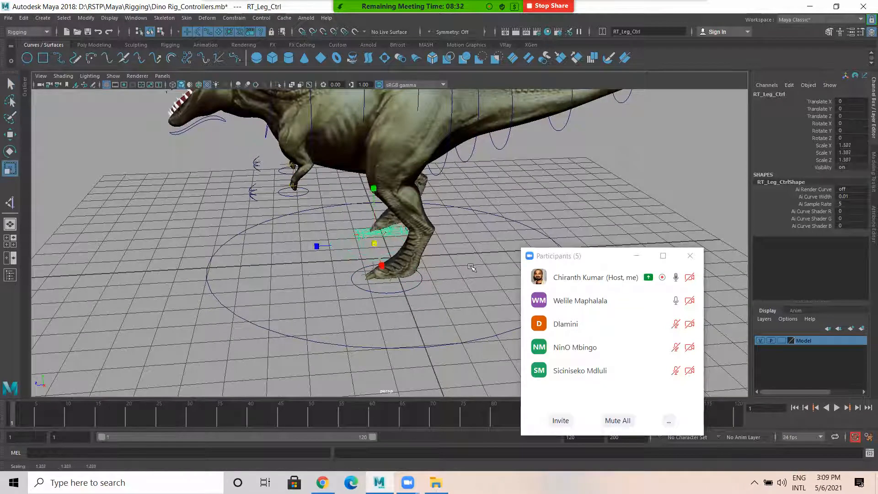
key(ctrl+z)
key(q)
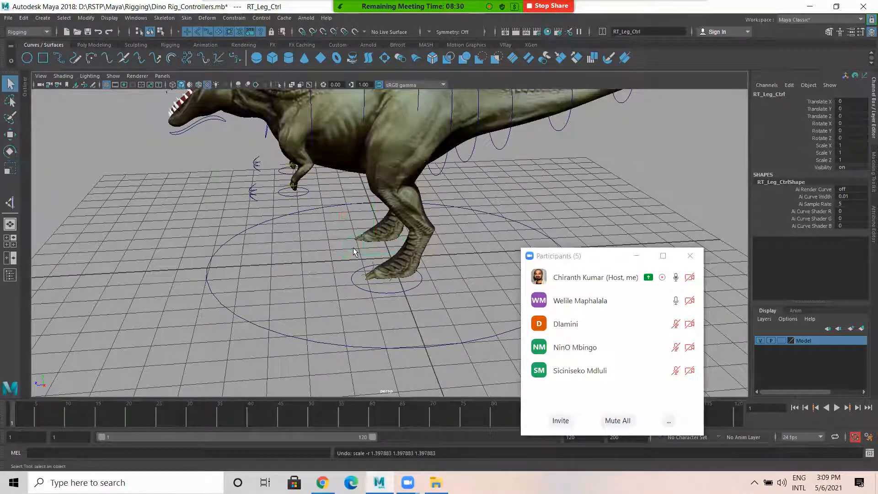
- Test rotating the right foot with RT_Leg_Ctrl and undo the rotation
click(346, 259)
click(348, 251)
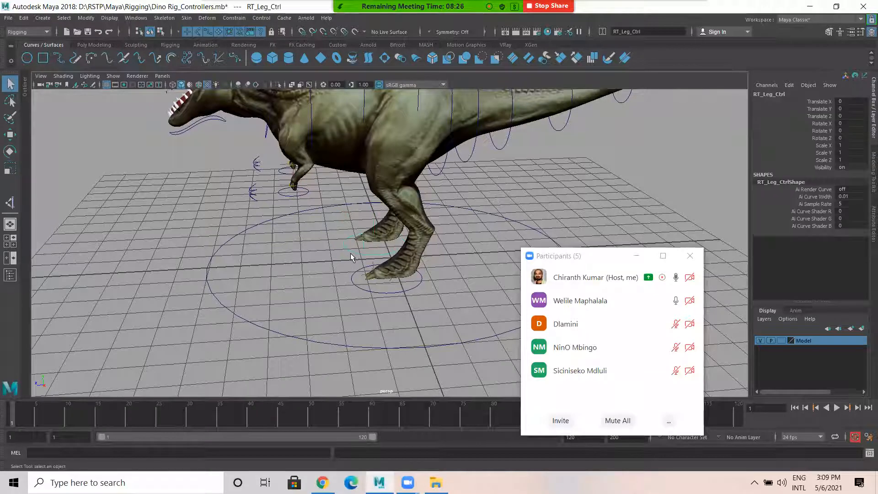
key(e)
drag(351, 256, 355, 203)
key(ctrl+z)
- Select RT_Leg_Ctrl and LT_Leg_Ctrl together, and lock and hide their Scale X, Y and Z channels
key(w)
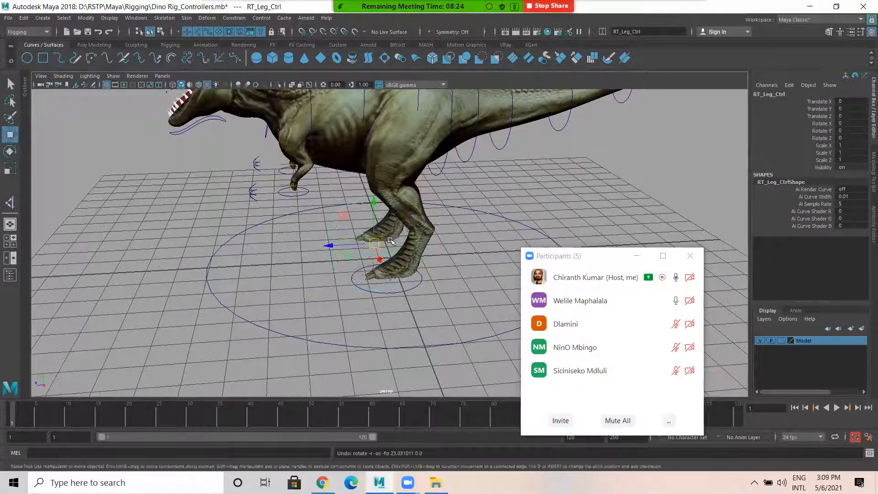
shift+click(380, 293)
drag(818, 146, 823, 161)
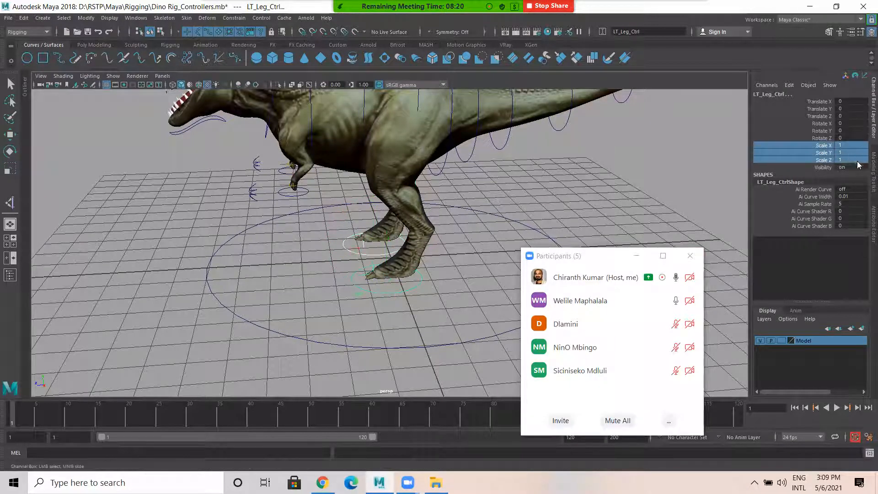
right_click(827, 155)
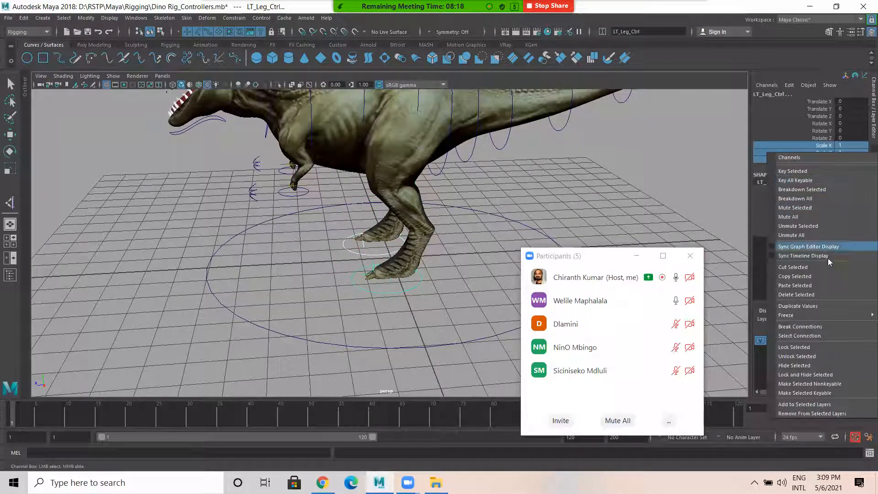
click(804, 374)
- Select the large Global_Ctrl circle, test moving and rotating the whole dinosaur with it, and undo both transforms
click(500, 212)
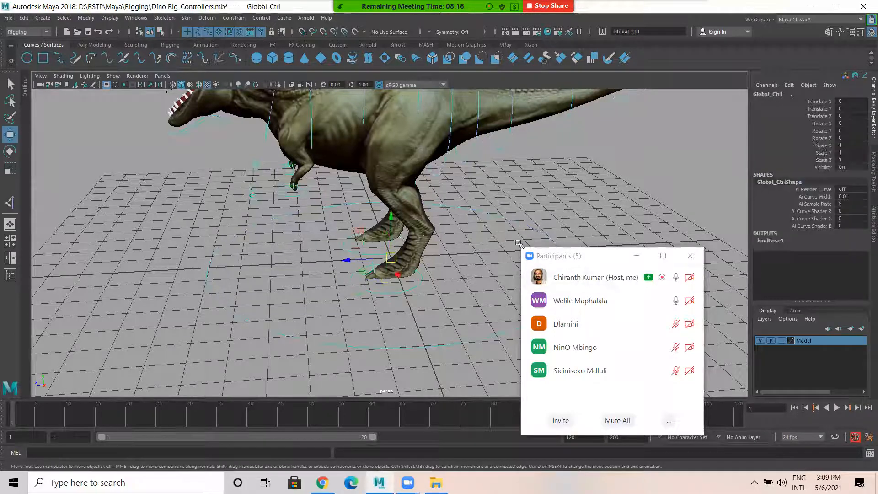
alt+right_drag(517, 243, 396, 193)
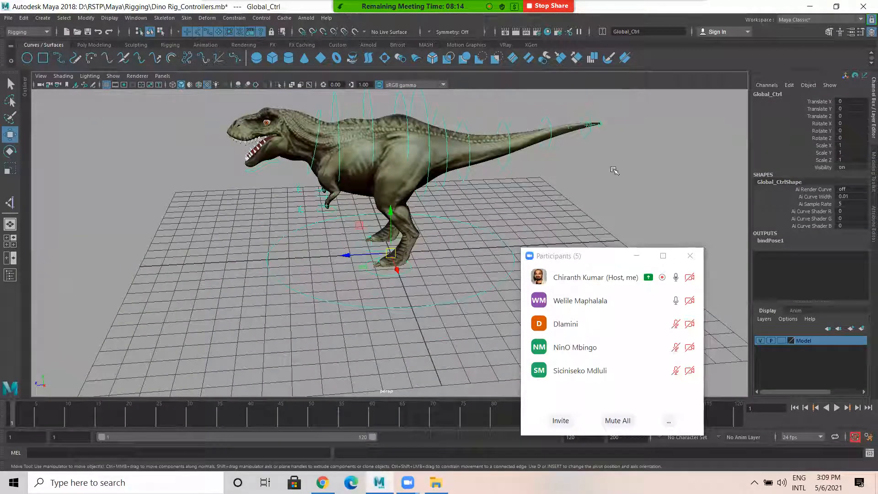
drag(397, 253, 375, 224)
key(ctrl+z)
key(e)
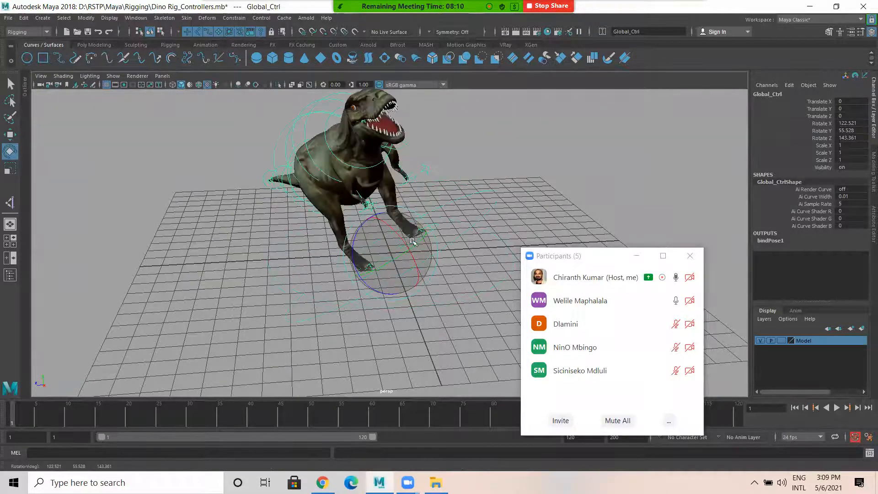
key(ctrl+z)
- Test scaling the whole dinosaur uniformly with Global_Ctrl and undo the scale
key(r)
drag(391, 254, 401, 196)
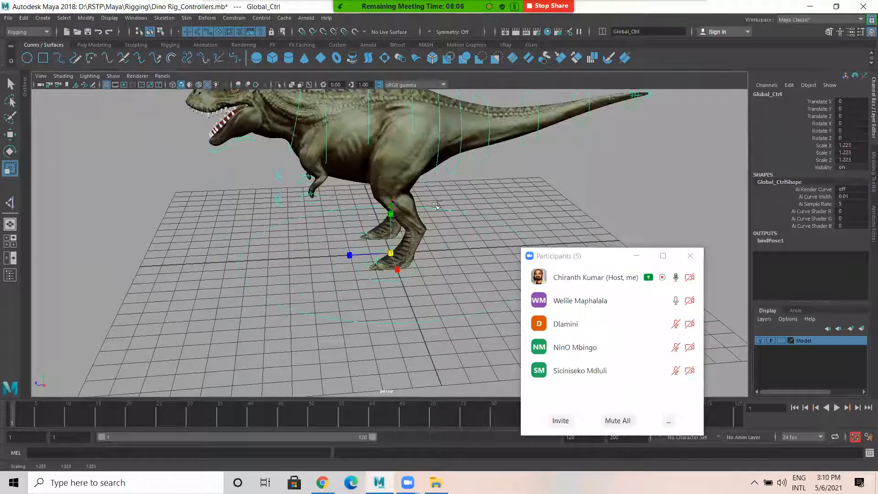
key(ctrl+z)
key(w)
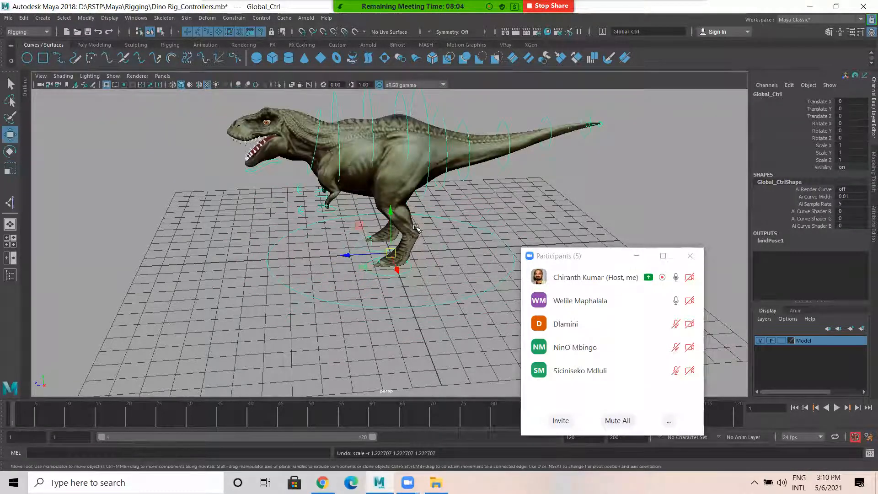
- Select the pole vector controls in front of the arms, test rotating them, and undo the rotation
click(299, 200)
scroll(298, 215, up, 3)
alt+middle_drag(281, 168, 314, 179)
click(313, 185)
key(e)
drag(320, 198, 281, 196)
click(301, 230)
click(319, 211)
mouse_move(331, 225)
mouse_down()
mouse_move(348, 224)
mouse_move(322, 227)
mouse_up()
key(ctrl+z)
- Test moving both arm pole vector controls together along X and undo the move
click(316, 198)
alt+drag(322, 227, 362, 232)
key(w)
drag(336, 234, 309, 232)
key(ctrl+z)
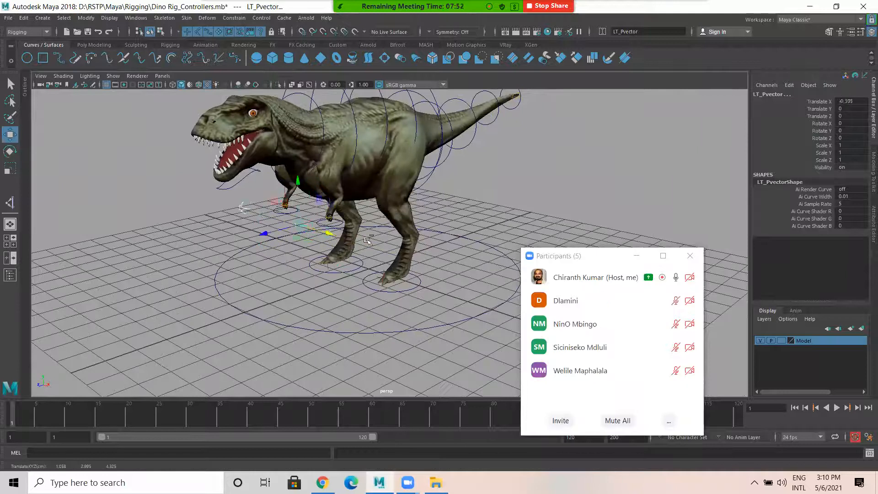
- Lock and hide the Rotate and Scale X, Y and Z channels of the two arm pole vector controls
key(e)
click(819, 123)
drag(819, 122, 837, 159)
right_click(830, 158)
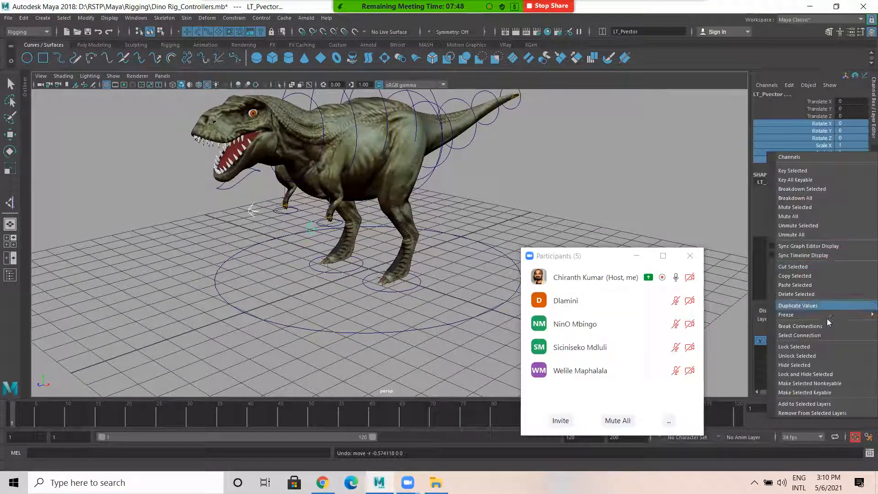
click(805, 374)
- Clear the selection and save the scene
click(550, 197)
key(w)
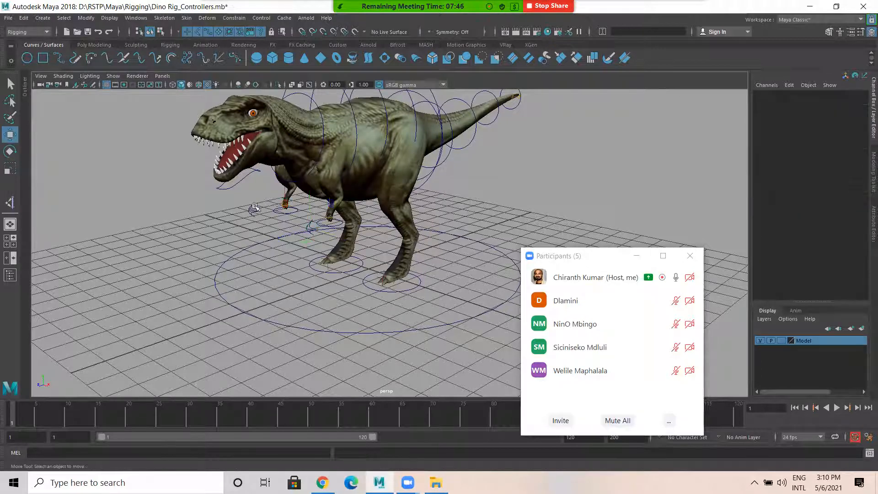
alt+drag(452, 184, 366, 182)
key(ctrl+s)
- Inspect the dinosaur and its control curves from several angles, and move the Participants window off the model
alt+right_drag(314, 257, 539, 286)
alt+middle_drag(301, 212, 215, 251)
alt+drag(301, 240, 366, 238)
alt+right_drag(557, 229, 493, 249)
alt+drag(535, 217, 539, 213)
drag(595, 256, 743, 187)
alt+drag(457, 201, 426, 229)
alt+right_drag(348, 229, 403, 231)
alt+middle_drag(320, 229, 387, 227)
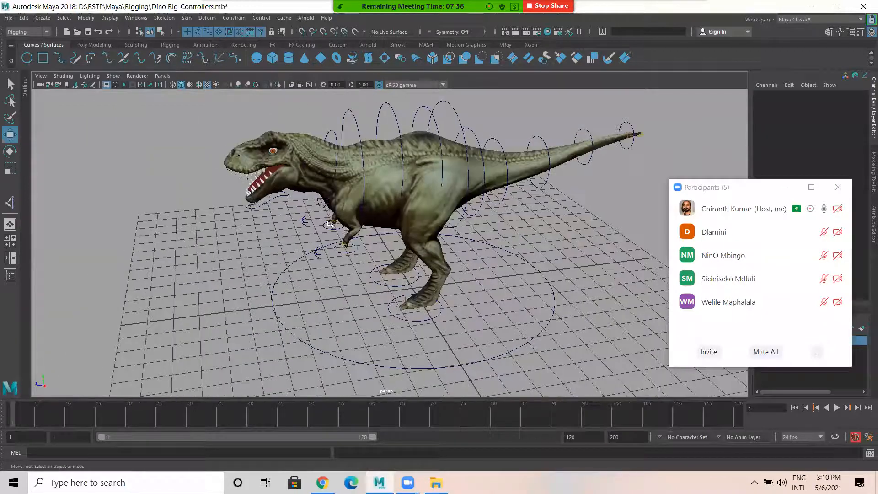
- Test rotating the lower jaw with Jaw_Ctrl and undo the rotation
click(274, 203)
key(e)
mouse_move(283, 165)
mouse_down()
mouse_move(312, 180)
mouse_move(282, 164)
mouse_up()
key(ctrl+z)
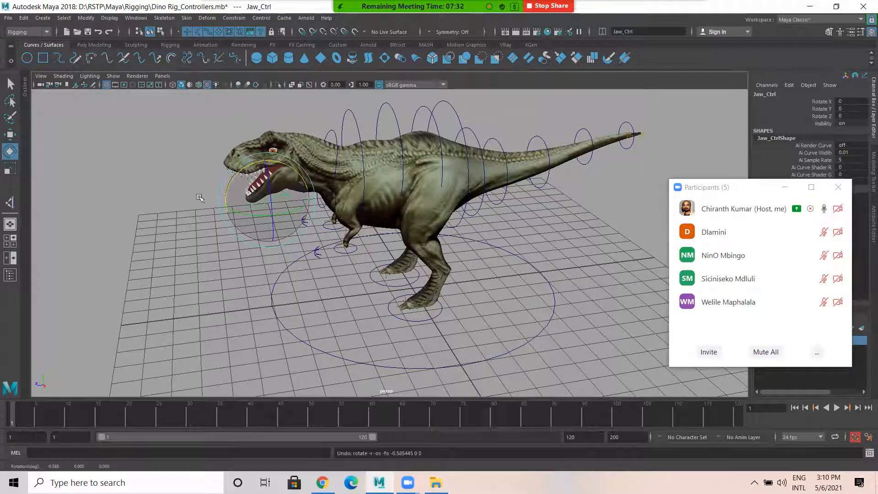
- Test the left arm's deformation by moving LT_Hand_Ctrl, and undo the movement
alt+right_drag(200, 197, 328, 169)
alt+drag(528, 241, 350, 232)
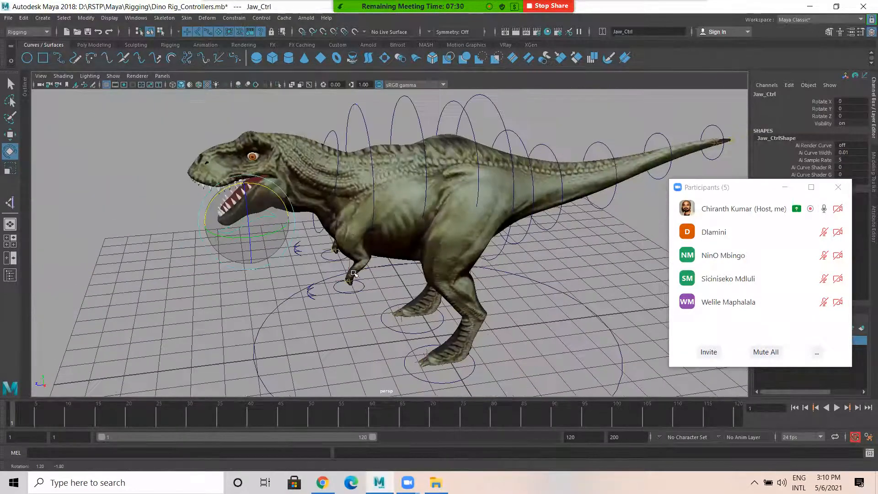
alt+drag(353, 273, 346, 258)
click(340, 293)
key(w)
drag(346, 293, 301, 254)
key(ctrl+z)
key(ctrl+z)
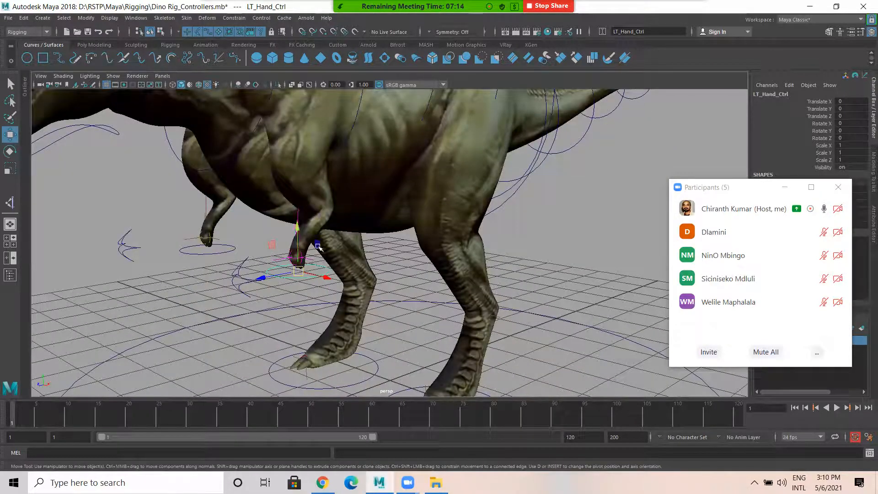
- Test the left leg's deformation by moving LT_Leg_Ctrl outward from the body, and undo the move
alt+drag(369, 200, 284, 202)
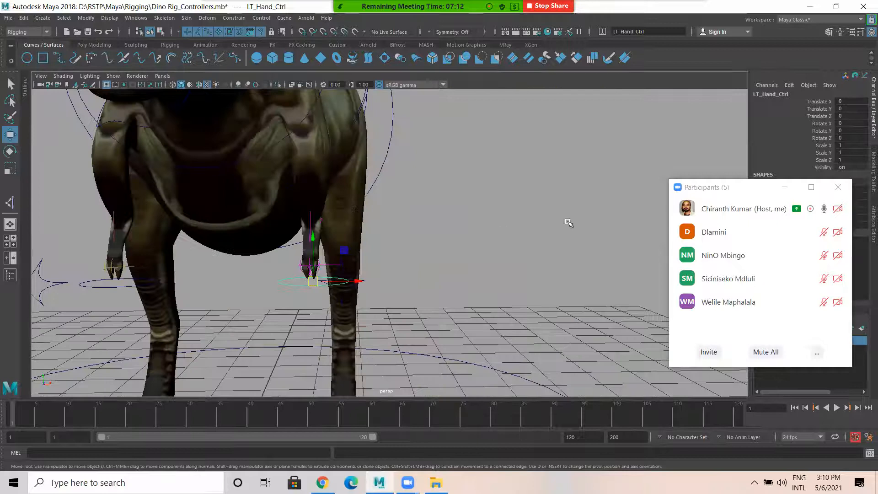
scroll(569, 224, down, 5)
alt+drag(457, 226, 383, 229)
scroll(492, 221, up, 3)
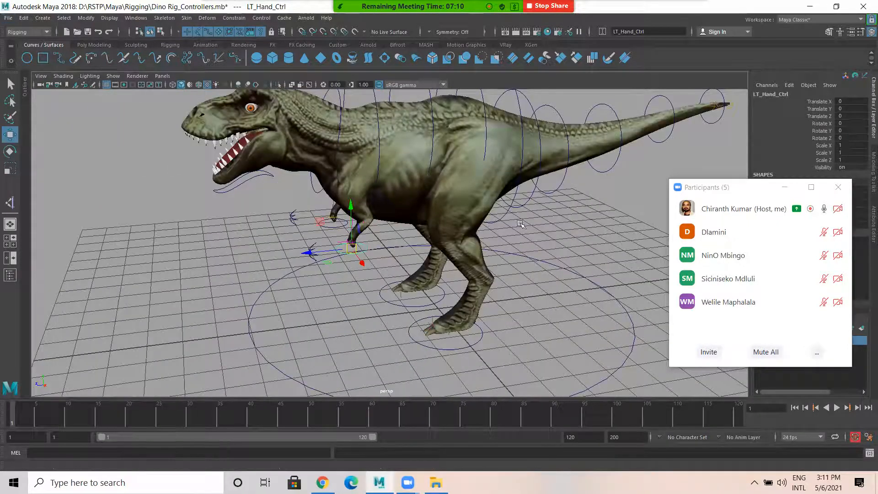
alt+drag(521, 224, 488, 246)
scroll(371, 297, up, 3)
click(365, 317)
alt+drag(326, 354, 263, 270)
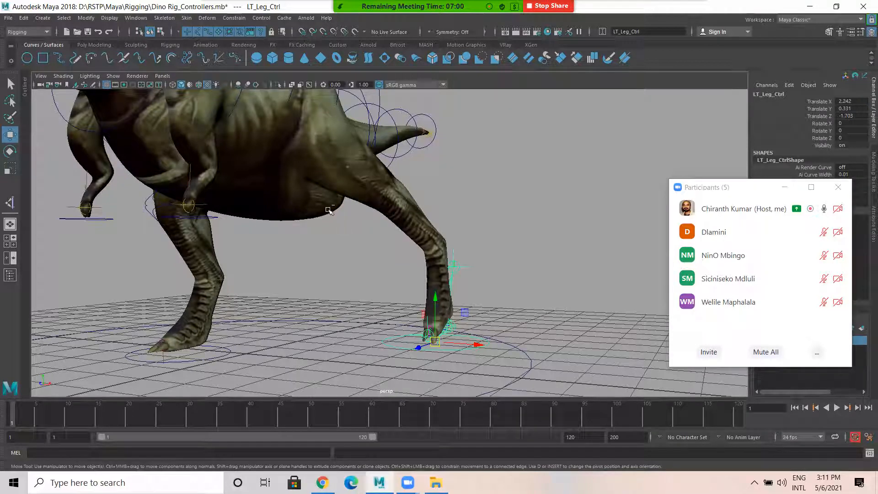
key(ctrl+z)
alt+drag(524, 256, 470, 238)
alt+right_drag(470, 239, 370, 241)
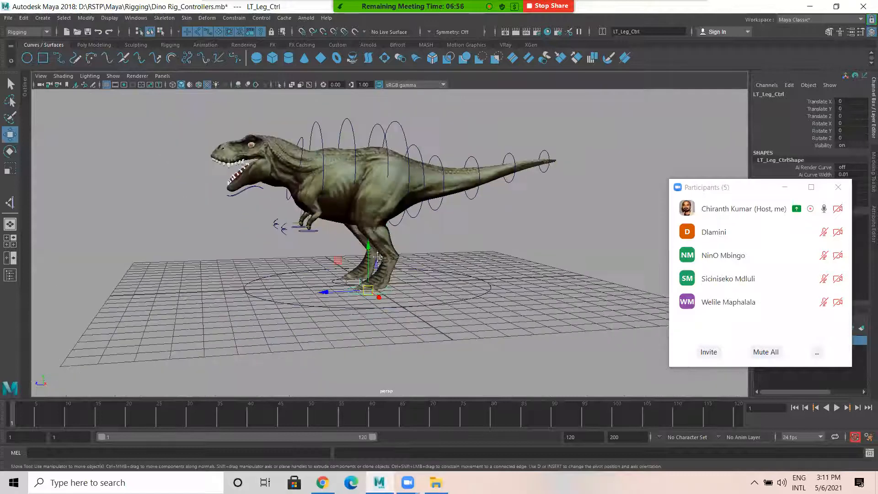
alt+drag(371, 241, 380, 280)
alt+right_drag(380, 281, 425, 288)
alt+middle_drag(425, 288, 418, 261)
scroll(418, 261, up, 2)
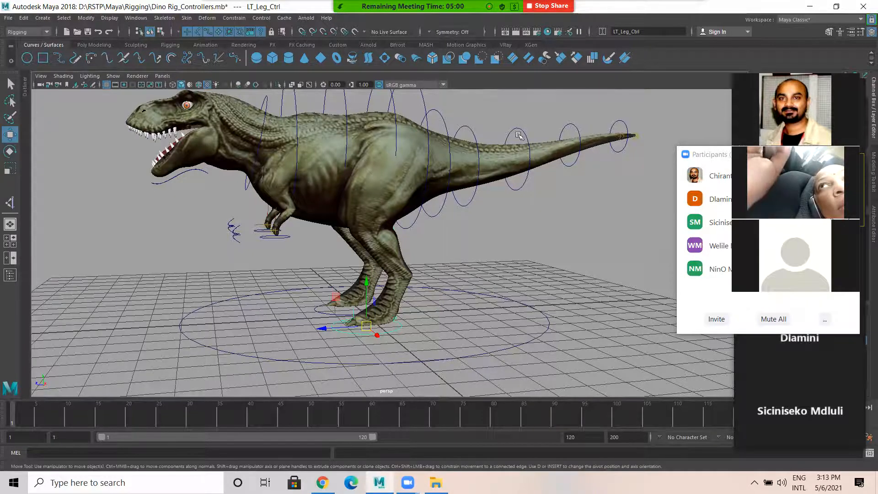
- Select the tail controls from Tail_Ctrl1 to the tip, test rotating them together, and undo the rotations
alt+drag(640, 101, 613, 128)
alt+middle_drag(657, 108, 583, 165)
click(584, 167)
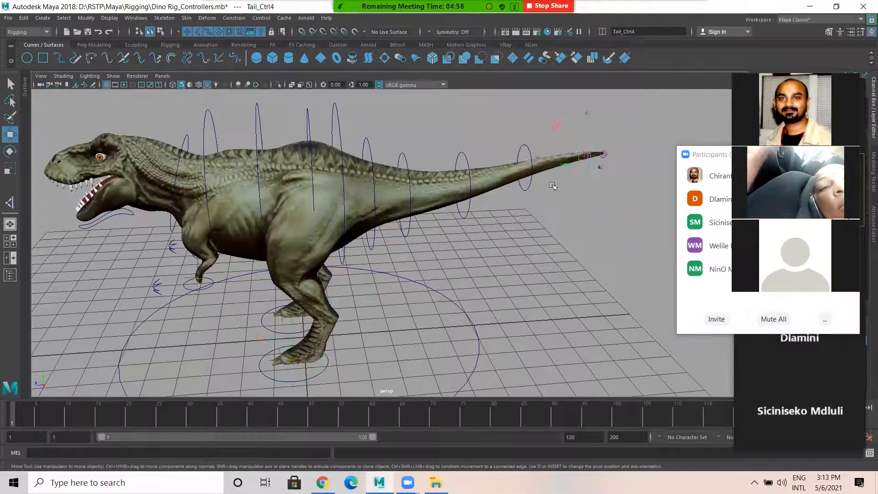
click(405, 232)
key(e)
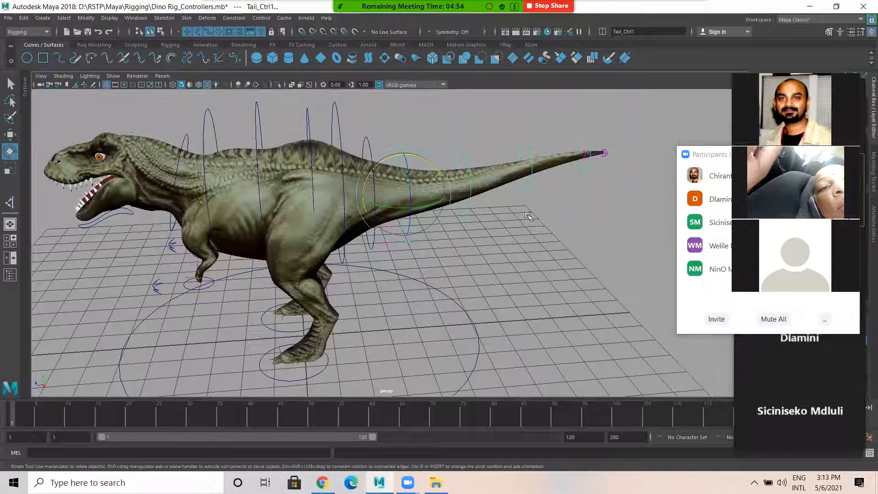
drag(440, 206, 442, 195)
key(ctrl+z)
key(ctrl+z)
key(ctrl+z)
key(ctrl+z)
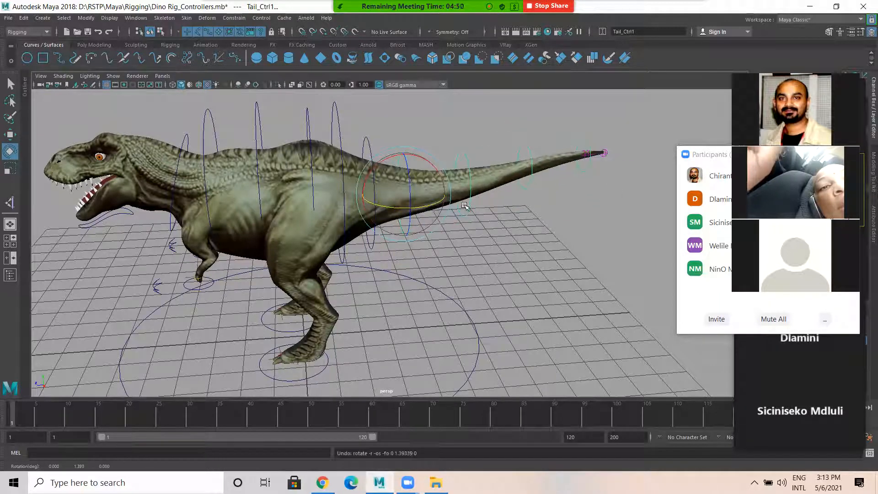
- Test swinging the tail sideways by rotating Tail_Ctrl2 about Y, and undo the rotation
click(465, 207)
drag(486, 200, 460, 202)
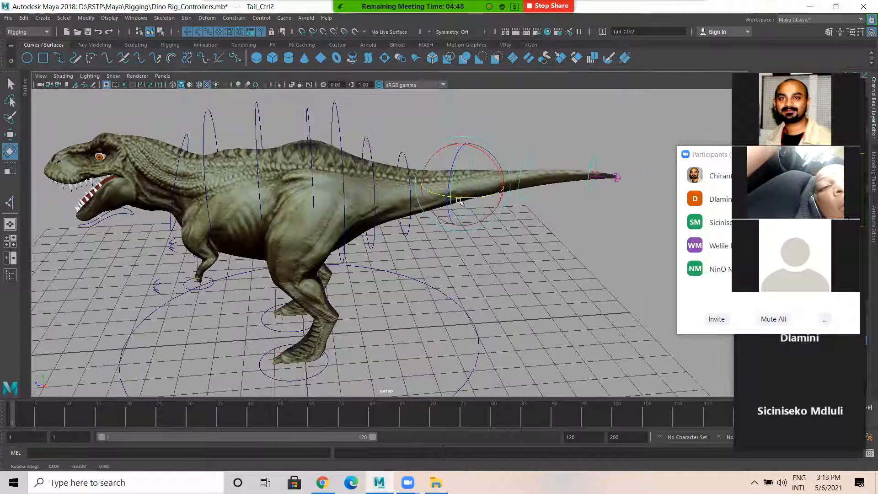
key(ctrl+z)
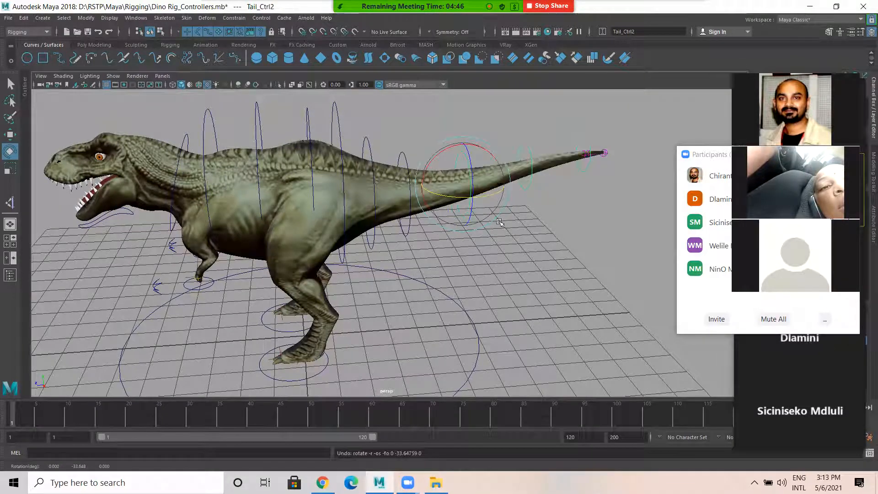
- Clear the tail control selection and inspect the whole dinosaur rig with its controls from a front three-quarter view
key(w)
click(520, 231)
alt+drag(489, 229, 416, 261)
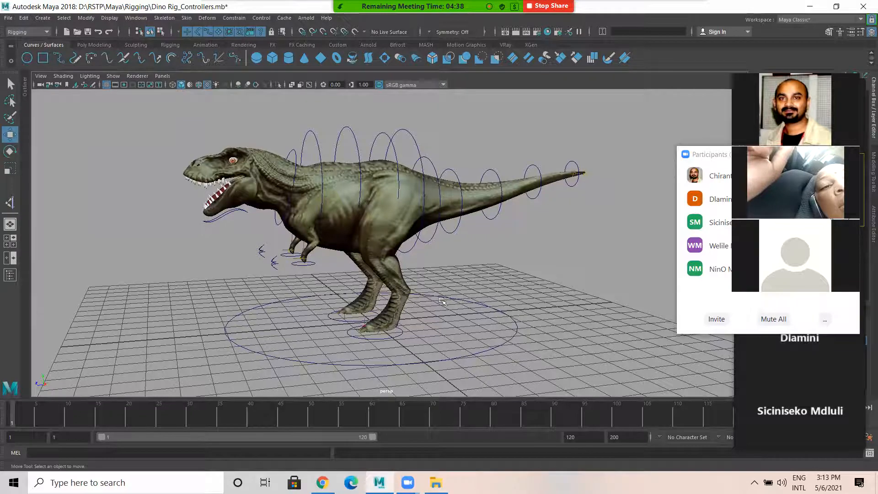
scroll(320, 249, up, 2)
alt+drag(361, 259, 337, 274)
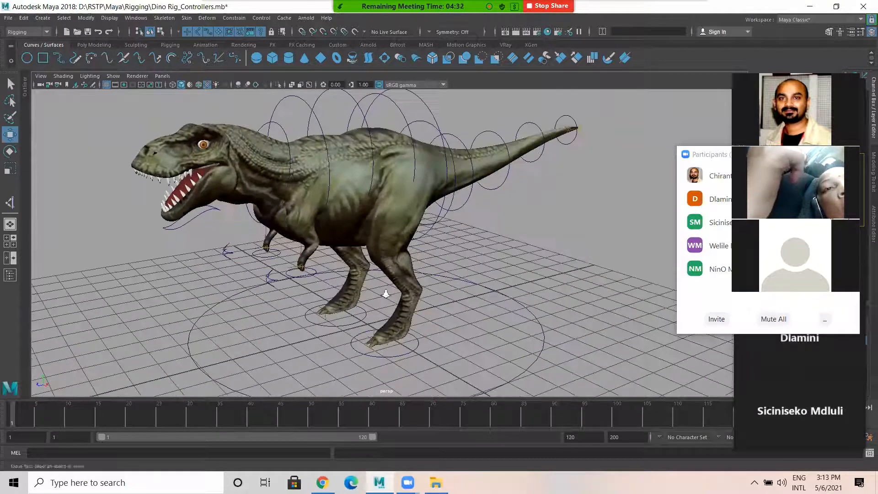
scroll(379, 283, up, 2)
scroll(379, 283, down, 1)
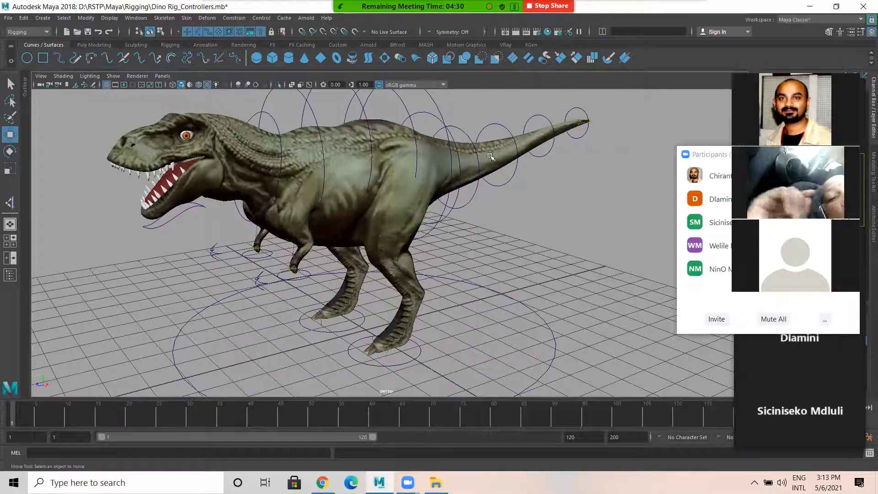
scroll(462, 222, down, 1)
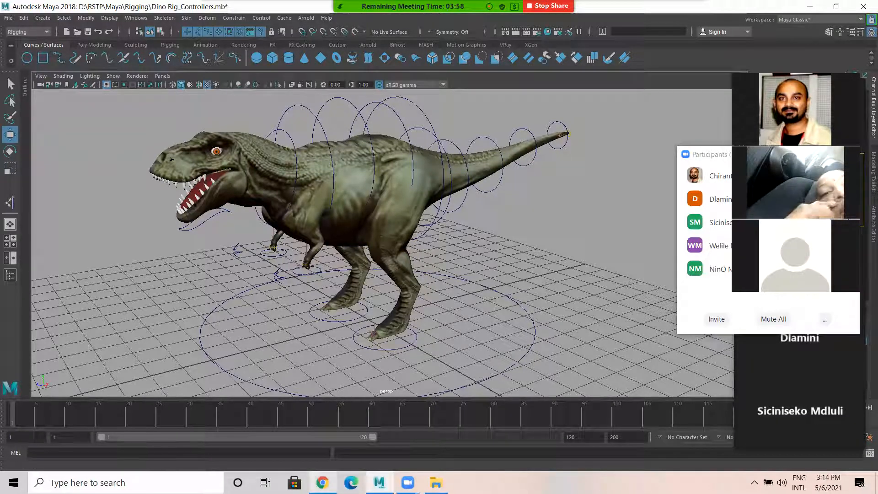
- Switch to Chrome, open youtube.com in a new tab, and search for the instructor's channel by its username
key(alt+Tab)
click(153, 11)
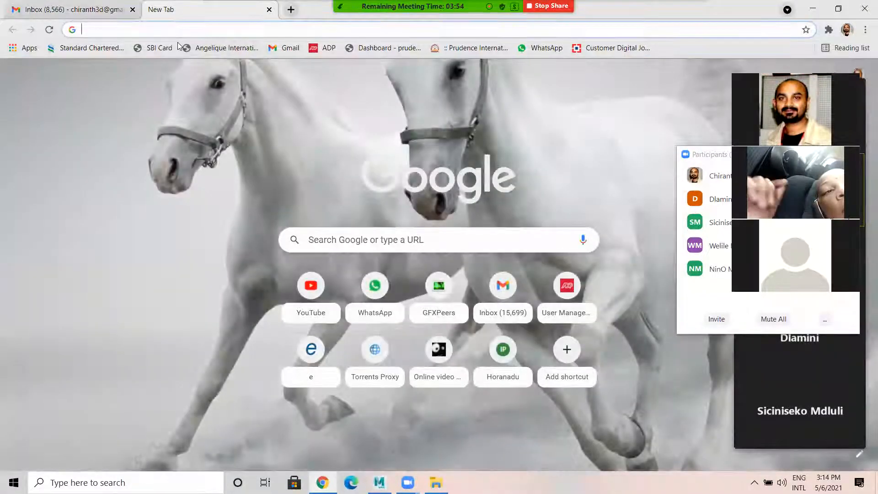
text(youtube.com)
key(Return)
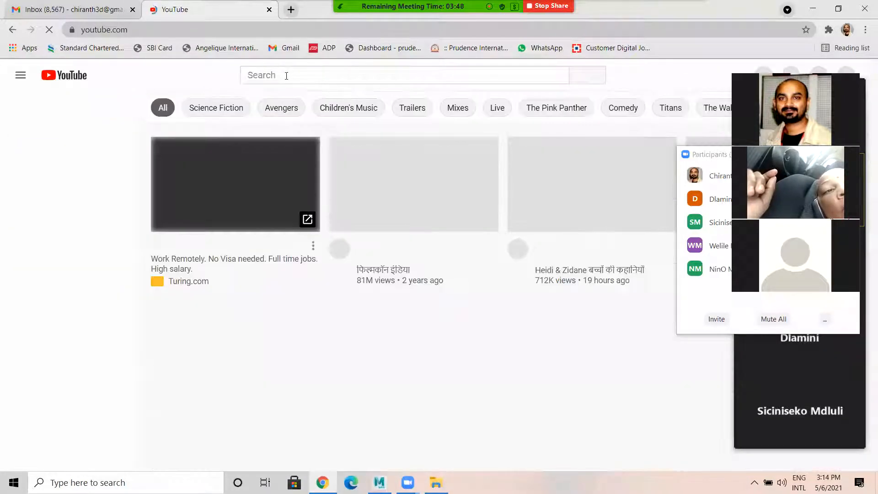
click(276, 74)
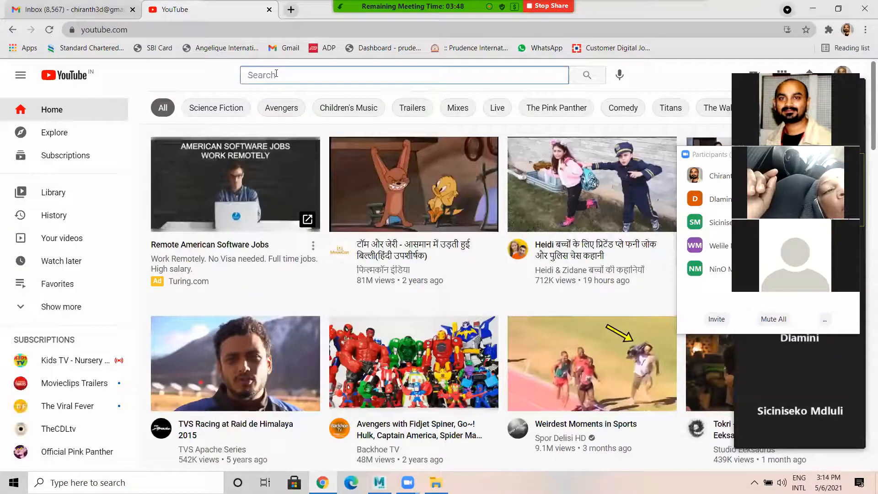
text(chiranth3d)
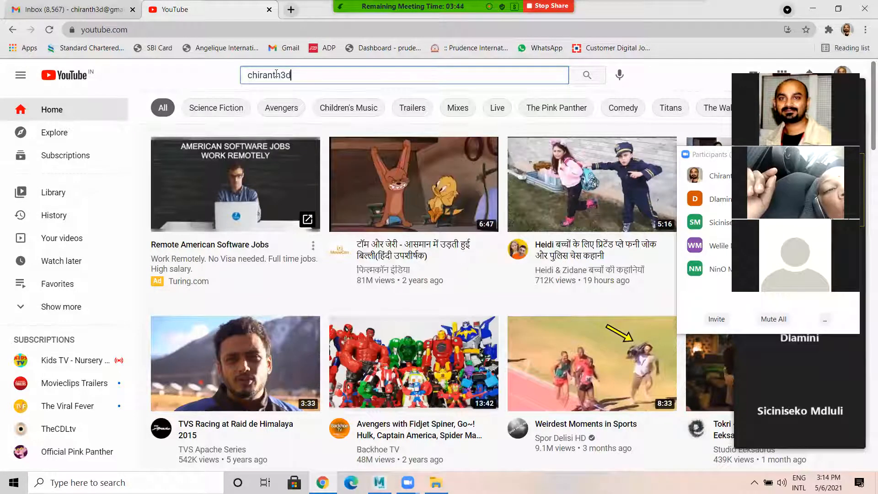
key(Return)
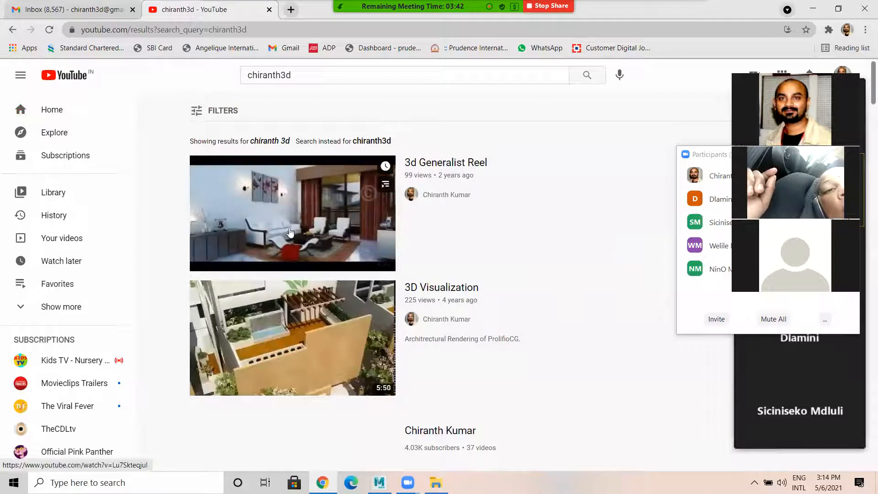
- Look through the search results for the instructor's videos and open the instructor's channel page
scroll(286, 349, down, 5)
scroll(287, 351, down, 20)
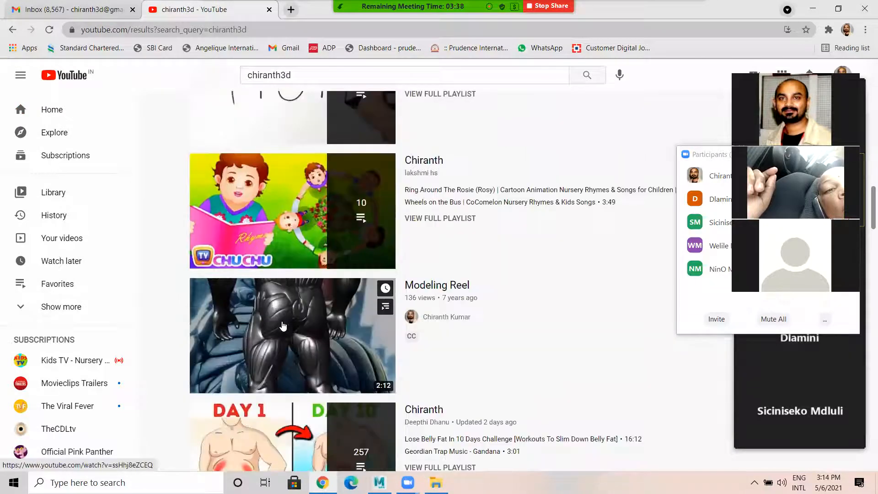
scroll(283, 325, down, 10)
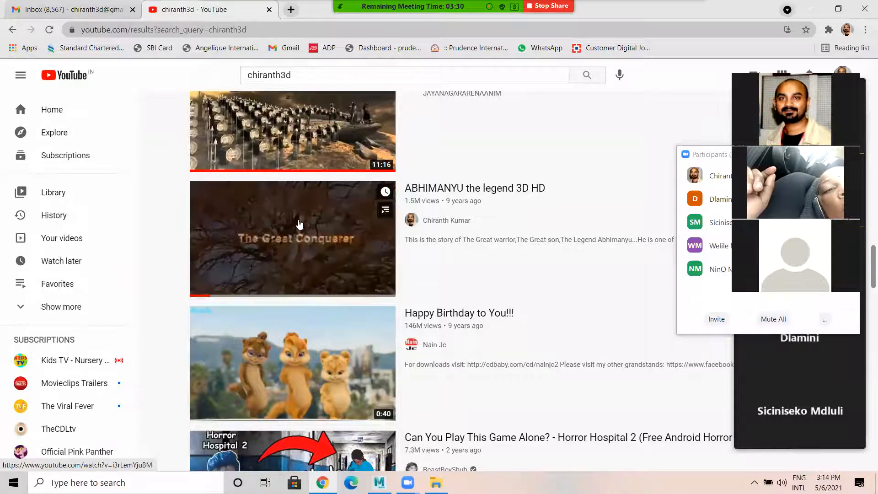
scroll(473, 207, up, 3)
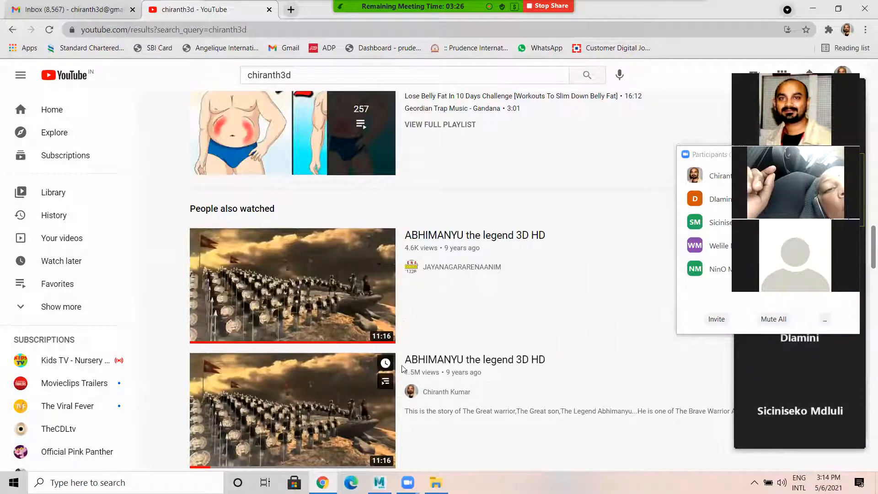
scroll(427, 269, down, 3)
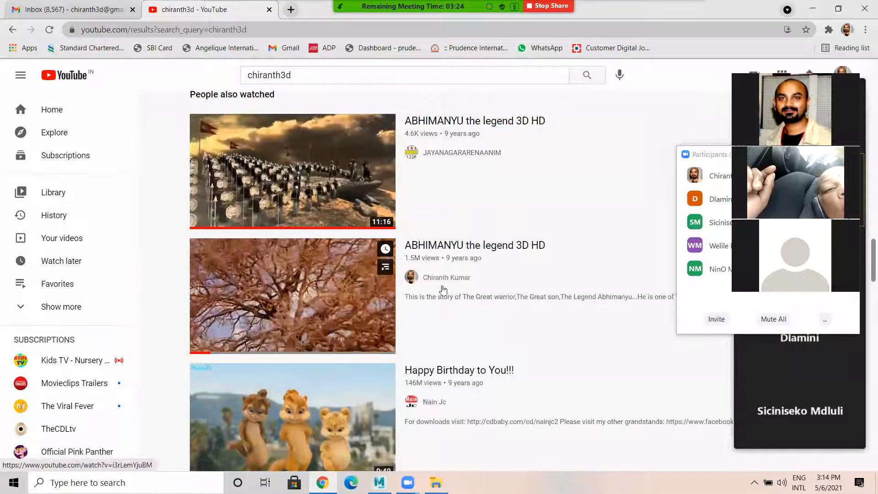
scroll(320, 320, down, 12)
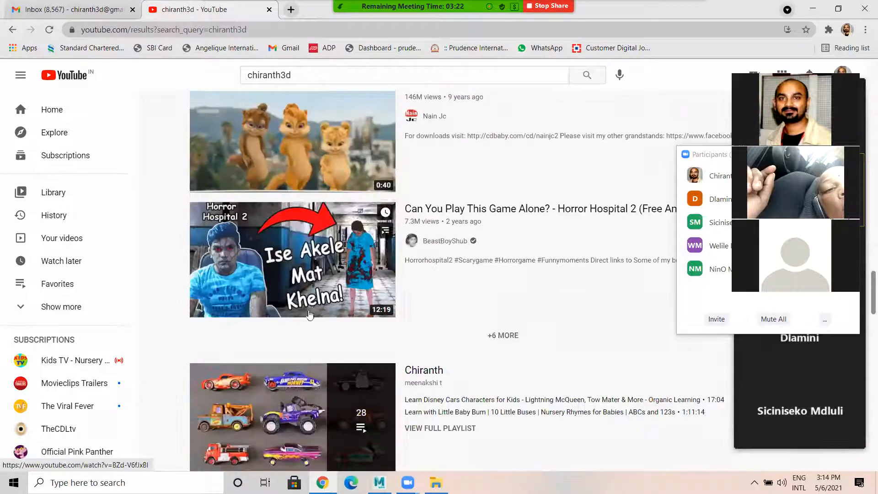
scroll(330, 346, up, 15)
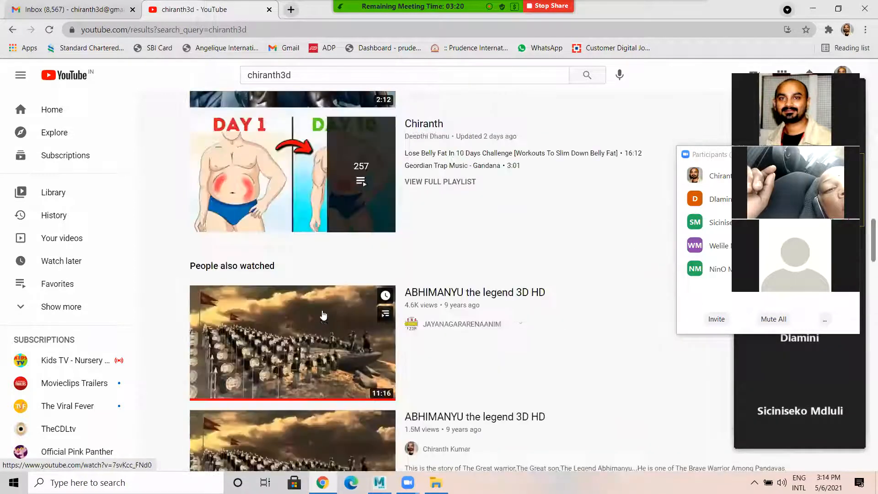
scroll(322, 303, up, 7)
scroll(338, 293, down, 4)
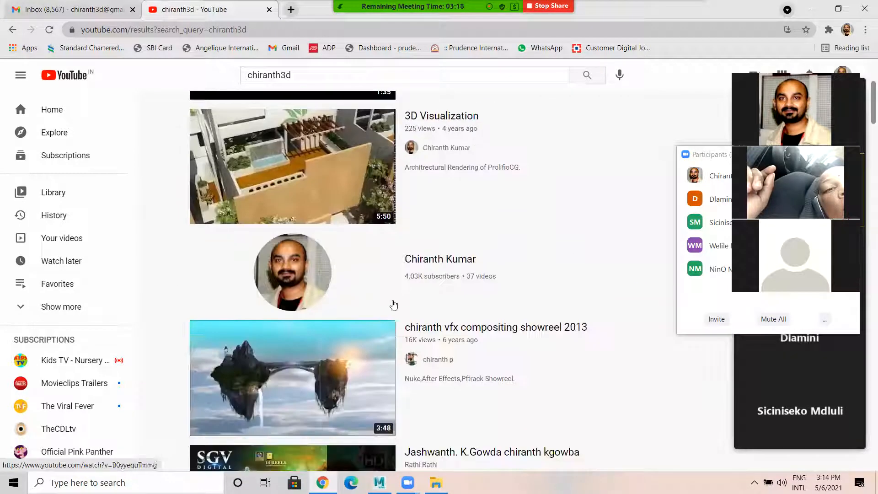
click(346, 285)
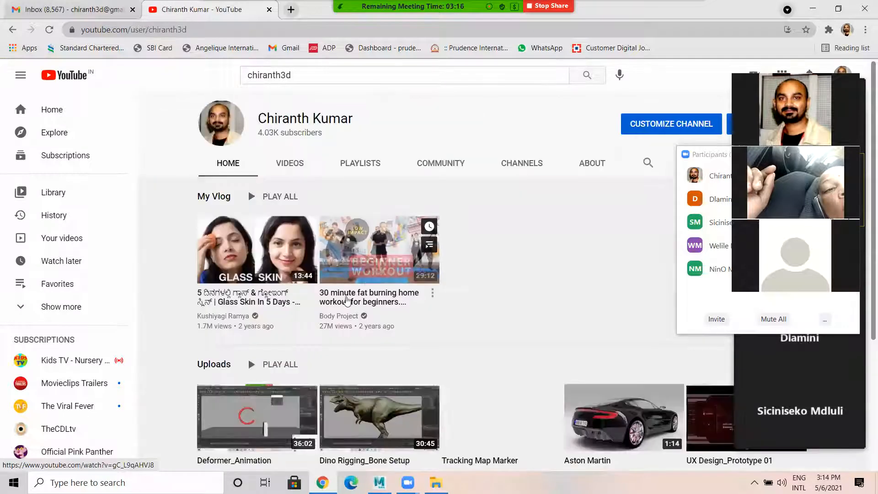
- Browse the channel's home page and advance through its row of uploads to the older videos
scroll(435, 316, down, 4)
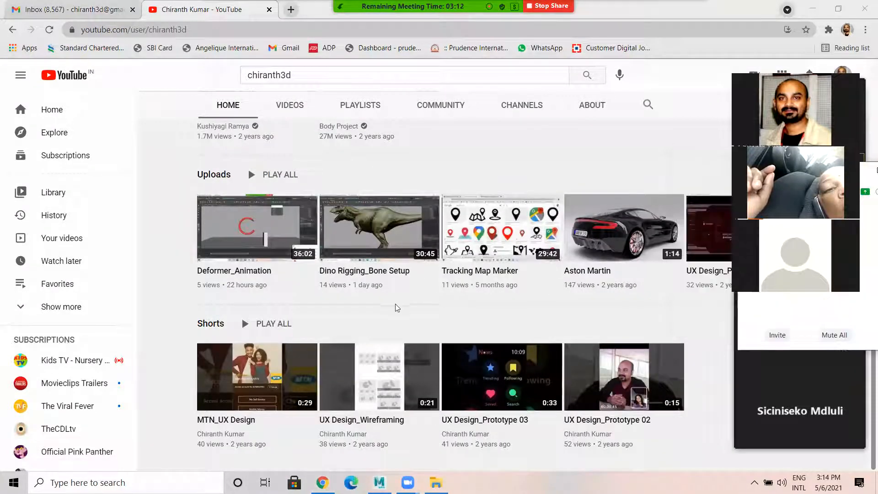
scroll(457, 320, up, 3)
scroll(471, 329, down, 3)
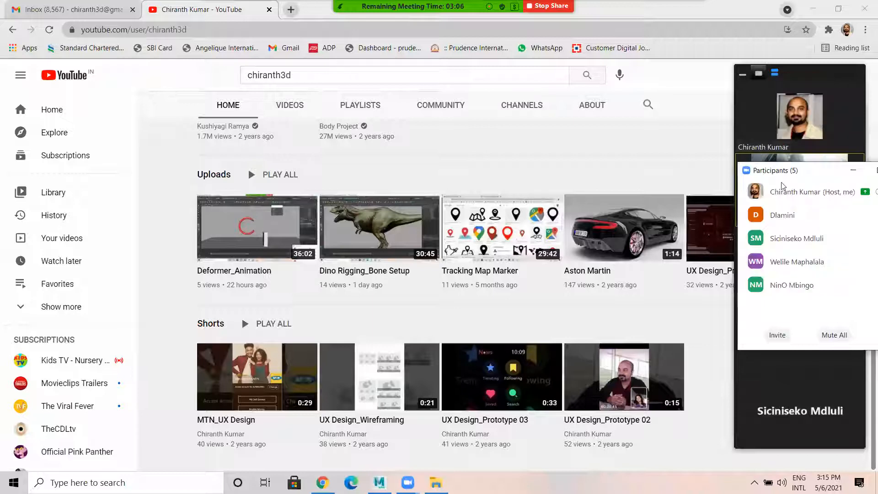
click(807, 229)
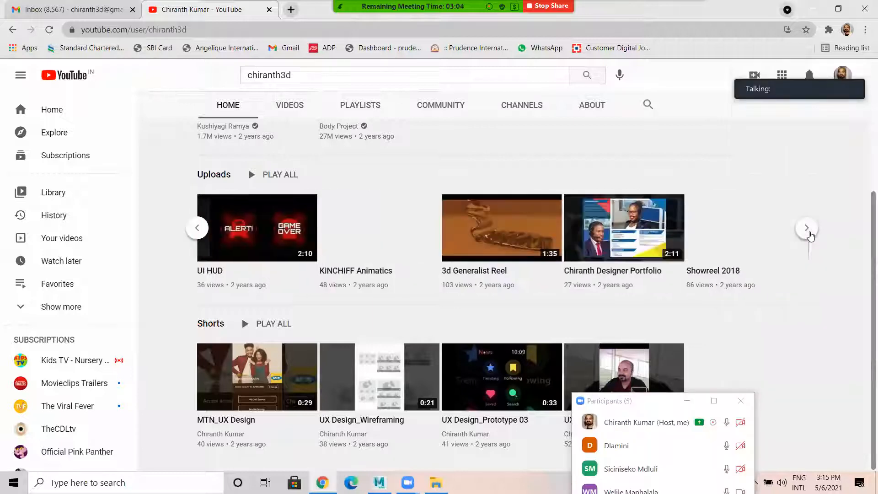
click(808, 231)
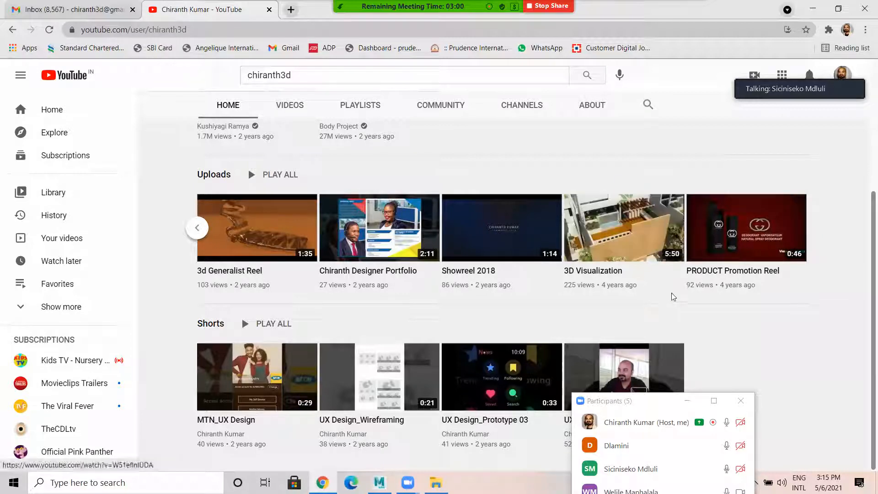
- Open the channel's full video list and look through all uploads down to the oldest showreels
scroll(672, 296, up, 4)
click(289, 165)
scroll(329, 220, down, 10)
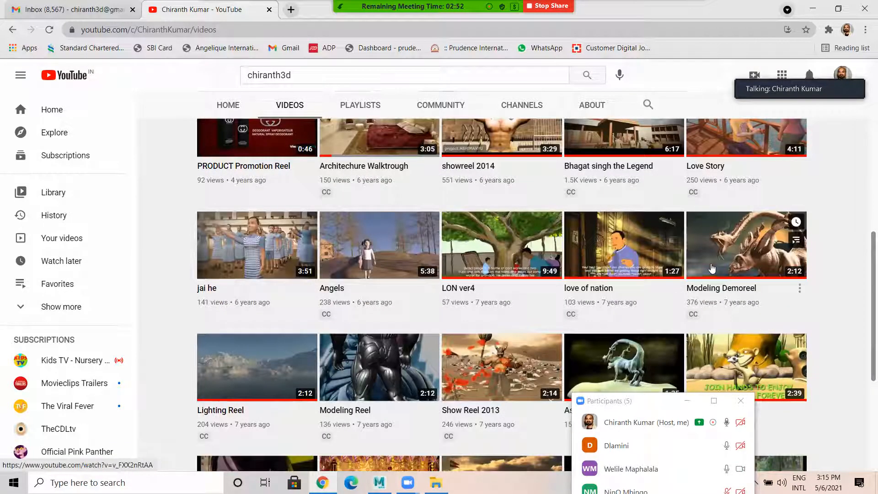
scroll(455, 242, down, 3)
scroll(453, 256, down, 1)
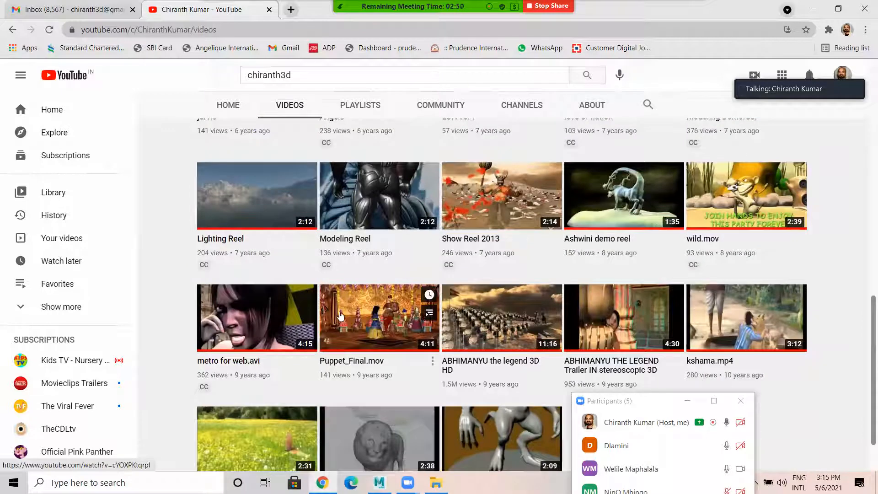
scroll(412, 357, down, 2)
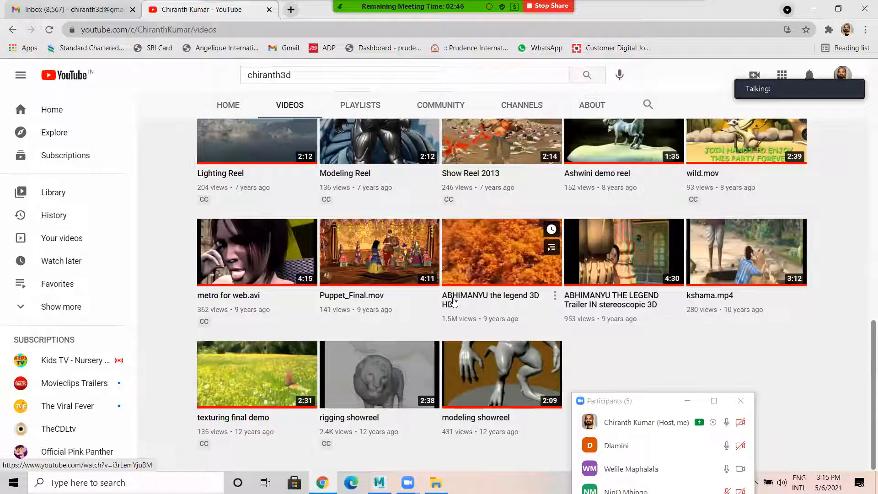
scroll(453, 302, up, 5)
scroll(345, 266, up, 10)
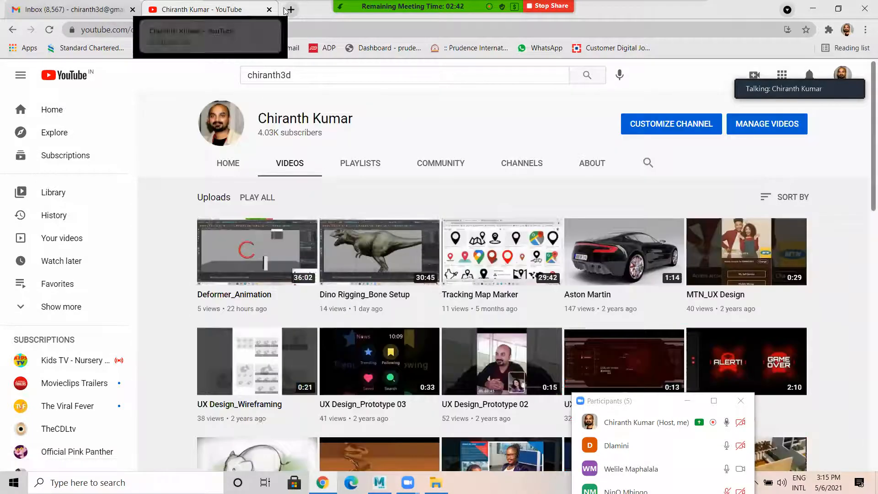
- Close the YouTube page and switch back to the dinosaur rig scene in Maya
click(269, 9)
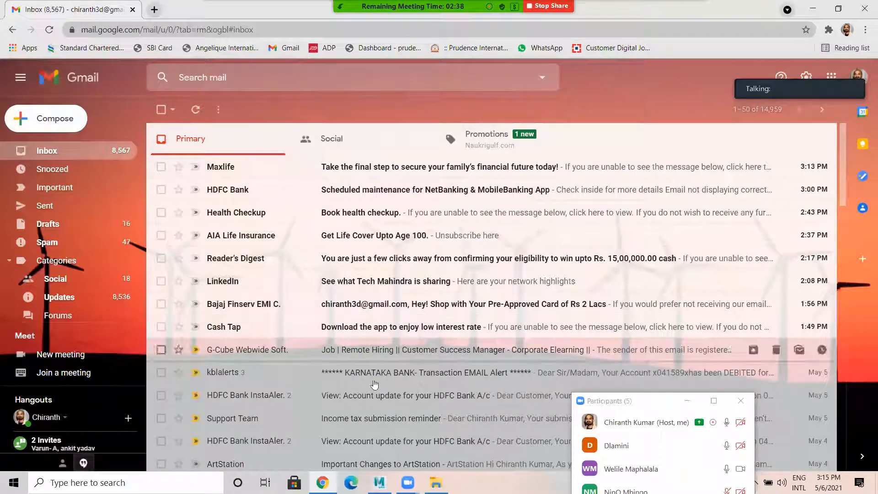
mouse_move(408, 483)
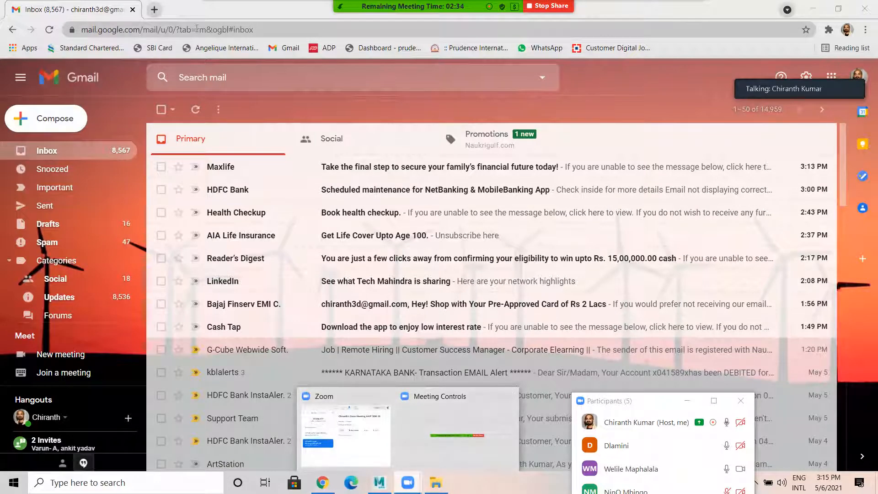
click(379, 483)
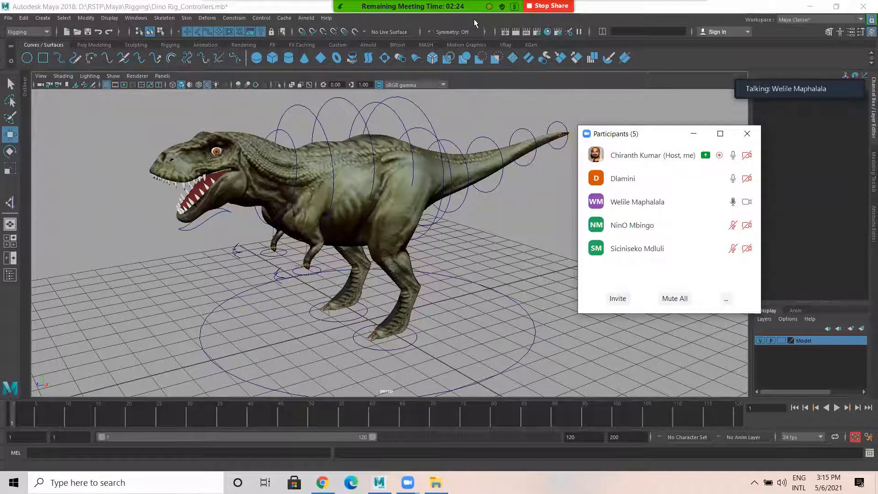
- Open the additional meeting options in the Zoom screen-sharing controls
click(681, 15)
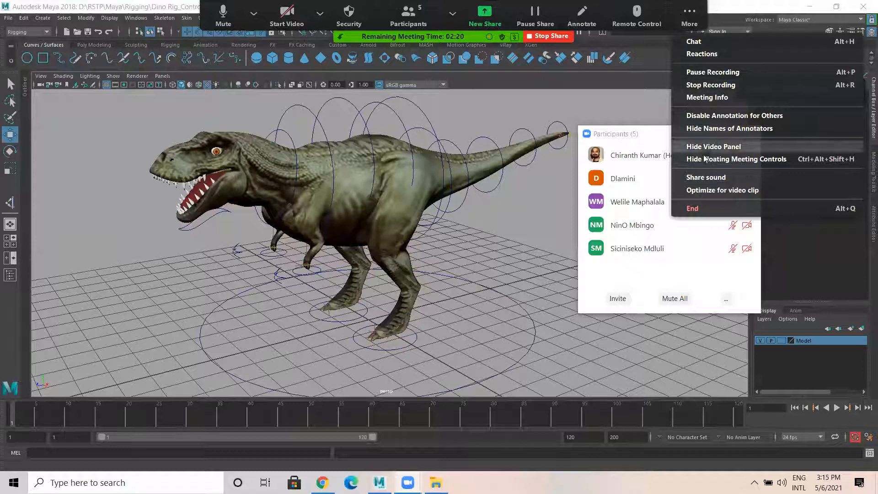